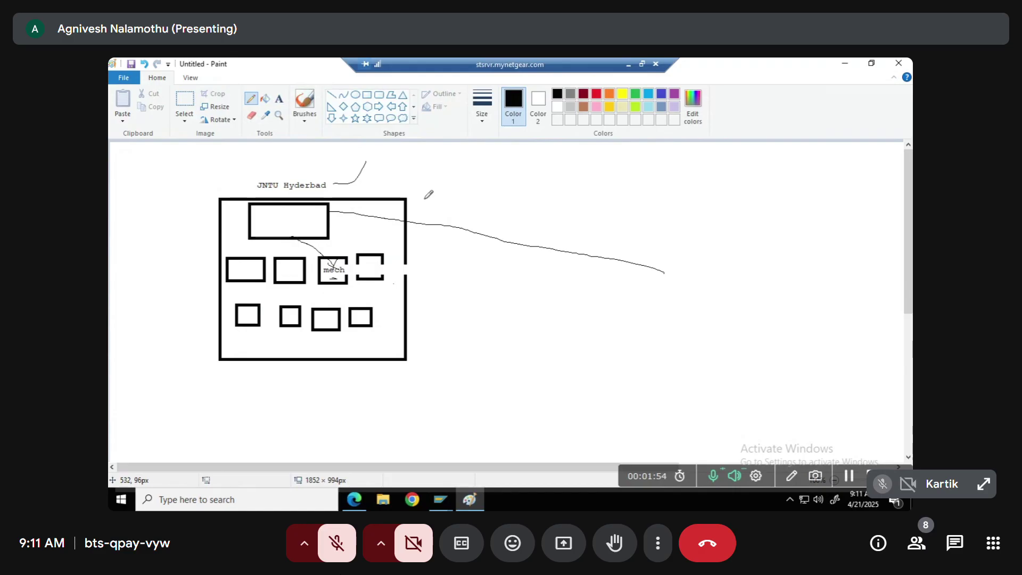
Rework the 100 and 999 text labels on the College table sketch
left_click(344, 554)
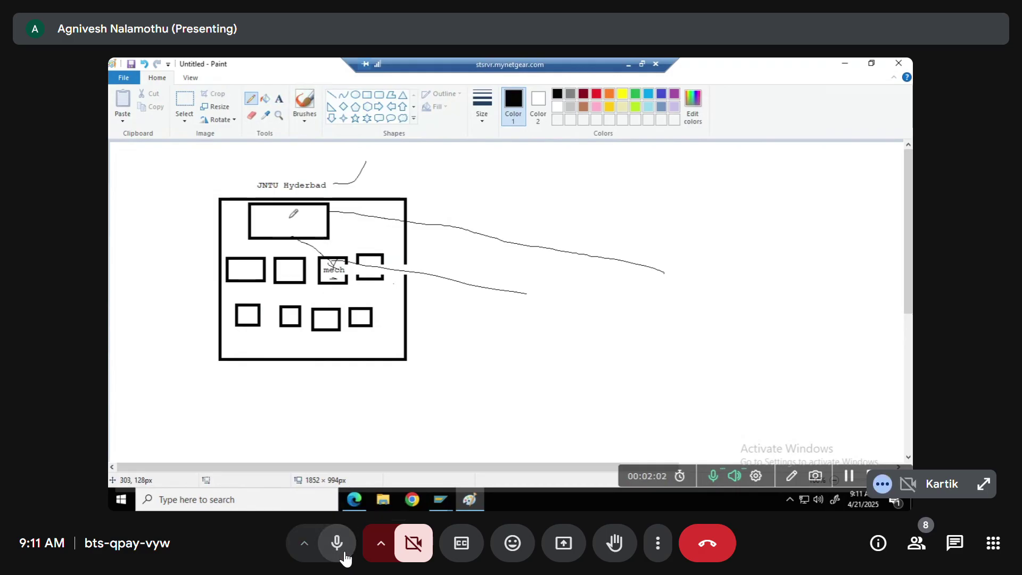
left_click(344, 554)
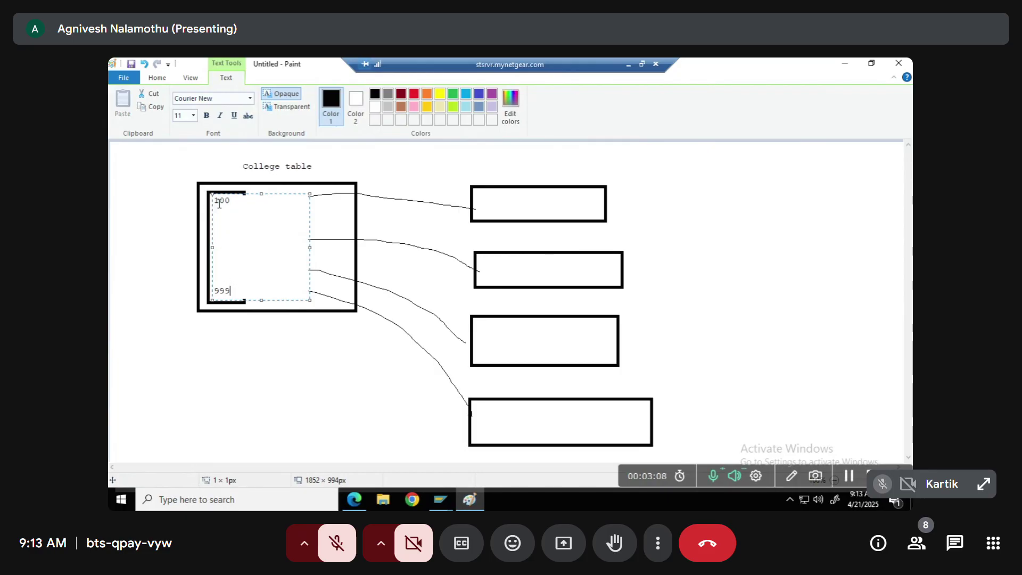
left_click_drag(231, 292, 213, 196)
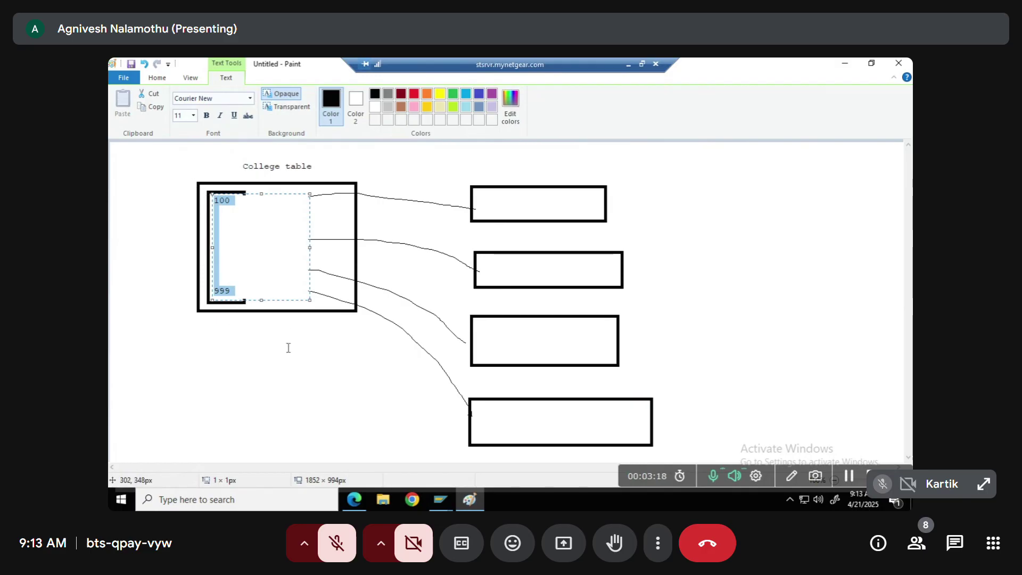
left_click(221, 324)
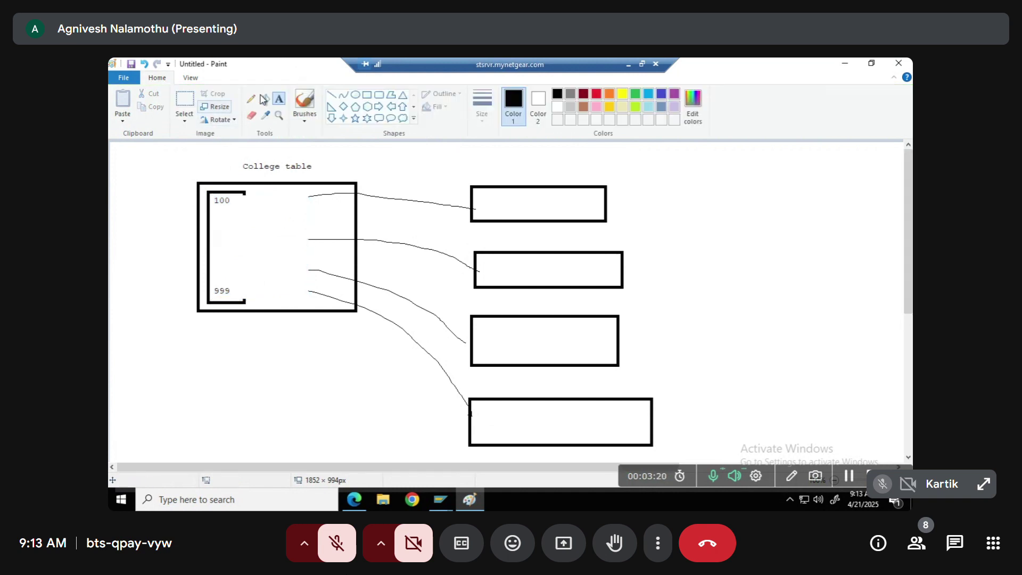
left_click(218, 191)
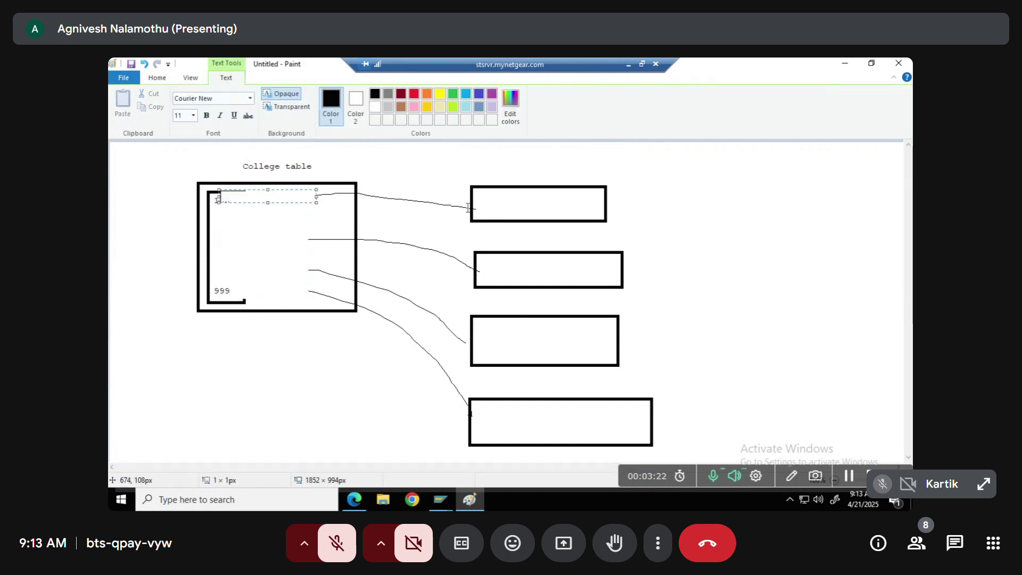
left_click(467, 208)
Pencil an arrowhead on the first link and a line up-right from the College table label
left_click(251, 98)
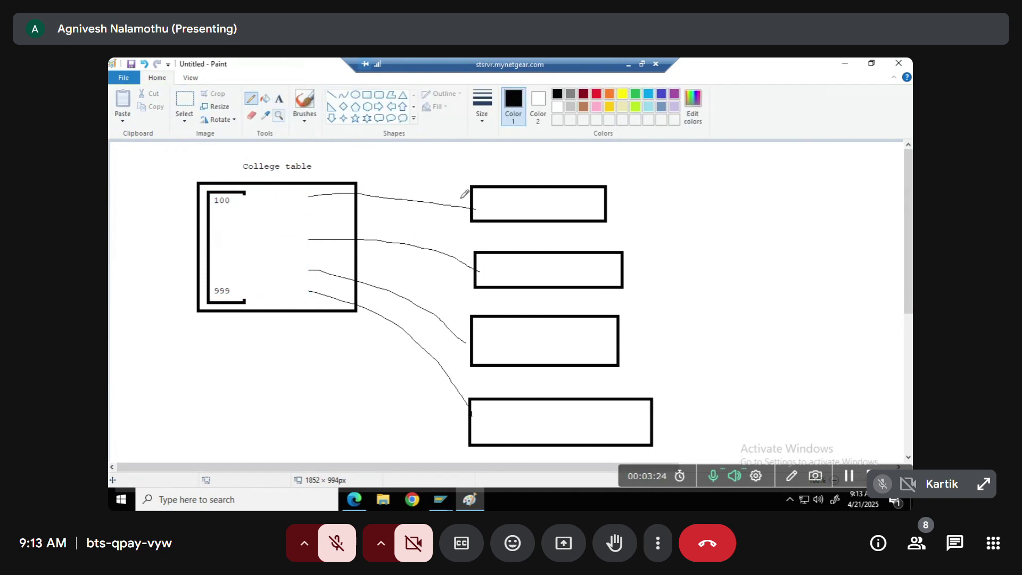
mouse_move(453, 194)
left_mouse_down()
mouse_move(472, 208)
mouse_move(453, 214)
left_mouse_up()
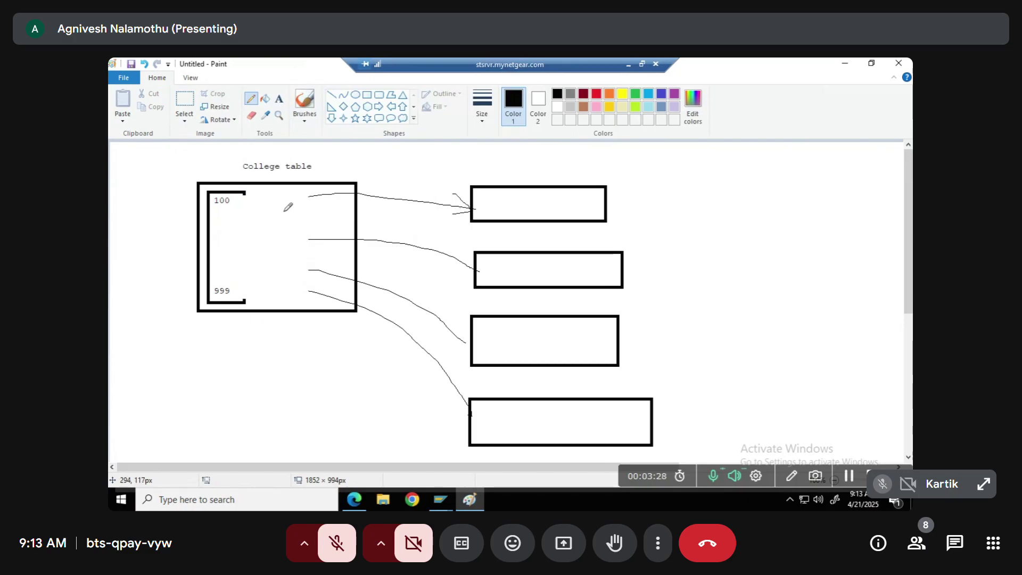
left_click_drag(320, 166, 382, 144)
left_click(439, 501)
Glance at the SAP Activate and Maintain Services window, then return to the Paint drawing
left_click(326, 456)
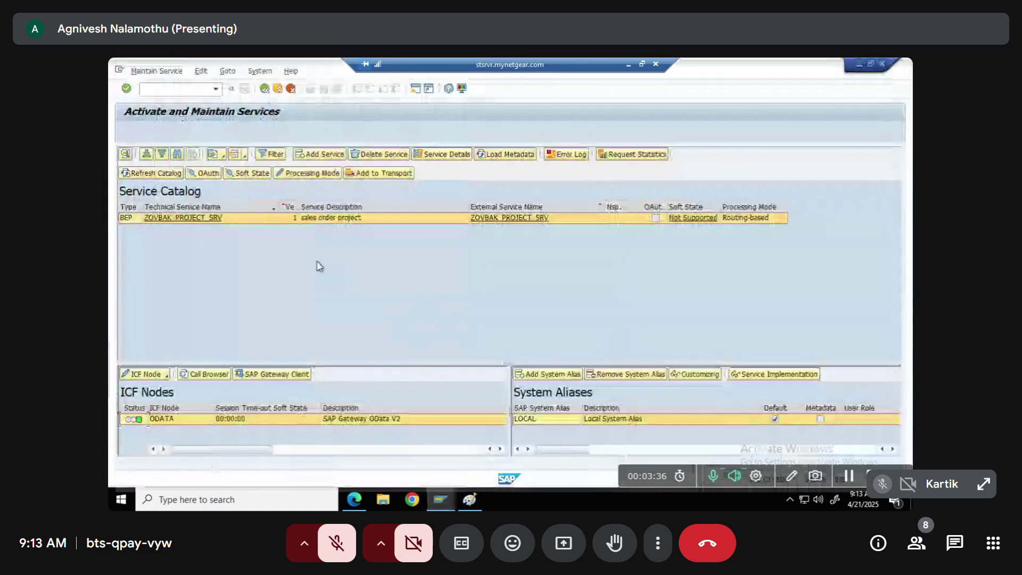
left_click(191, 89)
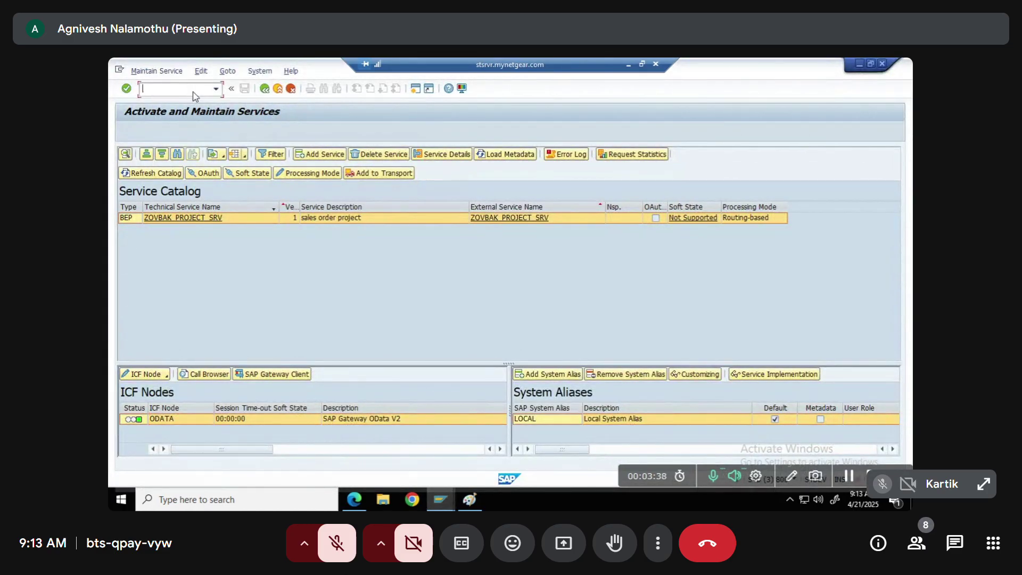
left_click(440, 500)
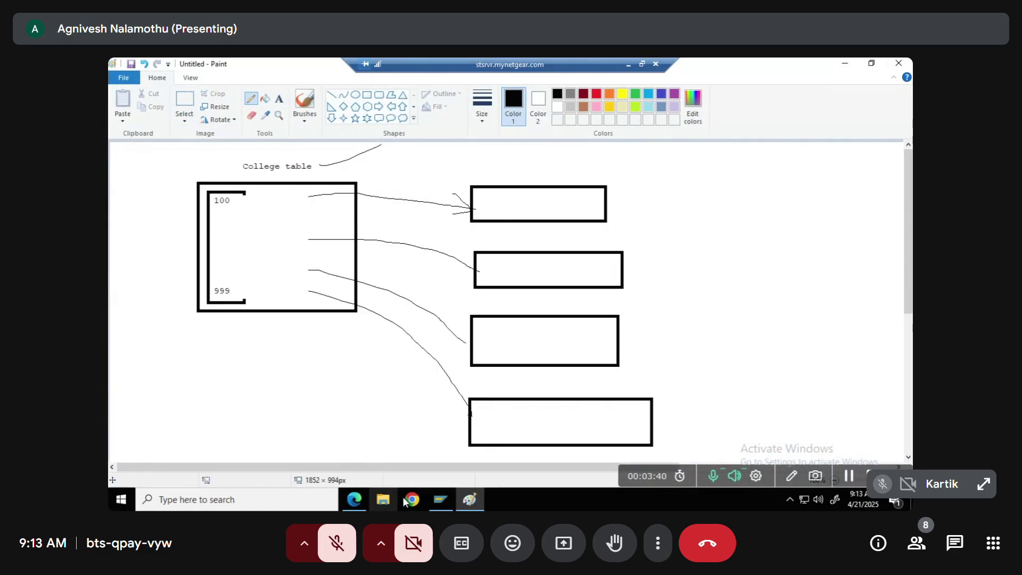
Log on to S4HANA-DEV with your user and password, then enter transaction SE11
left_click(440, 500)
left_click(426, 458)
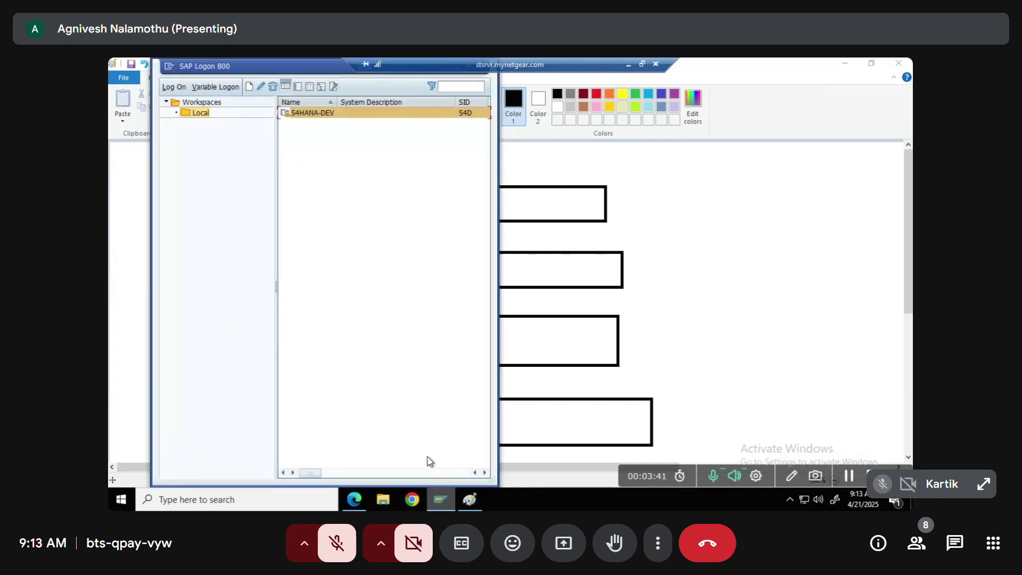
double_click(301, 112)
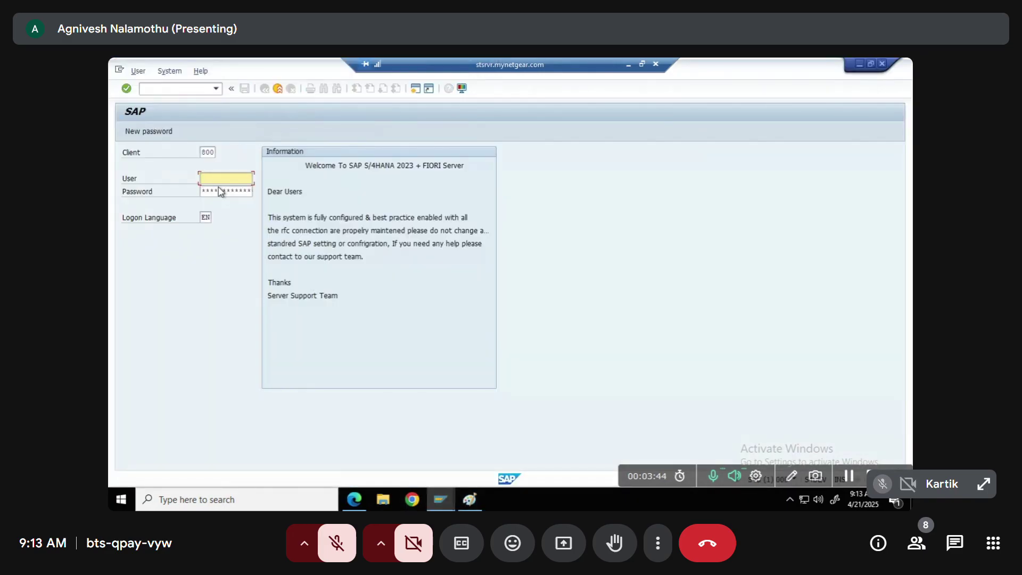
left_click(240, 191)
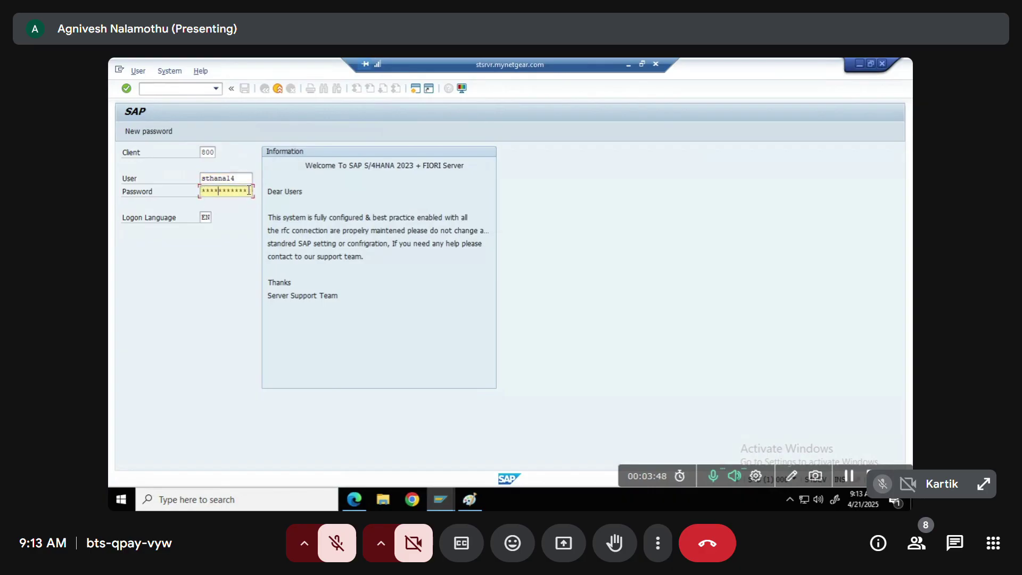
key("Return")
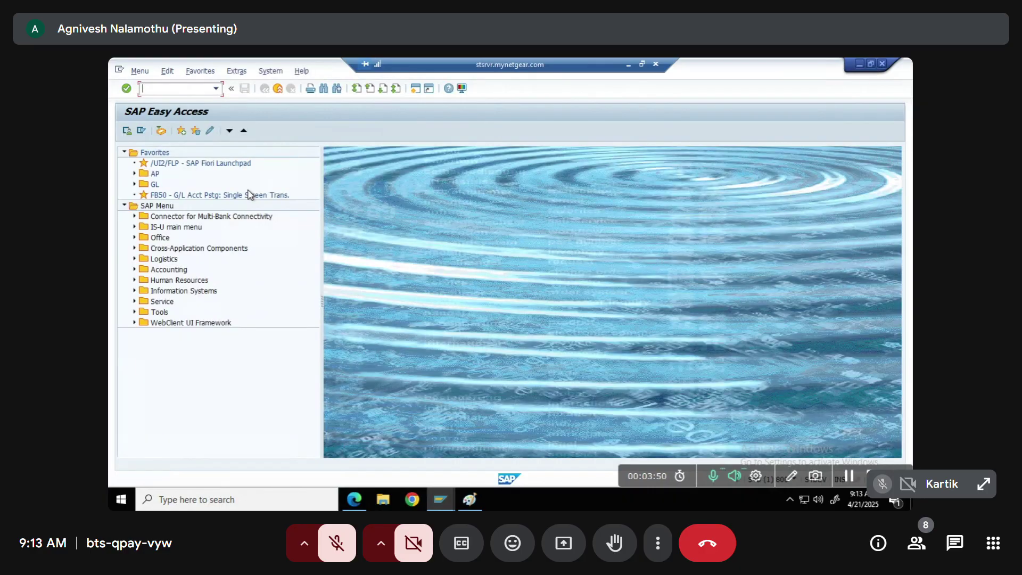
type("se3")
type("11")
In the ABAP Dictionary, start creating database table ZTCOL_TABLE
key("Return")
left_click(215, 175)
type("ztc")
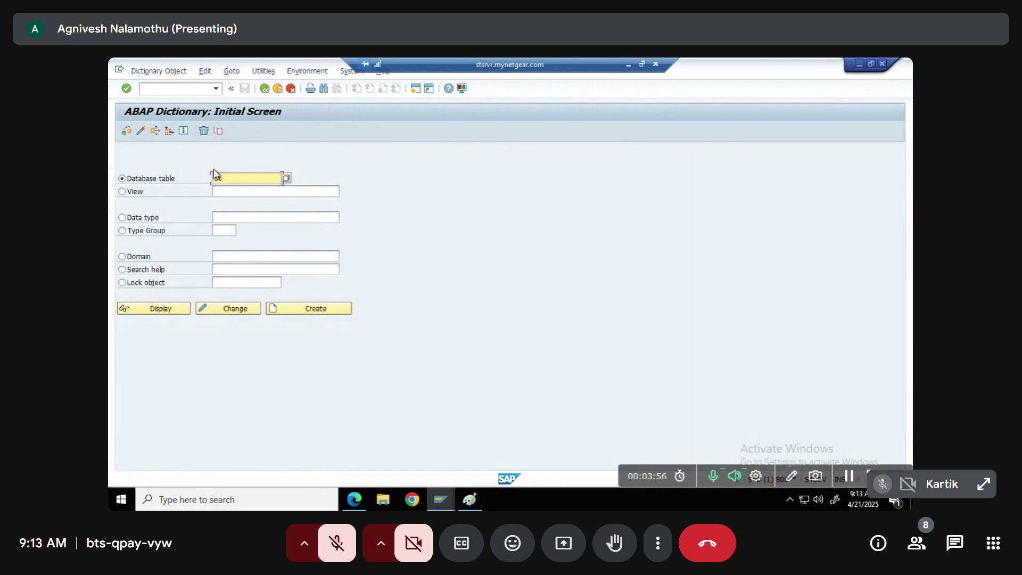
type("ol_table")
key("Return")
left_click(293, 312)
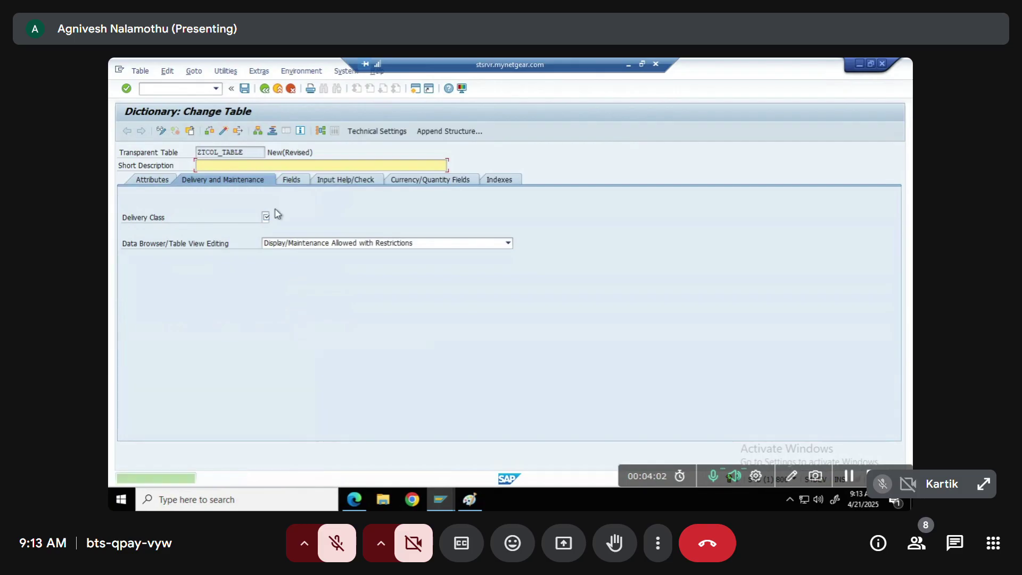
Give it short description 'College table', delivery class A and Display/Maintenance Allowed
left_click(236, 167)
type("College table")
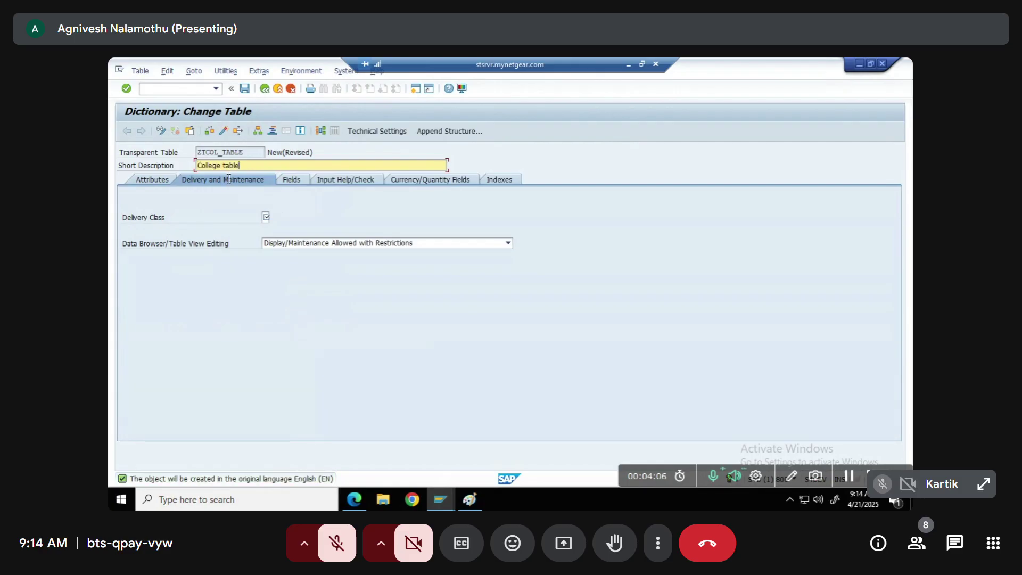
left_click(266, 218)
type("a")
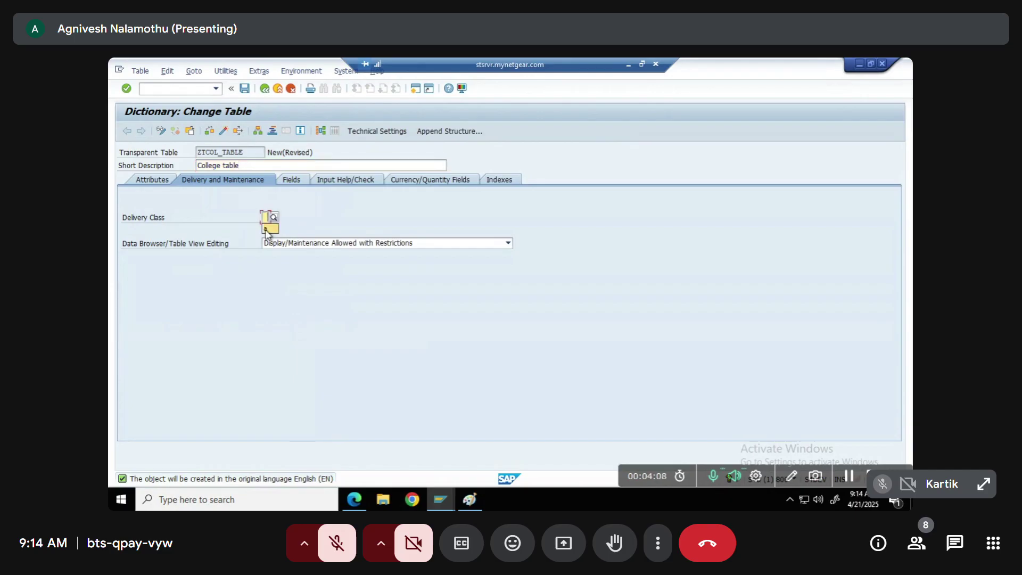
left_click(275, 243)
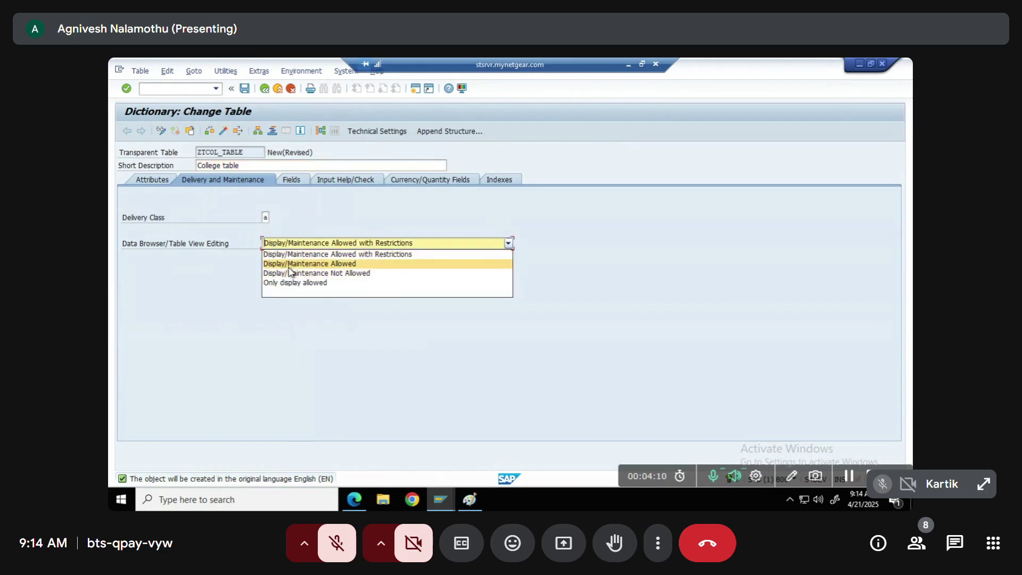
left_click(292, 263)
left_click(285, 182)
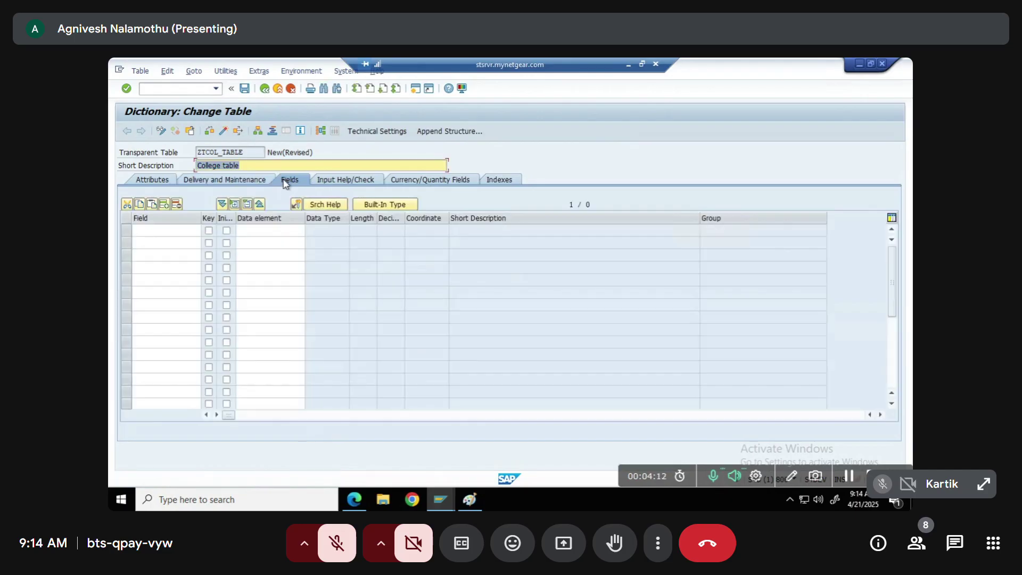
Add key field MANDT with data element MANDT and initial values required
left_click(164, 231)
type("madn")
key("BackSpace")
key("BackSpace")
type("nd")
key("Down")
key("Return")
key("Tab")
key("space")
key("Tab")
key("space")
key("Tab")
type("mandt")
key("Return")
Add key field STUDID with data element ZSTU_ID and initial values required
left_click(148, 242)
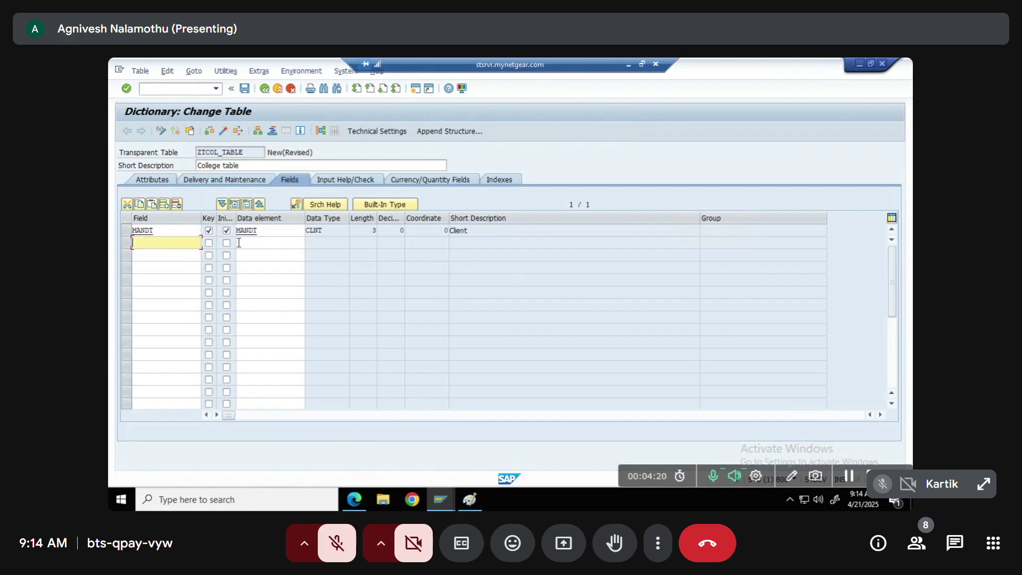
type("stud")
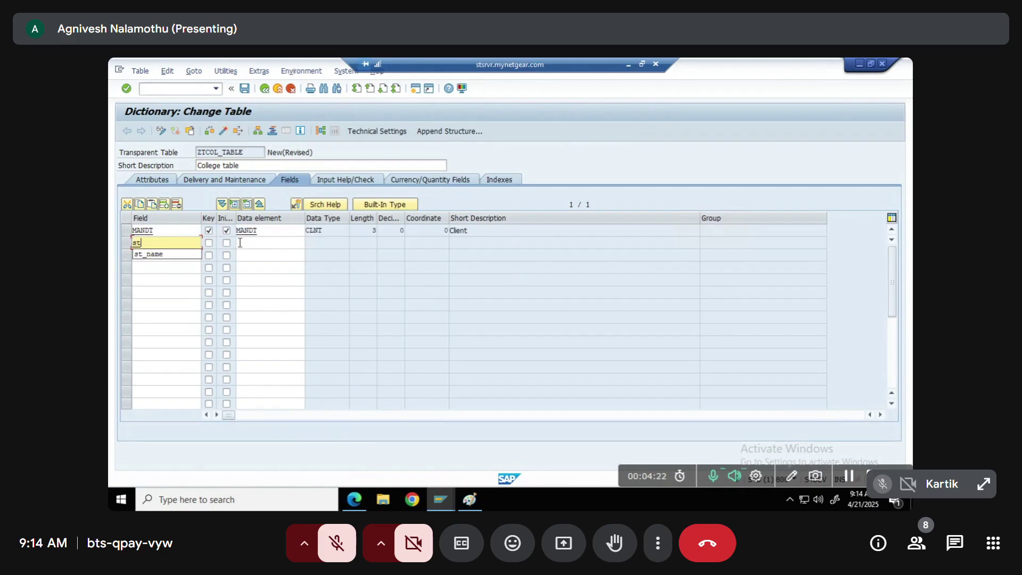
key("BackSpace")
key("BackSpace")
type("udid")
key("Tab")
key("space")
key("Tab")
key("space")
key("Tab")
type("zstudi")
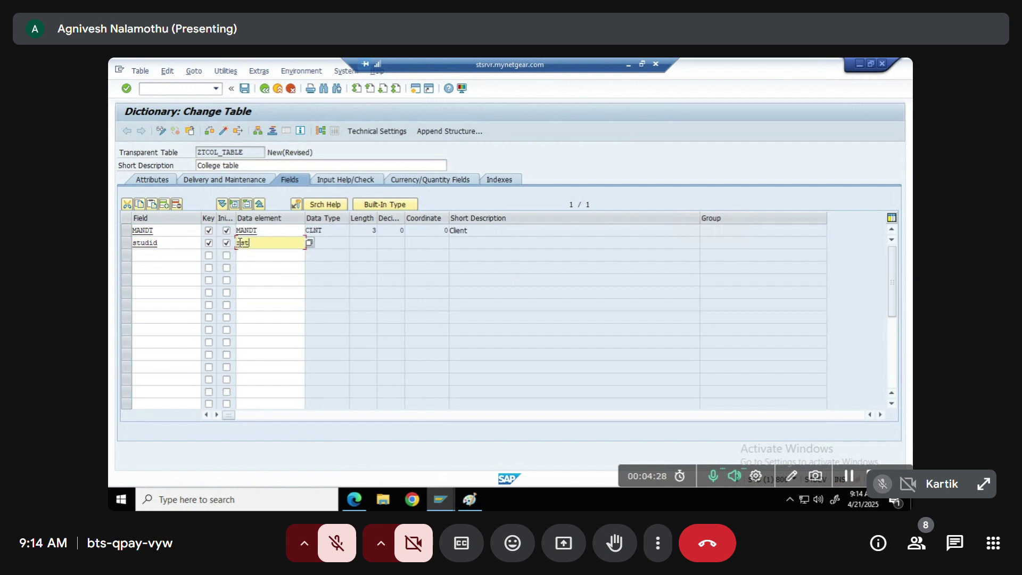
key("Return")
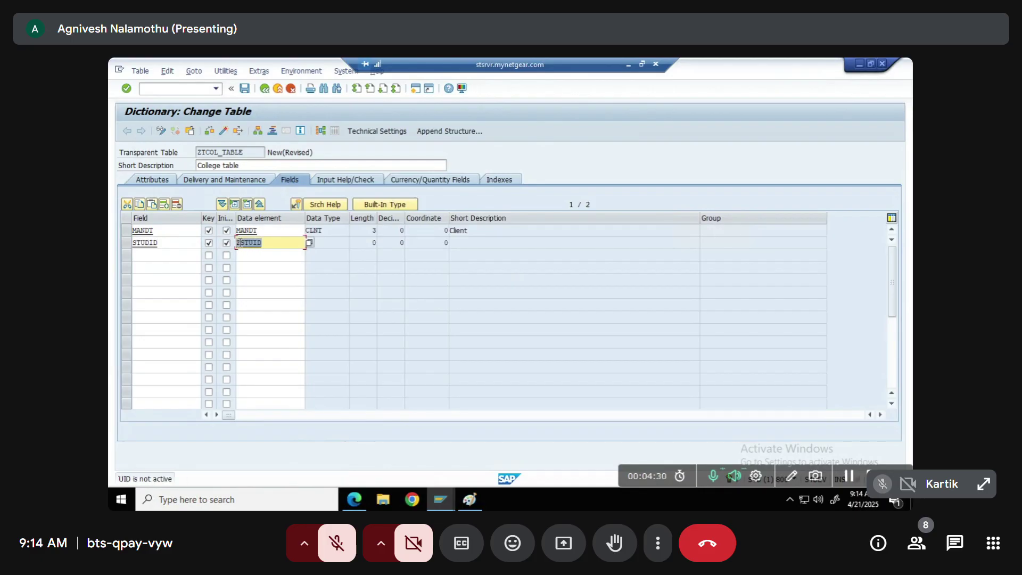
left_click(281, 243)
key("BackSpace")
key("BackSpace")
key("BackSpace")
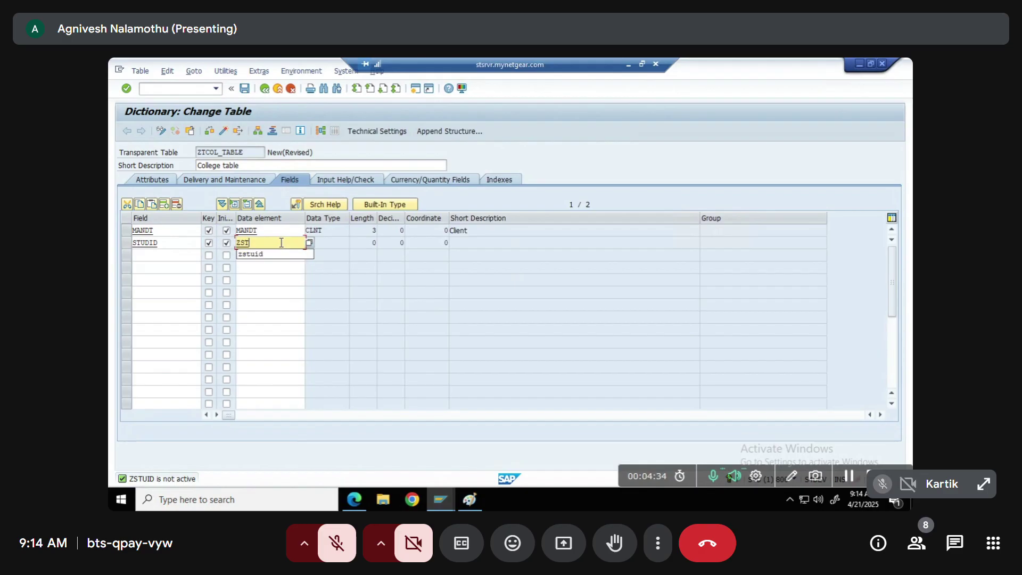
type("u_id")
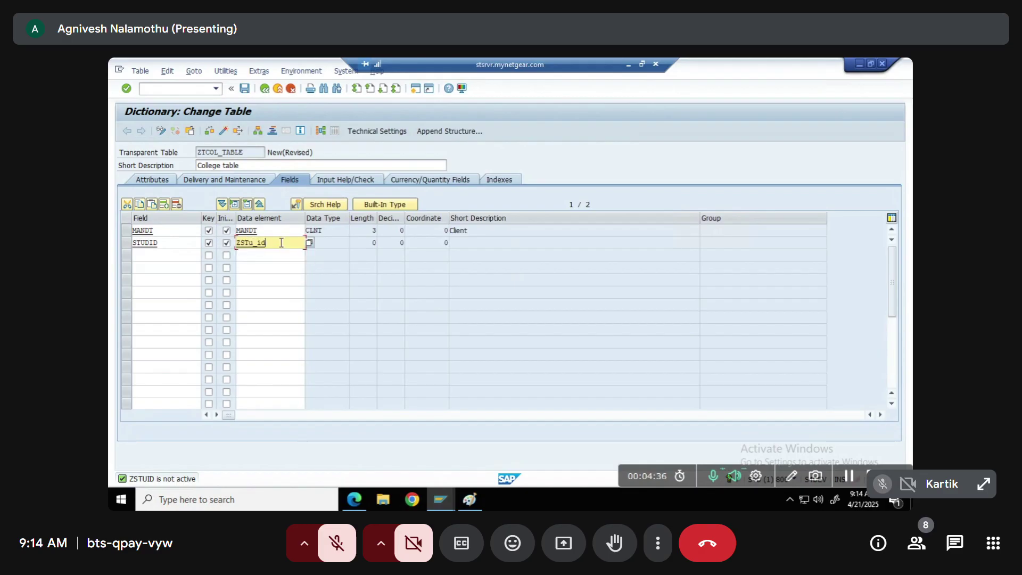
key("Return")
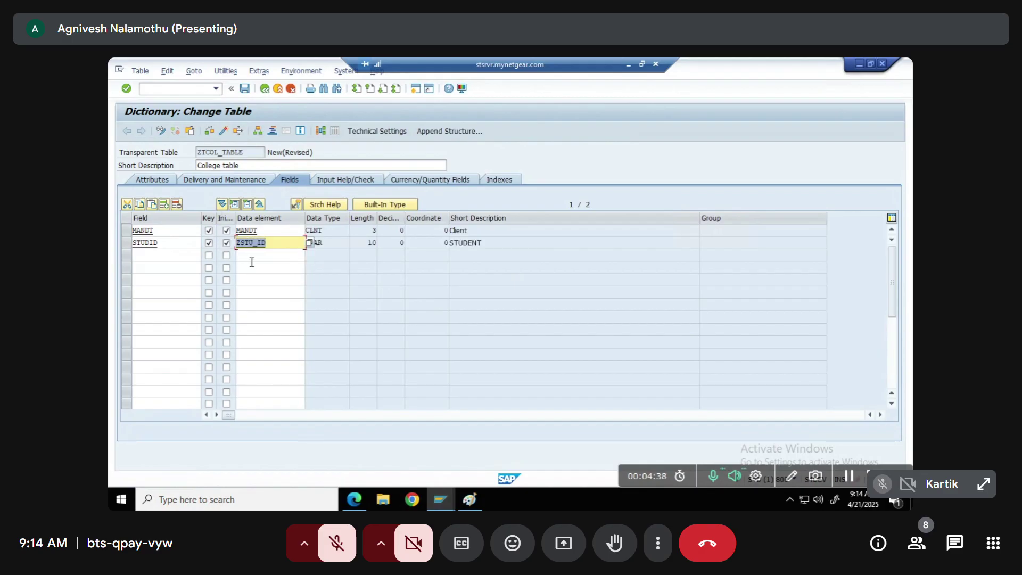
left_click(253, 265)
left_click(272, 245)
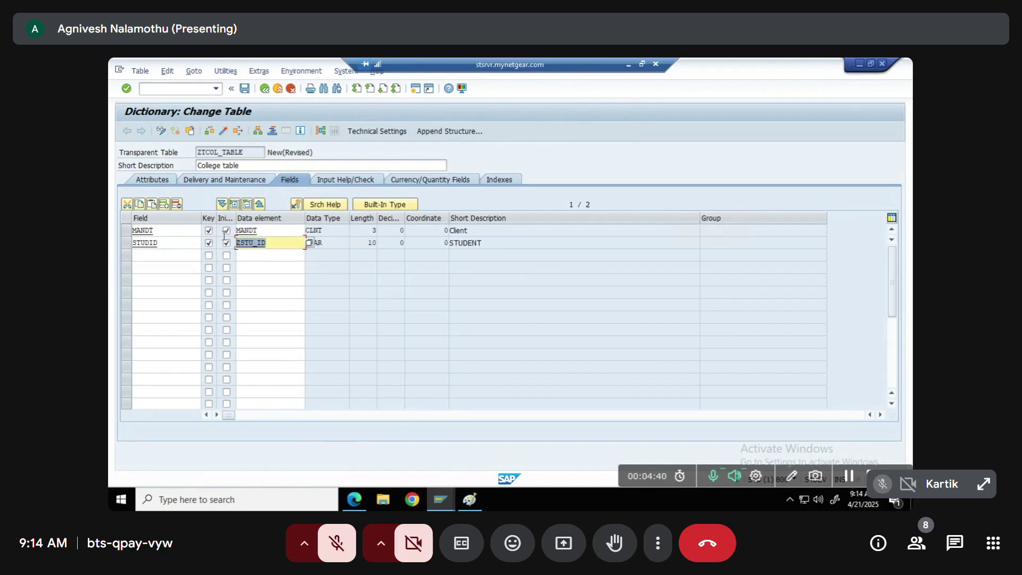
Add field STUD_NAME with data element NAME and field AGE with data element ZAGE
left_click(163, 257)
type("stud")
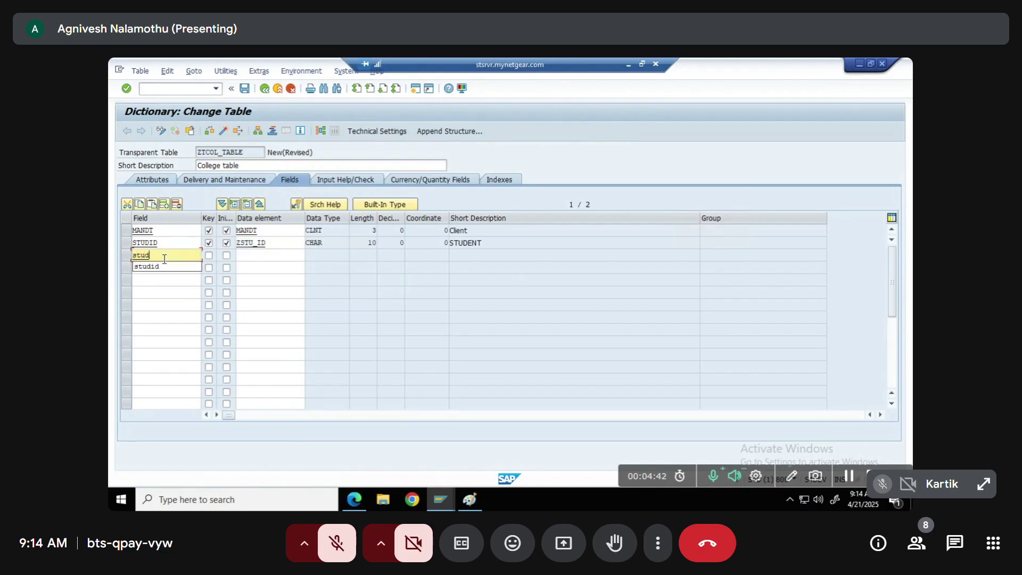
type("_name")
key("Tab")
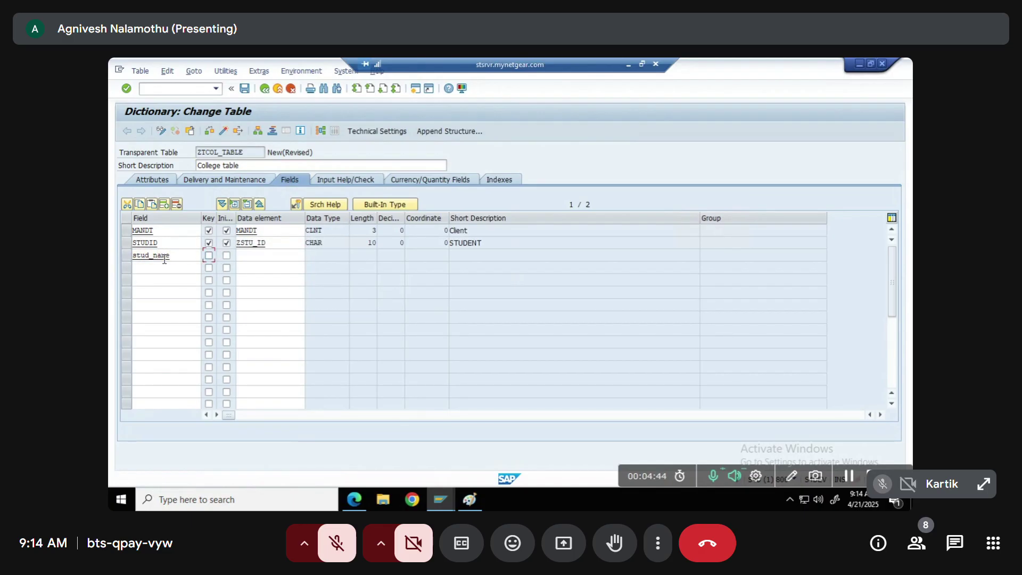
key("Tab")
key("Tab")
type("name")
key("Return")
left_click(167, 268)
type("age")
key("Tab")
key("Tab")
key("Tab")
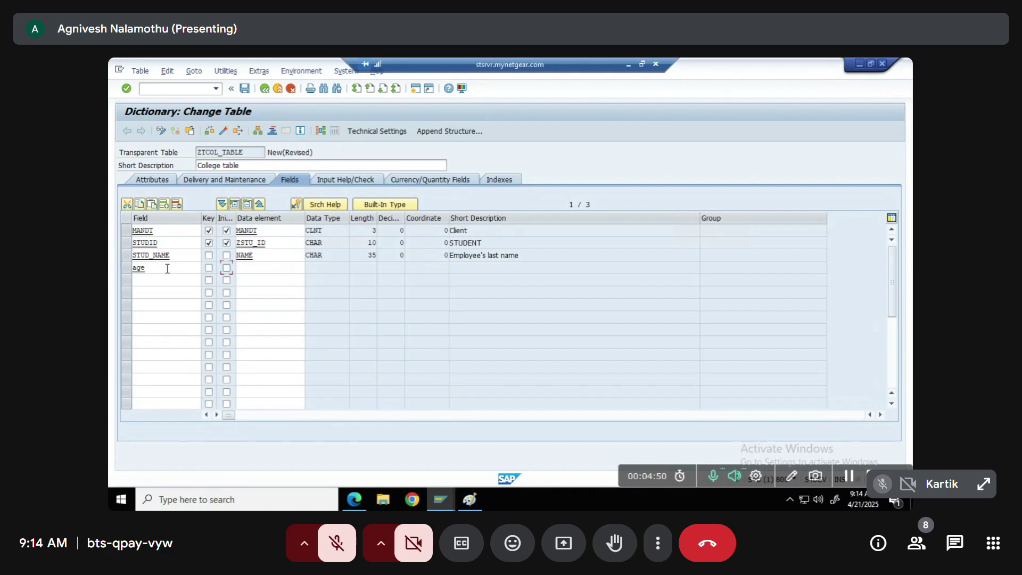
type("zage")
key("Return")
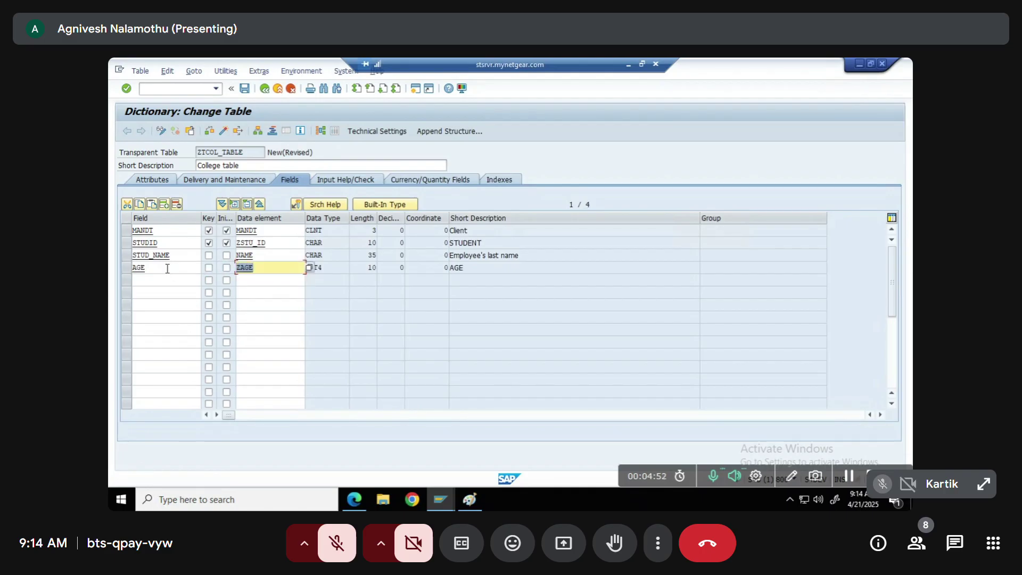
Add field GENDER with data element ZGENDER_1 and navigate forward to create it
left_click(156, 281)
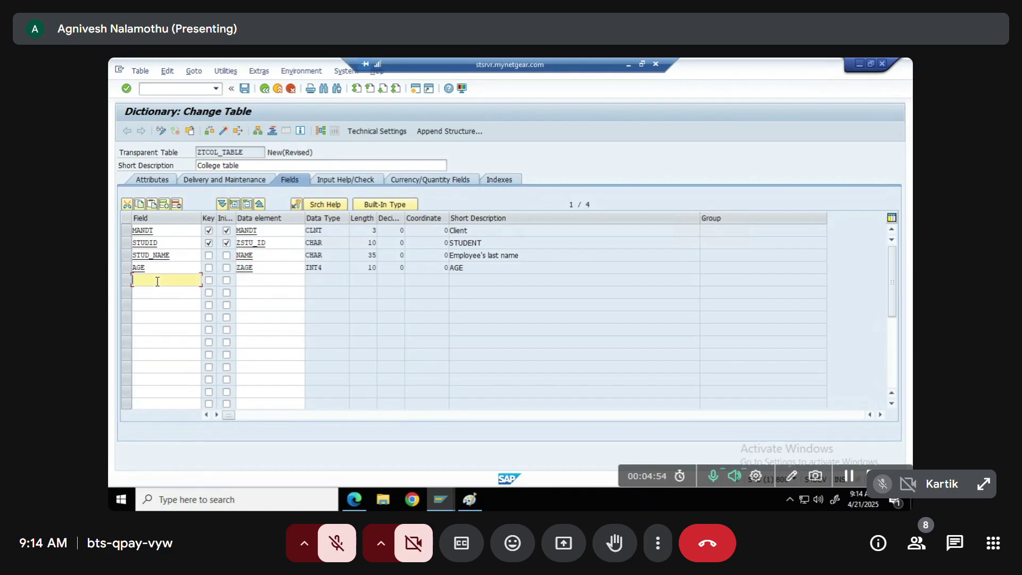
type("gender")
key("Tab")
type("zgender")
key("Return")
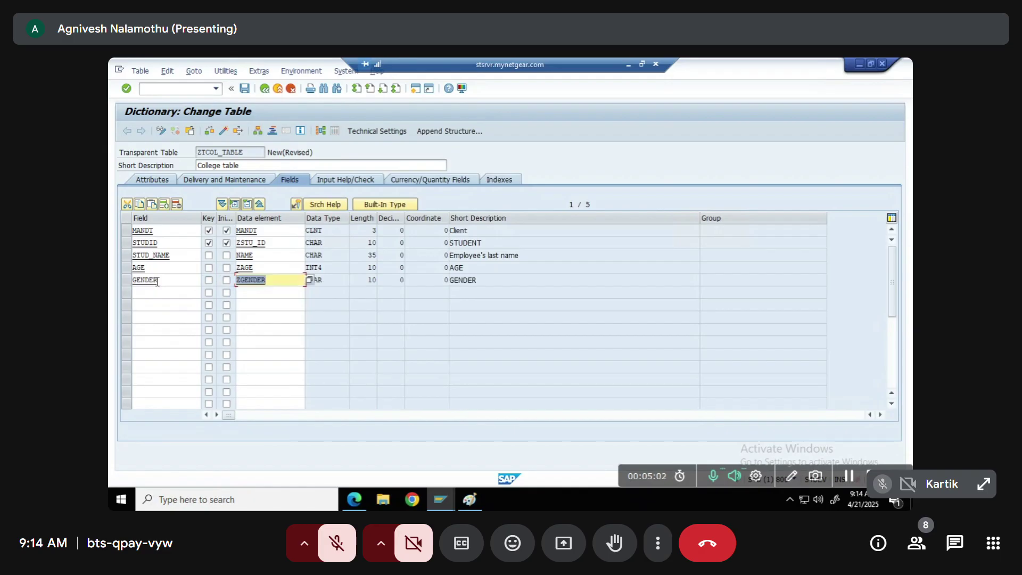
left_click(268, 279)
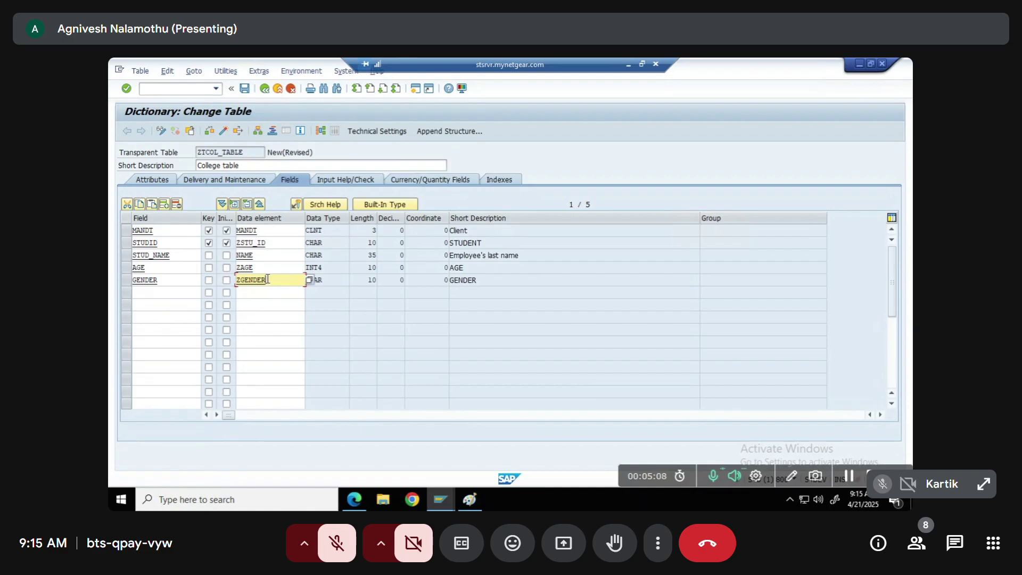
type("_1")
key("Return")
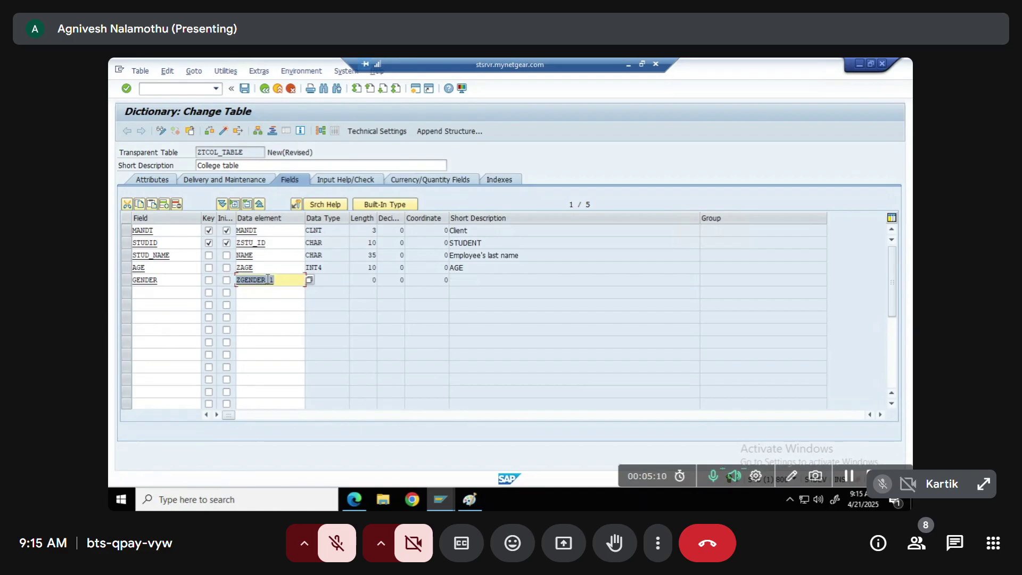
left_click(274, 278)
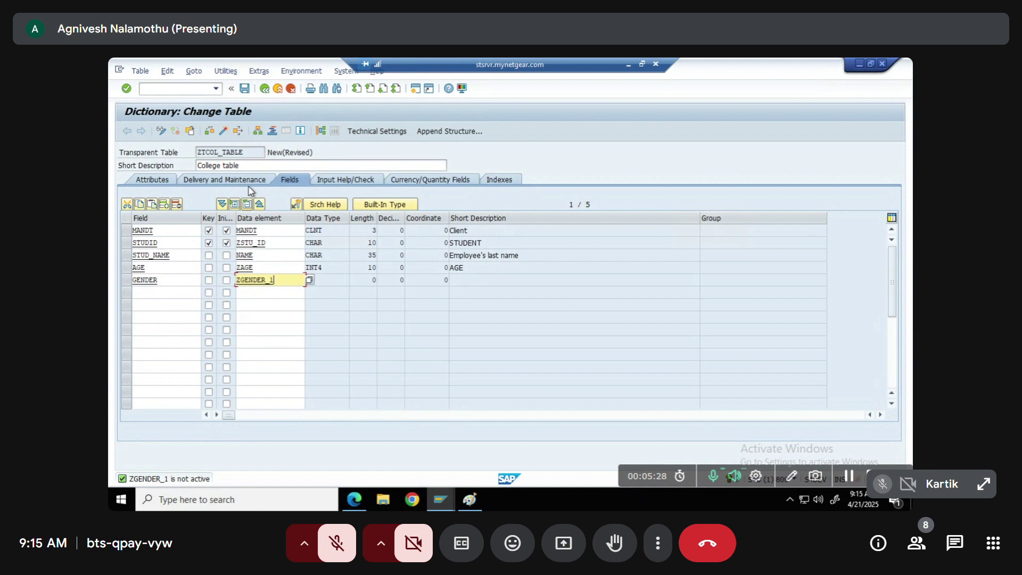
key("F3")
Save the table as a local object and create data element ZGENDER_1 described as 'Gender'
left_click(265, 300)
left_click(320, 337)
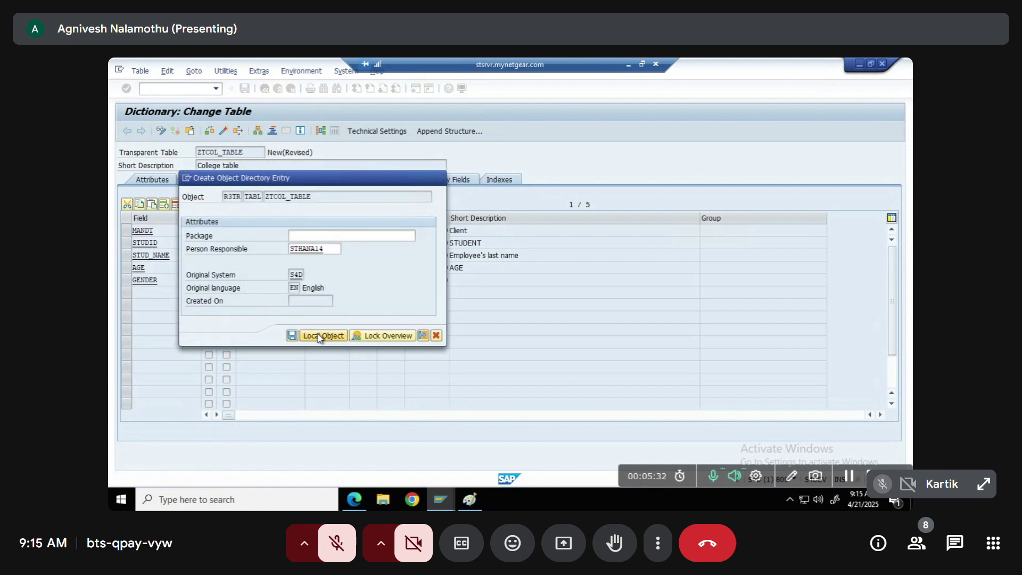
left_click(267, 317)
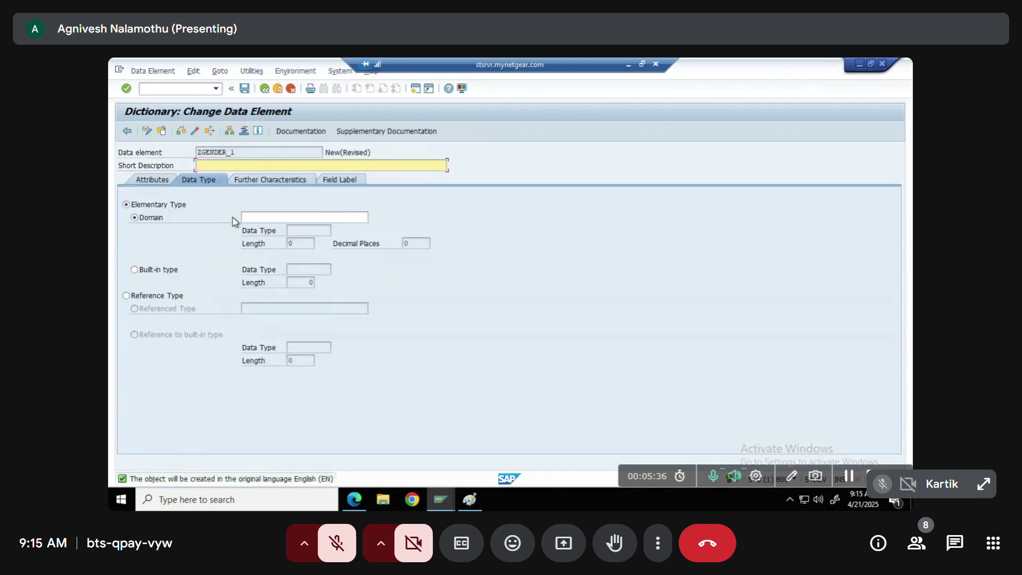
type("Gender")
key("Tab")
Assign domain ZGENDER_1, save the data element locally, and create the domain
left_click(272, 219)
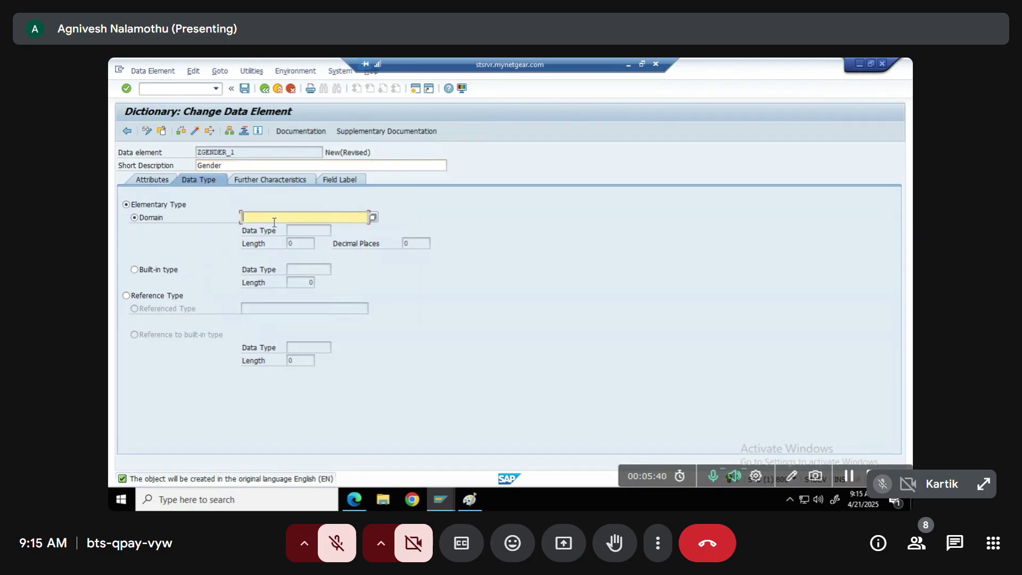
type("zgender_1")
key("Return")
key("Return")
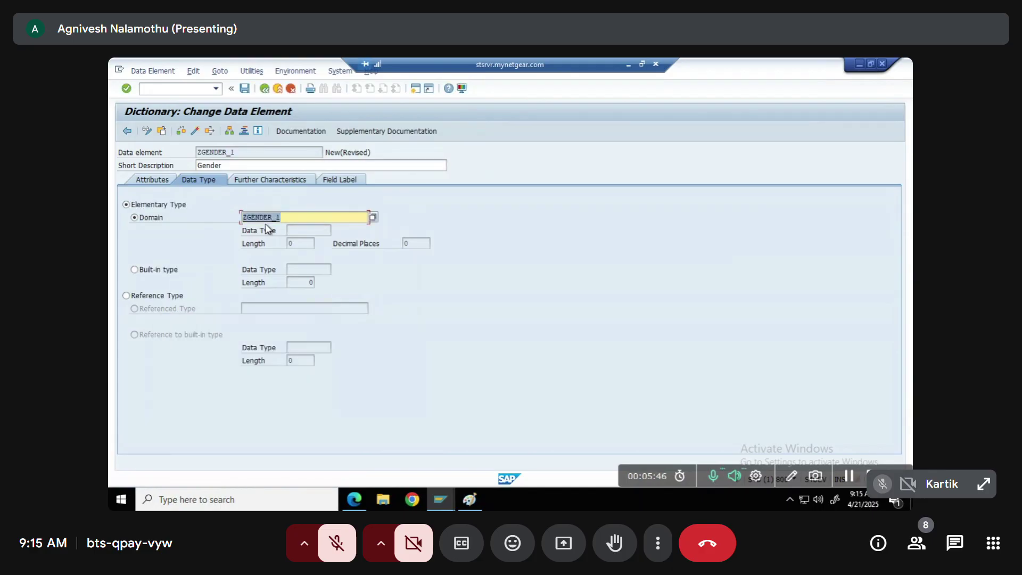
double_click(258, 218)
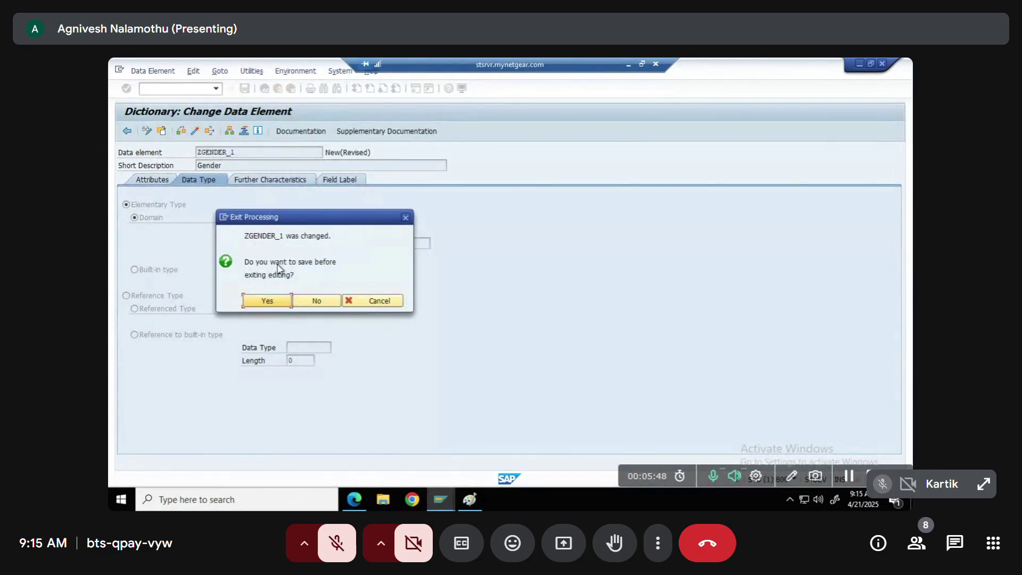
left_click(267, 300)
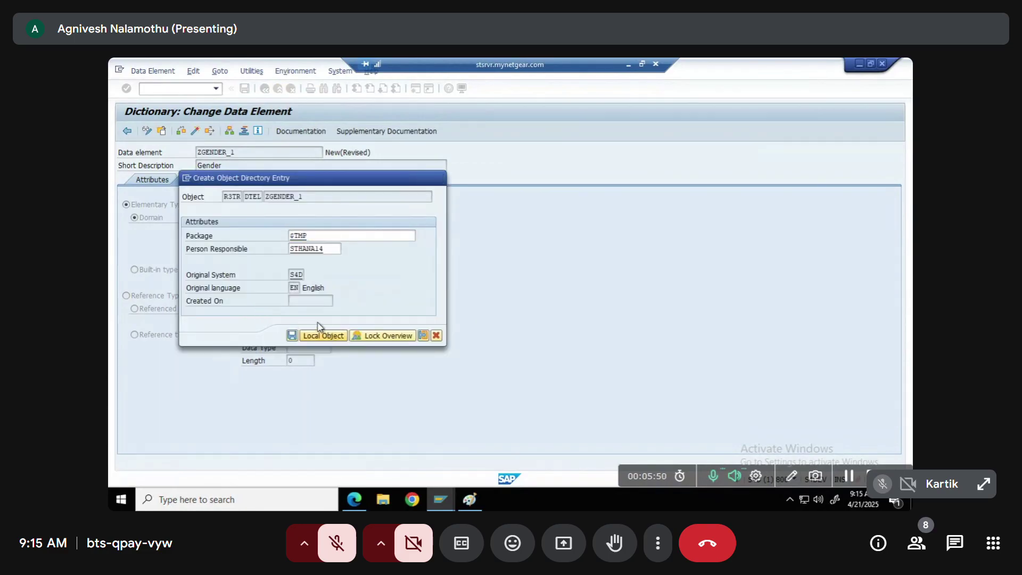
left_click(324, 336)
left_click(255, 316)
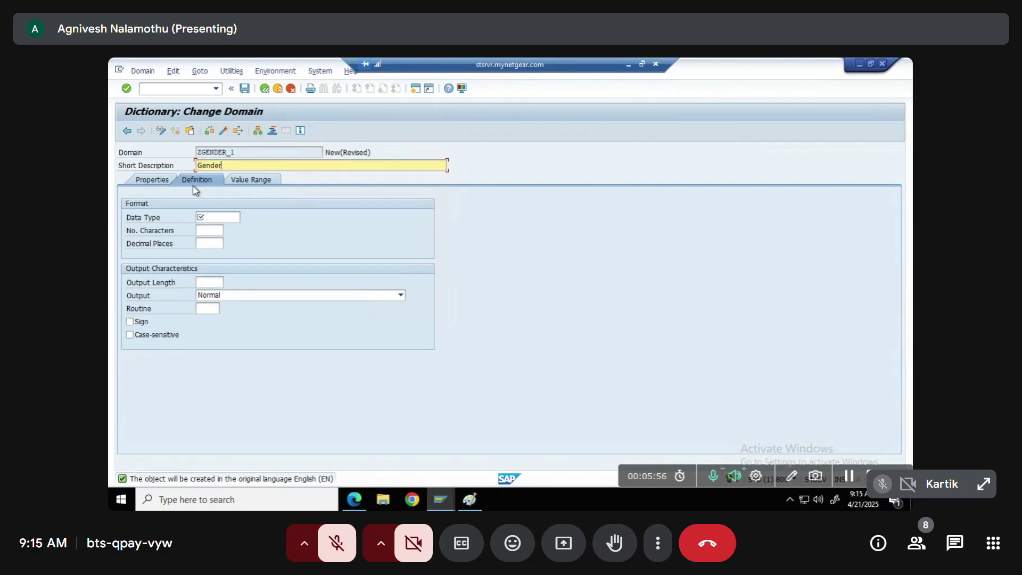
Set domain ZGENDER_1 to data type CHAR with 1 character and check its value range
left_click(214, 218)
type("c")
left_click(236, 230)
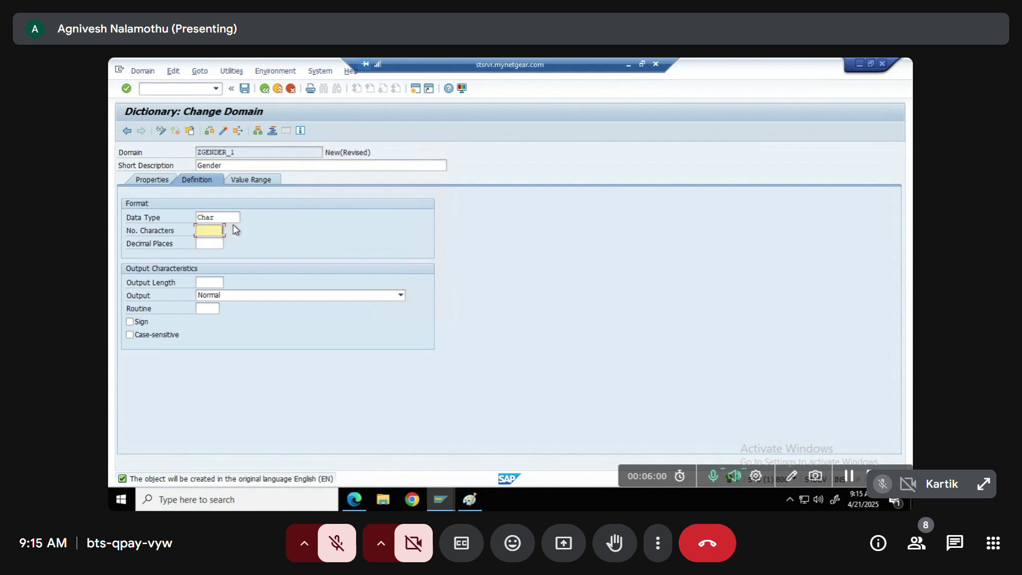
type("1")
key("Return")
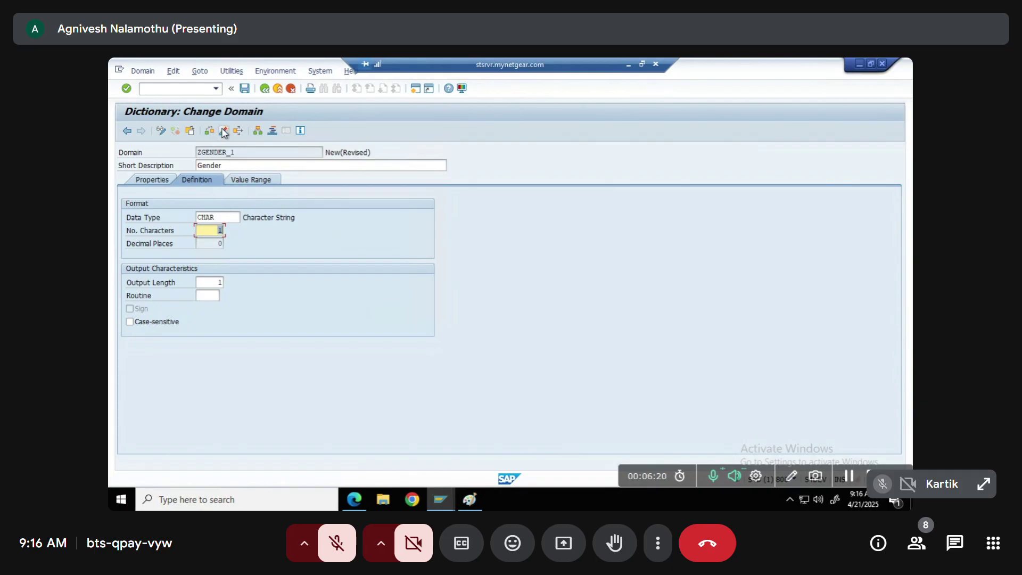
left_click(248, 181)
left_click(233, 184)
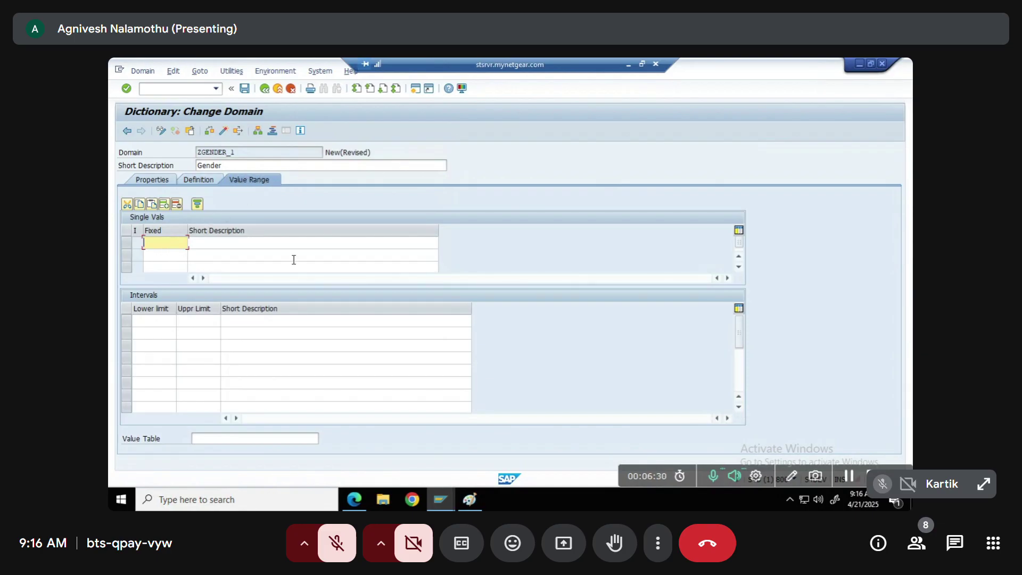
Enter fixed values -- (Select Gender), M (Male) and F (Female)
type("--")
key("Tab")
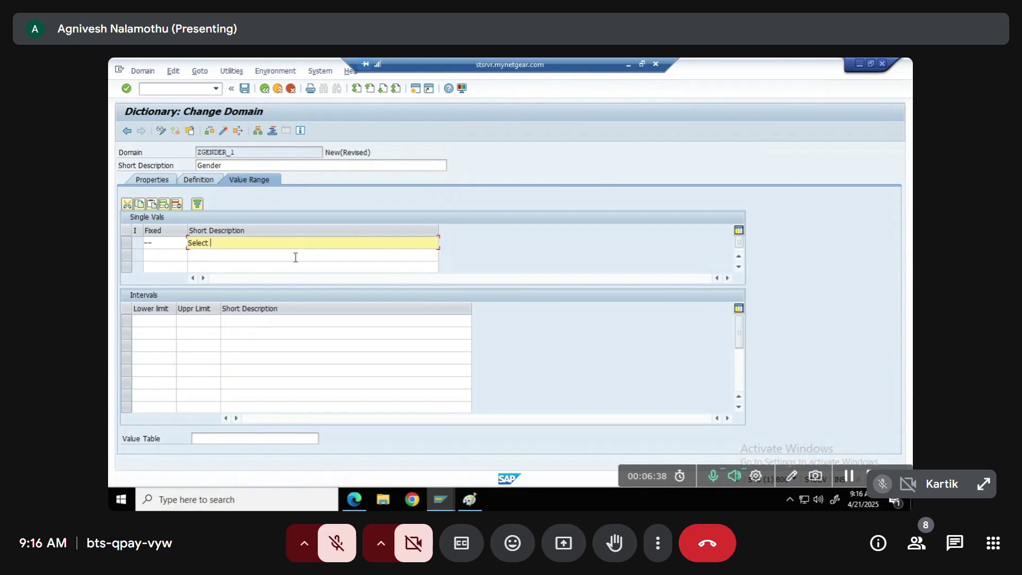
type("Gender")
key("Tab")
type("M")
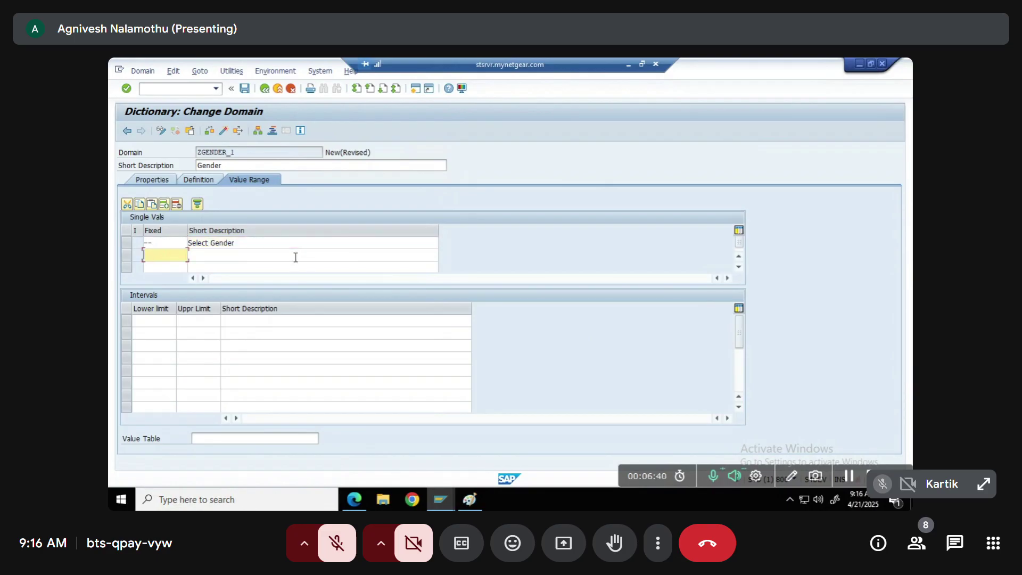
left_click(295, 257)
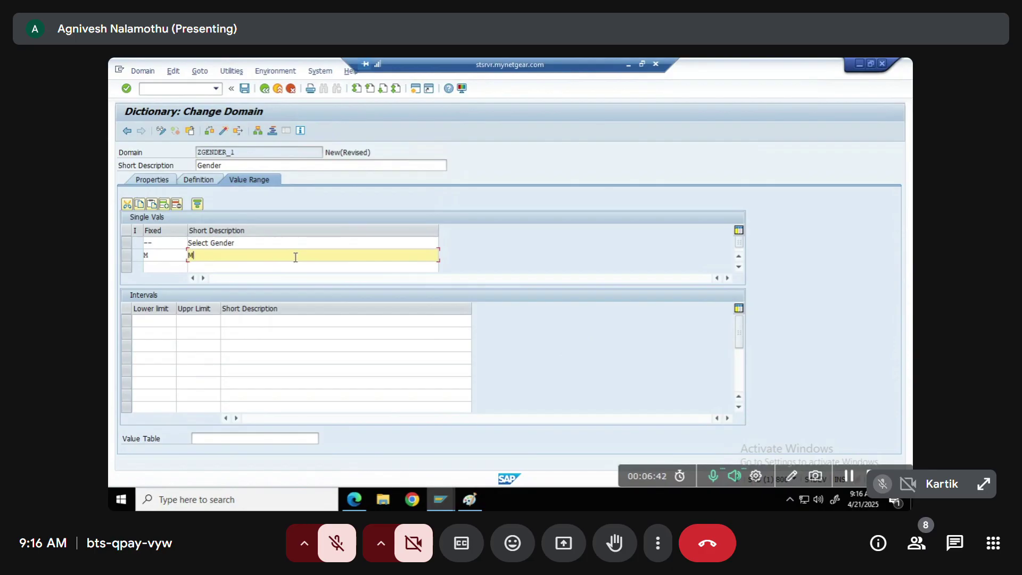
key("Tab")
type("F")
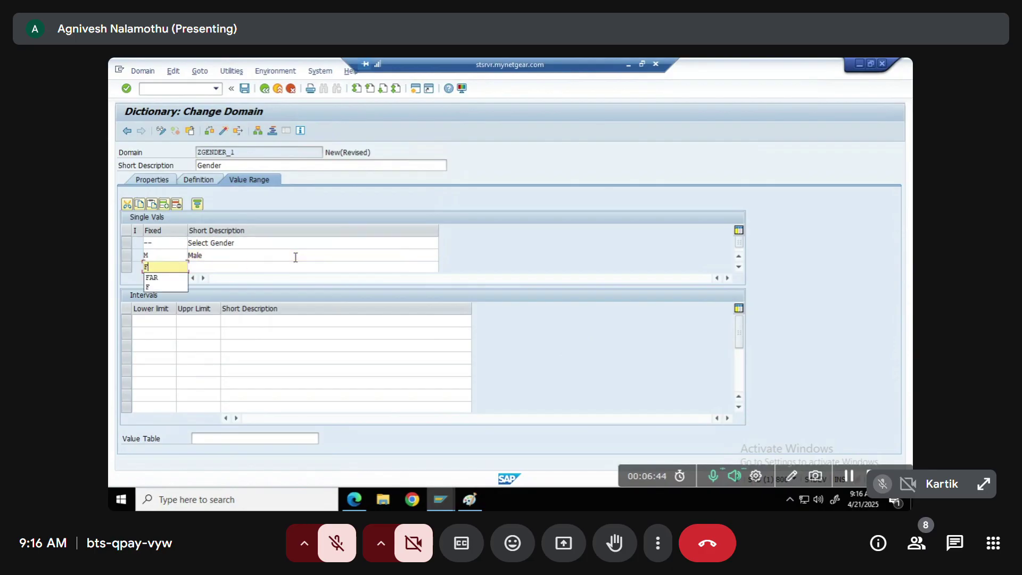
key("Tab")
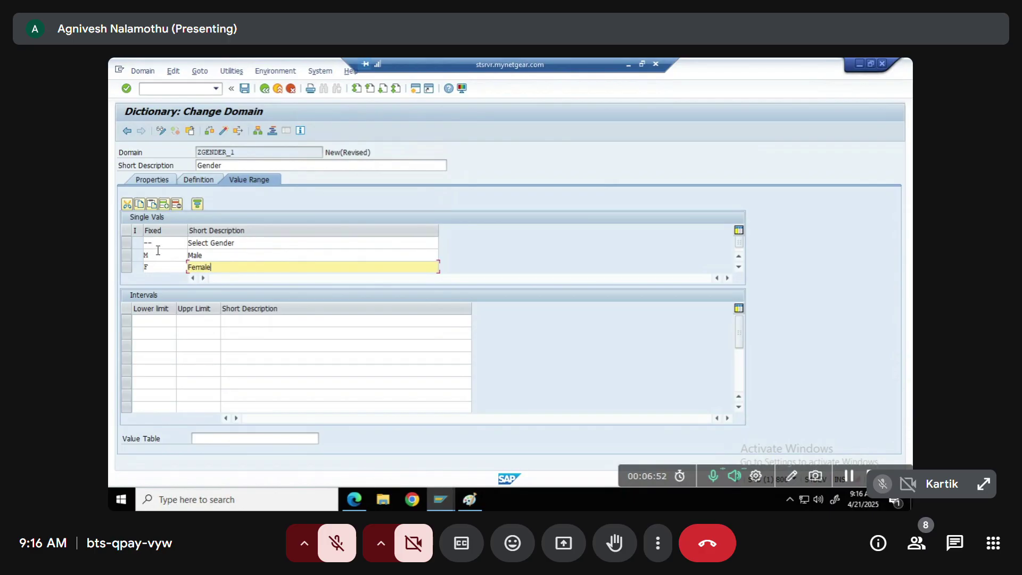
Check the Female, Male and Select Gender descriptions and activate domain ZGENDER_1
double_click(204, 265)
double_click(208, 255)
double_click(239, 243)
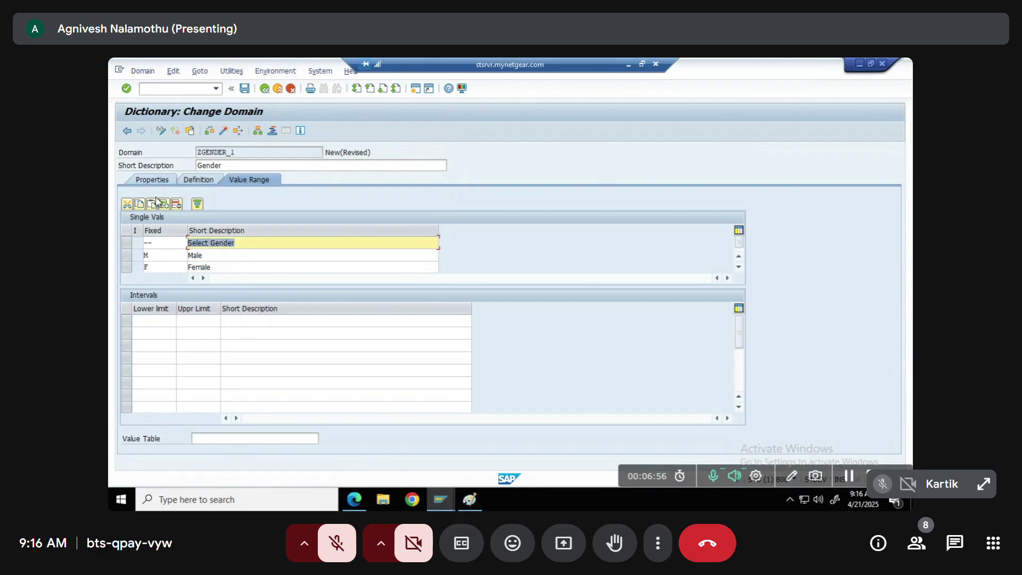
left_click(224, 132)
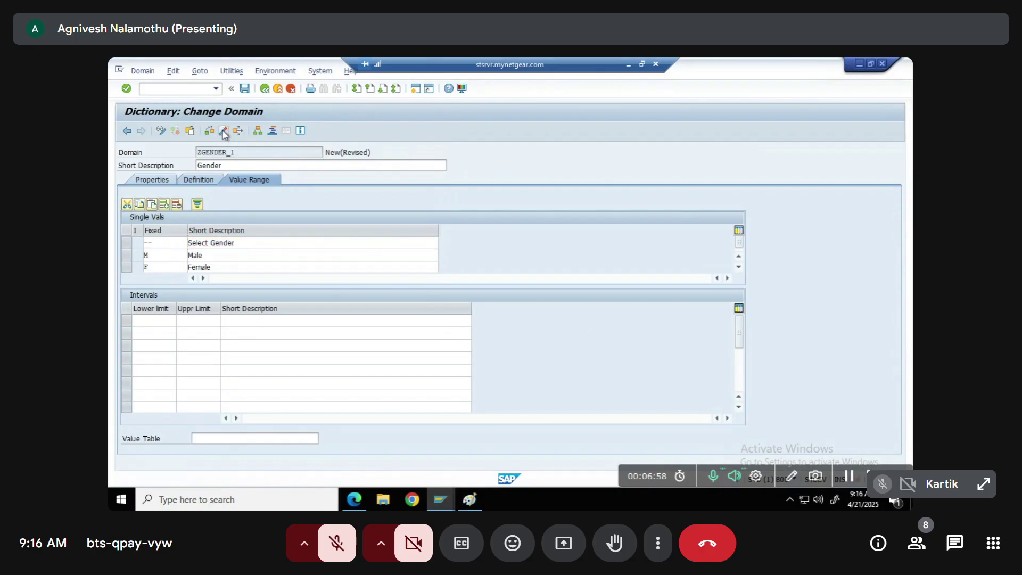
Shorten the -- fixed value to a single '-' after the activation error and reactivate the domain
key("Return")
key("Return")
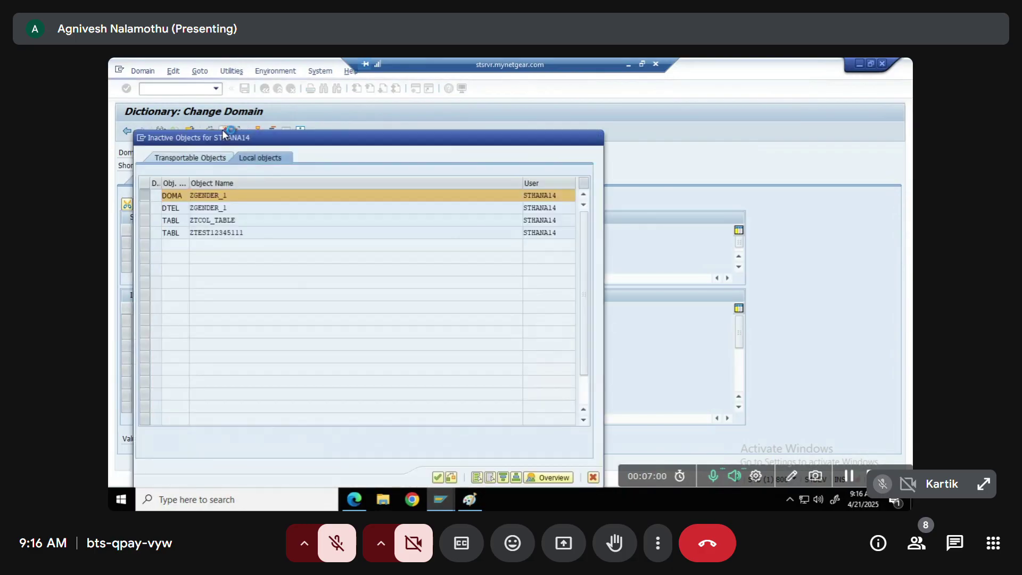
key("Return")
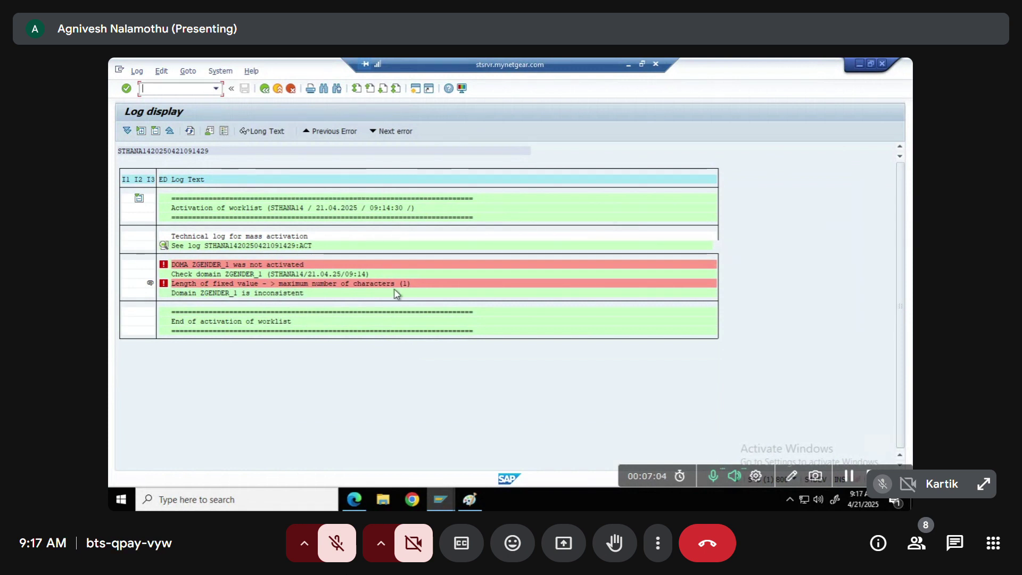
left_click(265, 89)
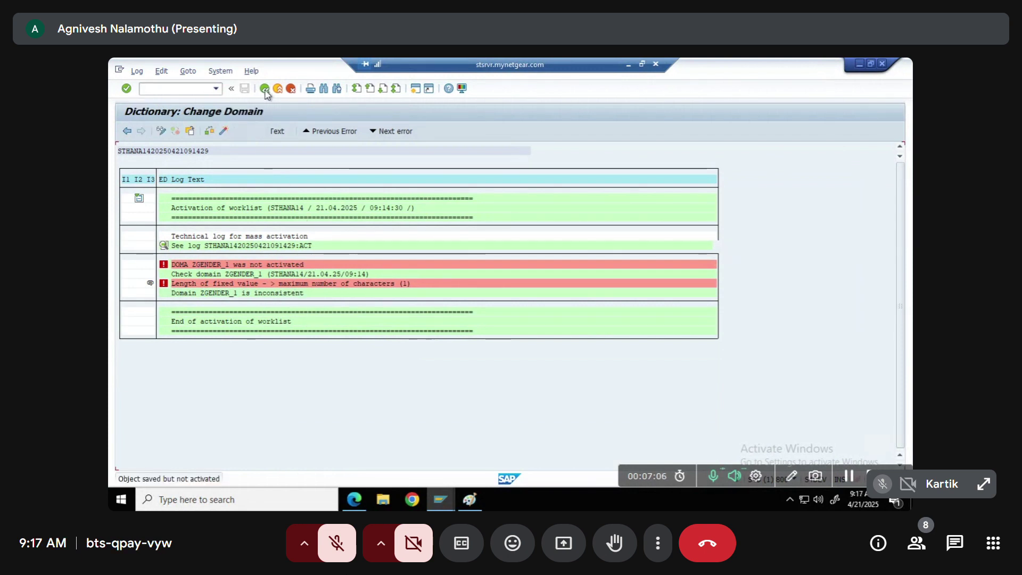
left_click(166, 243)
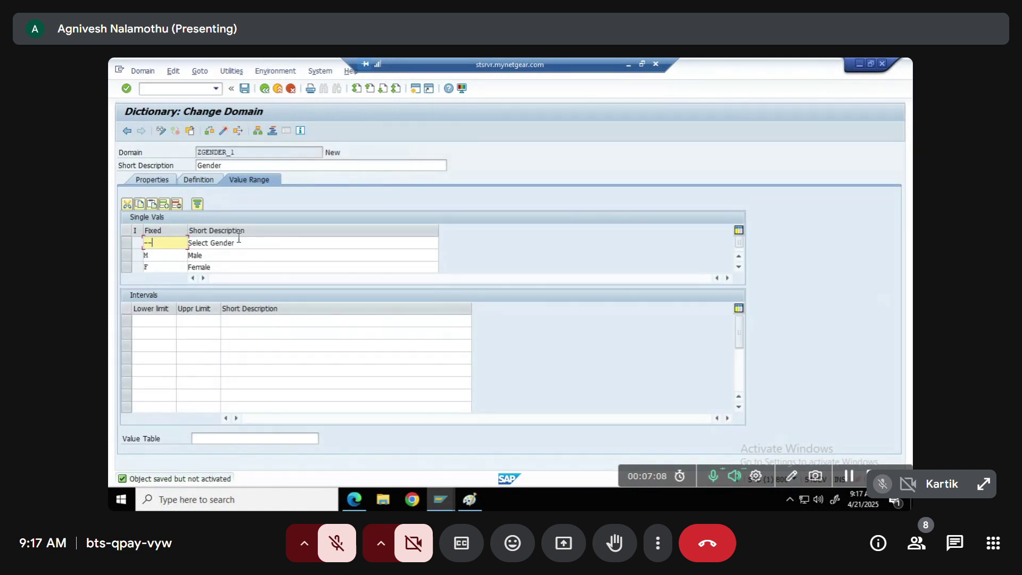
key("BackSpace")
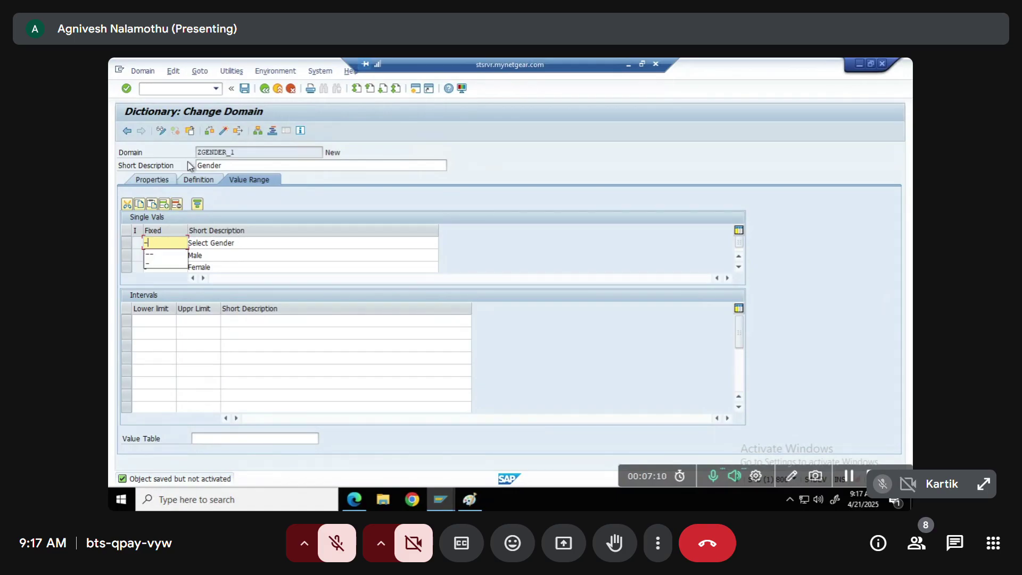
left_click(228, 131)
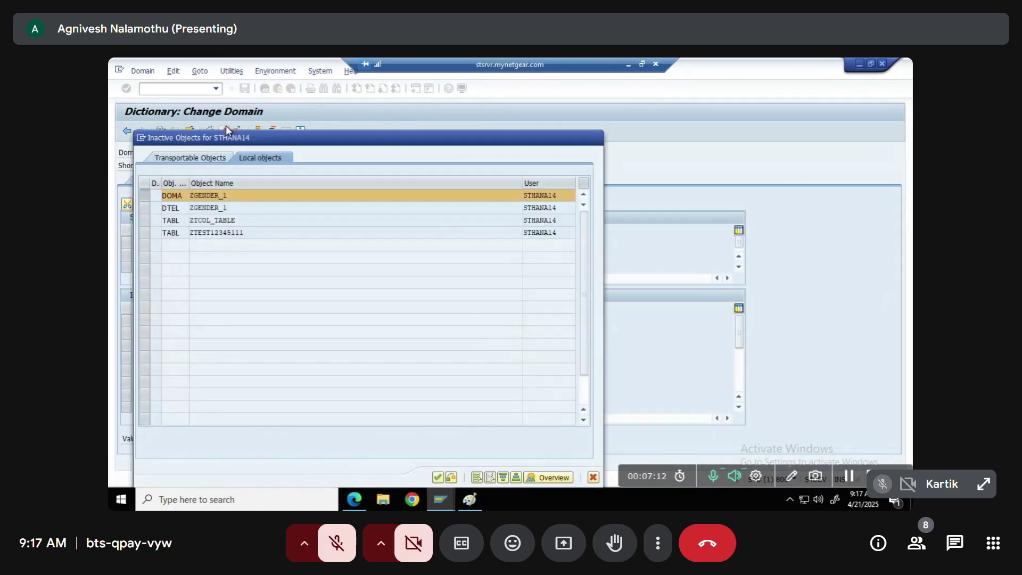
key("Return")
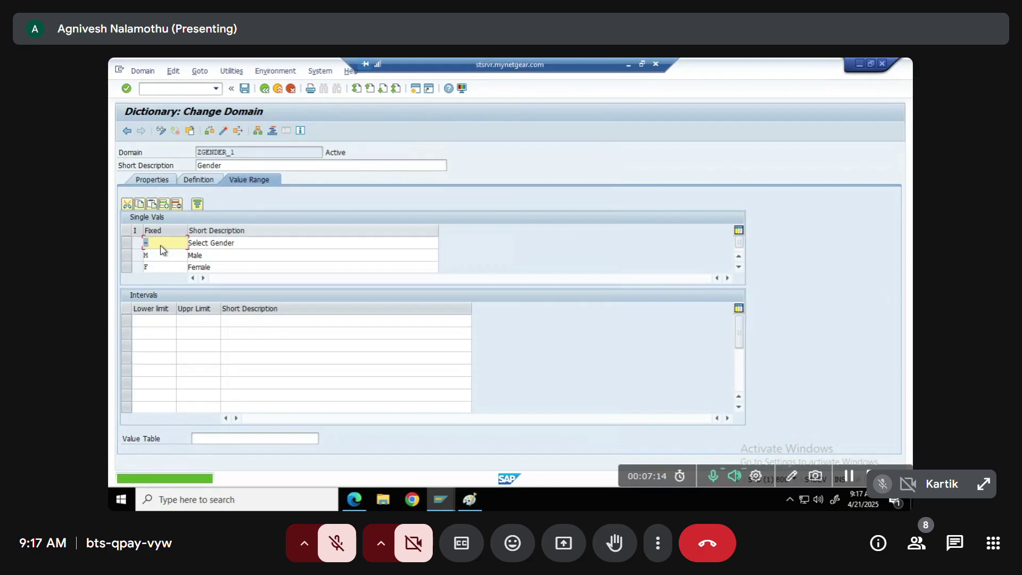
Verify the CHAR length 1 definition and the M and F fixed values
left_click(195, 181)
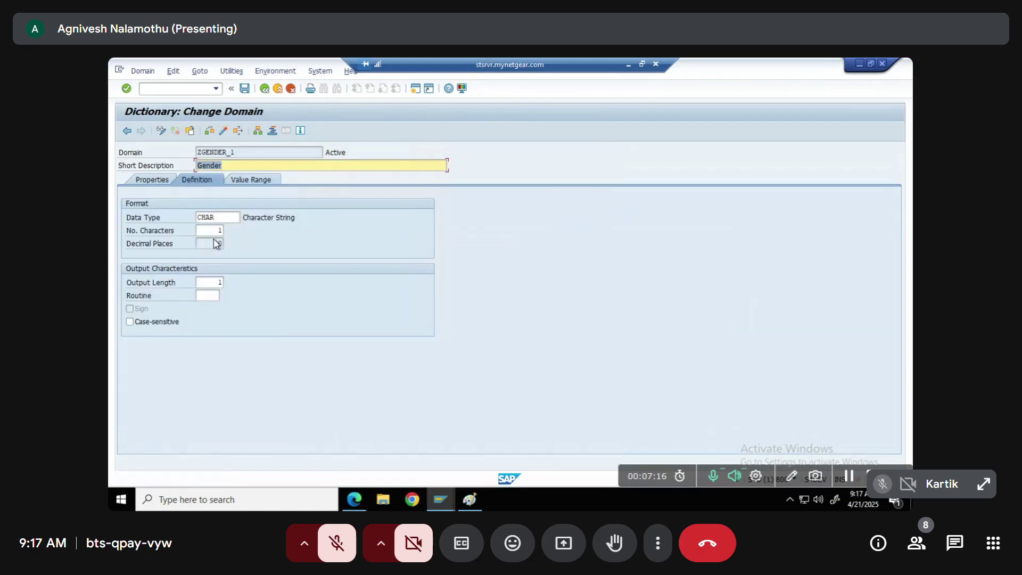
key("Tab")
key("Tab")
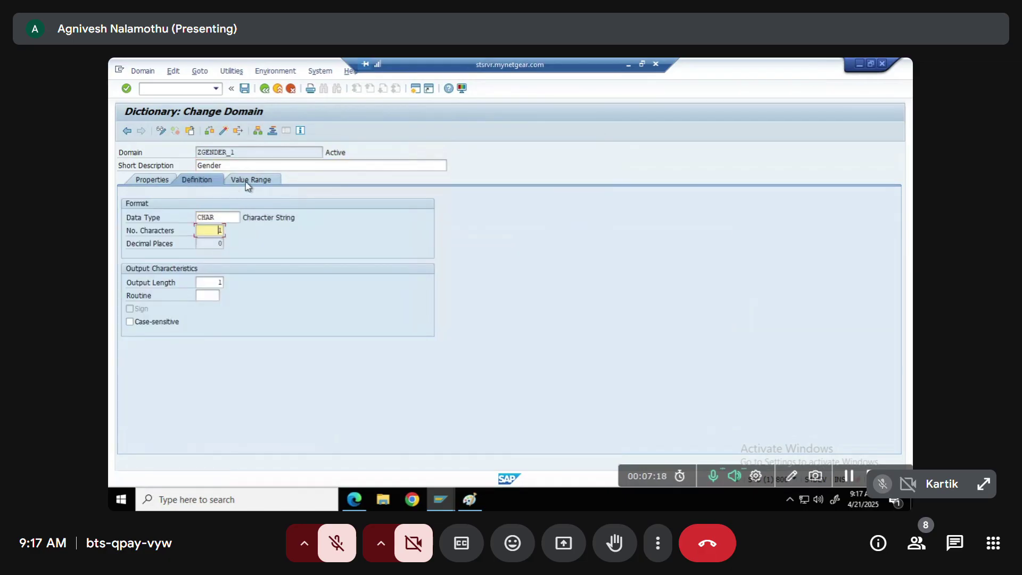
left_click(247, 181)
left_click(150, 253)
left_click(151, 266)
left_click(155, 253)
left_click(152, 266)
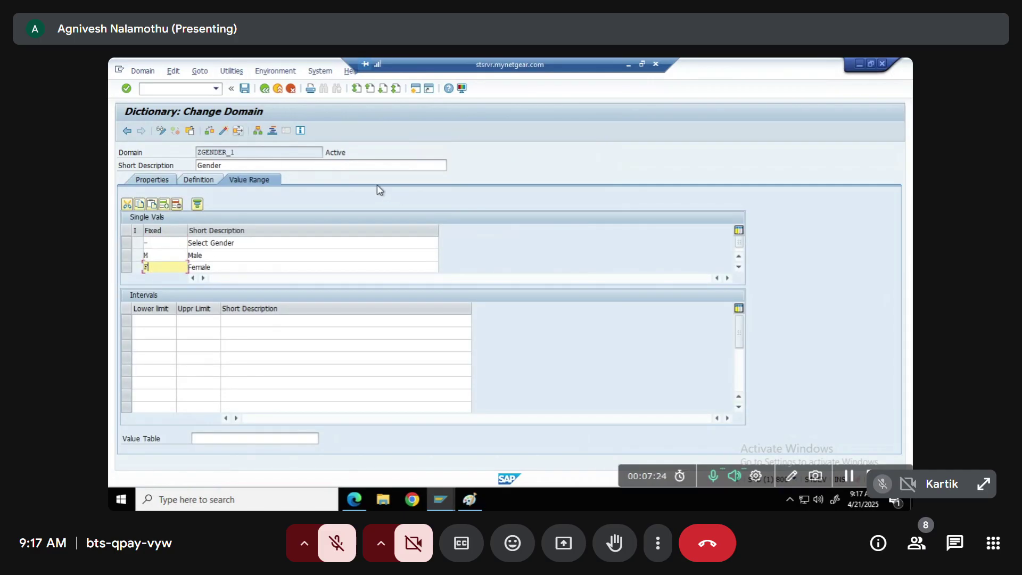
left_click(355, 153)
Enter 'Gender' as the short, medium, long and heading field labels of ZGENDER_1
left_click(264, 89)
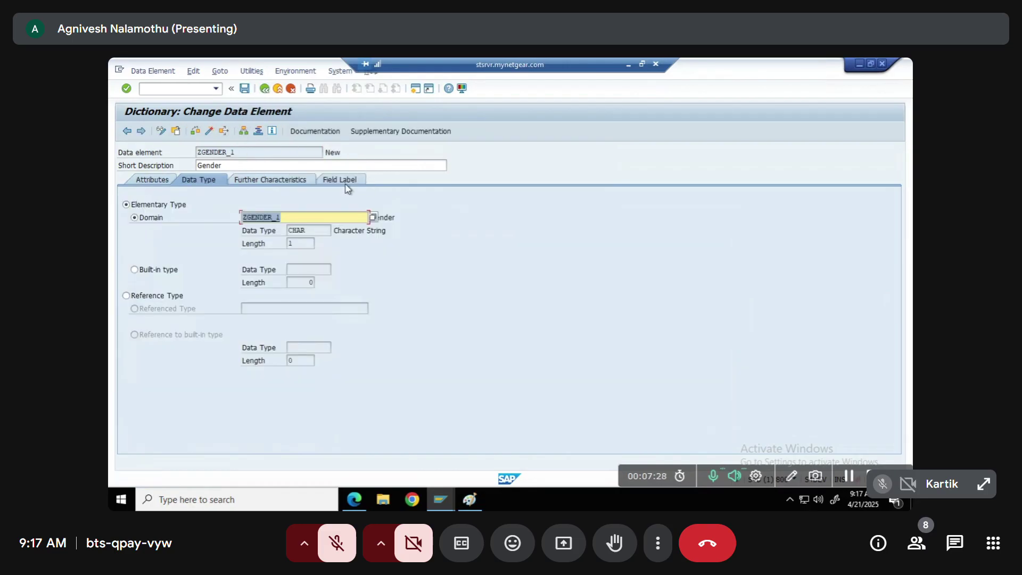
left_click(345, 186)
key("ctrl+c")
key("Tab")
key("ctrl+v")
key("Tab")
key("ctrl+v")
key("Tab")
key("ctrl+v")
key("Tab")
key("ctrl+v")
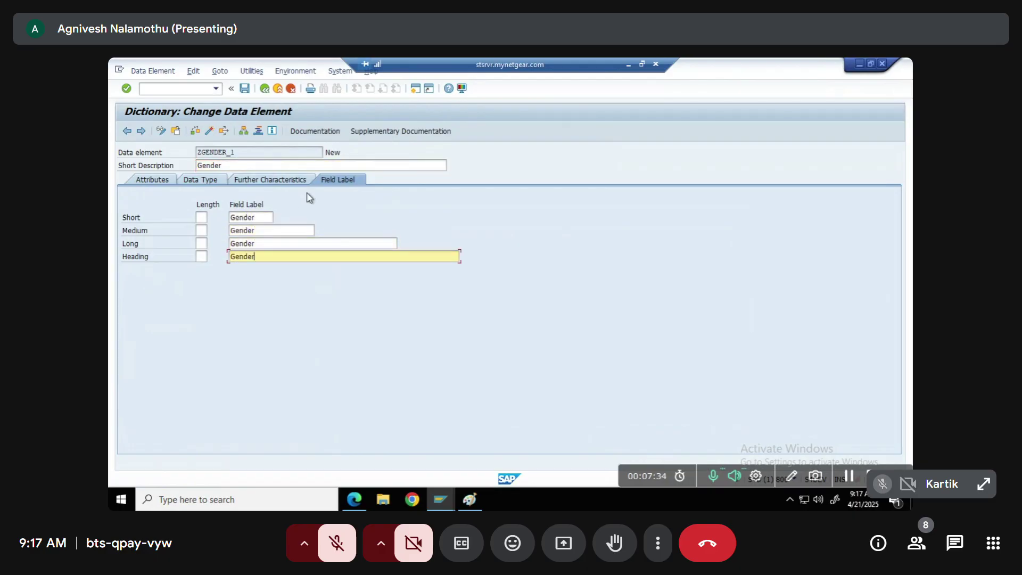
Activate ZGENDER_1 and return to the ZTCOL_TABLE field list
left_click(210, 132)
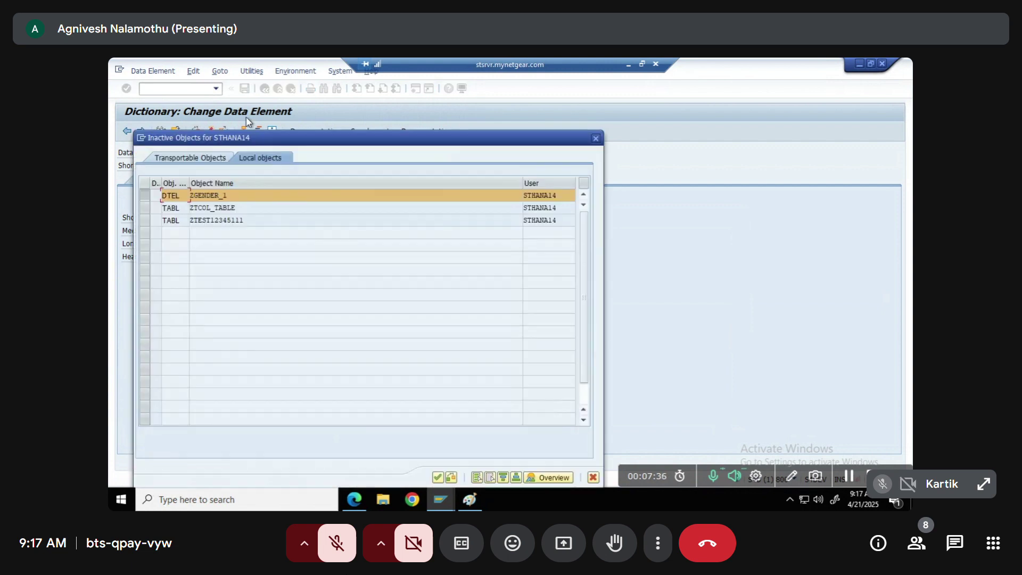
key("Return")
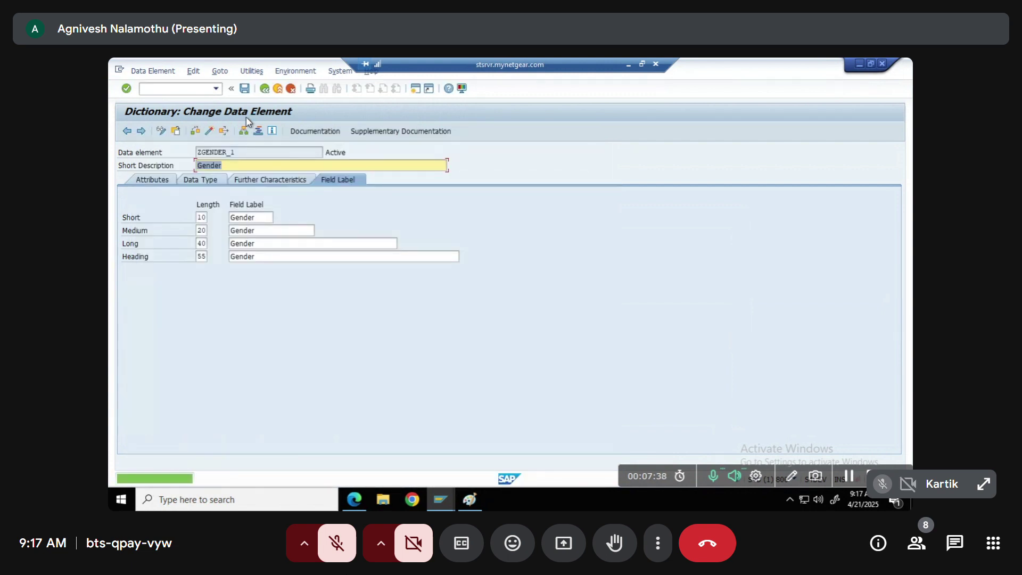
key("F3")
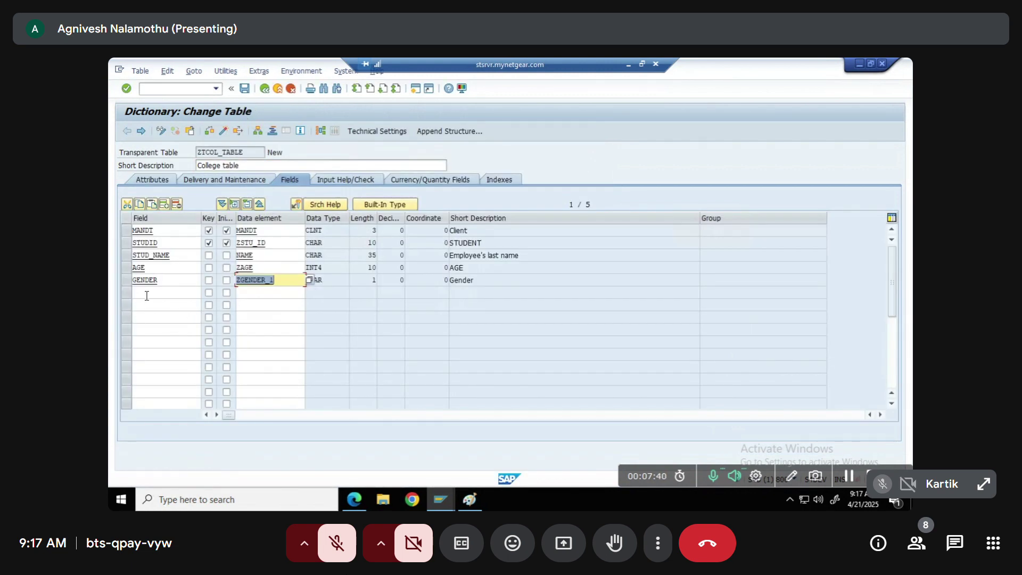
Add the PHONE_NO field with data element ZPHONE_NO (CHAR 10)
left_click(146, 297)
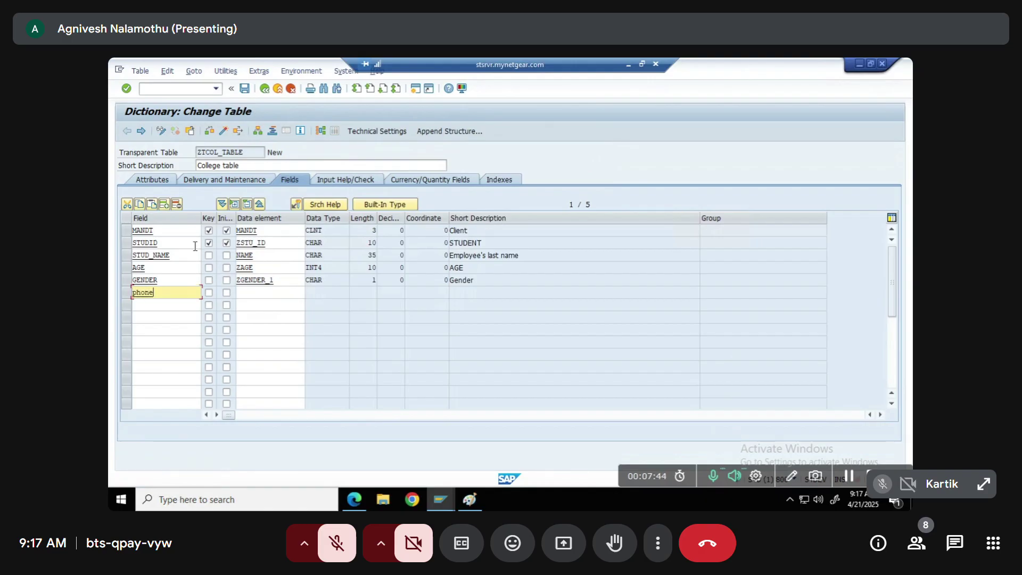
key("Tab")
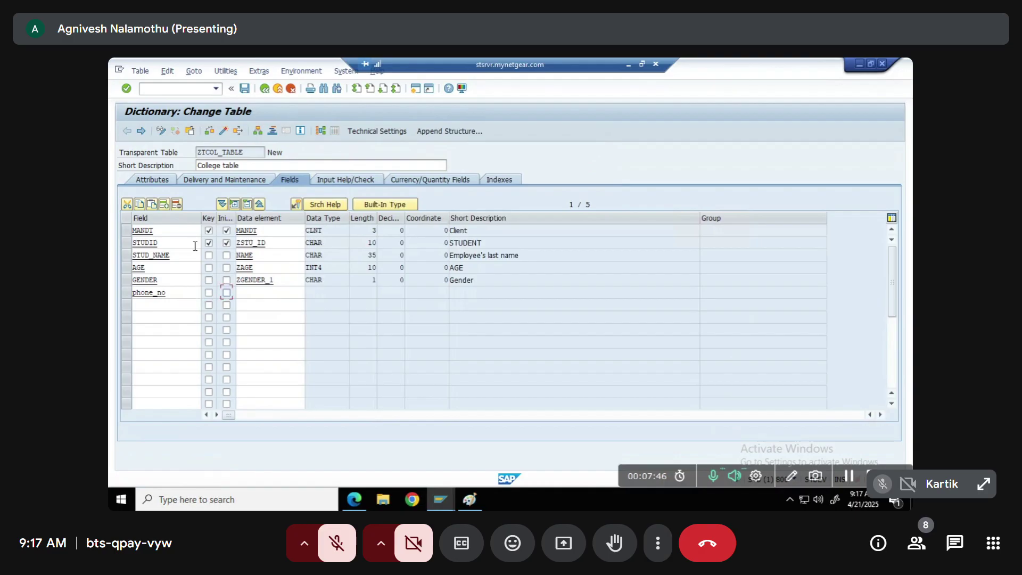
key("Tab")
type("zp")
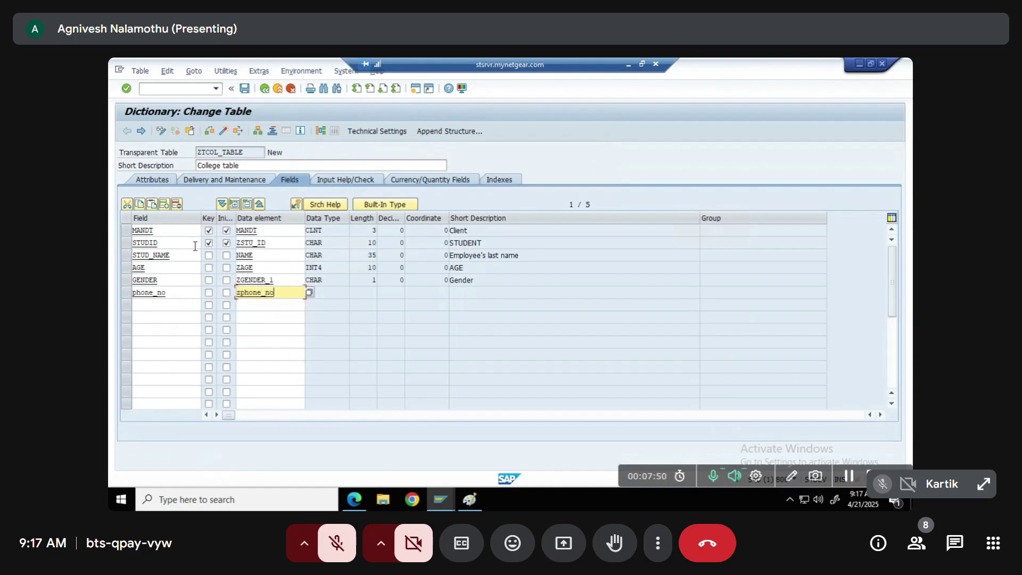
key("Return")
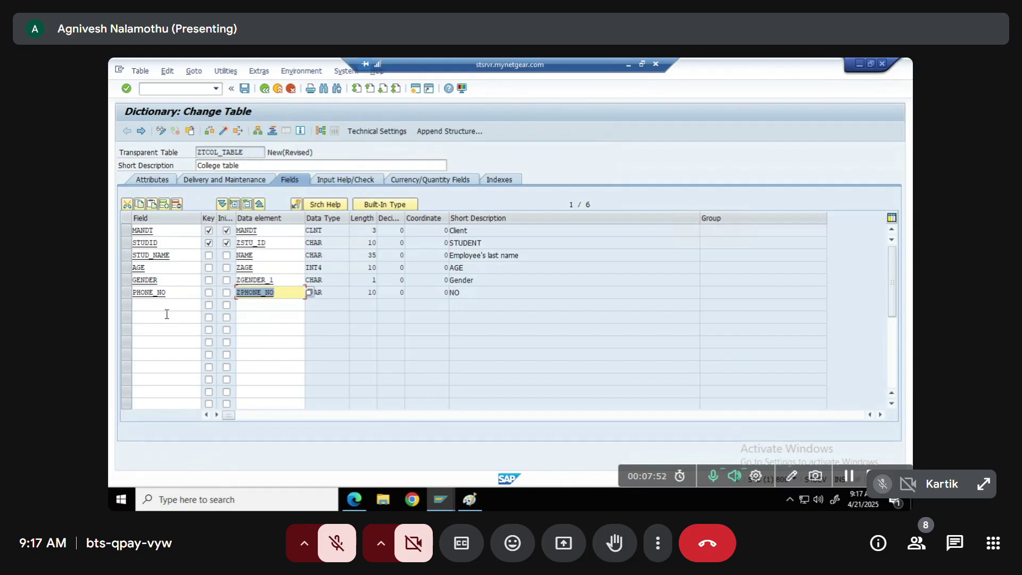
Add the ADDRESS field with data element ZADDRESS, declining the Technical Settings save prompt
left_click(166, 315)
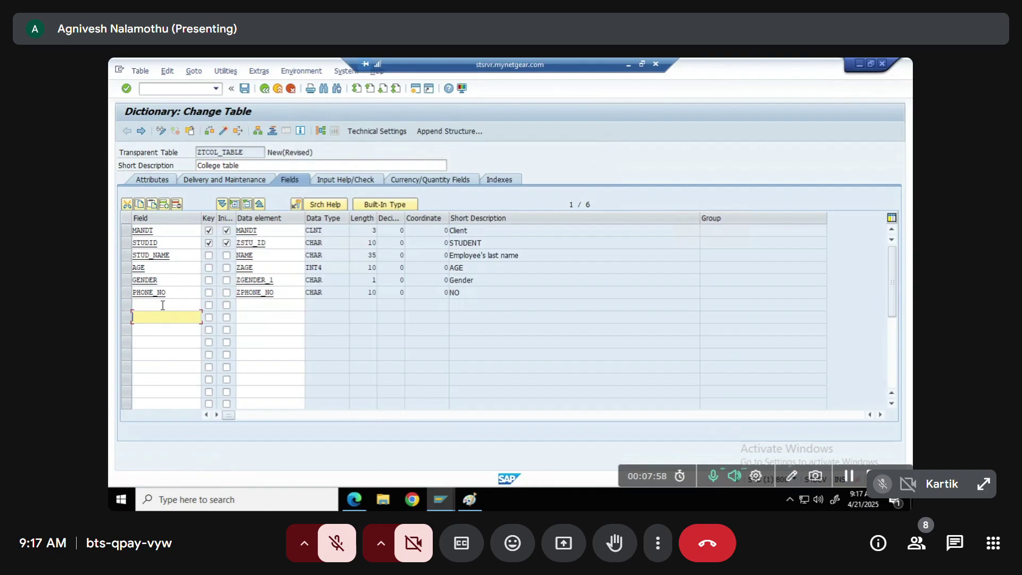
left_click(155, 367)
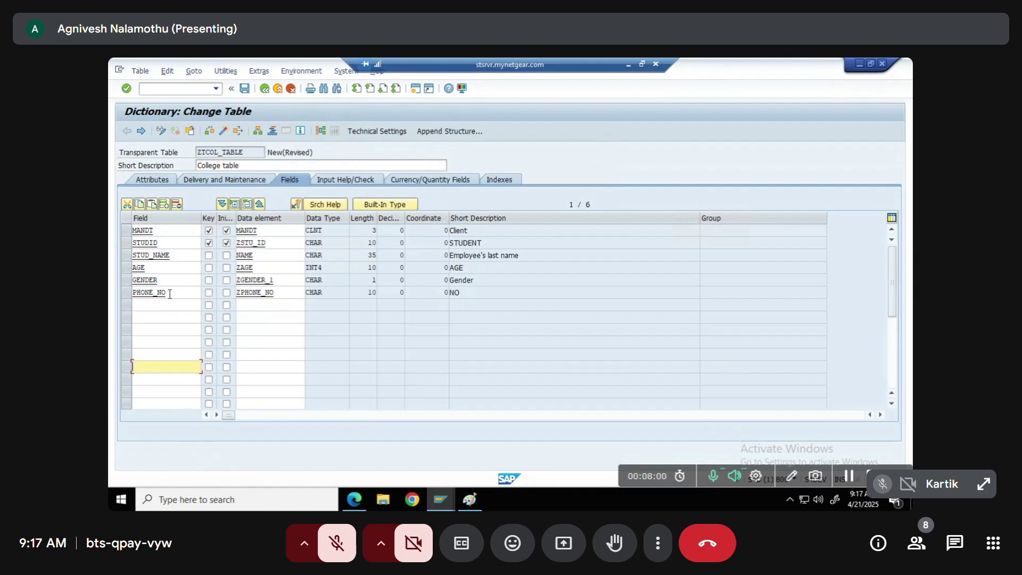
left_click(360, 135)
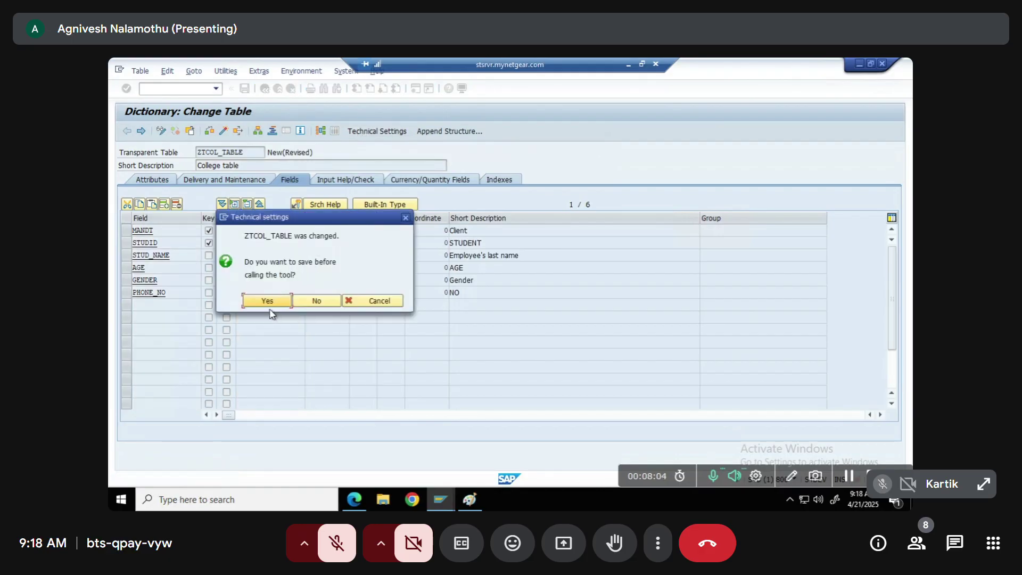
key("Escape")
left_click(167, 305)
type("address")
key("Tab")
key("Tab")
key("Tab")
type("z")
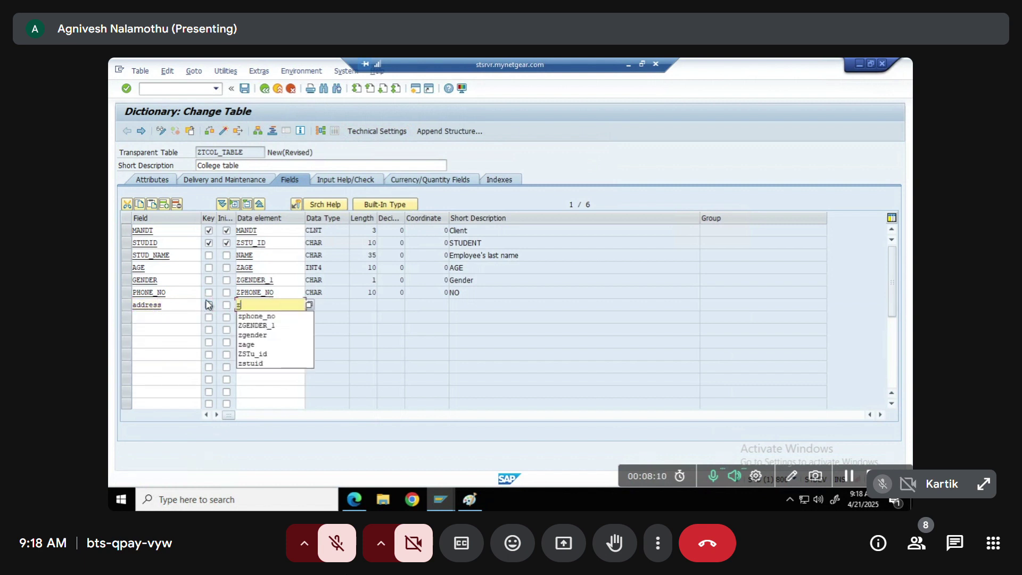
type("address")
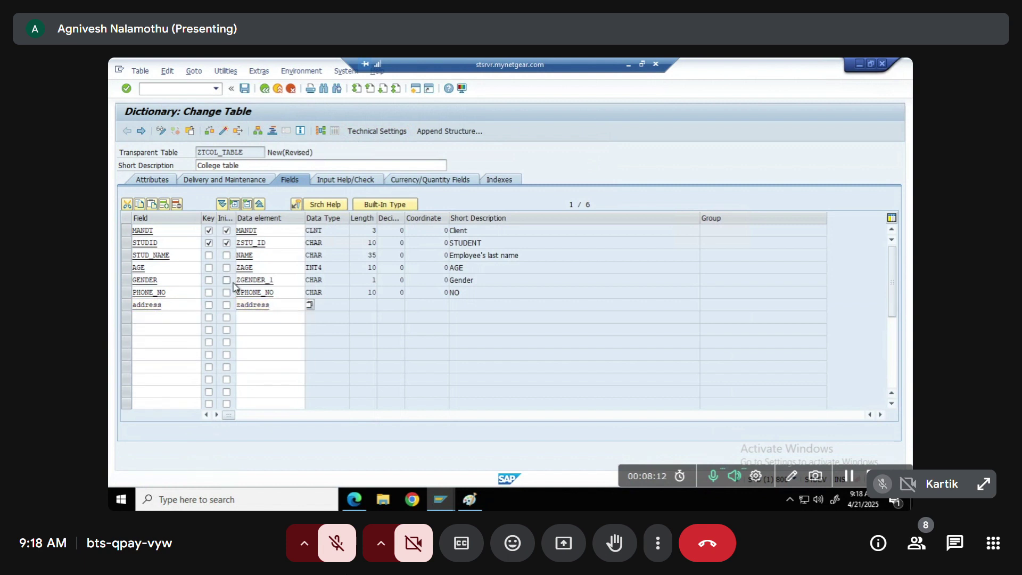
key("Return")
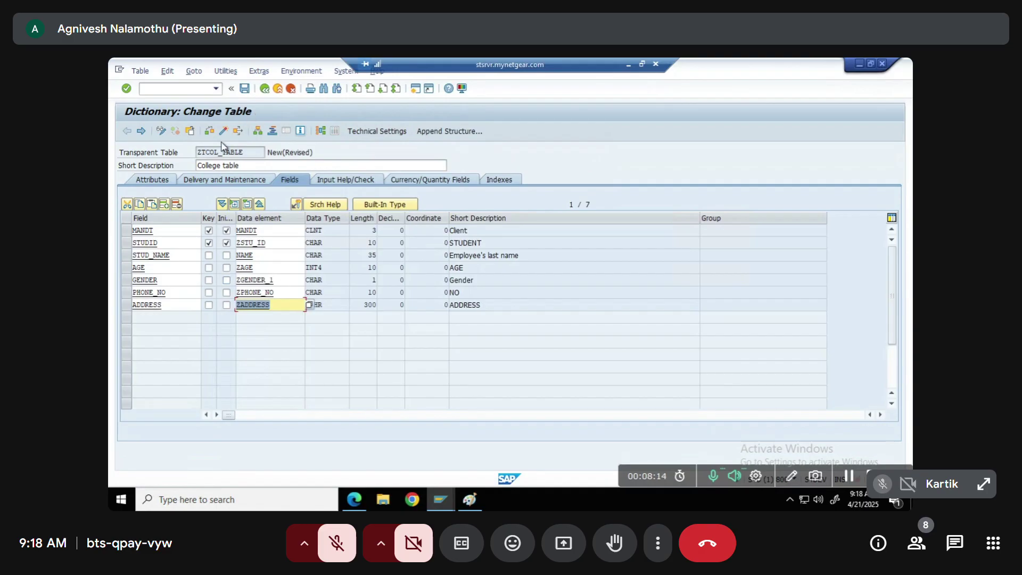
Change the ADDRESS data type to LCHR and save ZTCOL_TABLE
double_click(328, 302)
type("LCHR")
left_click(381, 131)
left_click(267, 300)
Set technical settings to data class APPL1 and size category 1, save, and activate the table
type("APPL1")
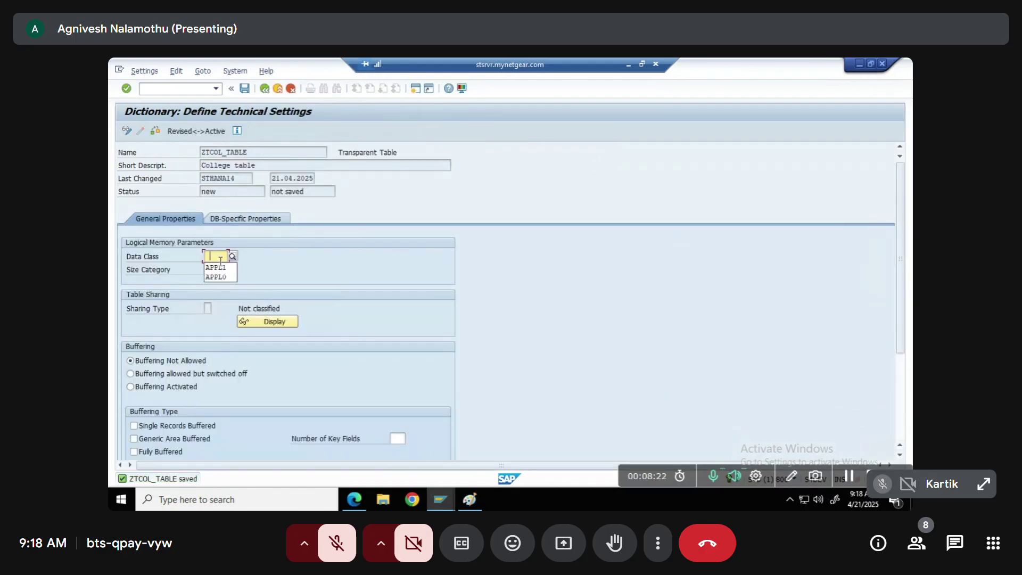
left_click(207, 270)
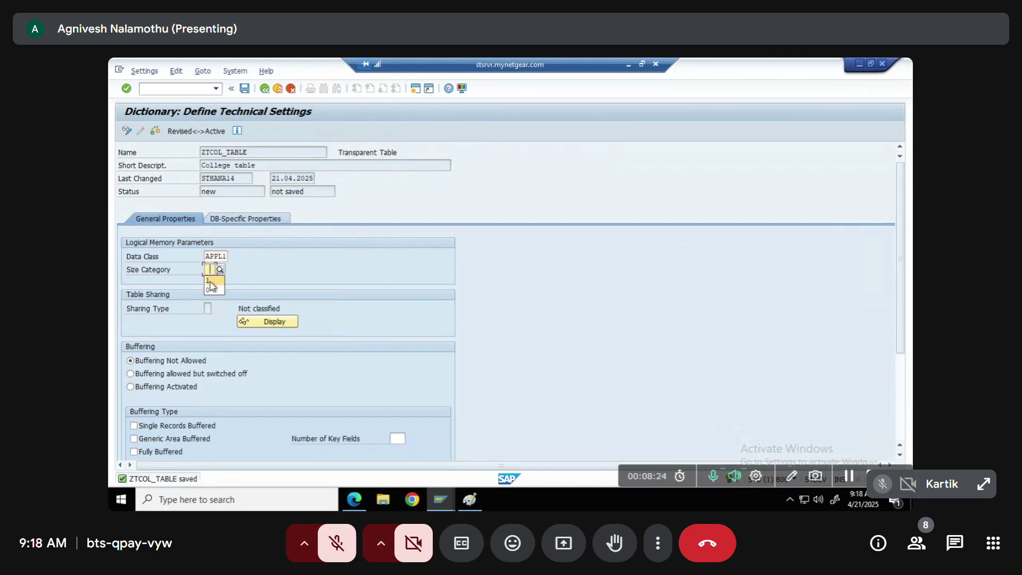
left_click(210, 281)
left_click(245, 89)
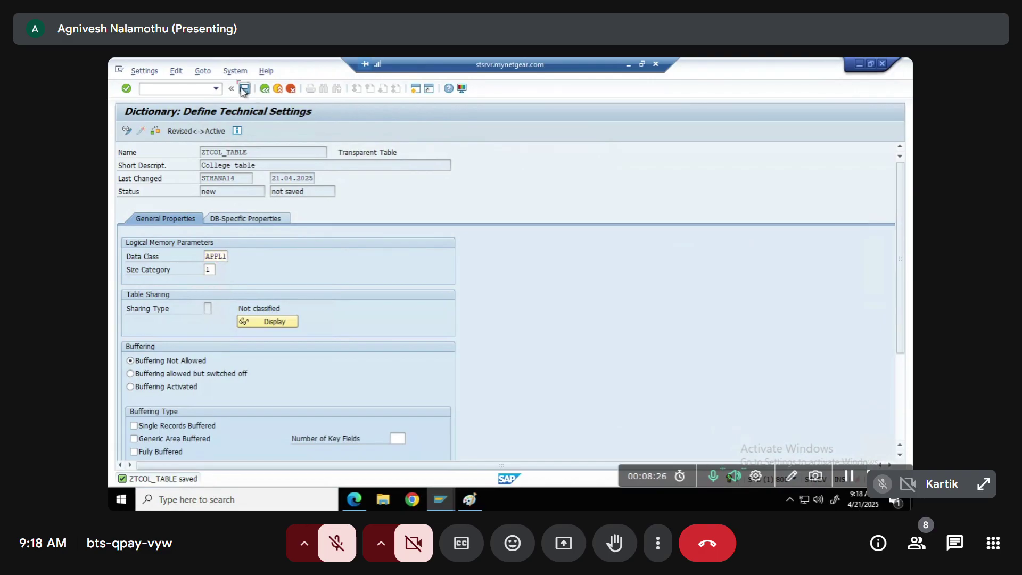
key("F3")
left_click(225, 132)
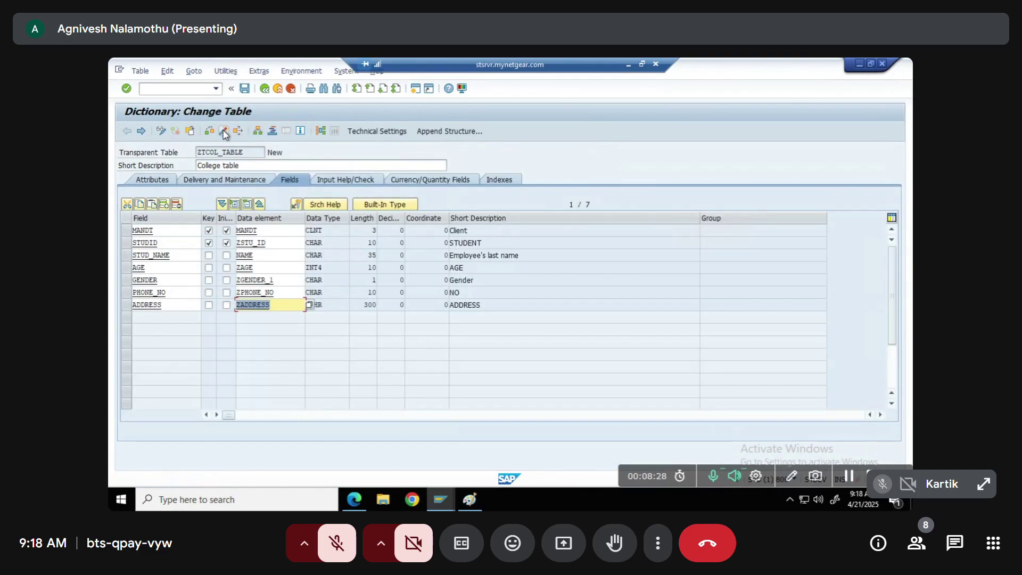
Confirm activation, read the log error that LCHR field ADDRESS needs a preceding INT4 length field, and go back
key("Return")
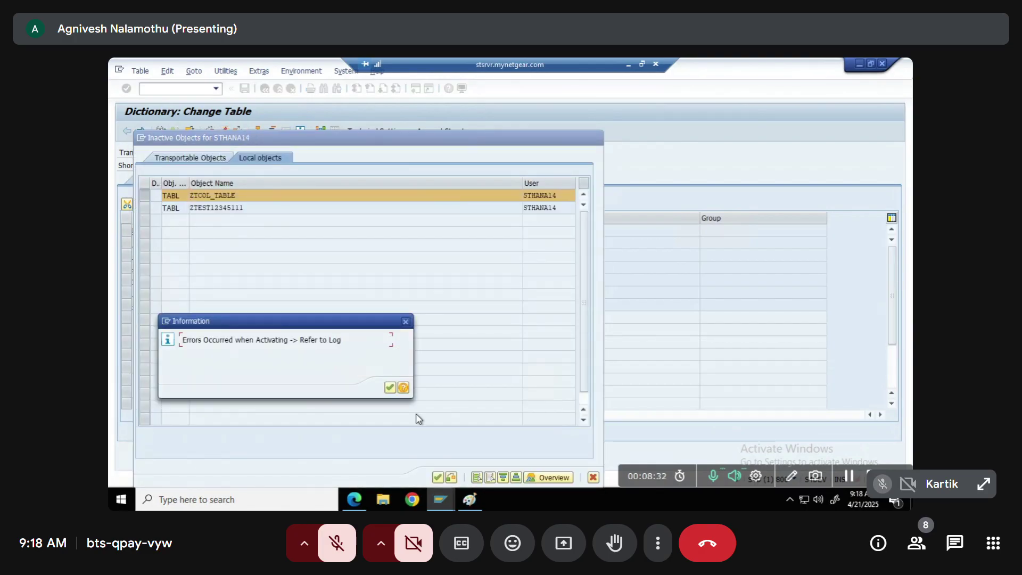
left_click(391, 388)
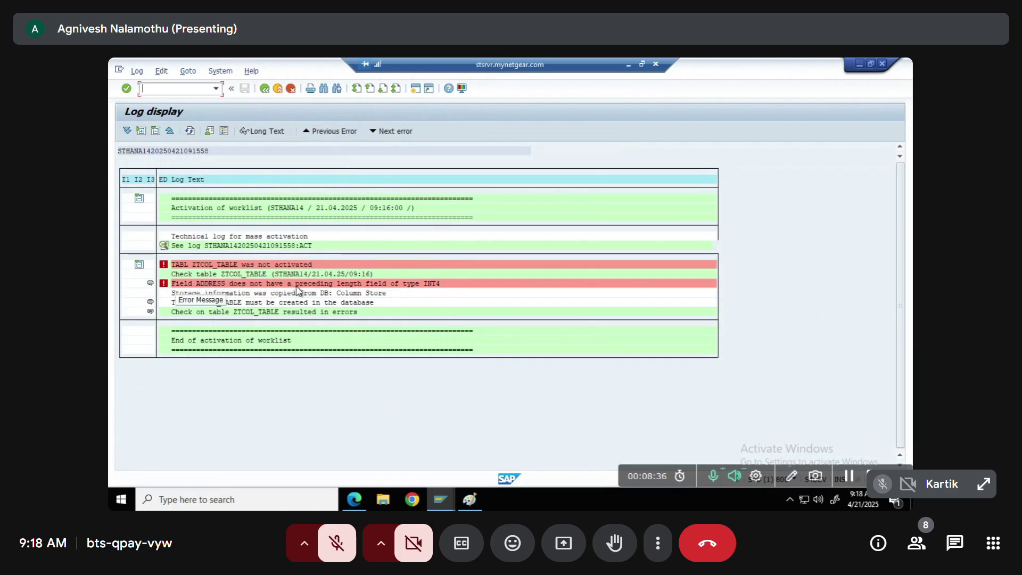
key("F3")
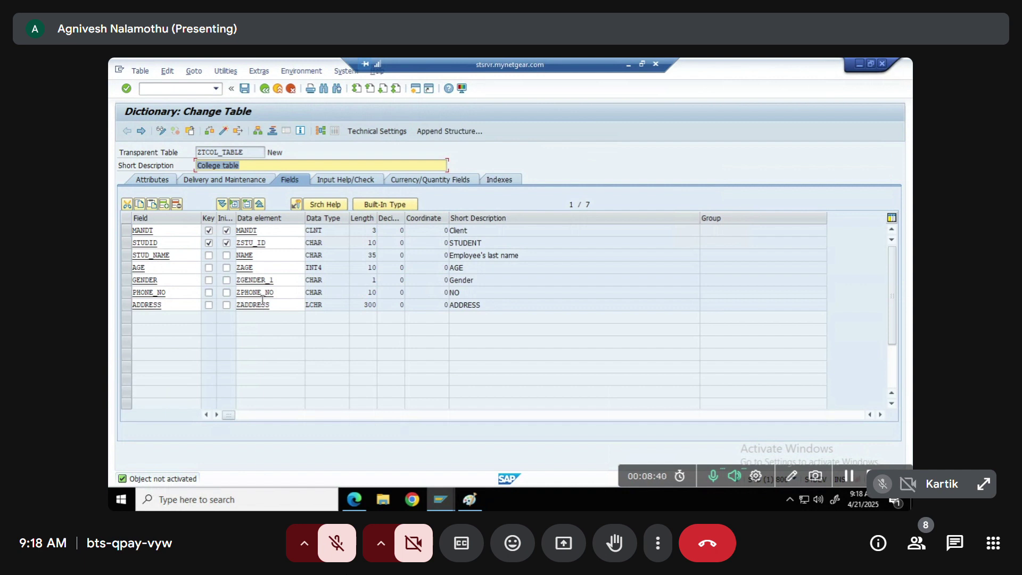
Start a wildcard data element search from the ADDRESS field's data element cell
left_click(279, 304)
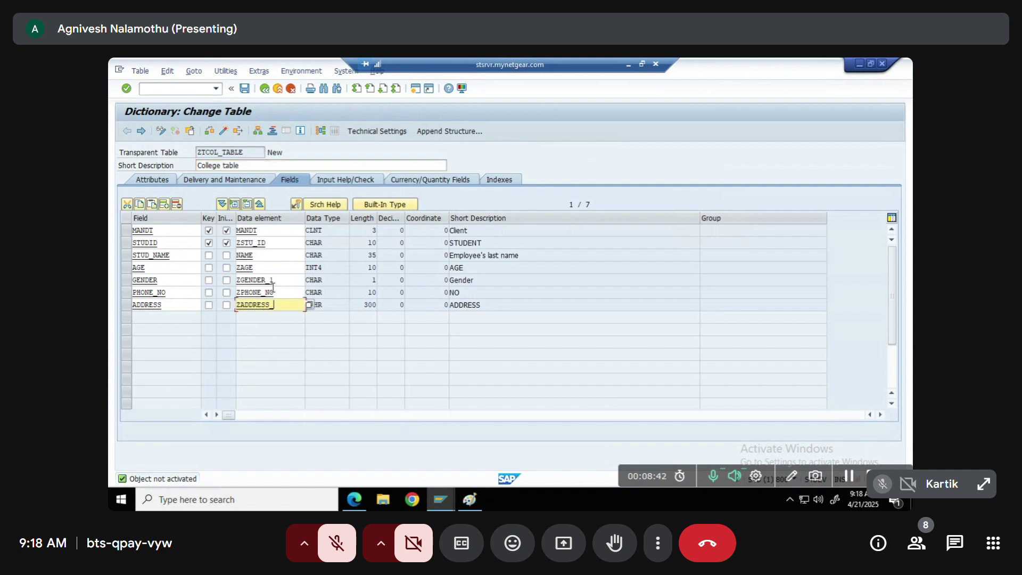
key("Return")
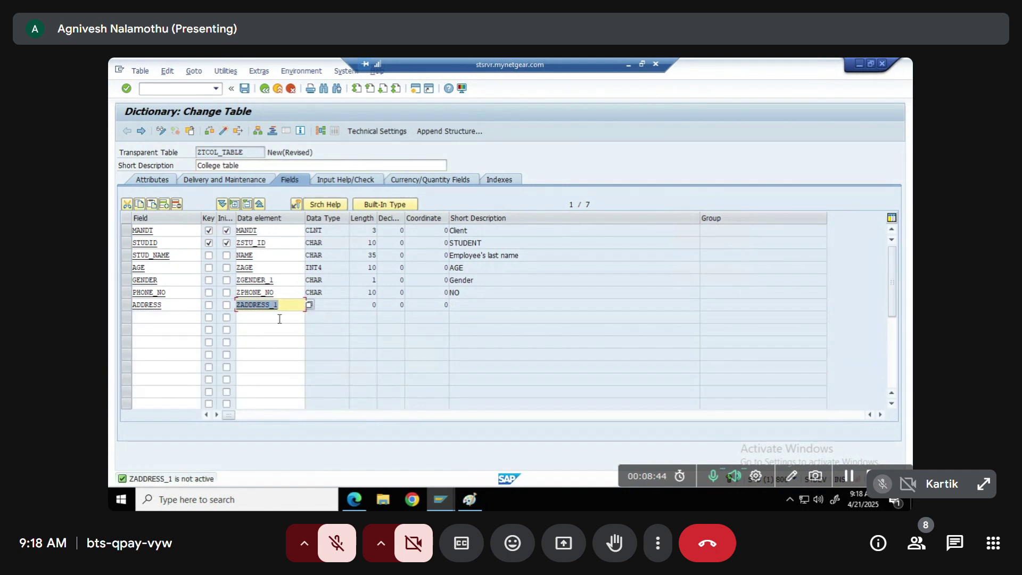
left_click(286, 308)
key("BackSpace")
key("BackSpace")
key("BackSpace")
key("BackSpace")
key("BackSpace")
key("BackSpace")
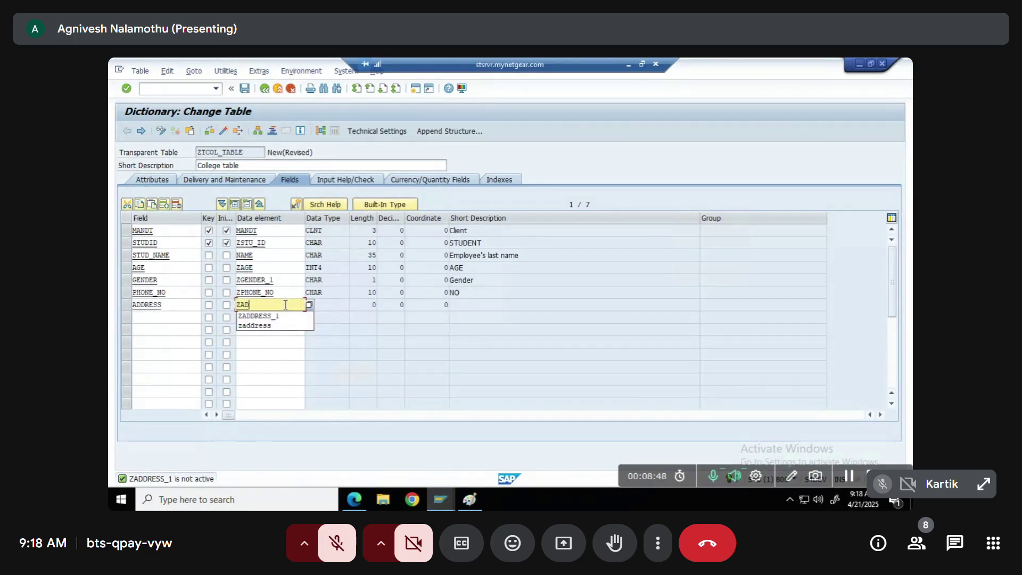
type("*")
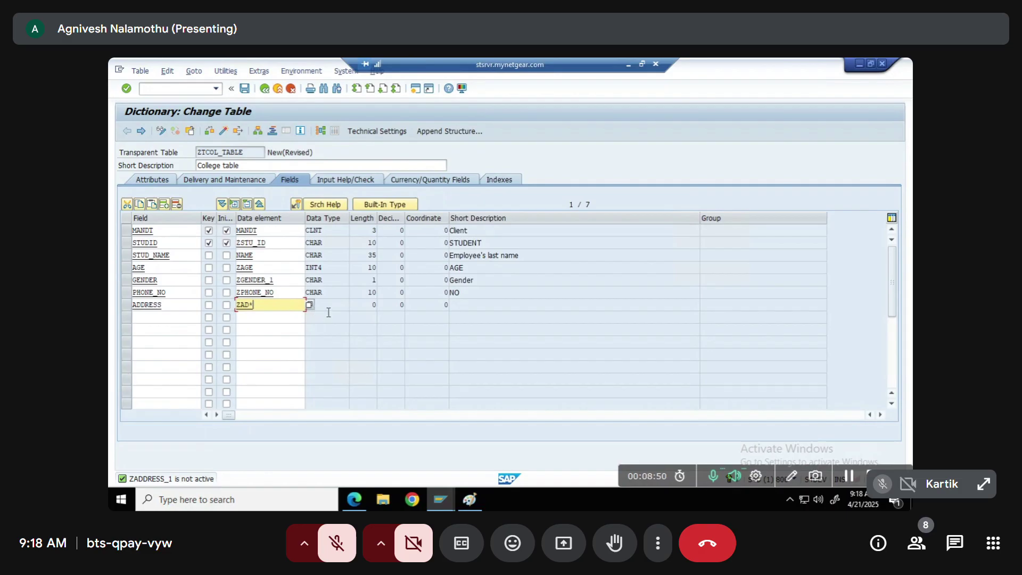
left_click(310, 305)
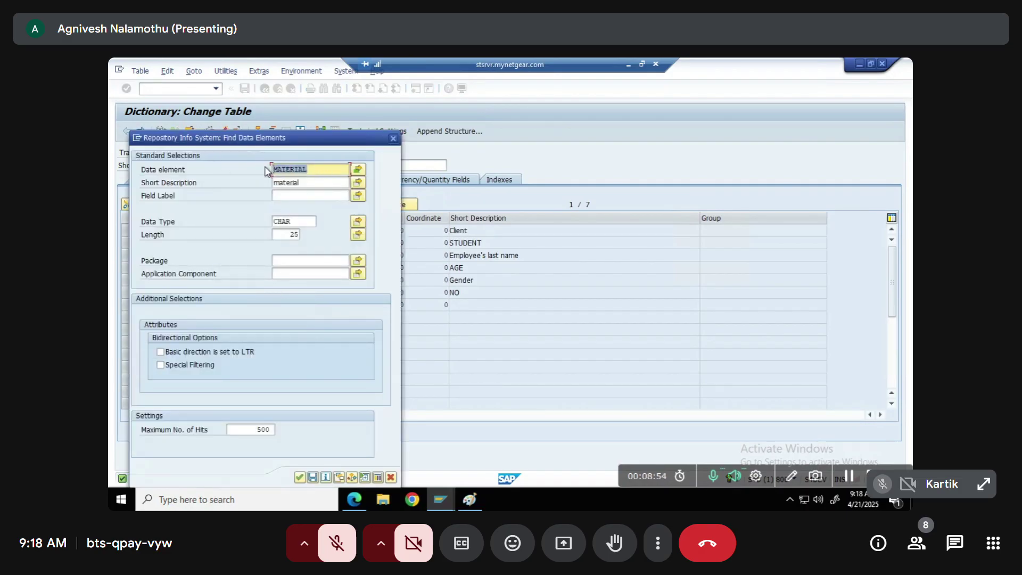
Filter the Find Data Elements search by length and assign ZADD1 (CHAR 12) to ADDRESS
key("Delete")
key("Tab")
key("Delete")
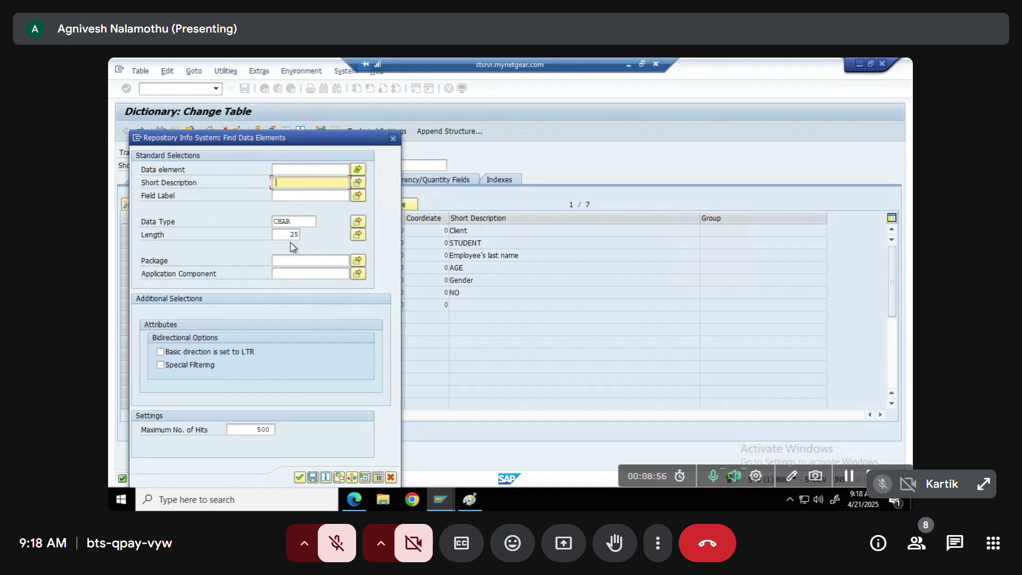
double_click(287, 221)
key("Delete")
left_click(298, 236)
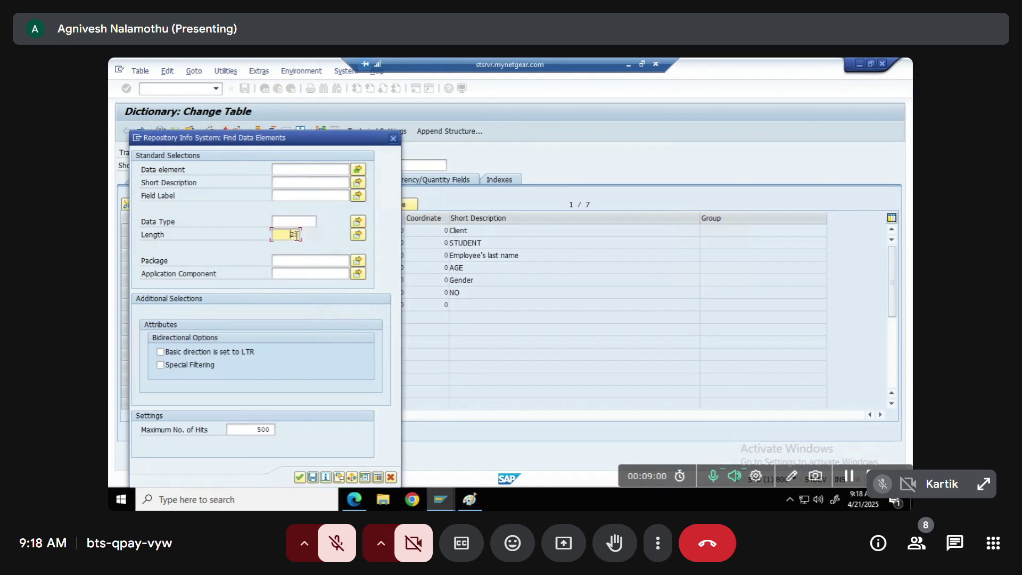
key("Delete")
left_click(301, 474)
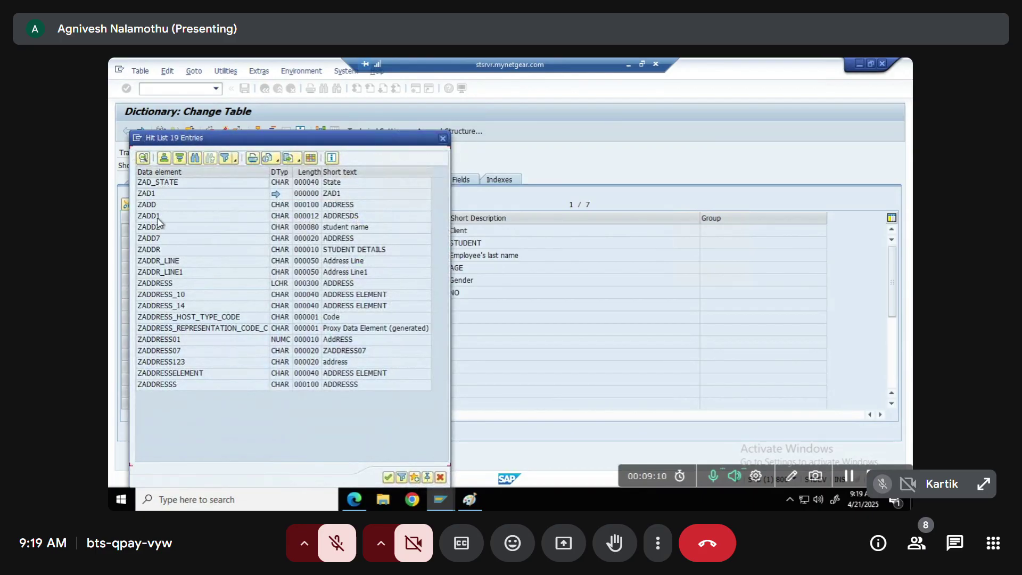
double_click(158, 218)
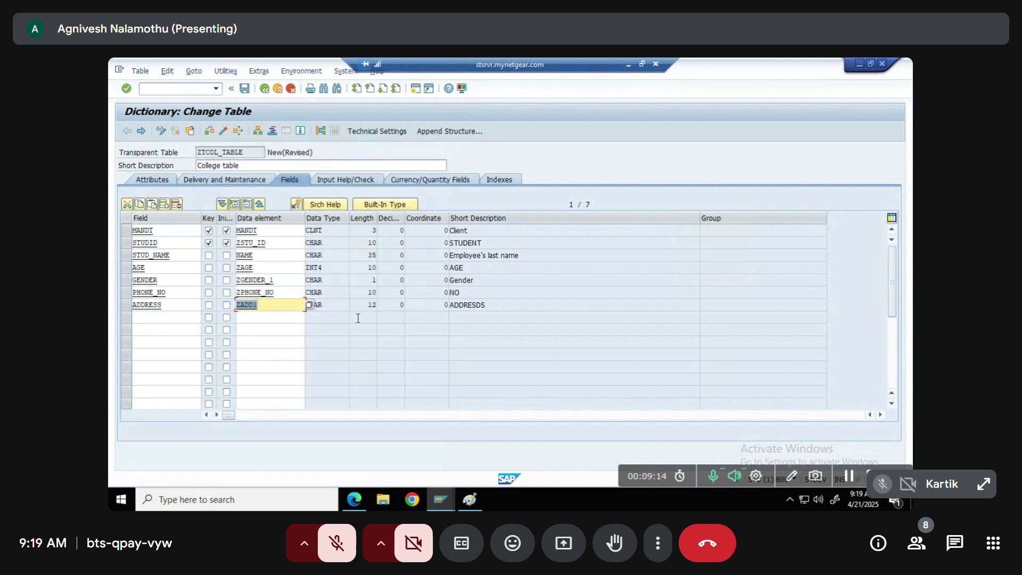
Save ZTCOL_TABLE and activate it with ADDRESS now using ZADD1 CHAR 12
left_click(339, 304)
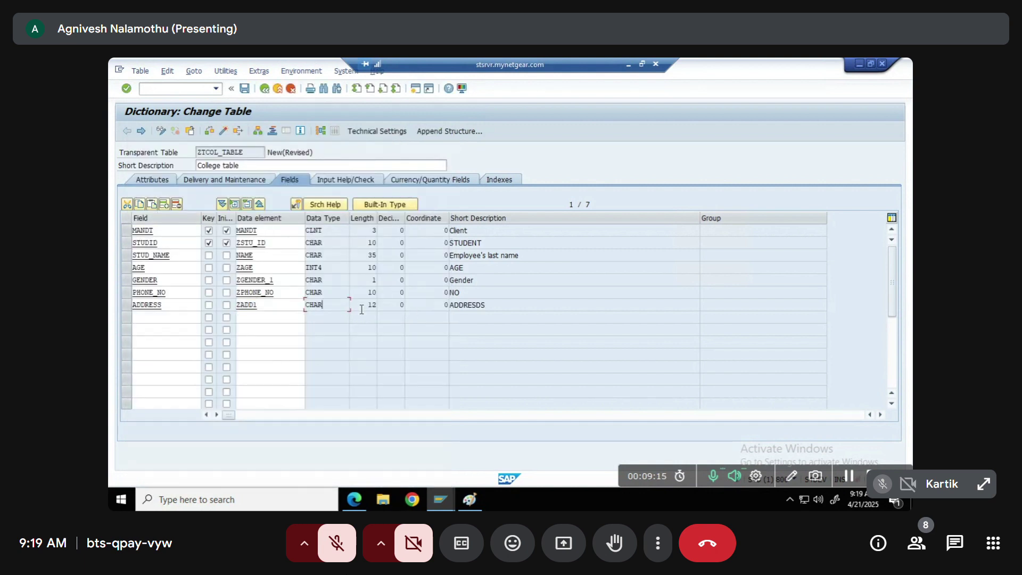
left_click(371, 132)
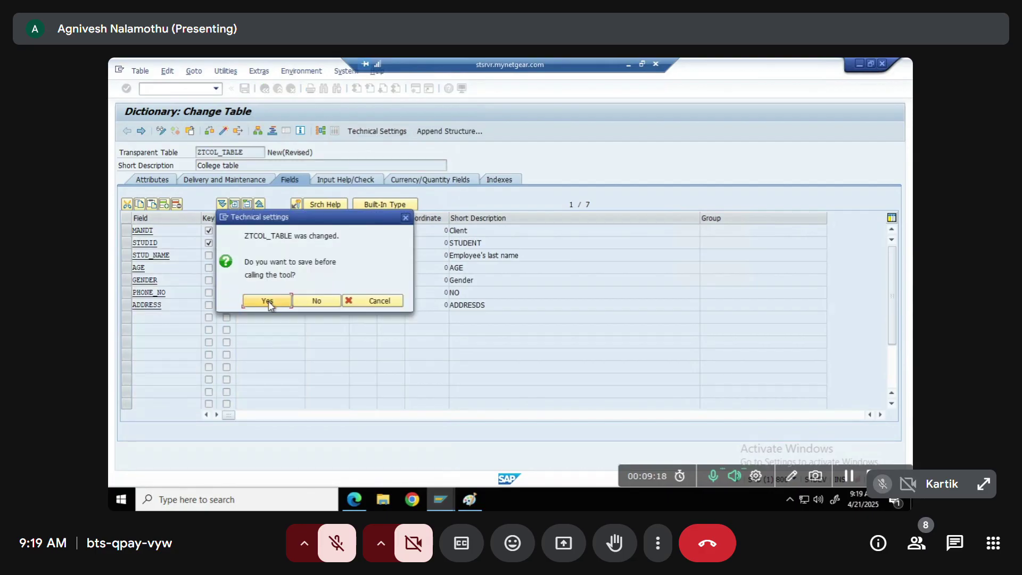
left_click(269, 301)
left_click(244, 89)
left_click(244, 89)
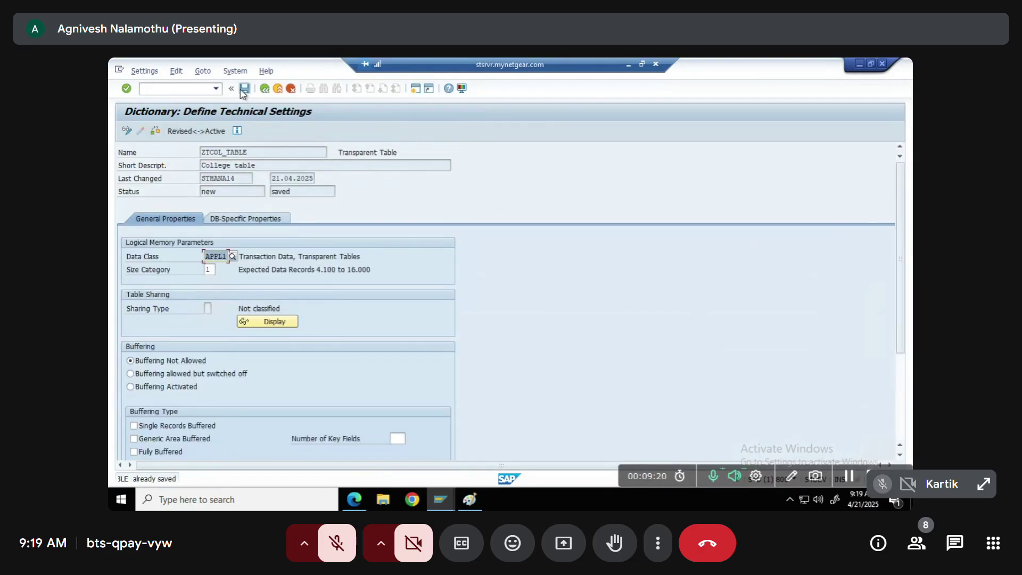
key("F3")
left_click(224, 131)
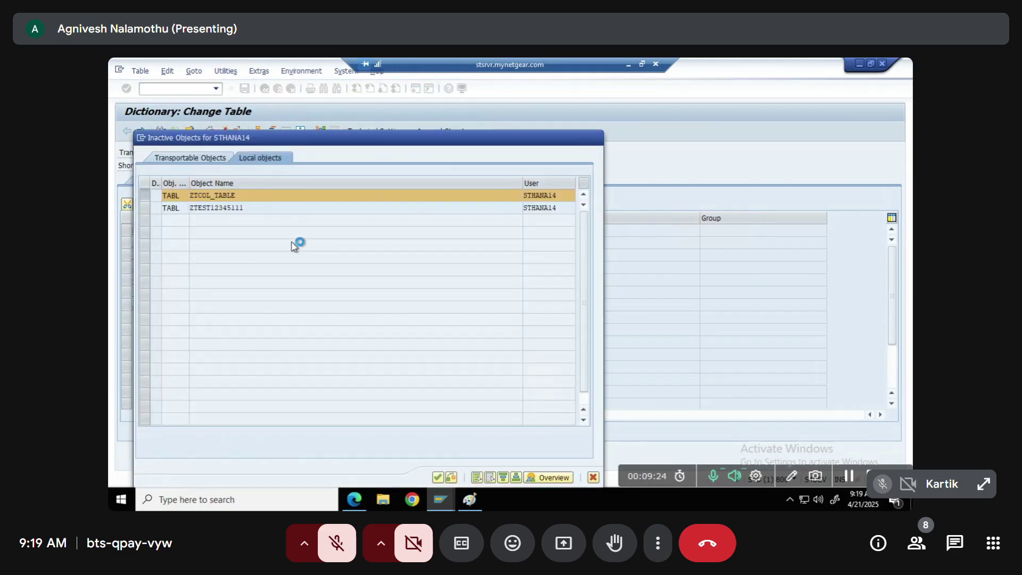
key("Return")
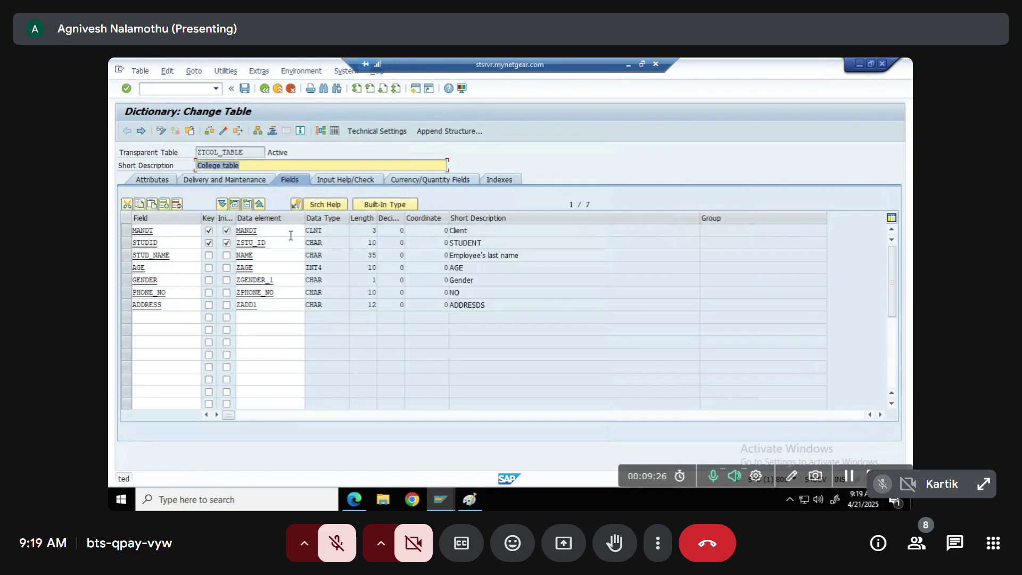
left_click(223, 73)
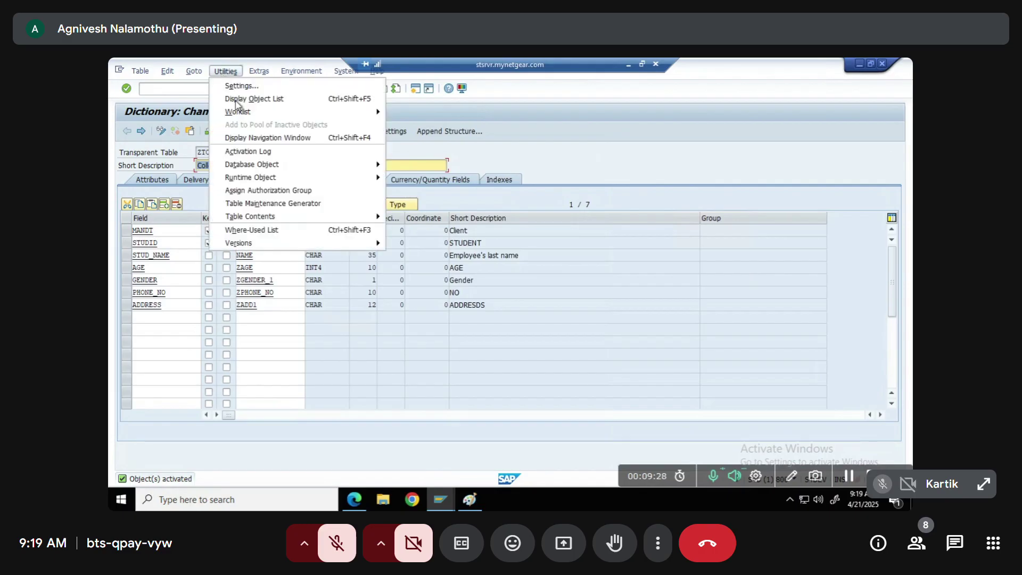
mouse_move(273, 218)
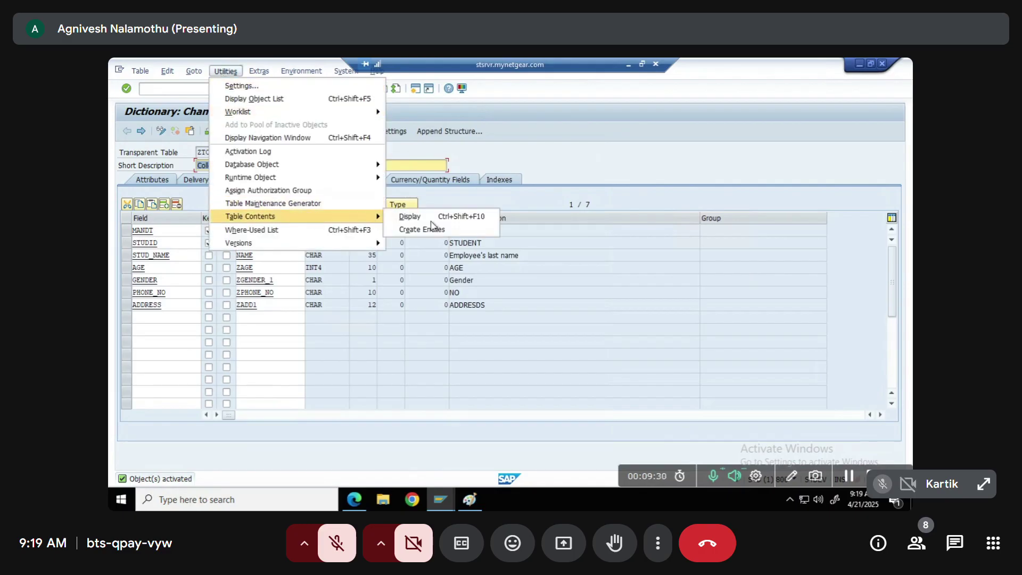
left_click(426, 229)
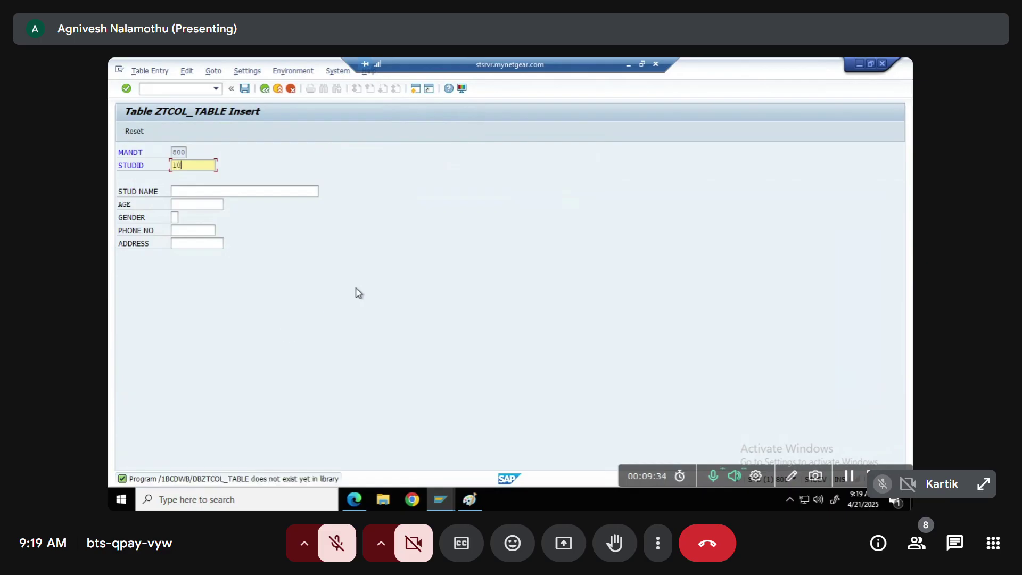
key("Tab")
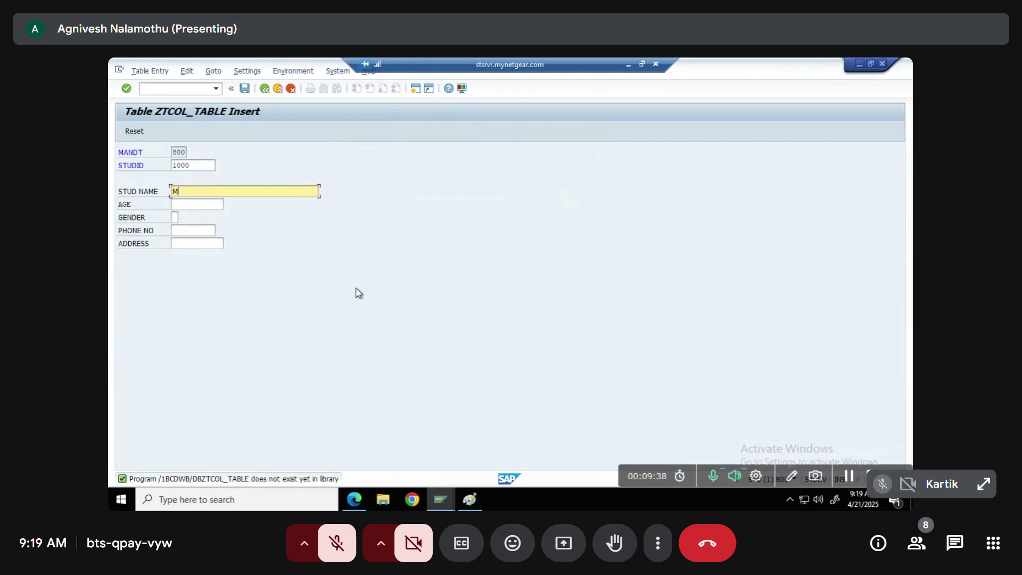
type("Mahesh")
key("Tab")
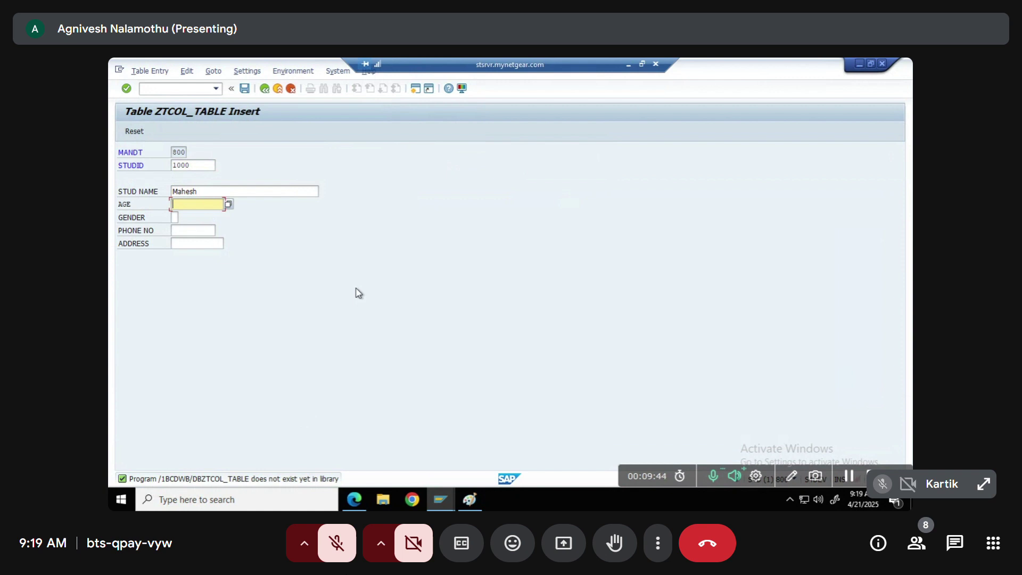
left_click(266, 90)
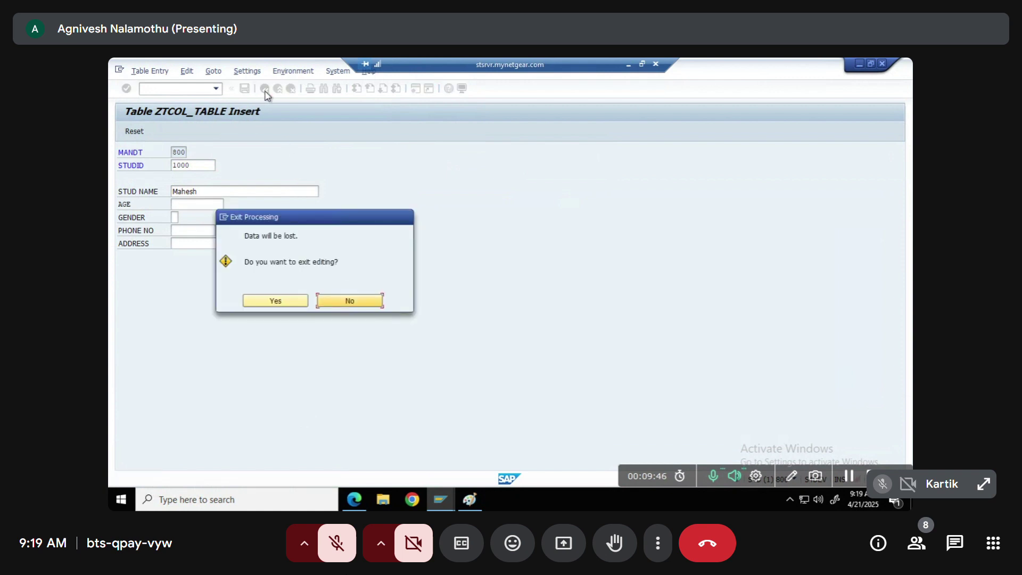
left_click(275, 300)
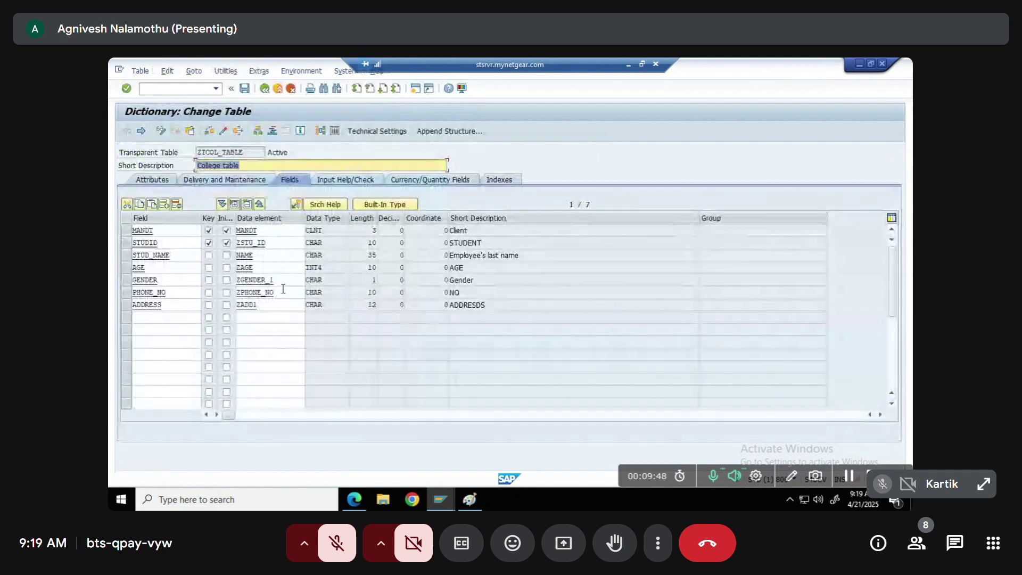
Inspect the ADDRESS field's data element ZADD1 and its length 12
left_click(277, 302)
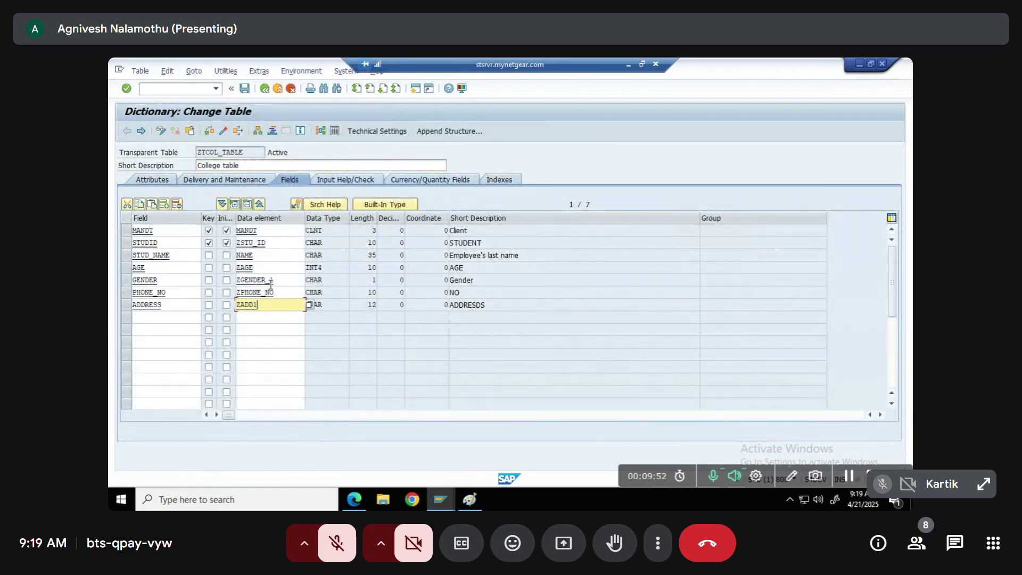
left_click(333, 305)
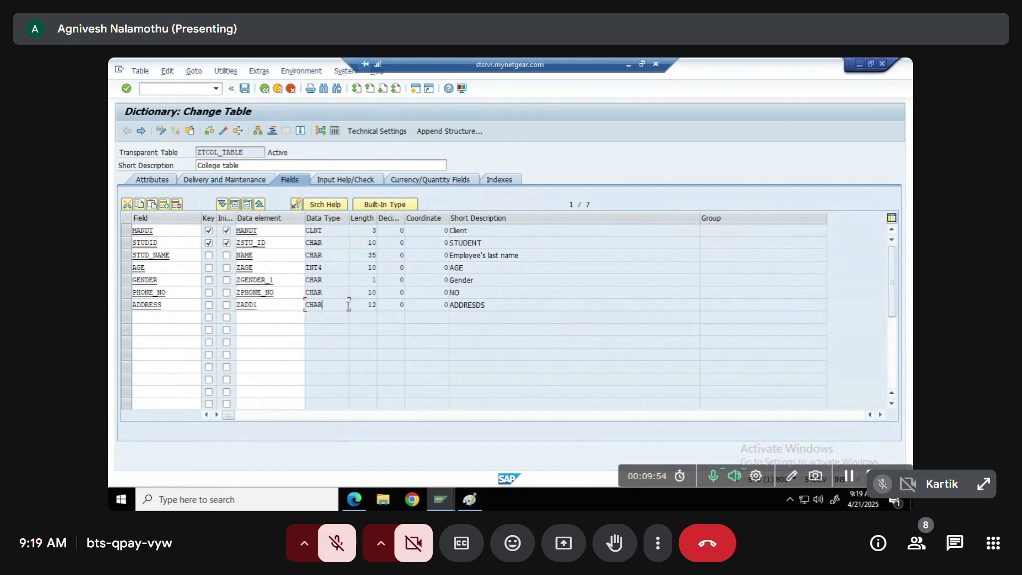
left_click(265, 302)
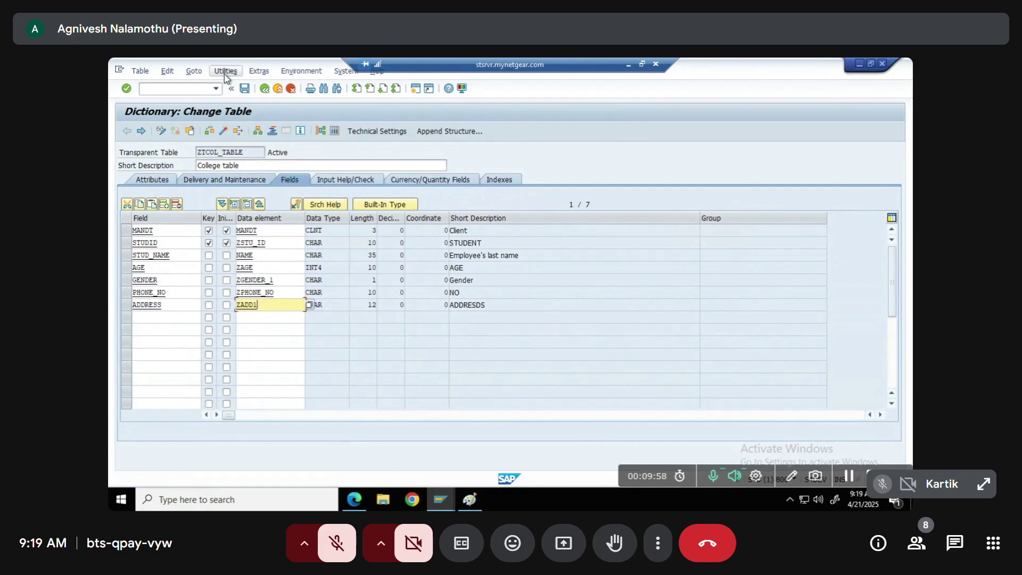
left_click_drag(365, 306, 387, 307)
left_click(339, 302)
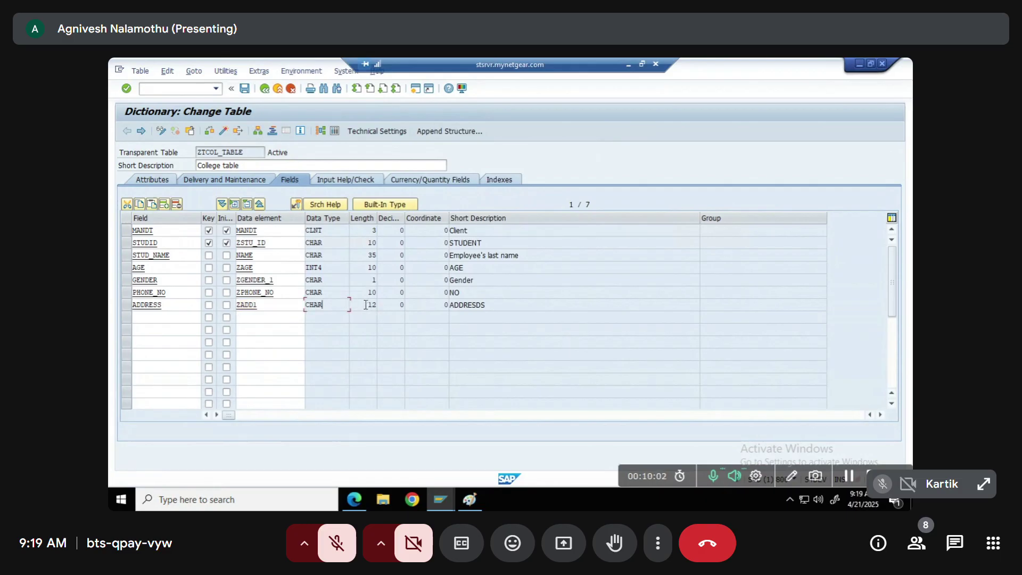
Create a ZTCOL_TABLE entry with STUDID 1000, a student name and AGE 20
left_click(226, 72)
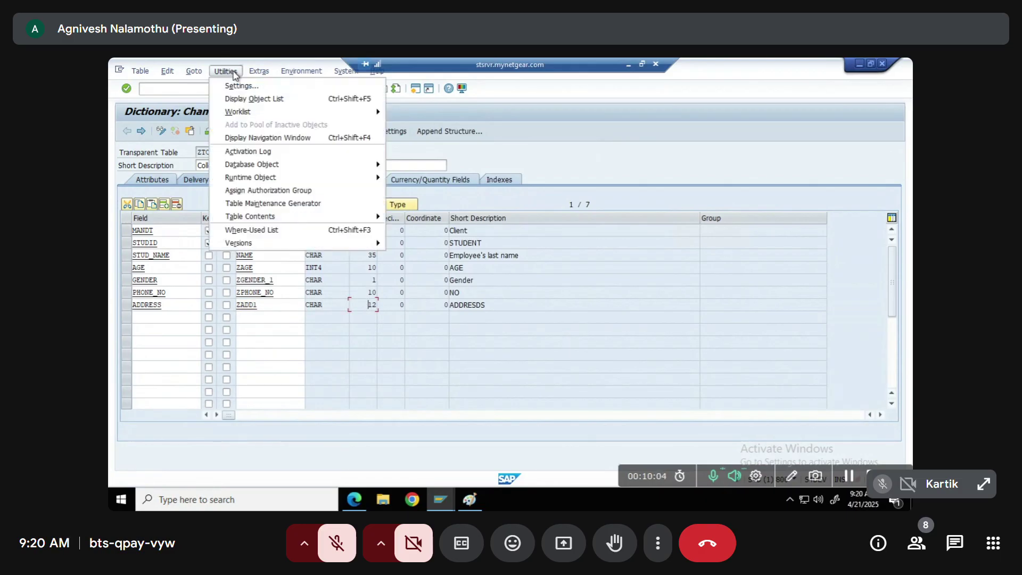
mouse_move(266, 219)
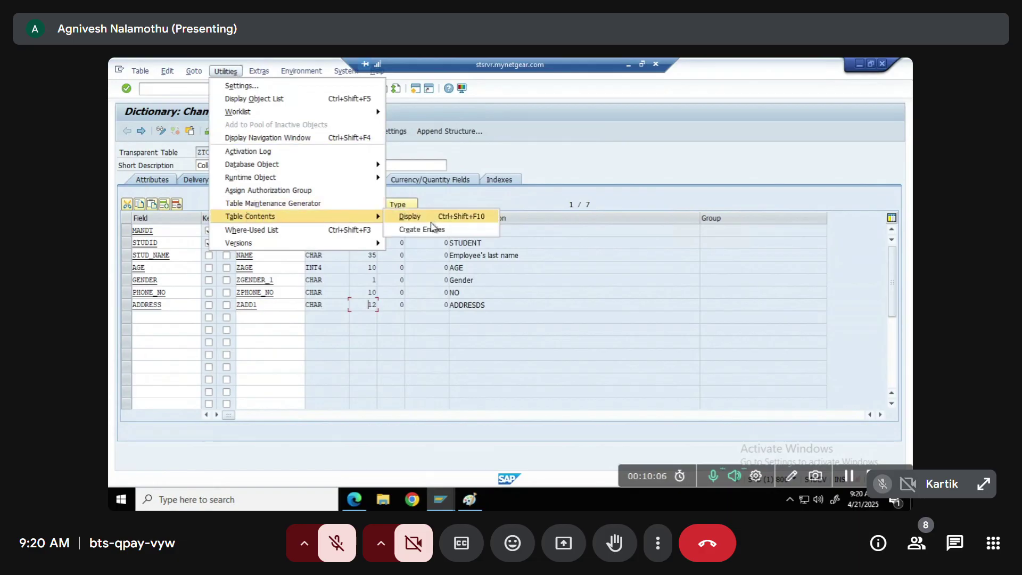
left_click(420, 230)
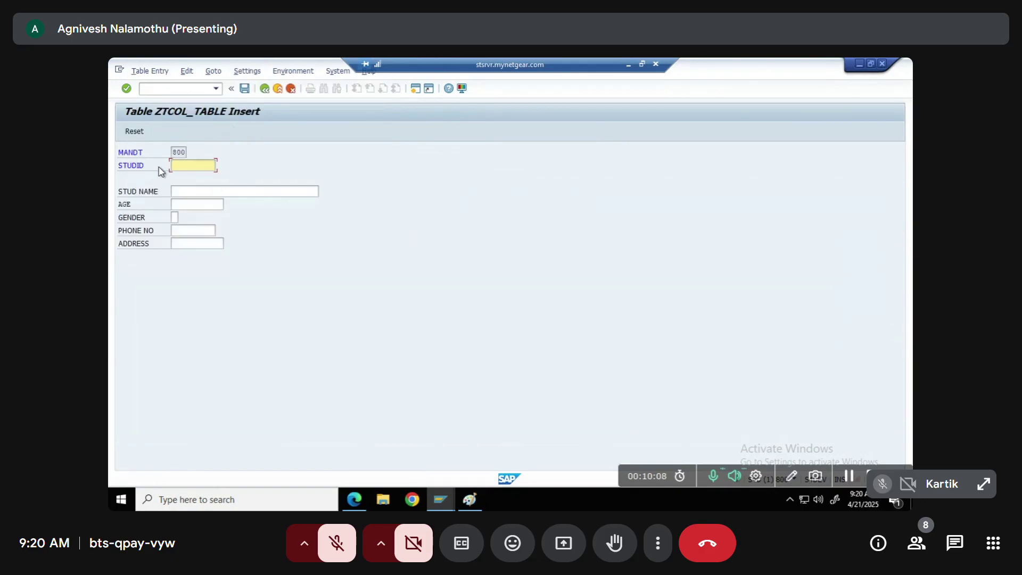
left_click(189, 166)
left_click(194, 179)
left_click(187, 191)
left_click(195, 204)
left_click(209, 203)
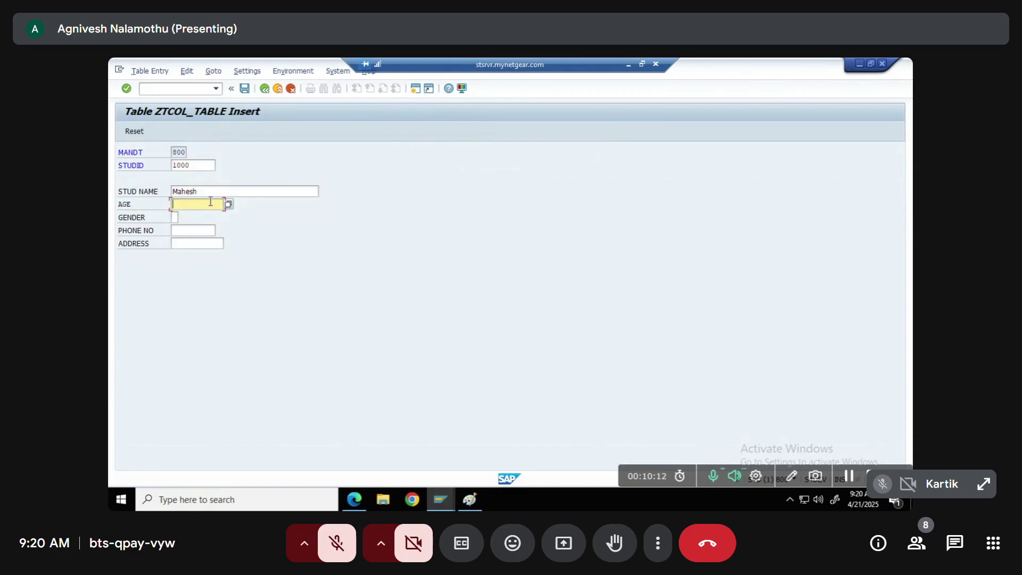
Display the GENDER value list showing Male and Female
left_click(173, 216)
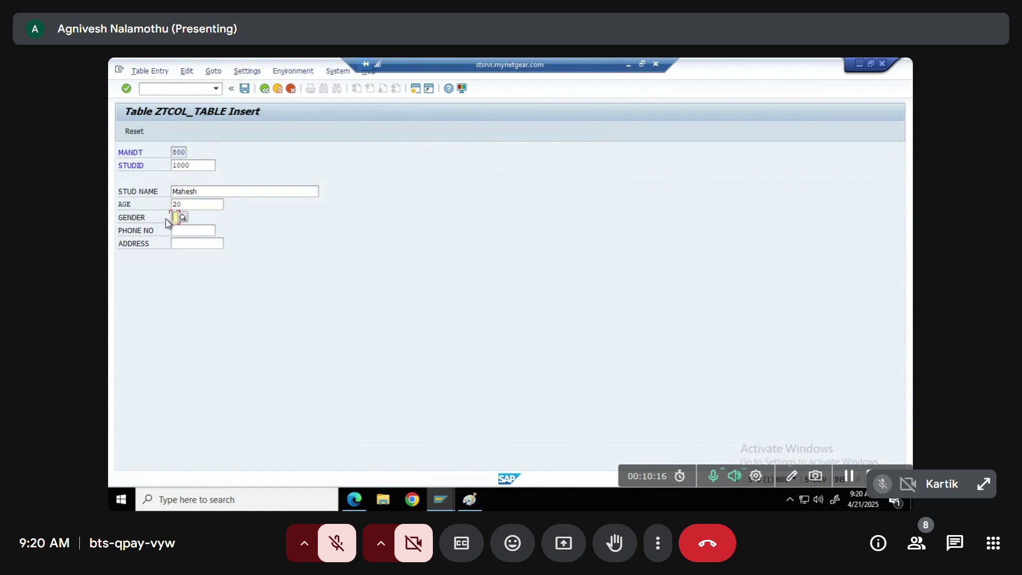
left_click(185, 219)
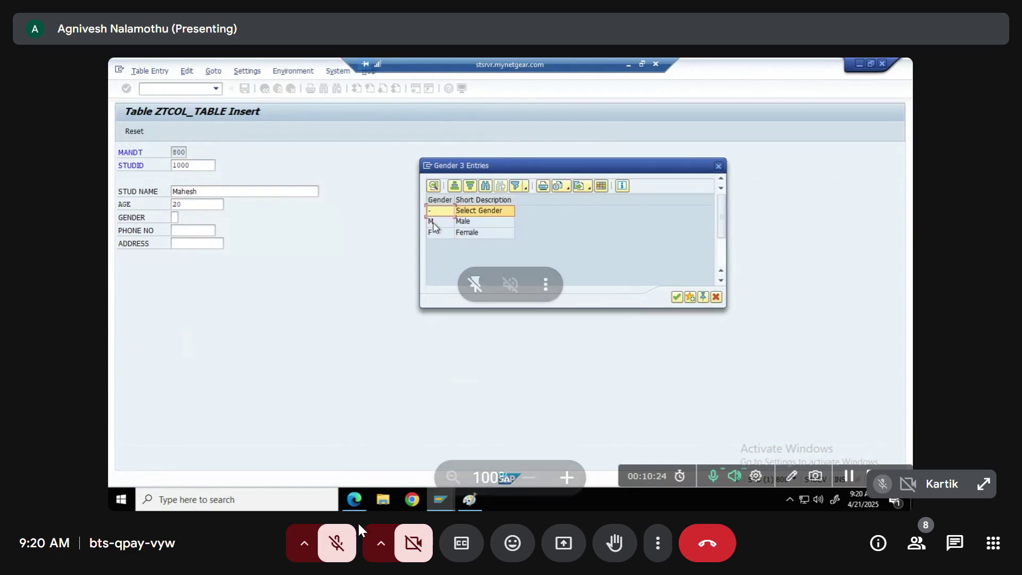
left_click(352, 540)
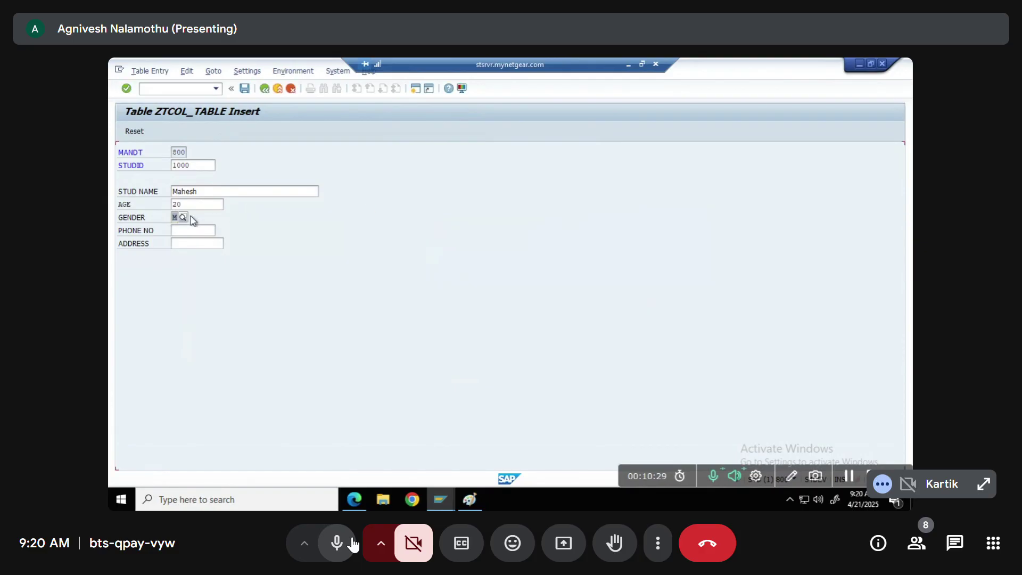
left_click(354, 543)
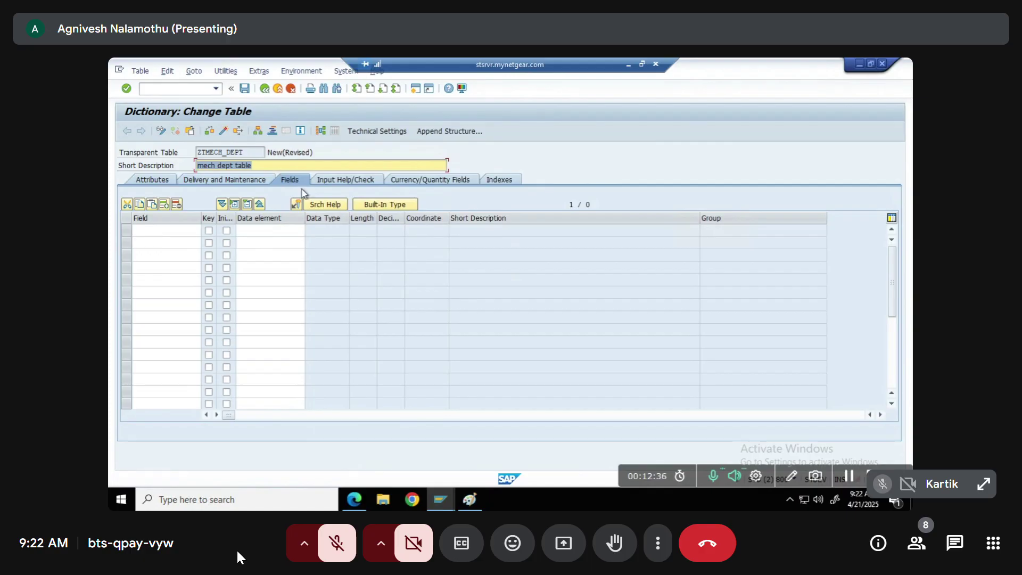
Add MANDT as the first key field of ZTMECH_DEPT with data element MANDT
left_click(183, 231)
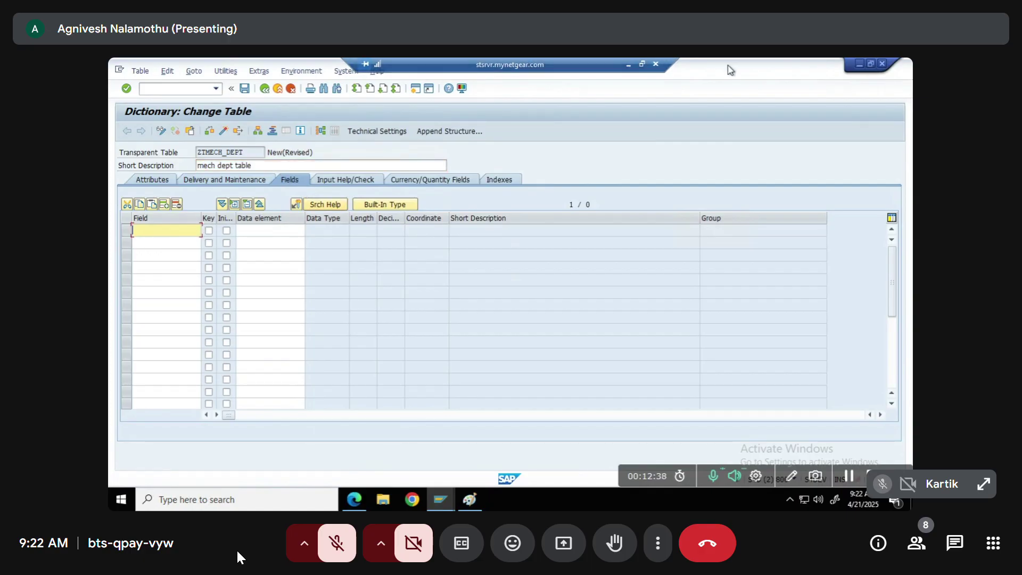
type("ma")
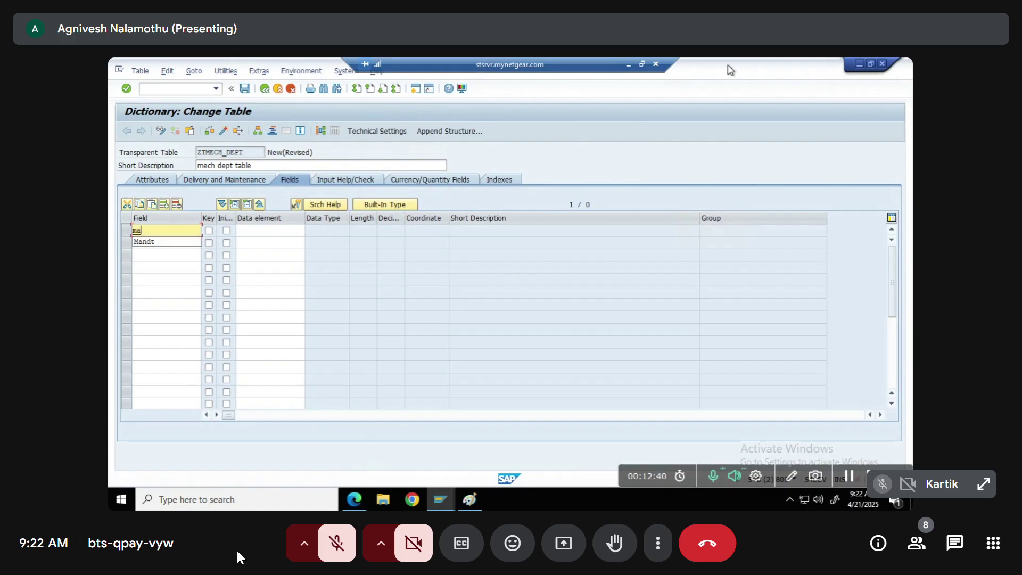
key("Down")
key("Return")
key("Tab")
key("space")
key("Tab")
key("space")
key("Tab")
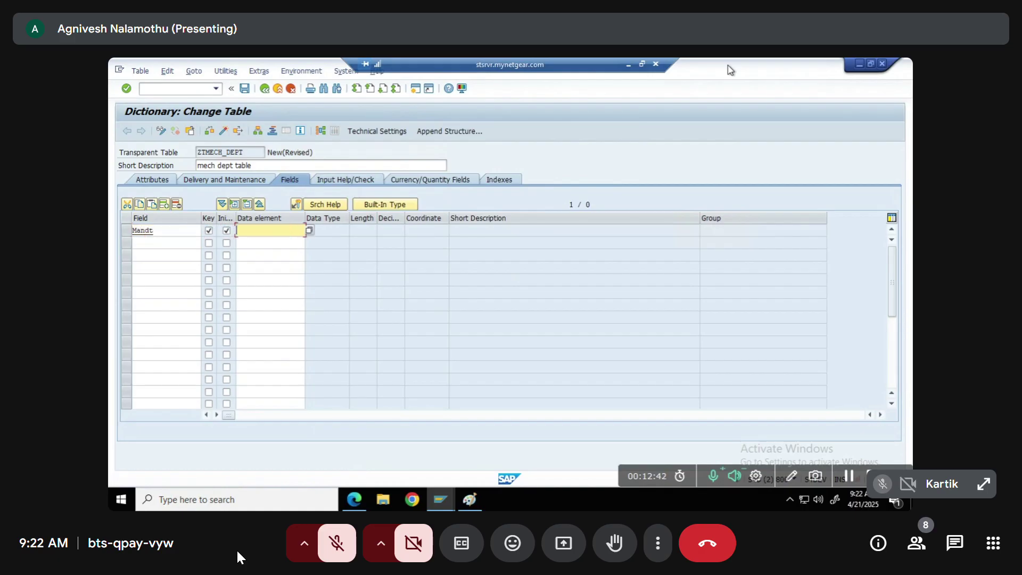
type("mandt")
key("Return")
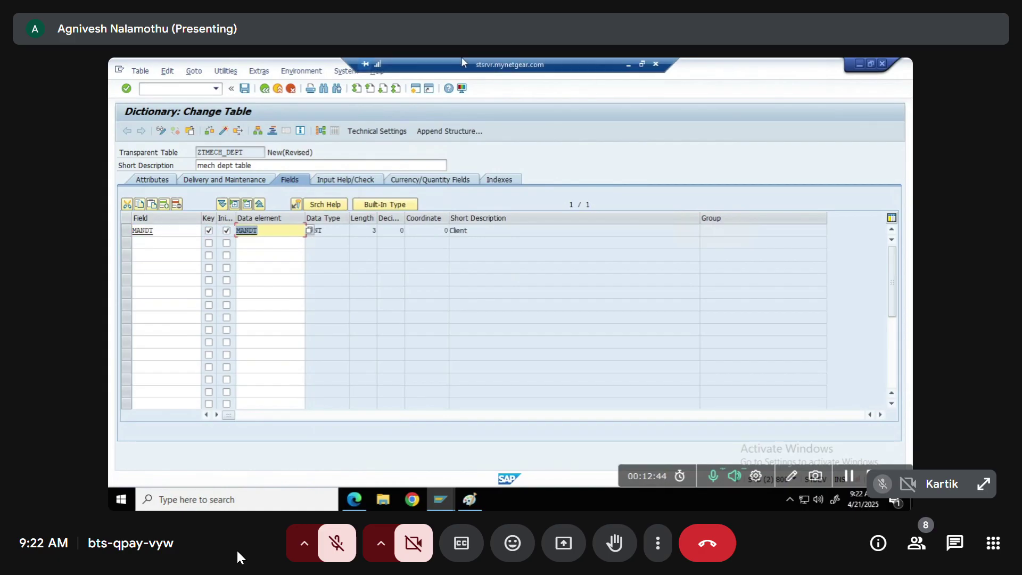
Add STUDID as the second field, using data element ZSTU_ID (CHAR 10)
left_click(161, 241)
type("studi")
key("Tab")
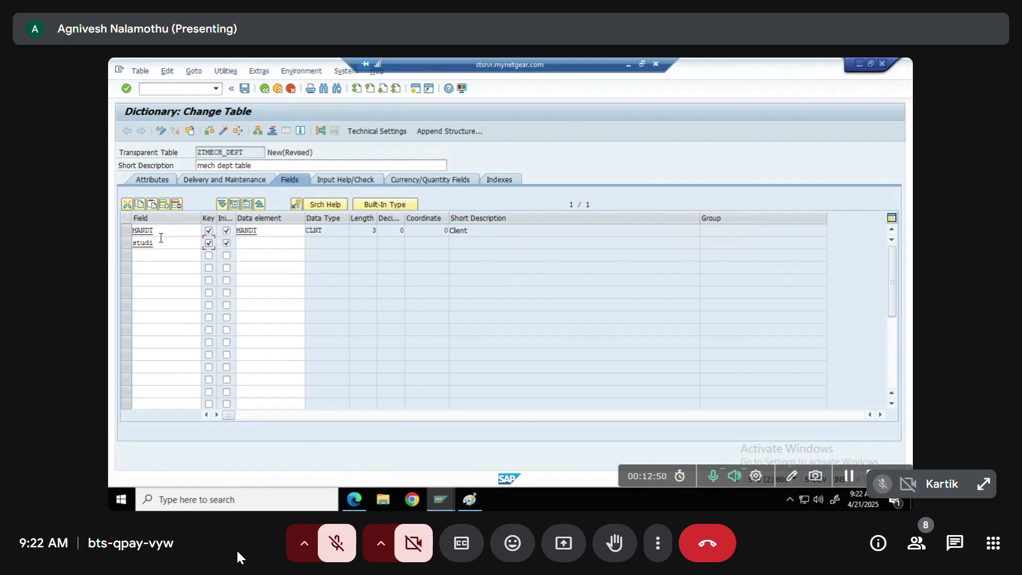
key("Tab")
key("Tab")
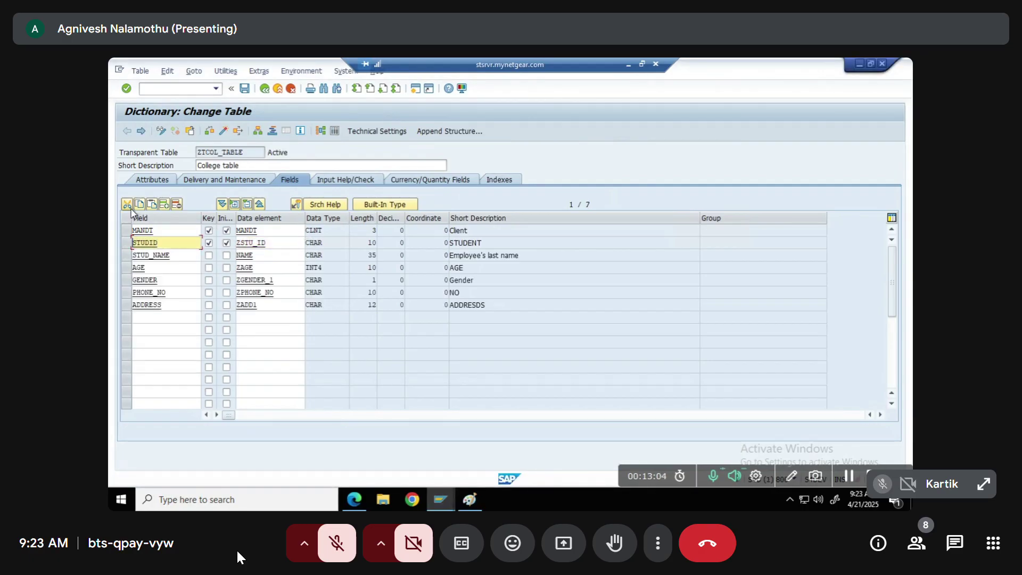
type("S")
left_click(184, 256)
Add key field DEPTID with data element ZDEPT_ID, which is reported not active
left_click(160, 255)
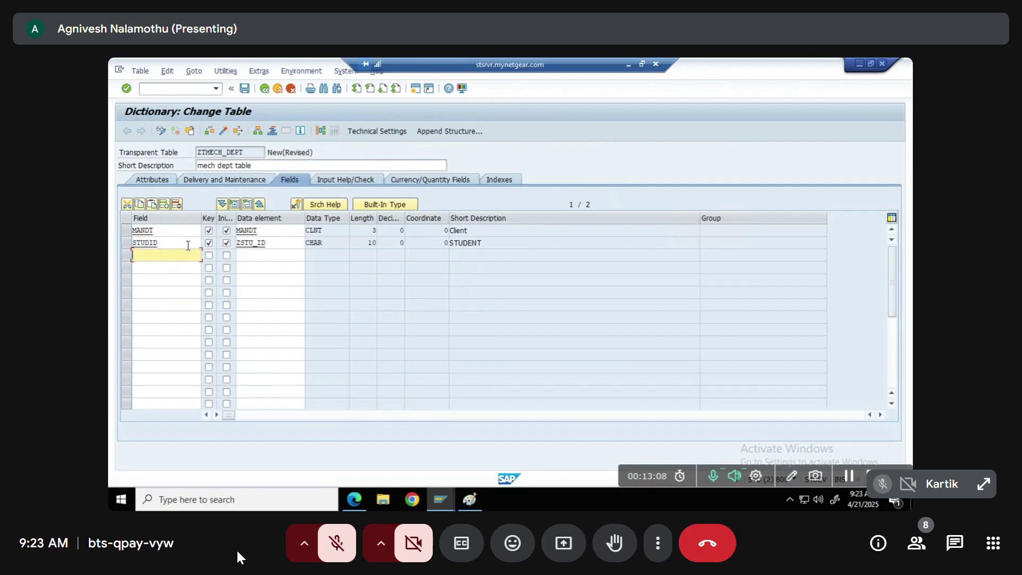
type("Coll")
key("BackSpace")
key("BackSpace")
key("BackSpace")
key("BackSpace")
type("dep")
key("Tab")
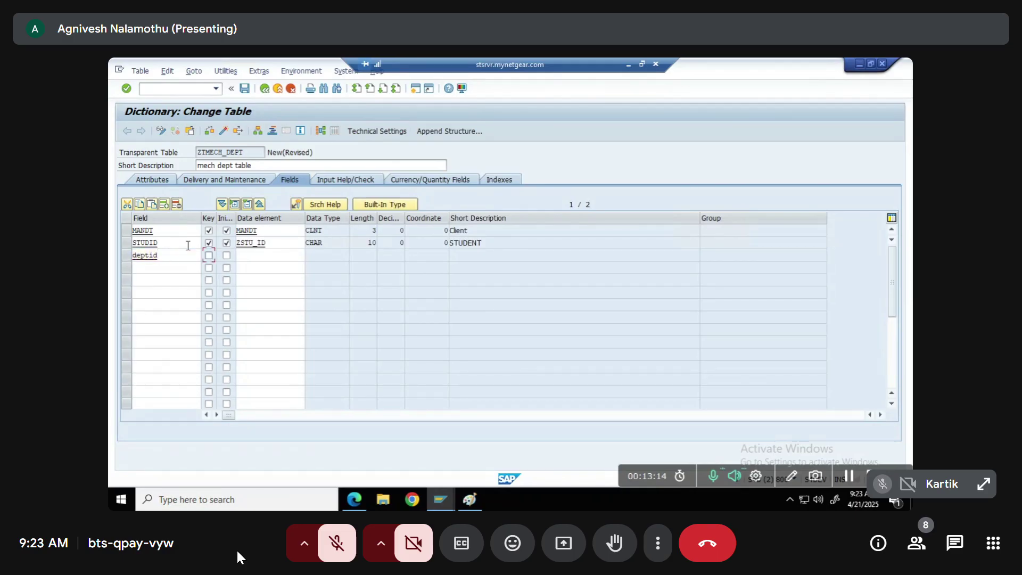
key("Tab")
key("space")
key("Tab")
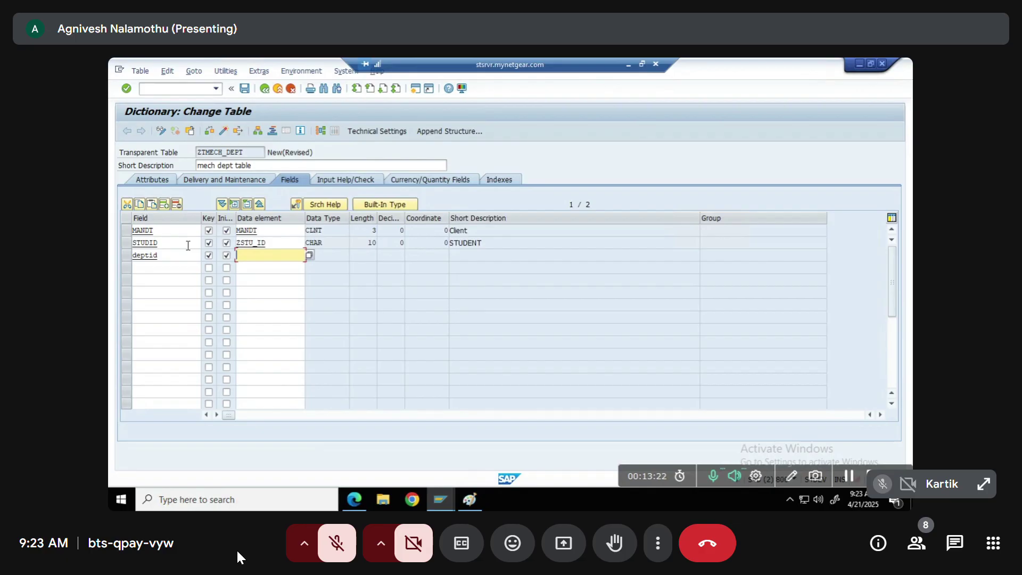
type("zdept_id")
key("Return")
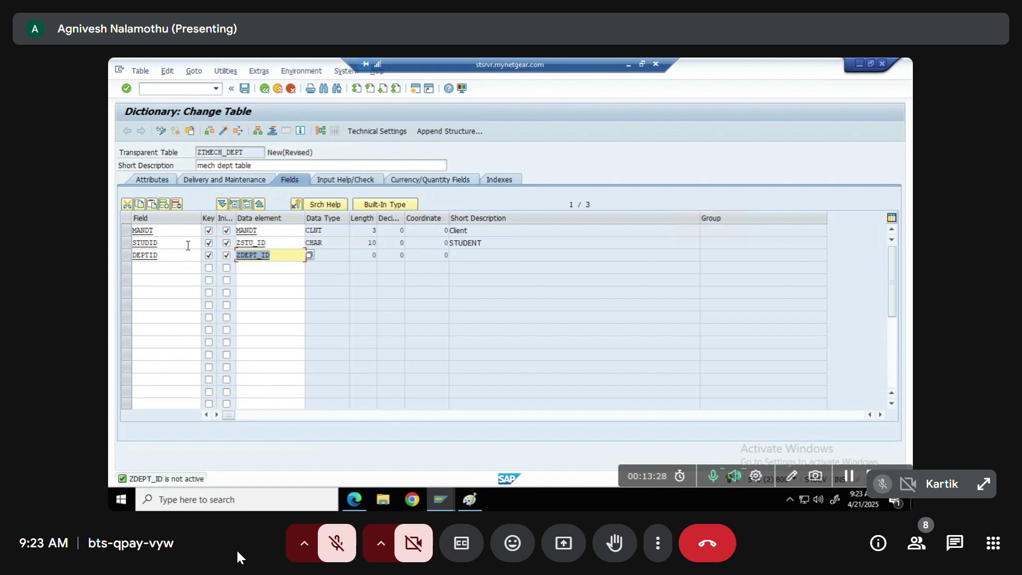
type("zde*")
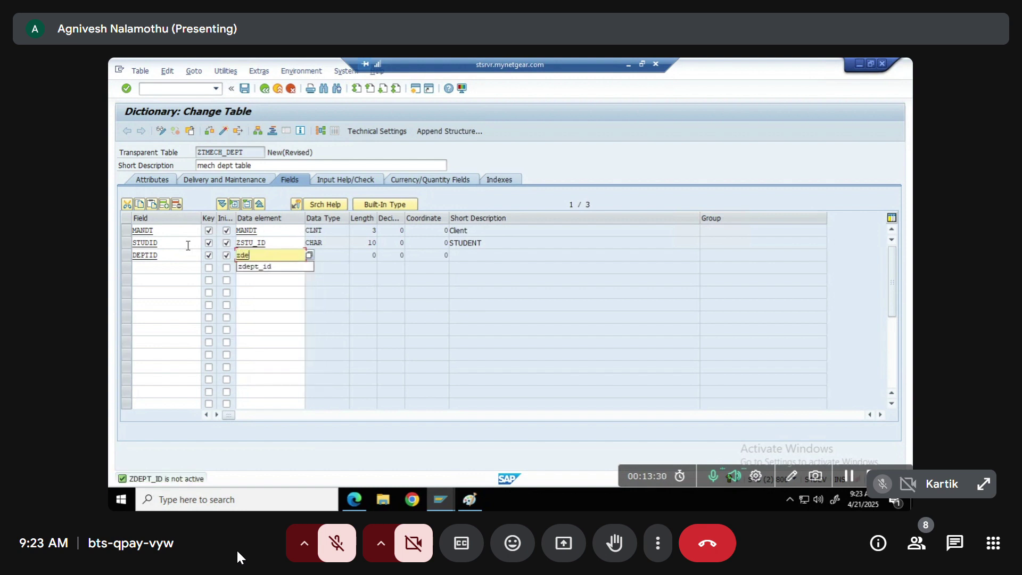
Search data elements for DEPTID with all Find Data Elements criteria cleared
left_click(309, 256)
key("Delete")
key("Tab")
key("Delete")
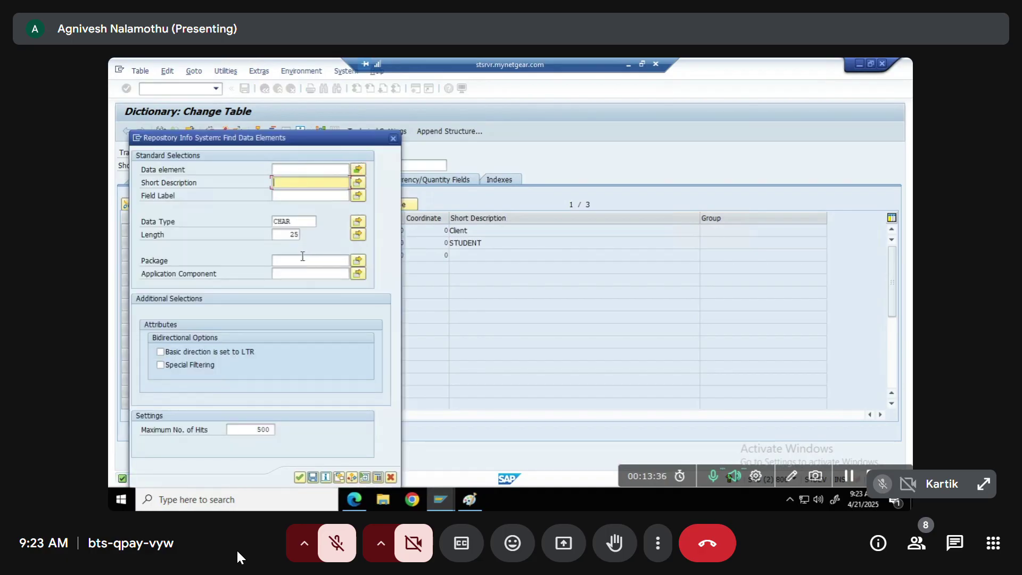
double_click(294, 224)
key("Delete")
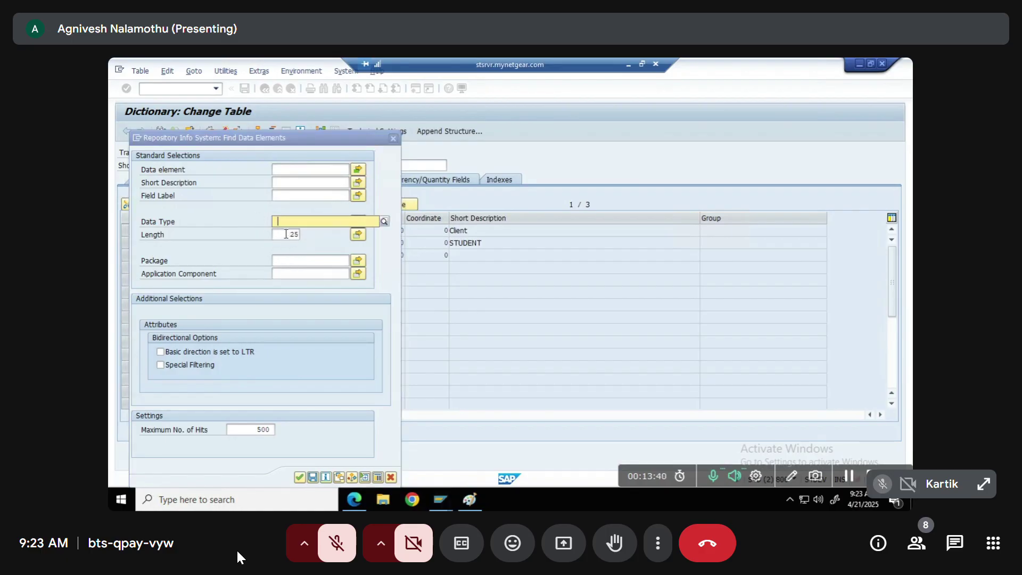
double_click(290, 236)
key("Delete")
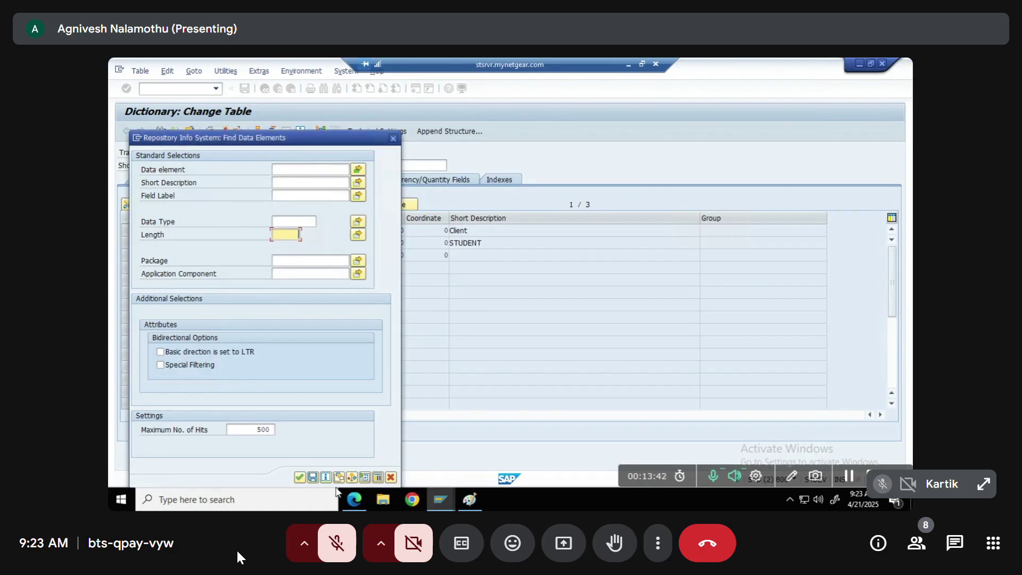
left_click(300, 478)
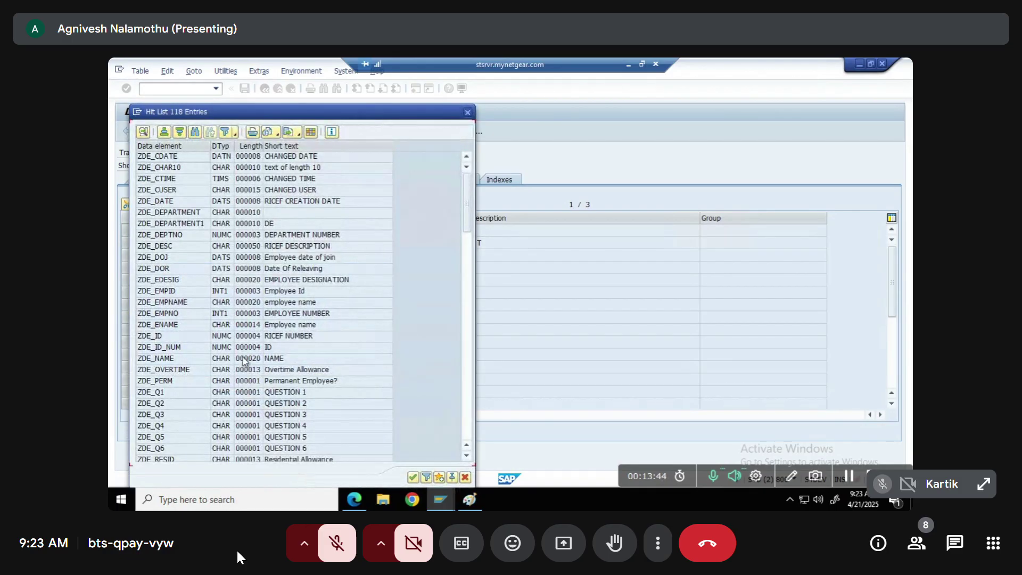
Assign ZDE_DEPTNO (NUMC 3, DEPARTMENT NUMBER) to the DEPTID field
left_click(180, 225)
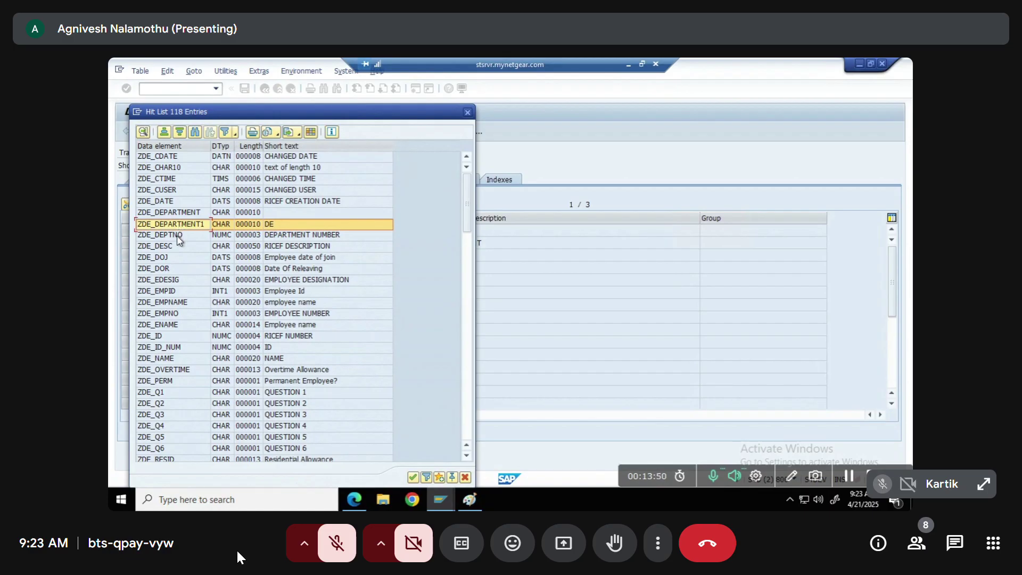
double_click(176, 235)
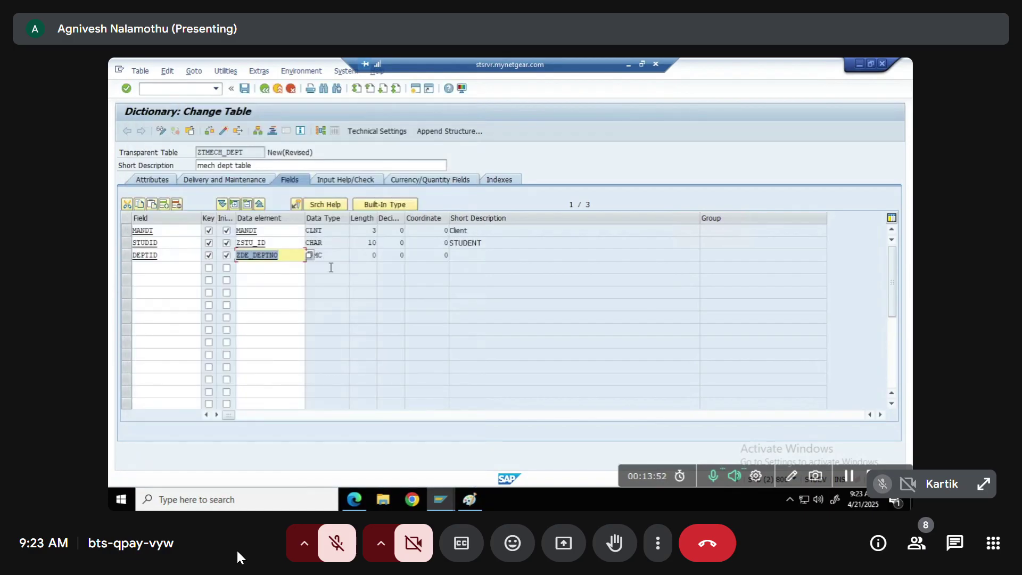
left_click(403, 257)
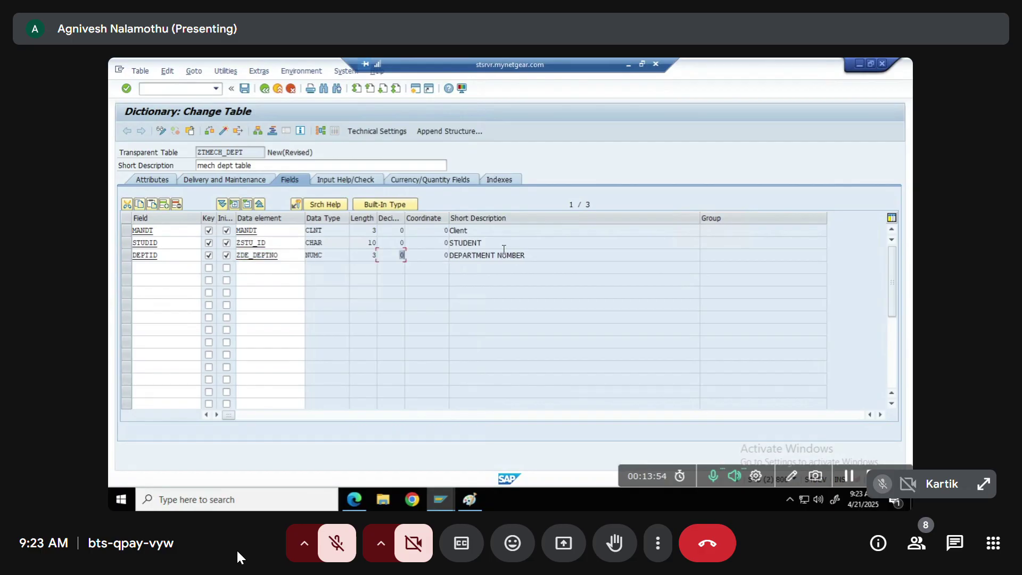
left_click(185, 266)
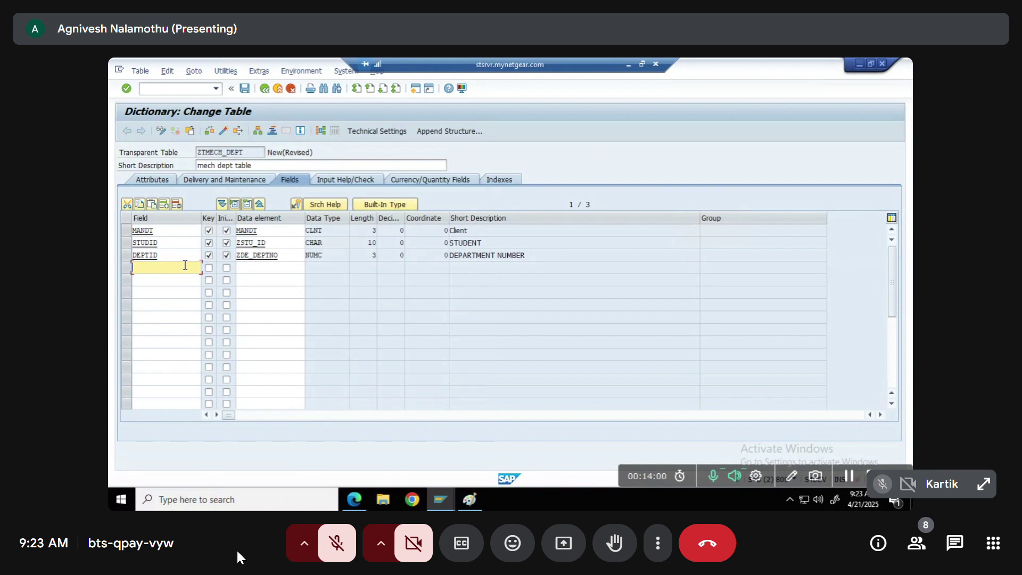
Add field DOJ to ZTMECH_DEPT with data element ZDATE
type("name")
key("BackSpace")
key("BackSpace")
key("BackSpace")
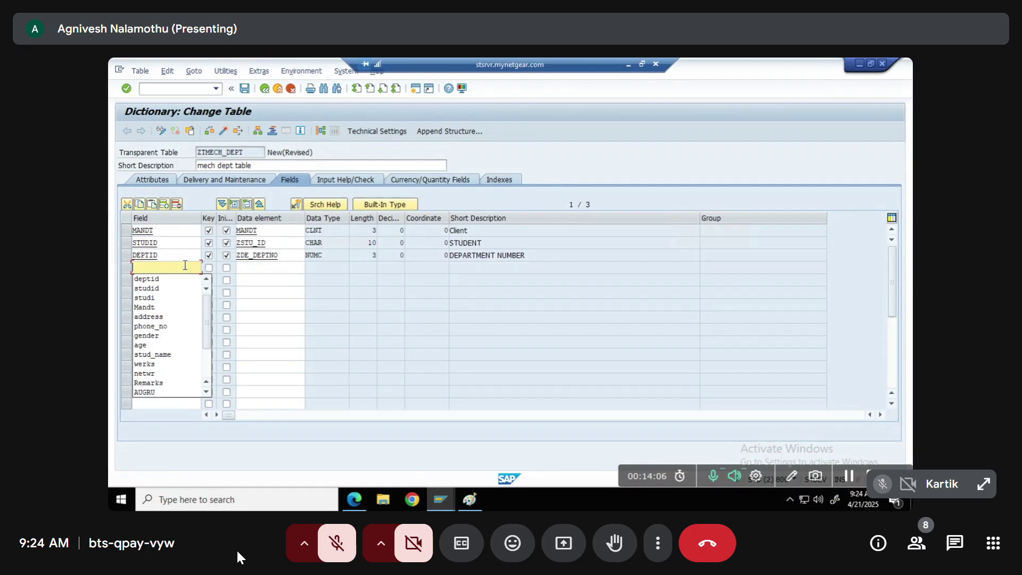
type("doj")
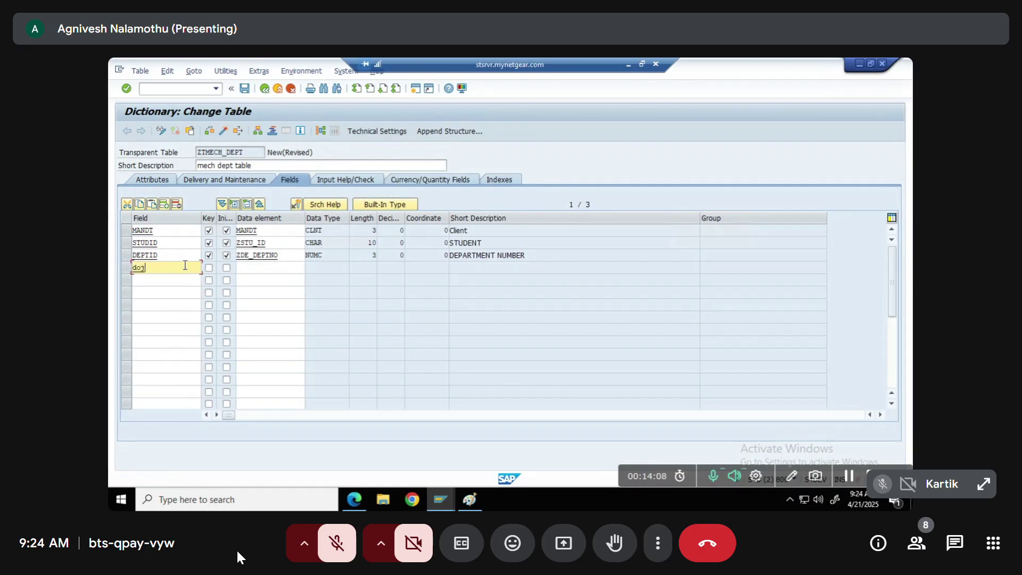
key("Tab")
key("Tab")
key("Tab")
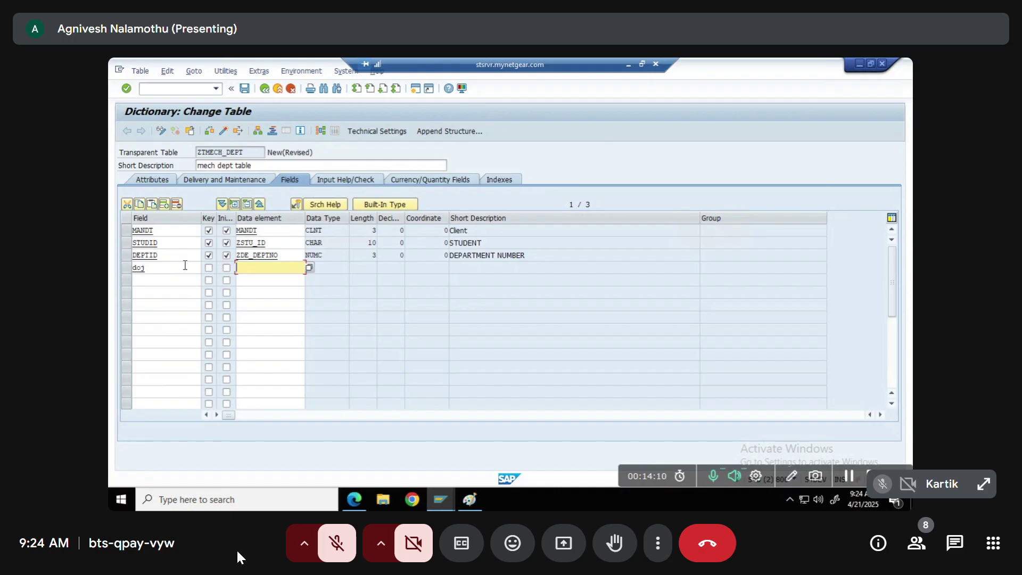
type("zdate")
key("Return")
Add field EMP_CONT with data element ZEMP_CONT below DOJ, then enter the search pattern zcont*
left_click(151, 281)
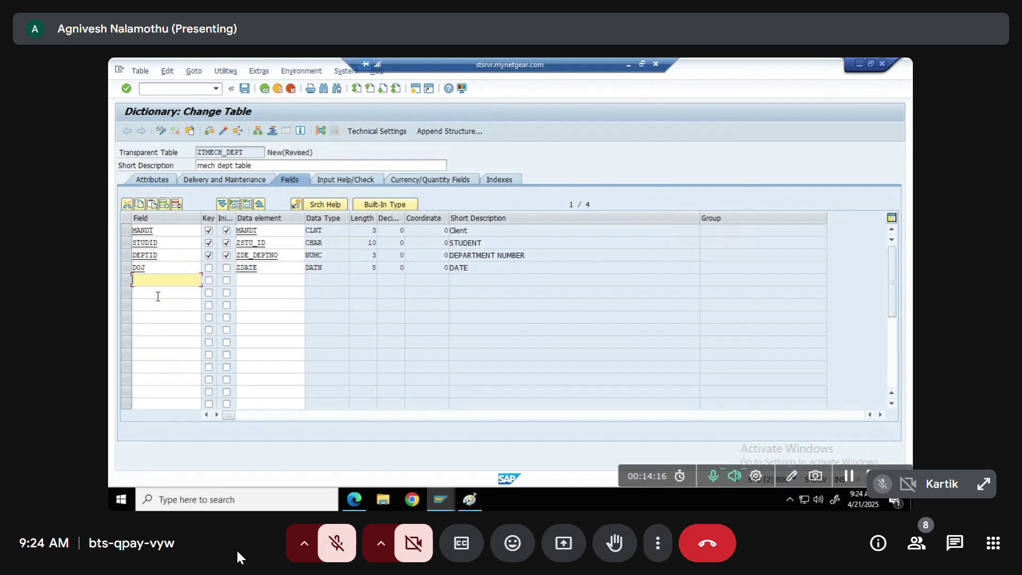
left_click(157, 293)
left_click(158, 306)
left_click(158, 330)
left_click(150, 281)
left_click(152, 293)
left_click(152, 305)
left_click(153, 318)
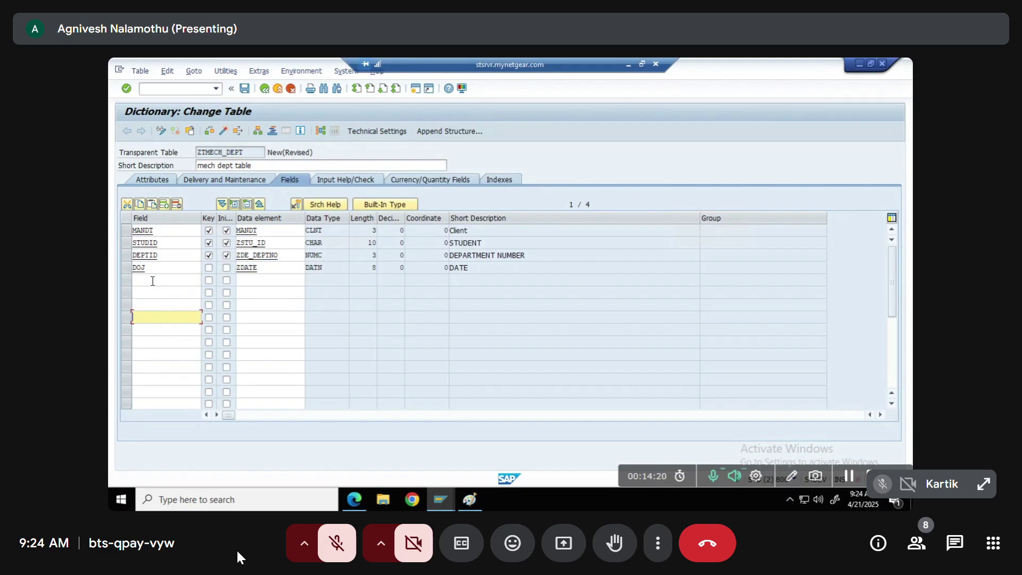
left_click(152, 281)
type("call")
key("BackSpace")
key("BackSpace")
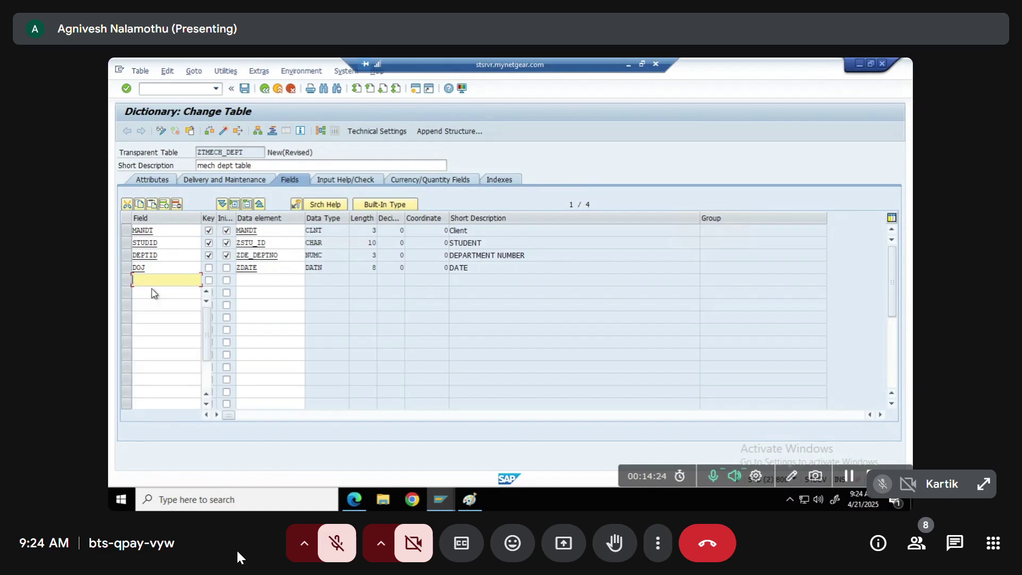
type("emp")
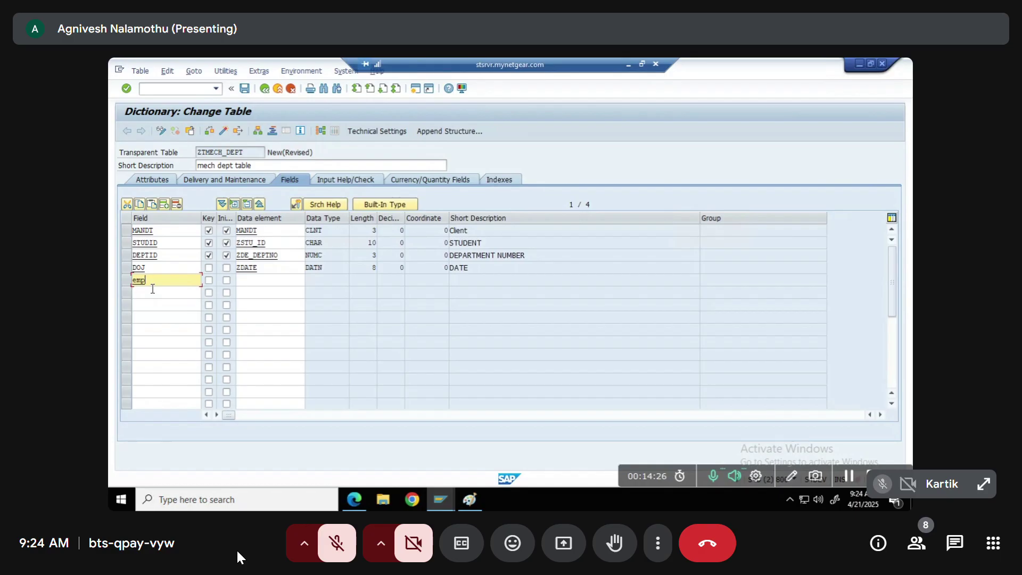
type("_cont")
key("Tab")
type("zemp_cont")
key("Return")
type("z")
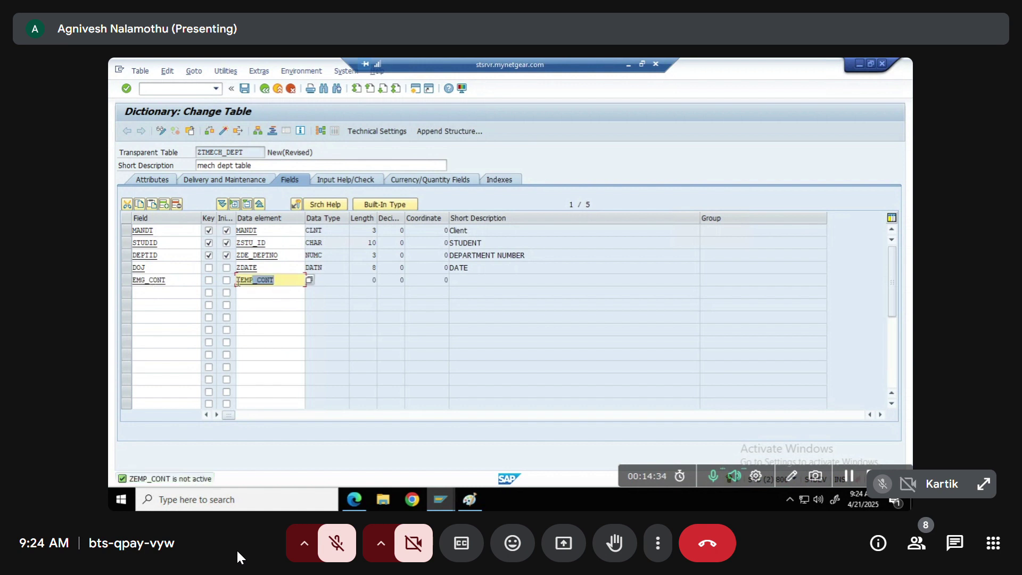
type("cont*")
Clear the MATERIAL, CHAR and description search criteria, list data elements, and assign ZCONTACT to EMG_CONT
left_click(309, 280)
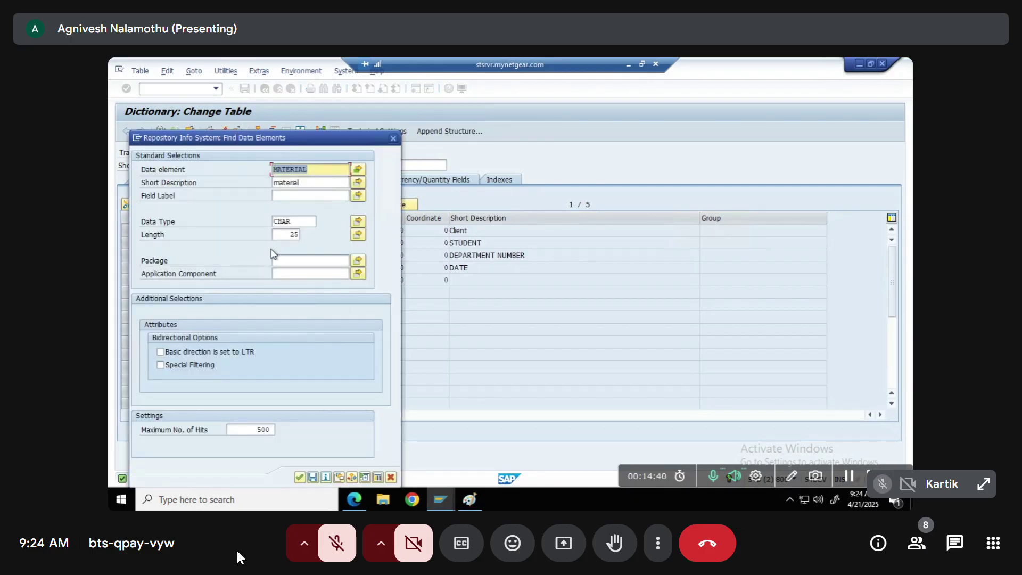
key("Tab")
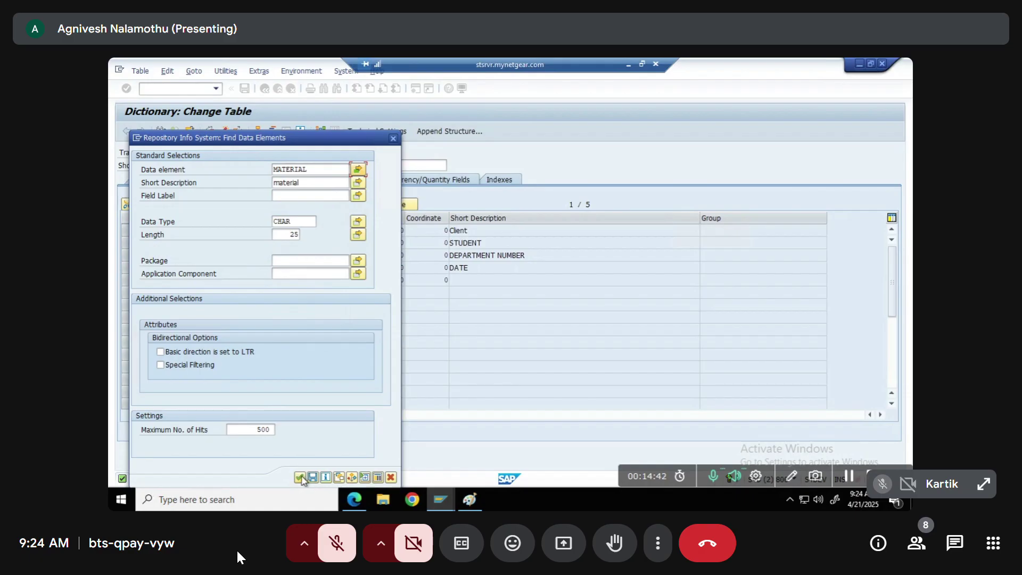
key("shift+Tab")
left_click(282, 221)
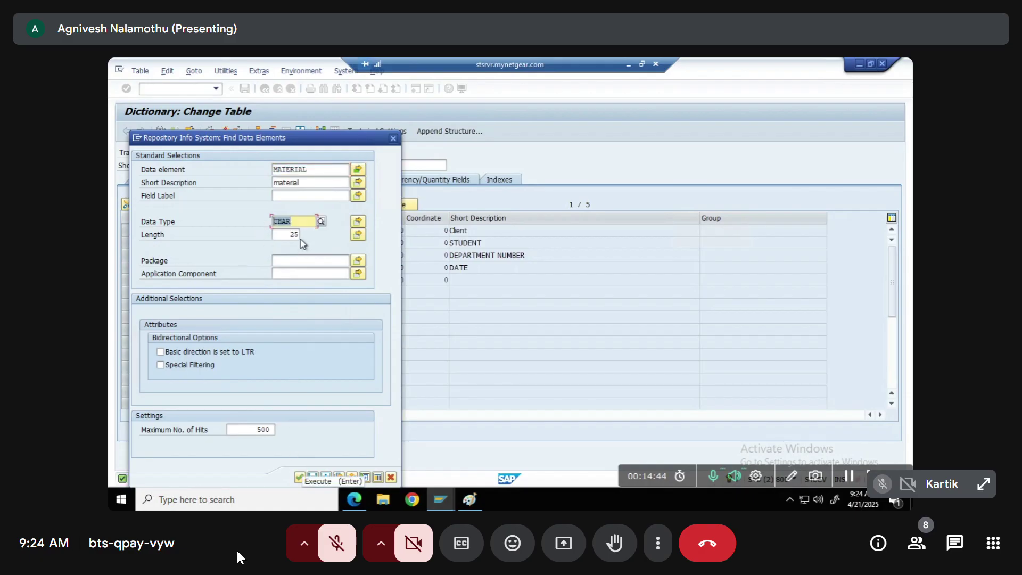
key("BackSpace")
key("BackSpace")
key("BackSpace")
key("BackSpace")
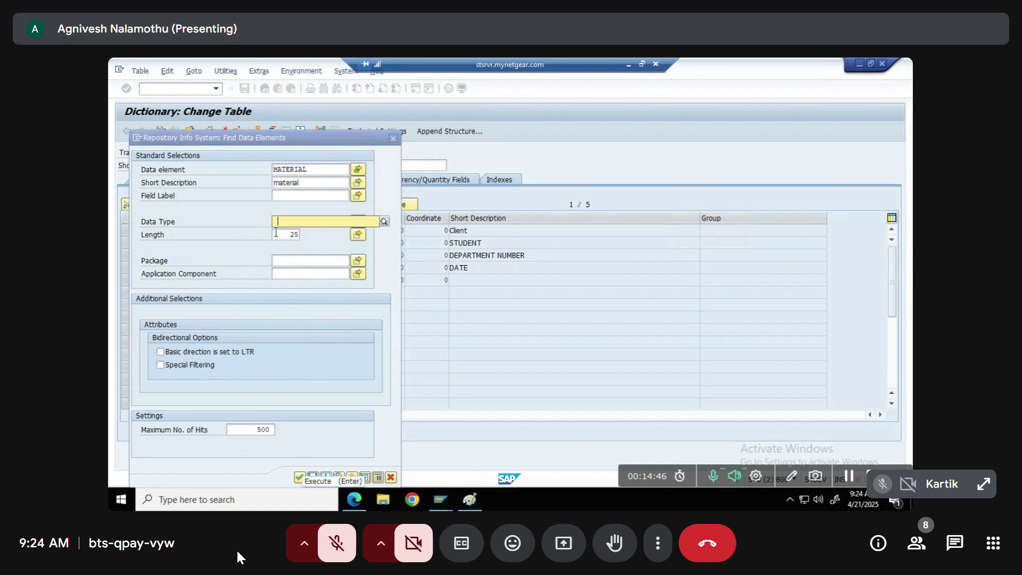
key("Tab")
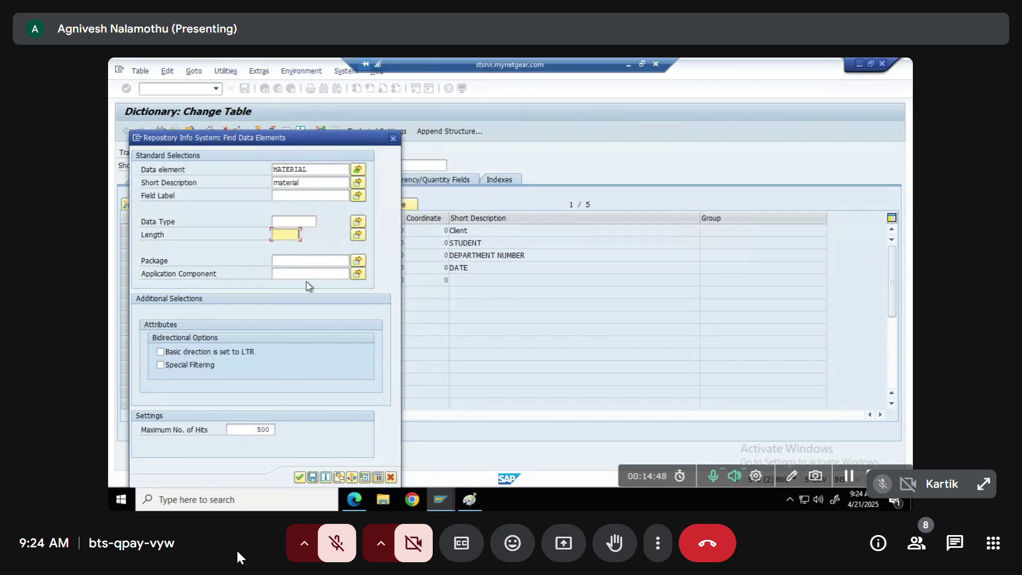
left_click(299, 476)
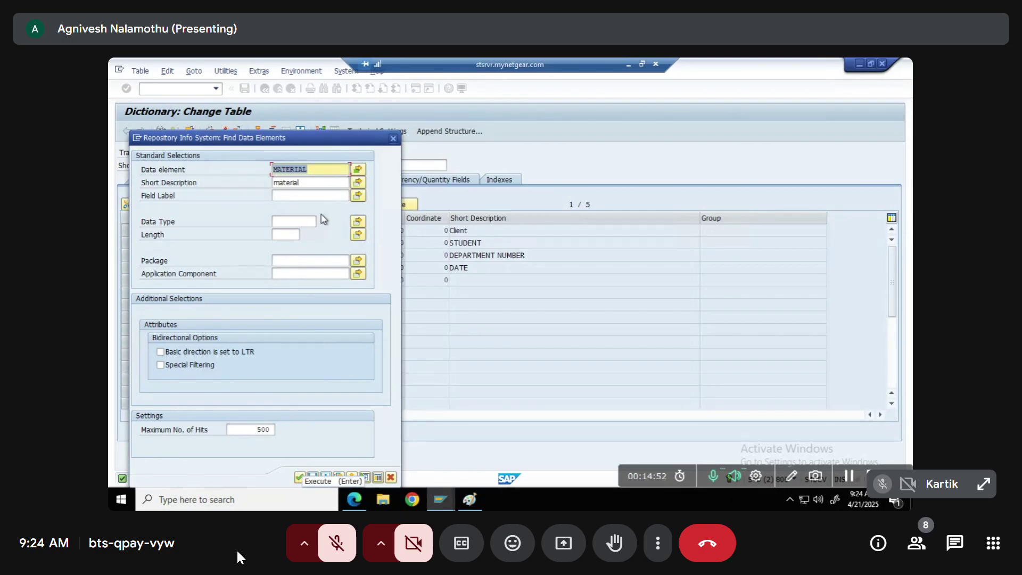
key("Delete")
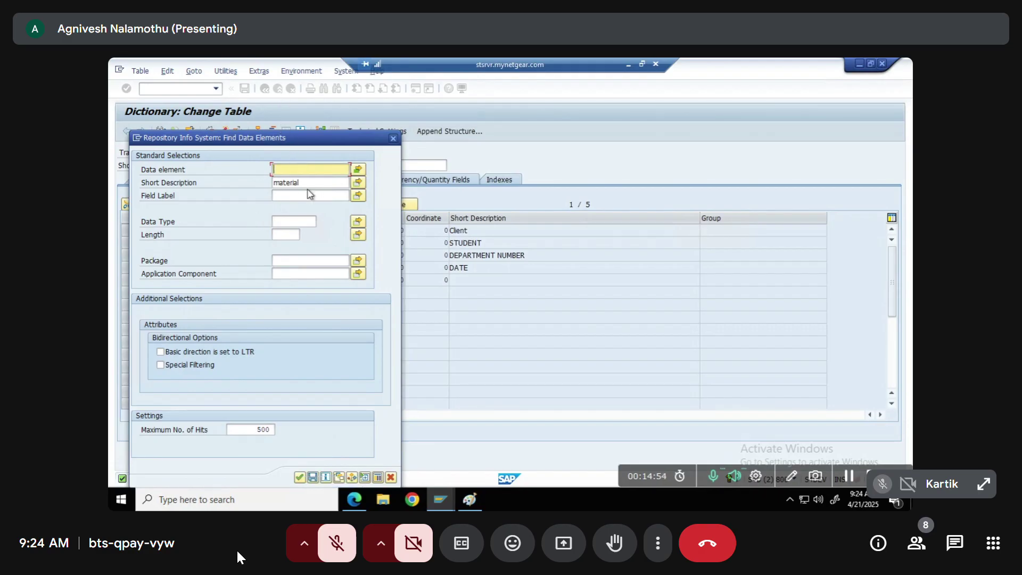
left_click_drag(306, 182, 263, 183)
key("Delete")
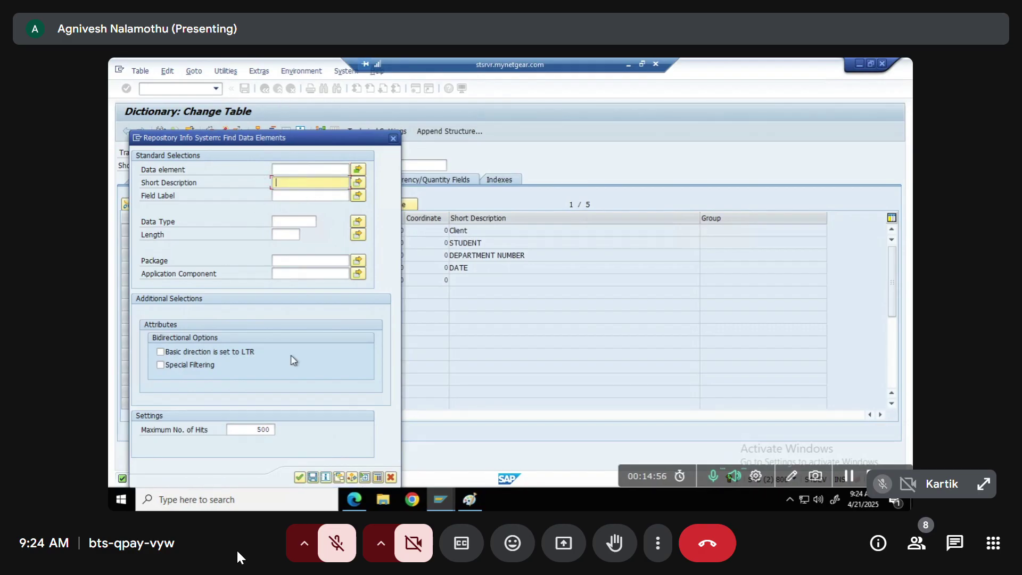
left_click(300, 477)
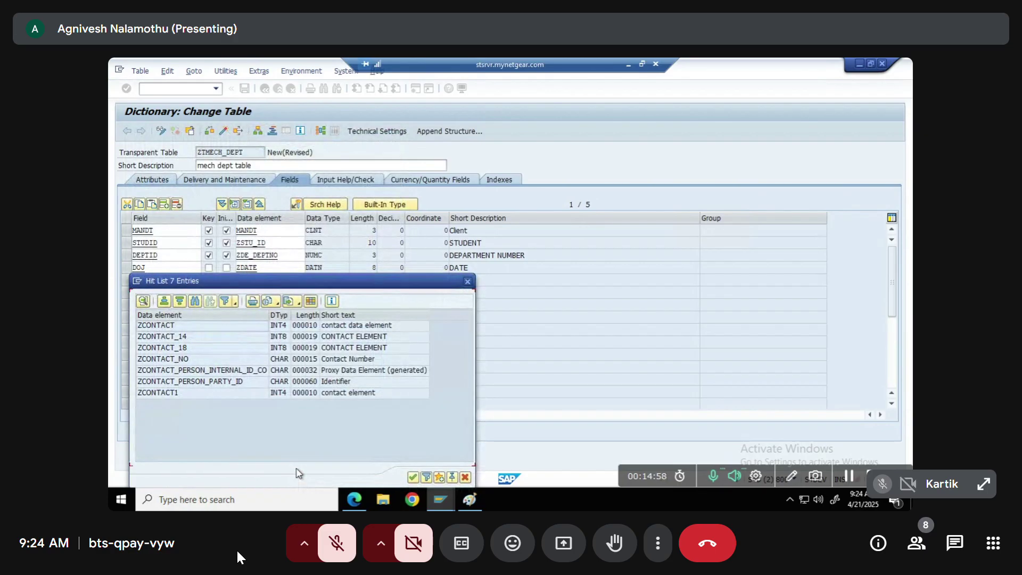
double_click(177, 325)
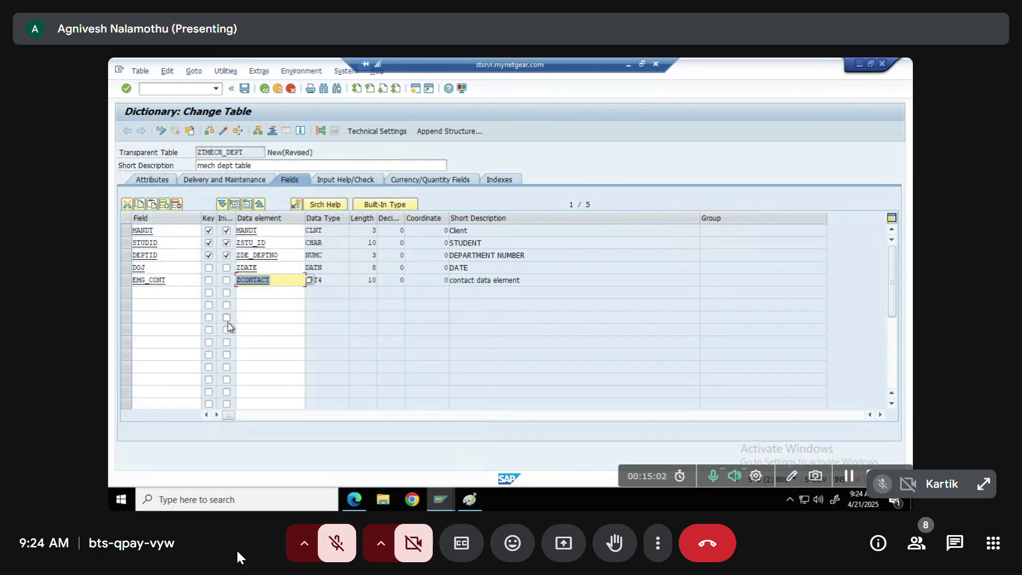
Activate the ZTMECH_DEPT table
left_click(224, 131)
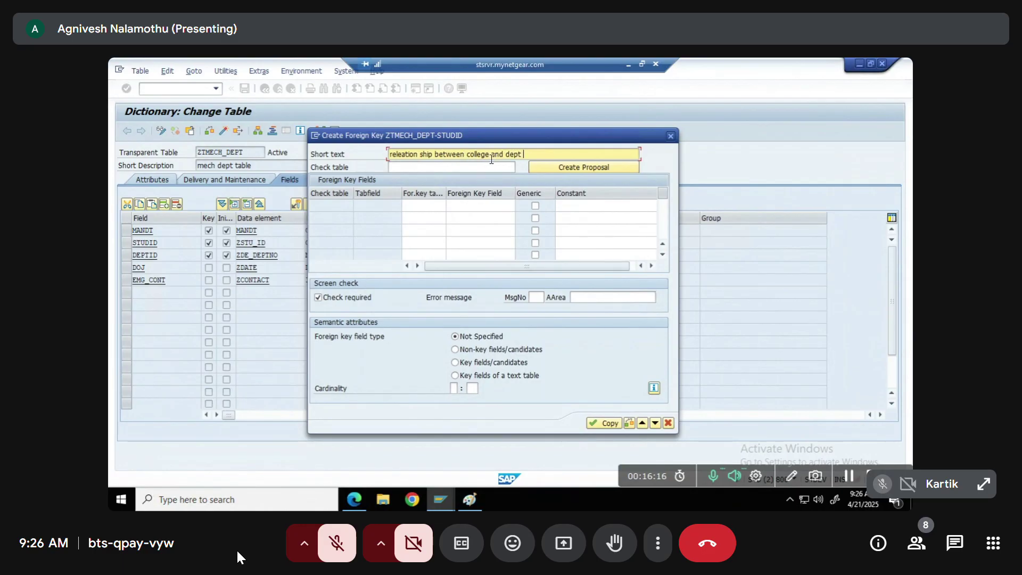
Move on to entering the check table for the STUDID foreign key
left_click(410, 166)
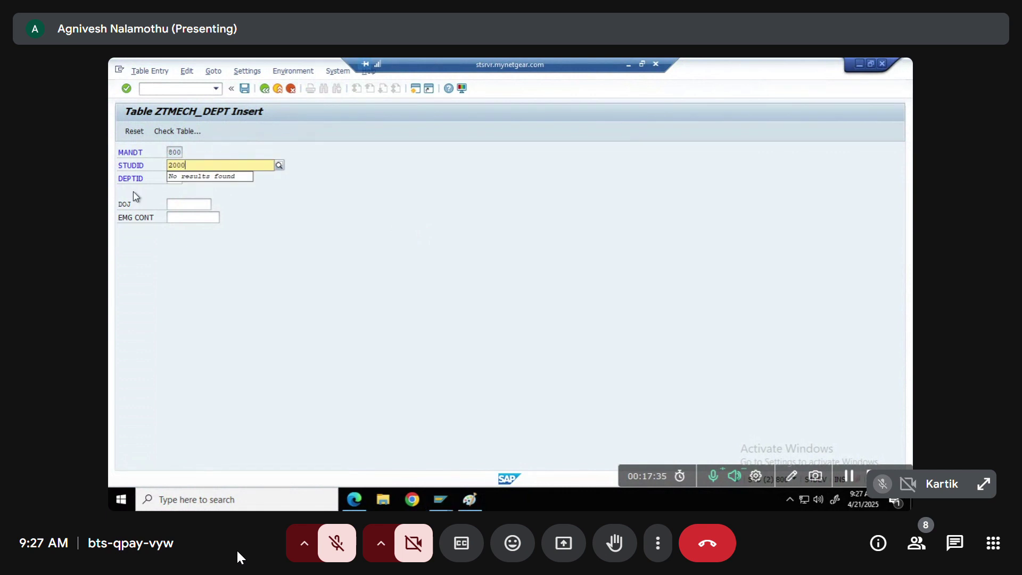
Toggle the meeting microphone on and off twice
left_click(351, 550)
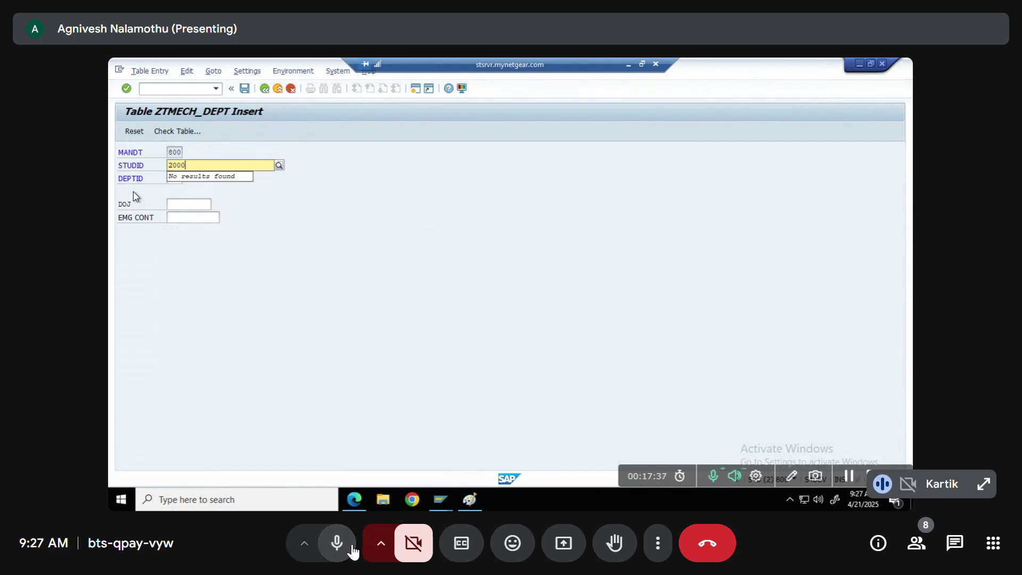
left_click(347, 556)
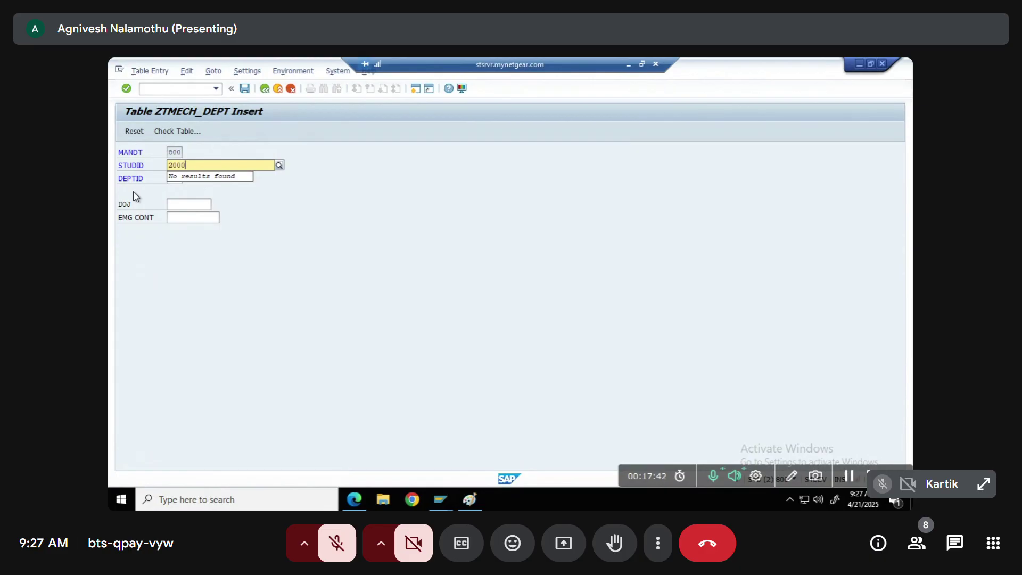
left_click(352, 553)
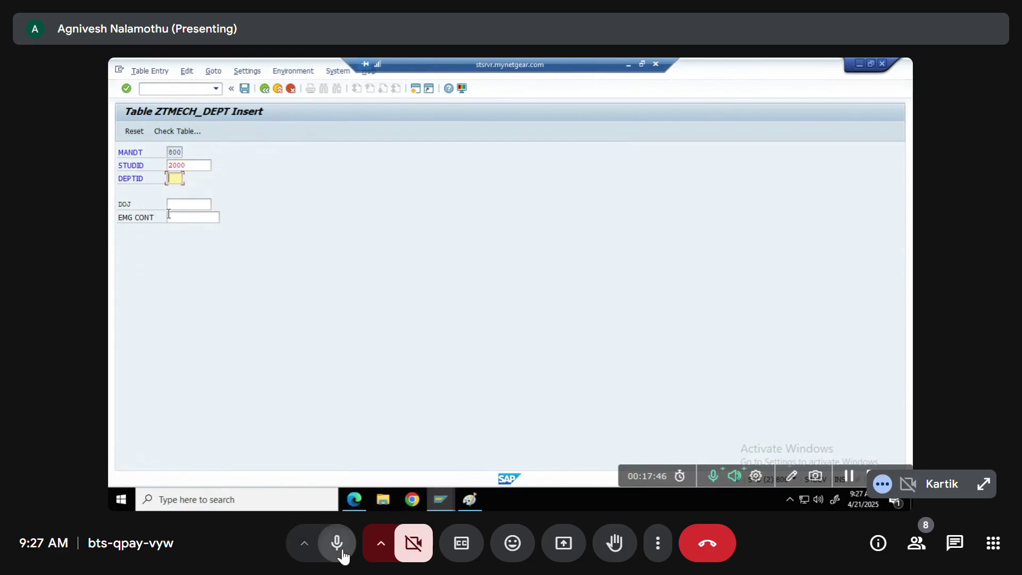
left_click(345, 556)
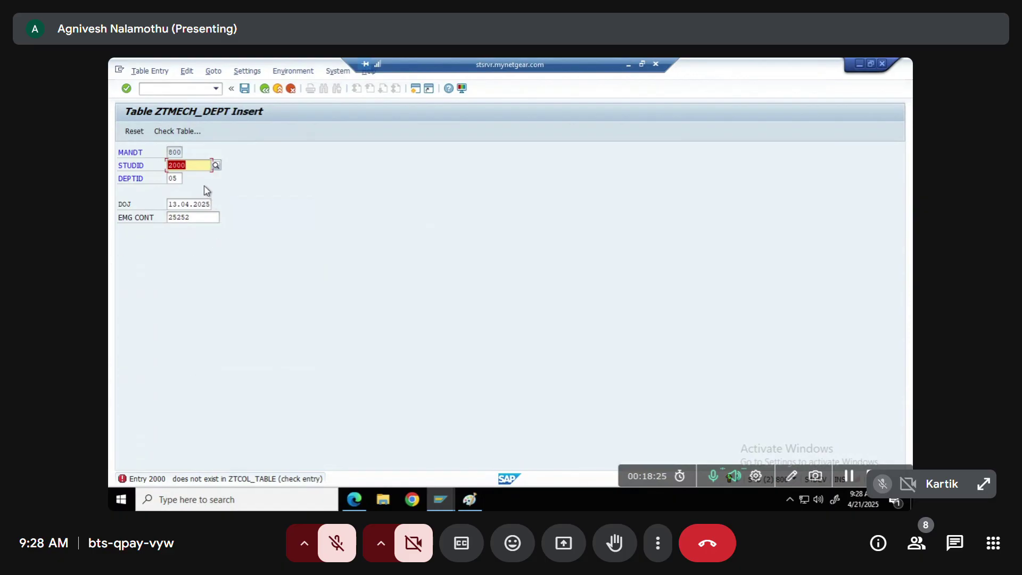
Pick student ID 1000 from the STUDID value list, save the record, and go back
left_click(216, 166)
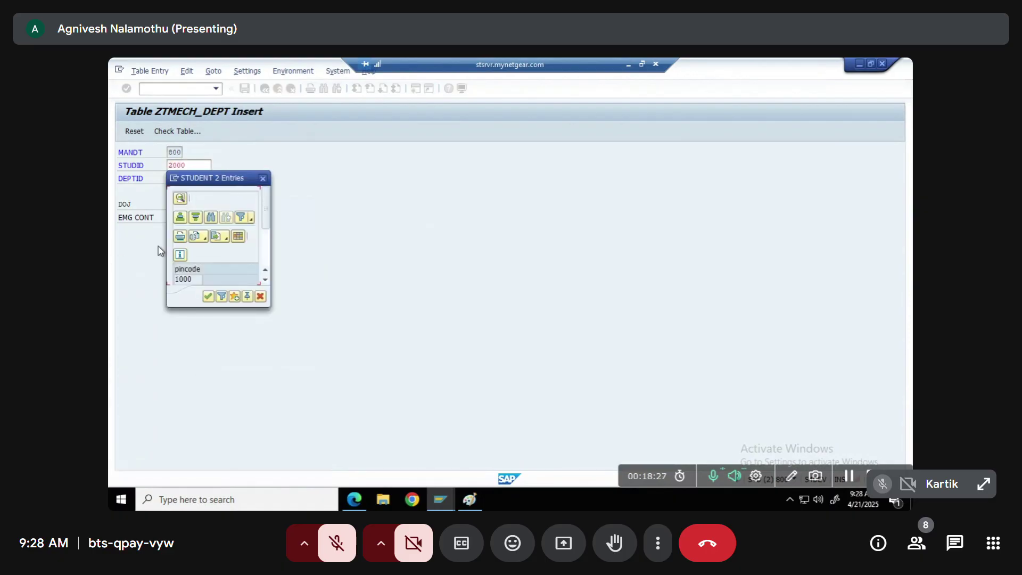
left_click_drag(267, 225, 269, 248)
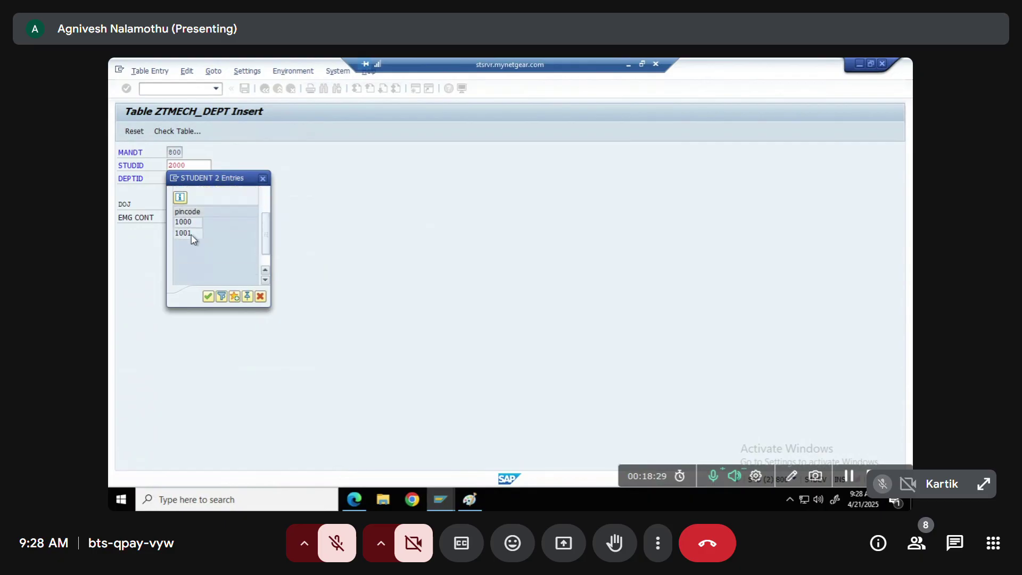
double_click(178, 223)
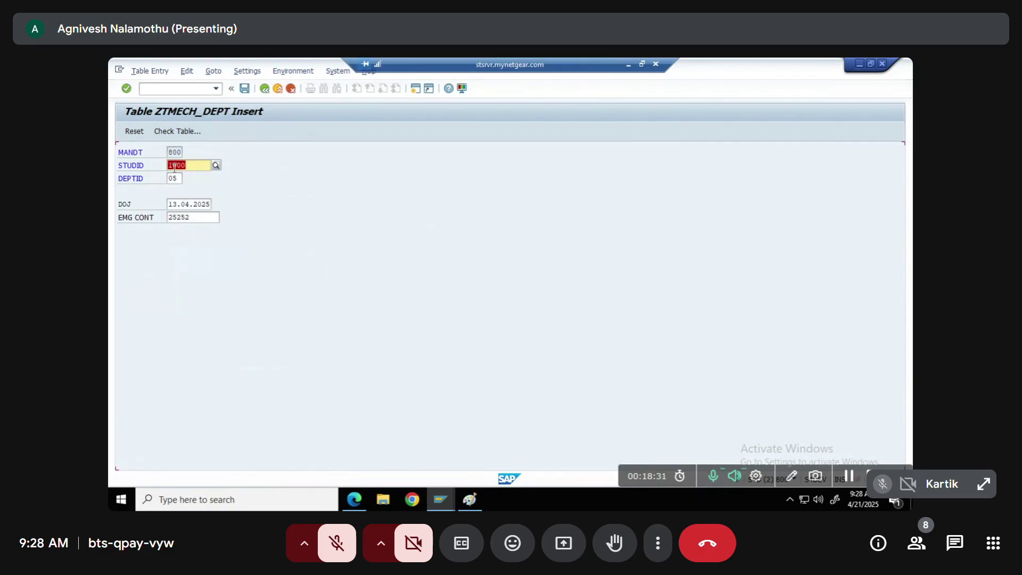
left_click(244, 89)
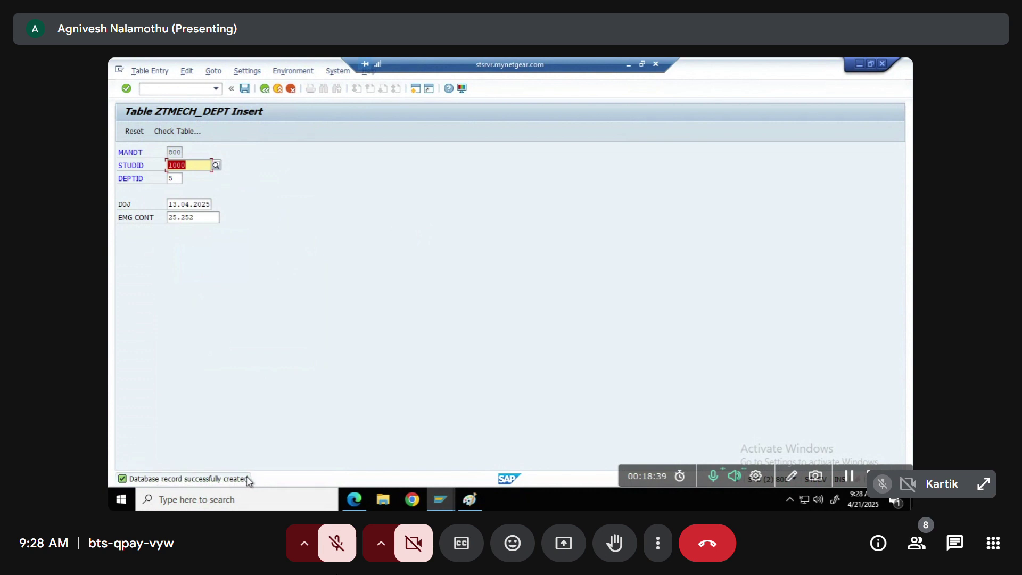
left_click(264, 89)
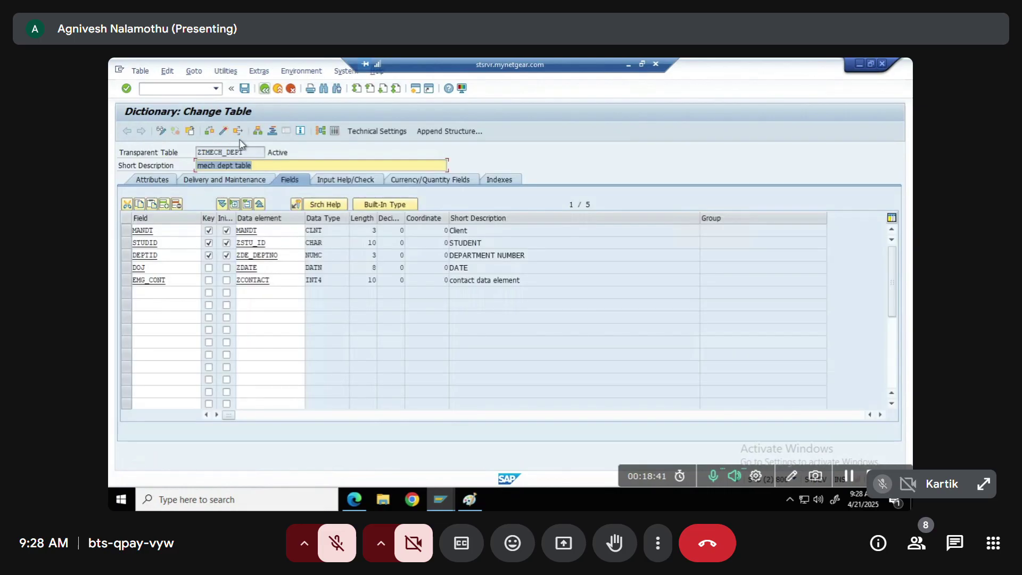
Display ZTMECH_DEPT's contents and point out the saved entry with DEPTID 005
left_click(328, 129)
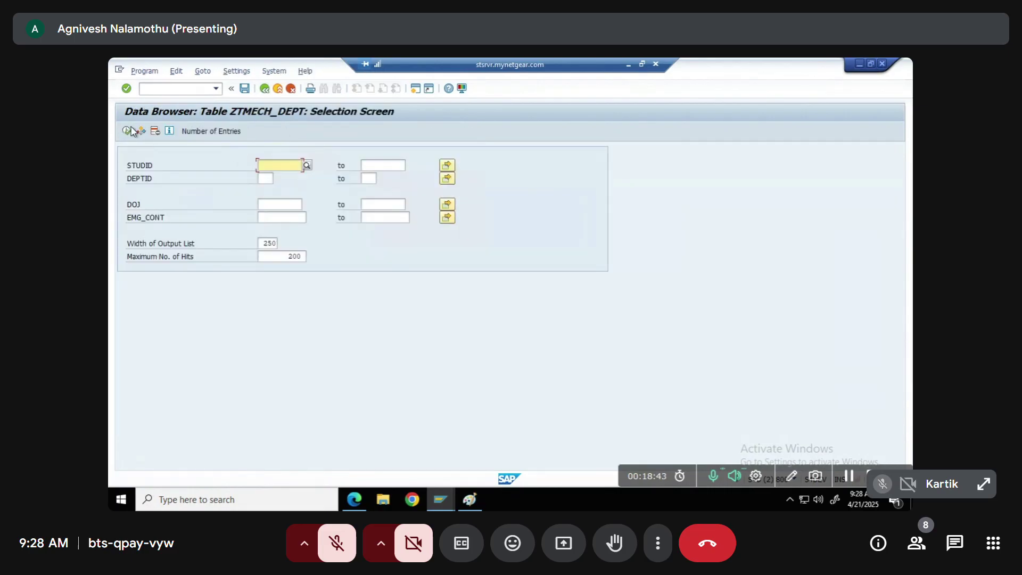
left_click(126, 131)
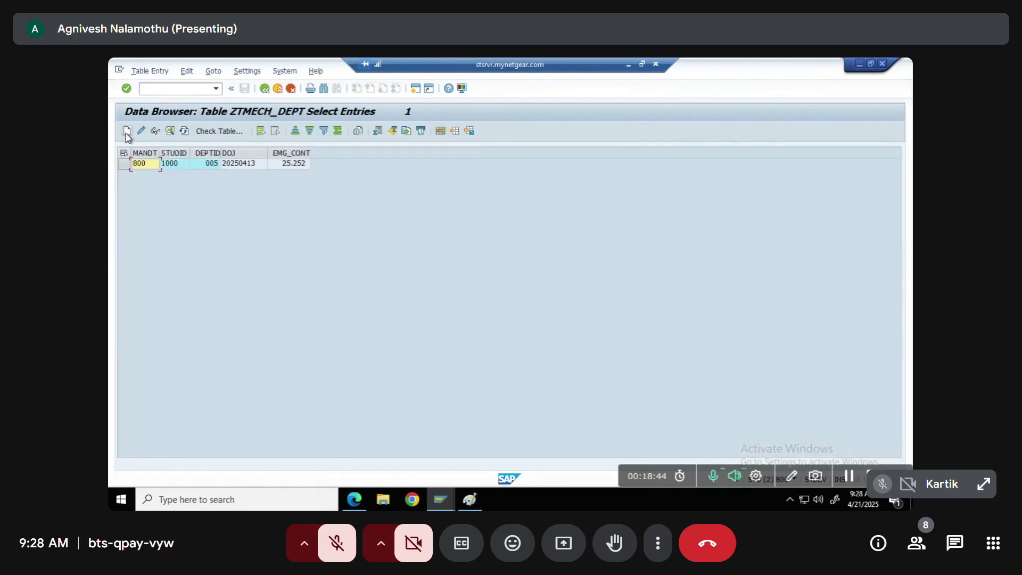
left_click(207, 165)
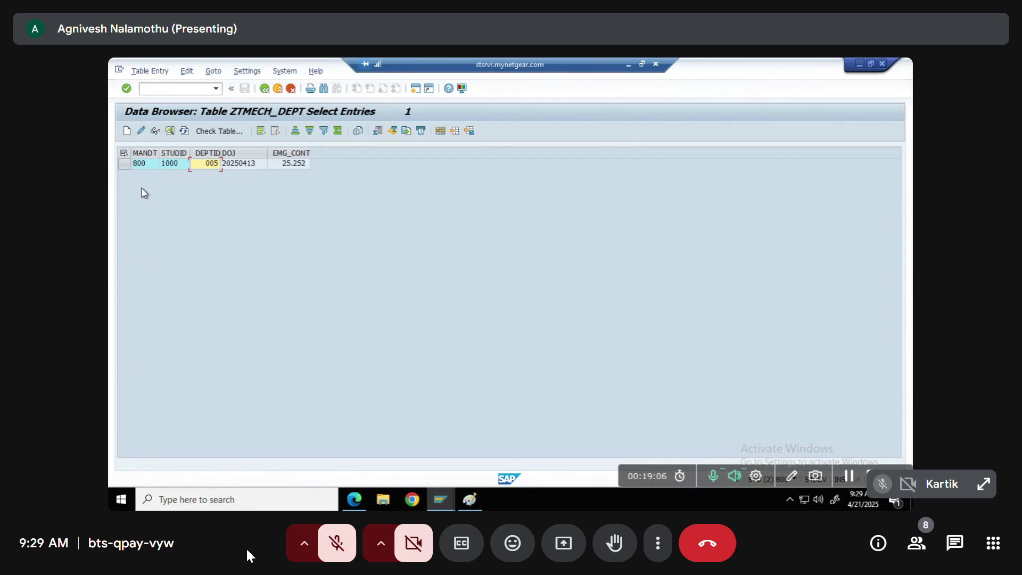
left_click(338, 554)
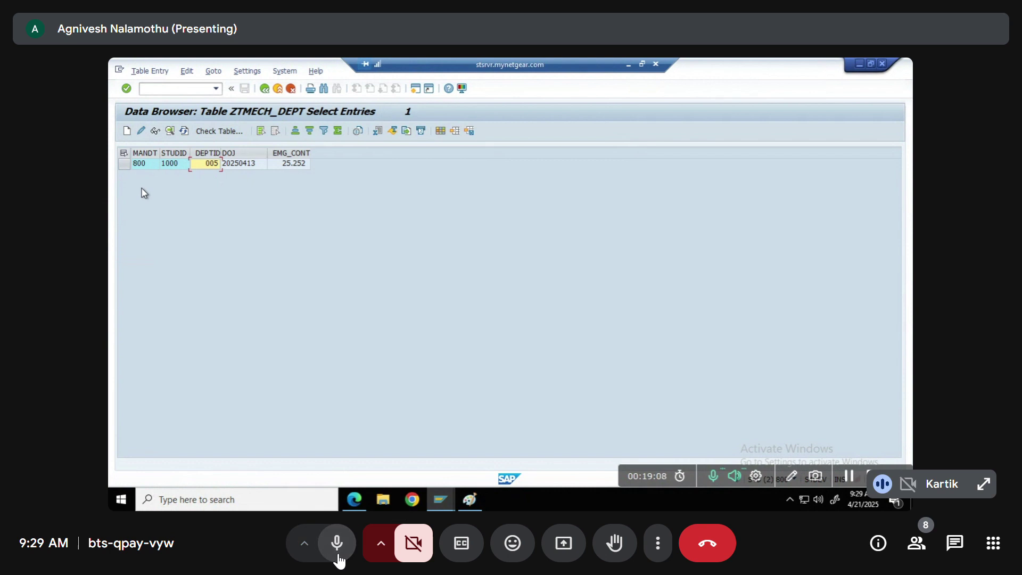
left_click(338, 554)
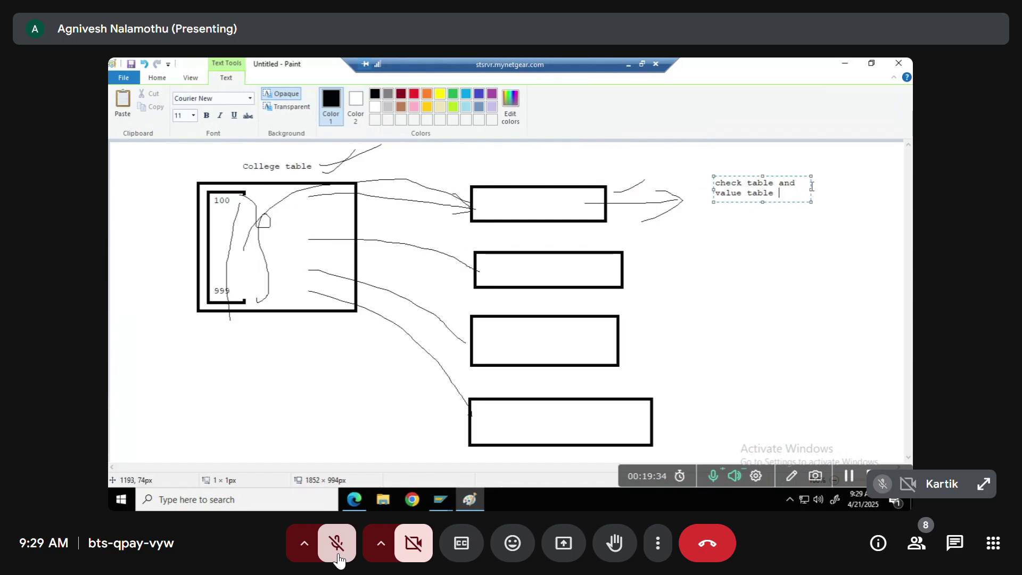
Add '1) check table is at data element leverl' and '2) value table is domain level' to the note
left_click_drag(811, 189, 902, 190)
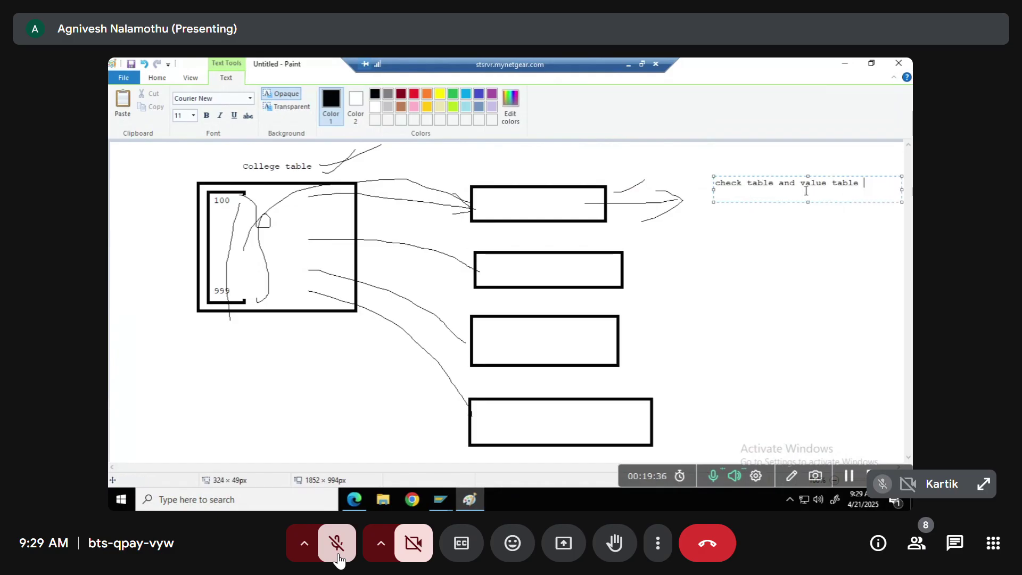
key("Return")
type("1")
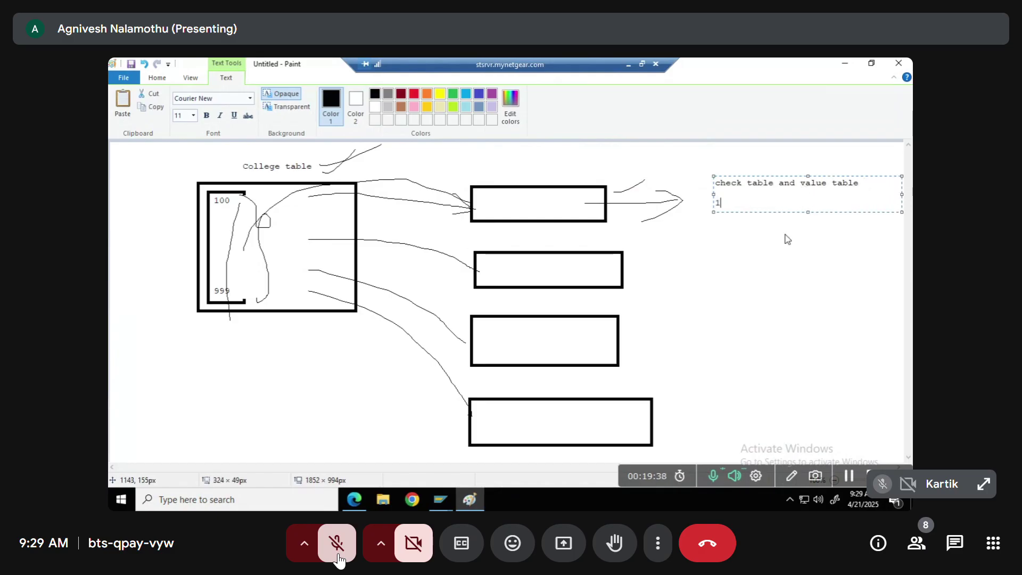
type(") check table is")
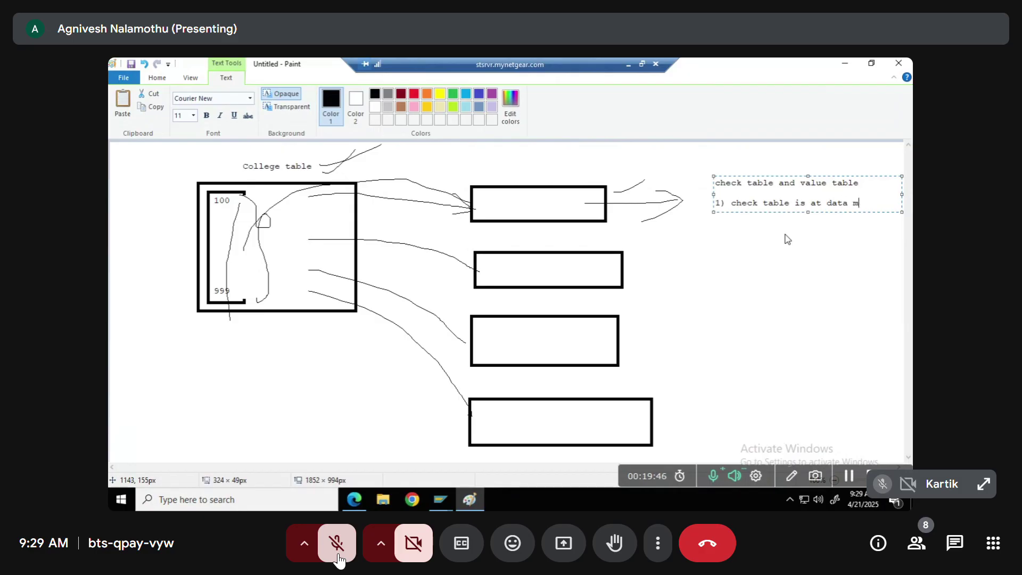
type("at data element leverl")
key("Return")
key("Return")
key("Return")
type("2) value table is domain level")
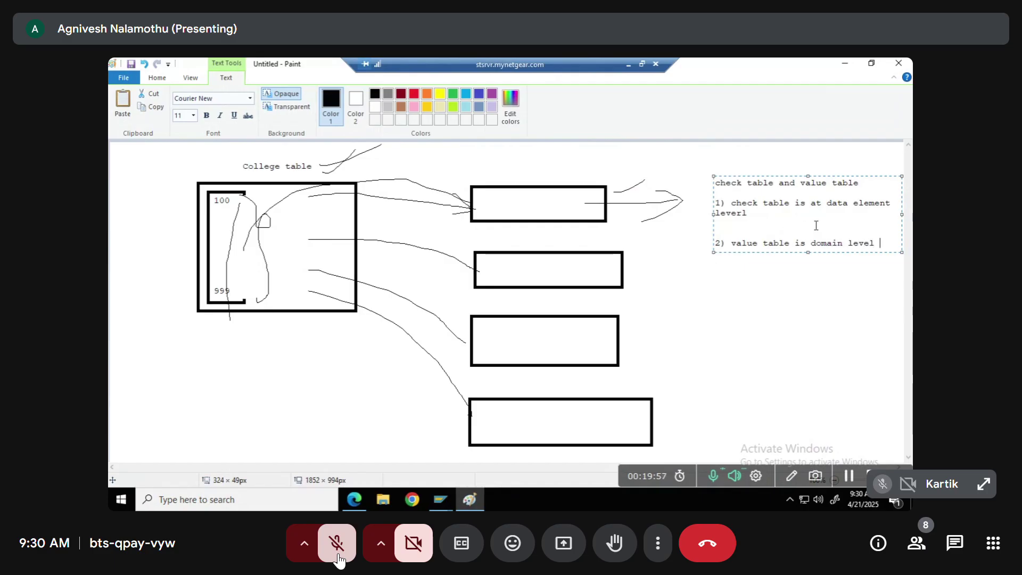
mouse_move(714, 215)
left_mouse_down()
mouse_move(685, 216)
mouse_move(857, 200)
left_mouse_up()
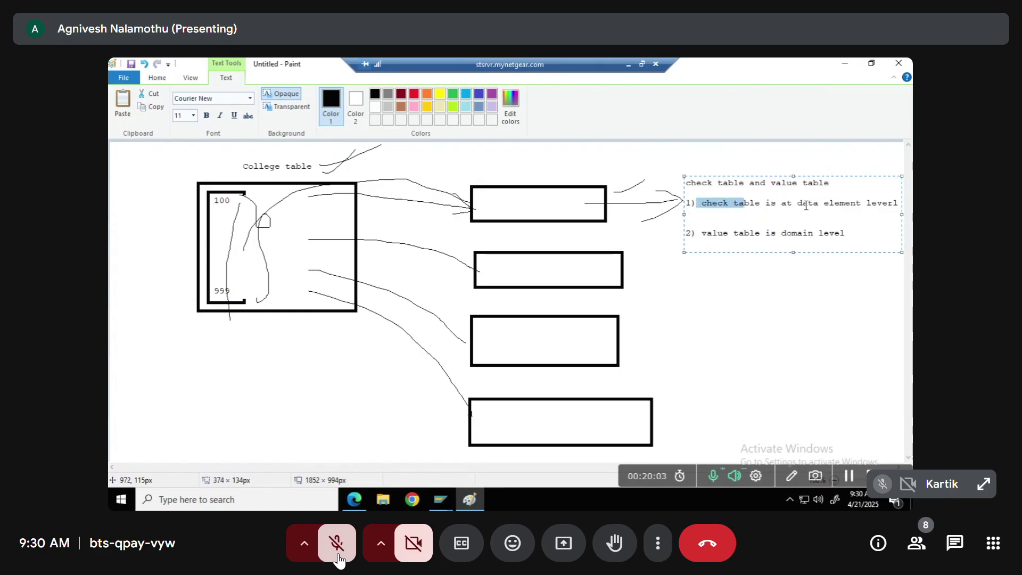
key("alt+Tab")
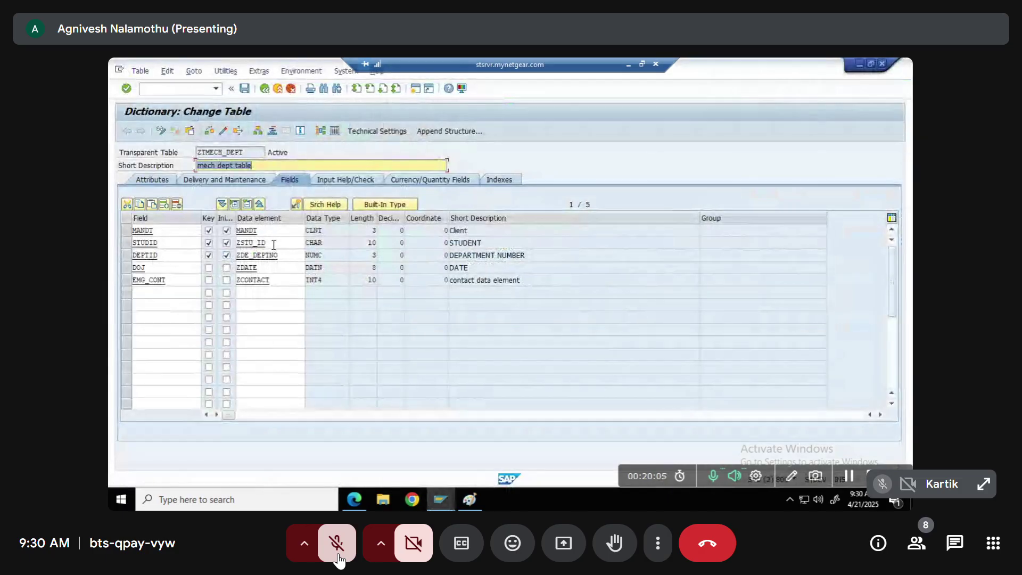
left_click(274, 244)
left_click(296, 205)
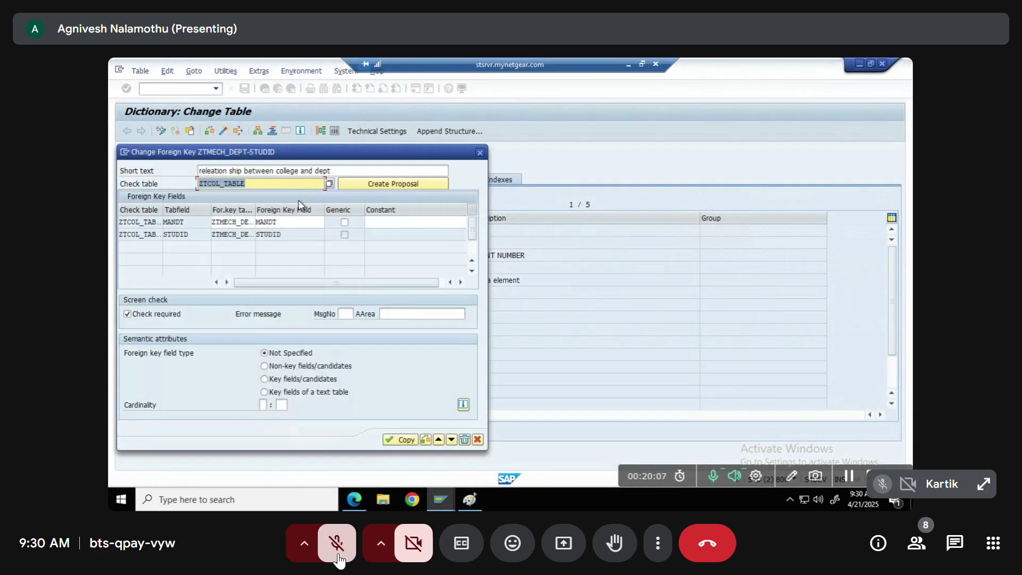
left_click(114, 190)
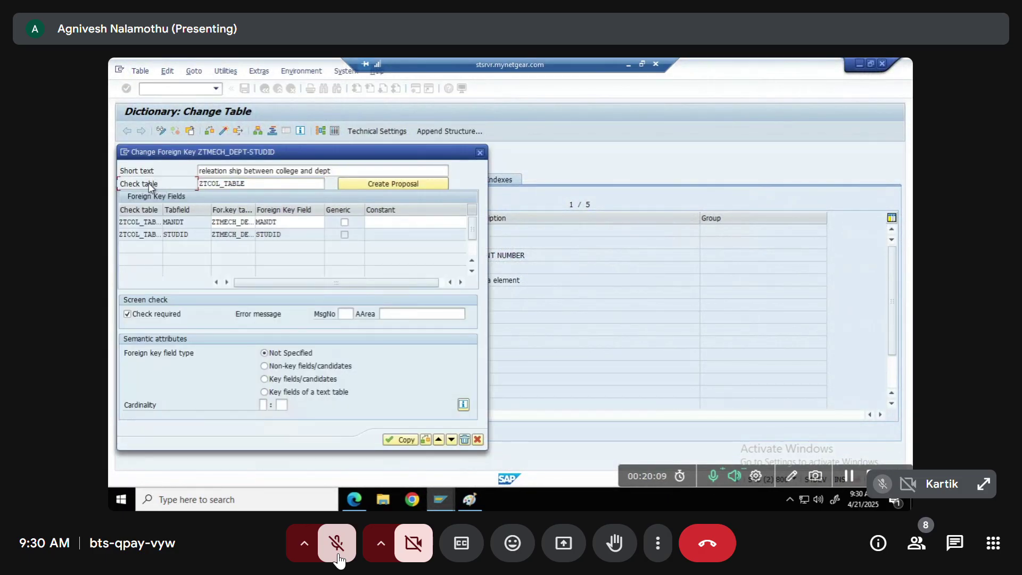
left_click(480, 154)
left_click(266, 241)
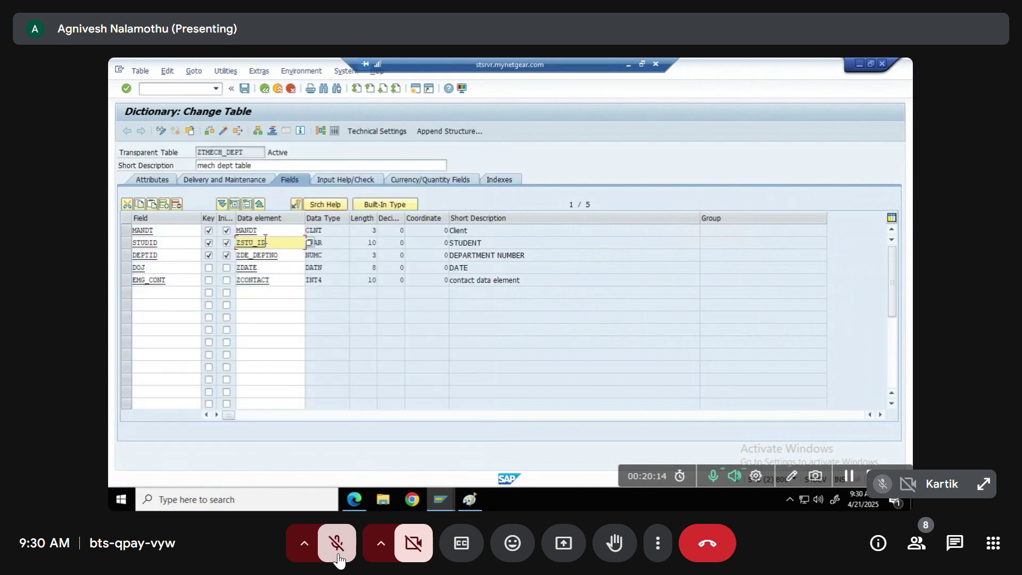
left_click(296, 204)
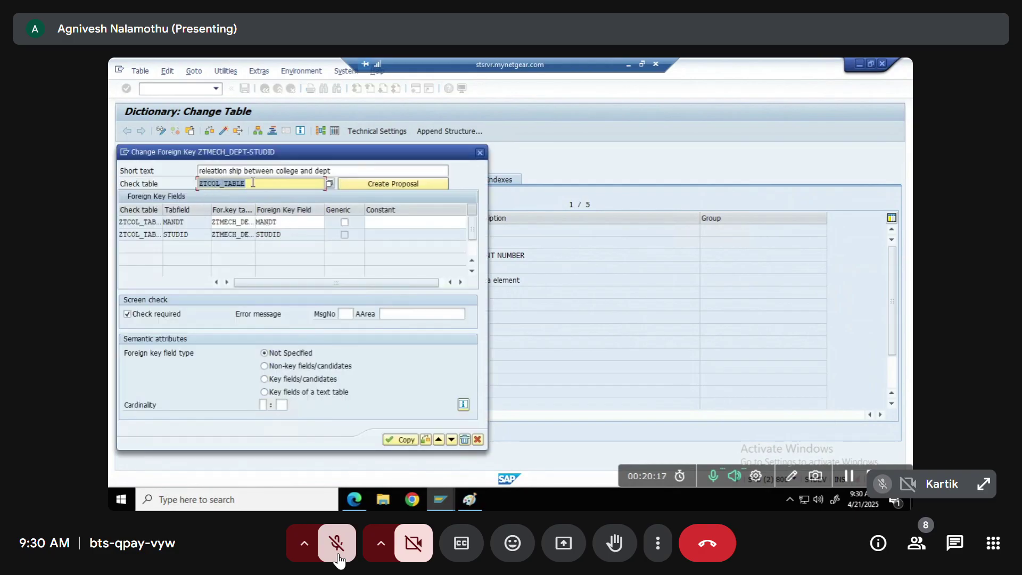
left_click(482, 156)
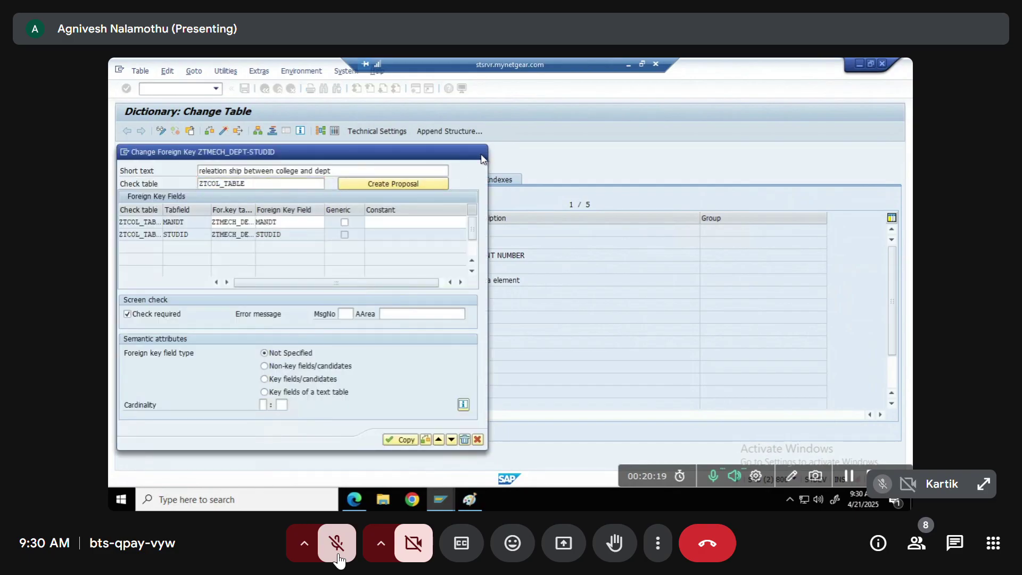
key("alt+Tab")
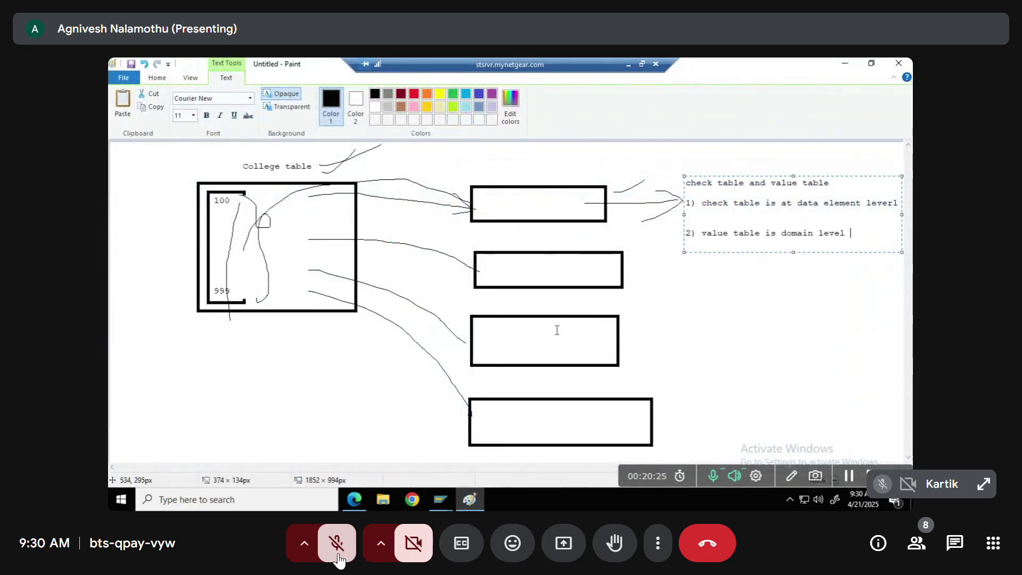
Type note point '2) check table is used to validate while entring data into table'
key("Up")
key("Up")
type("2")
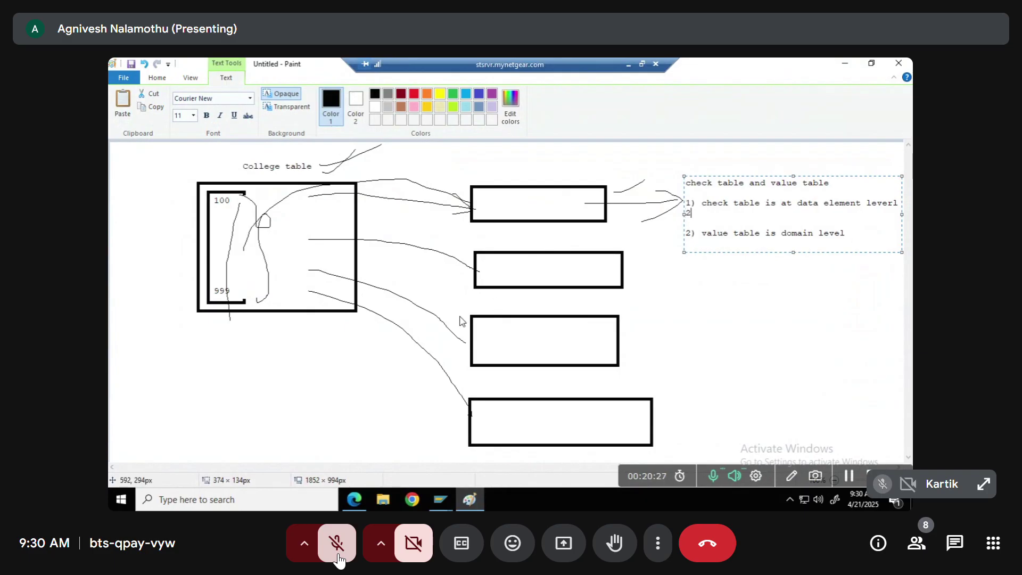
type(") check table is us")
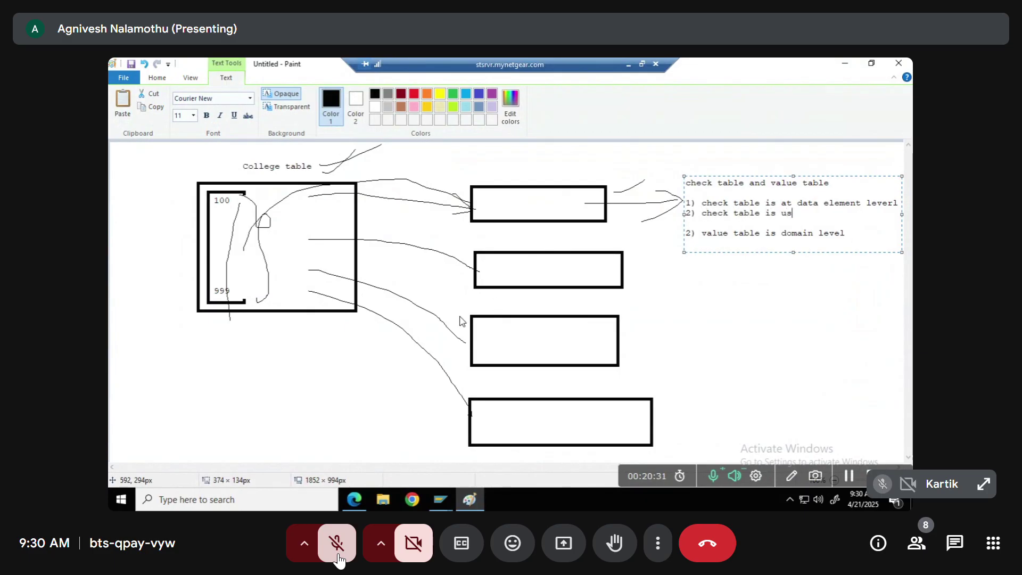
type("ed to validate whic")
type("h")
key("BackSpace")
key("BackSpace")
key("BackSpace")
type("il")
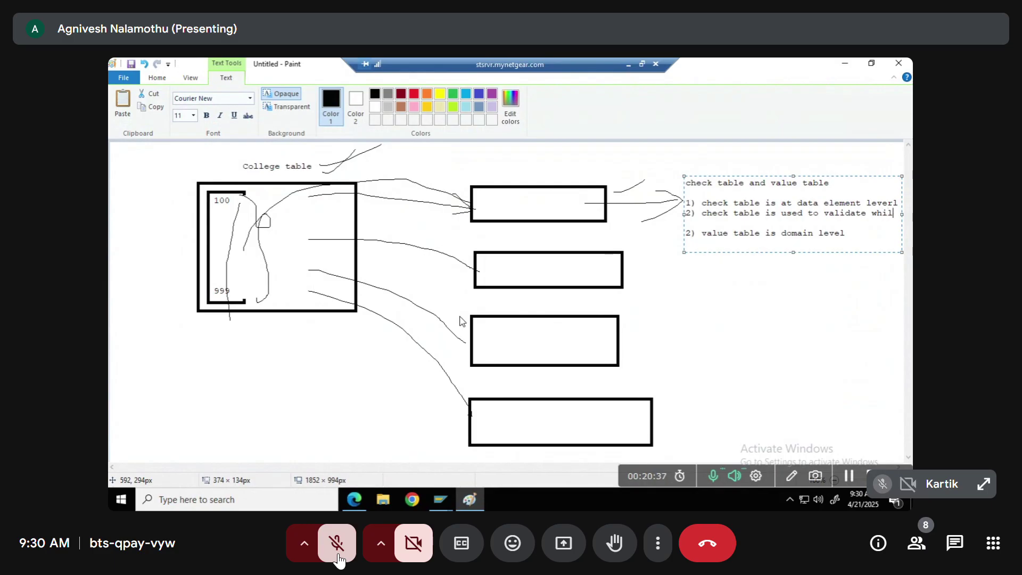
type("e entring data into")
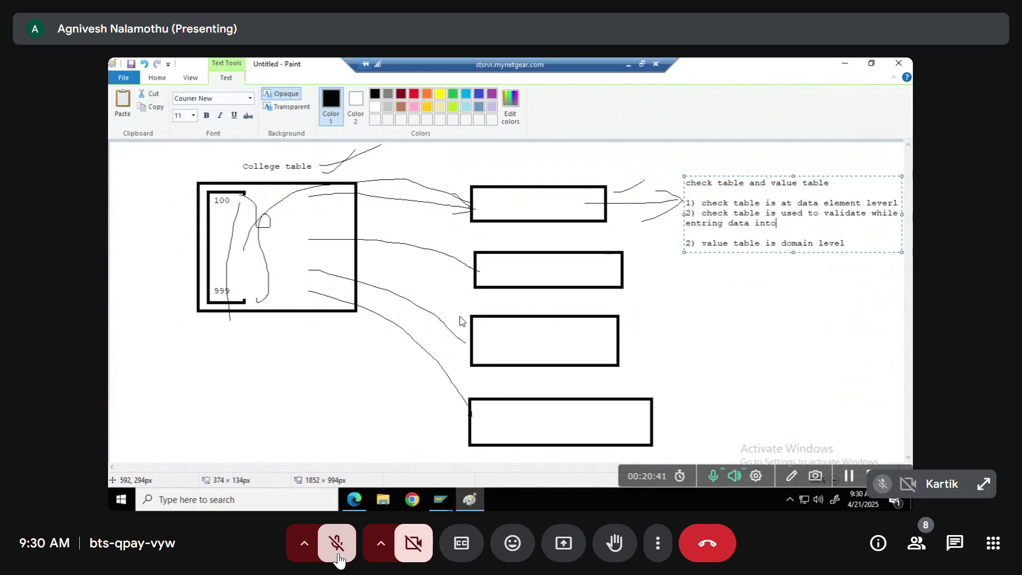
type(" talbe")
key("BackSpace")
key("BackSpace")
key("BackSpace")
type("albble")
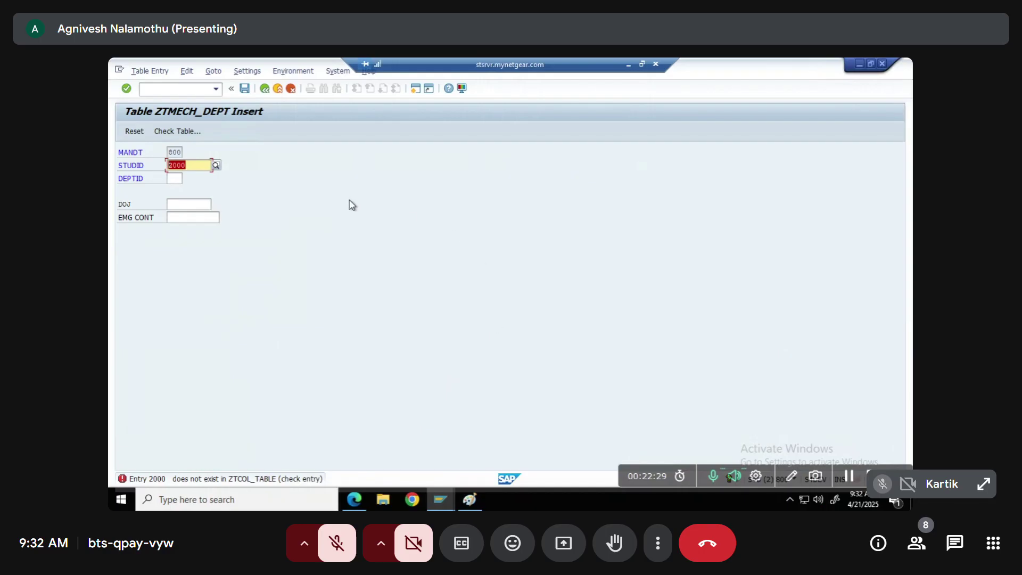
Open a second SAP session window
left_click(416, 89)
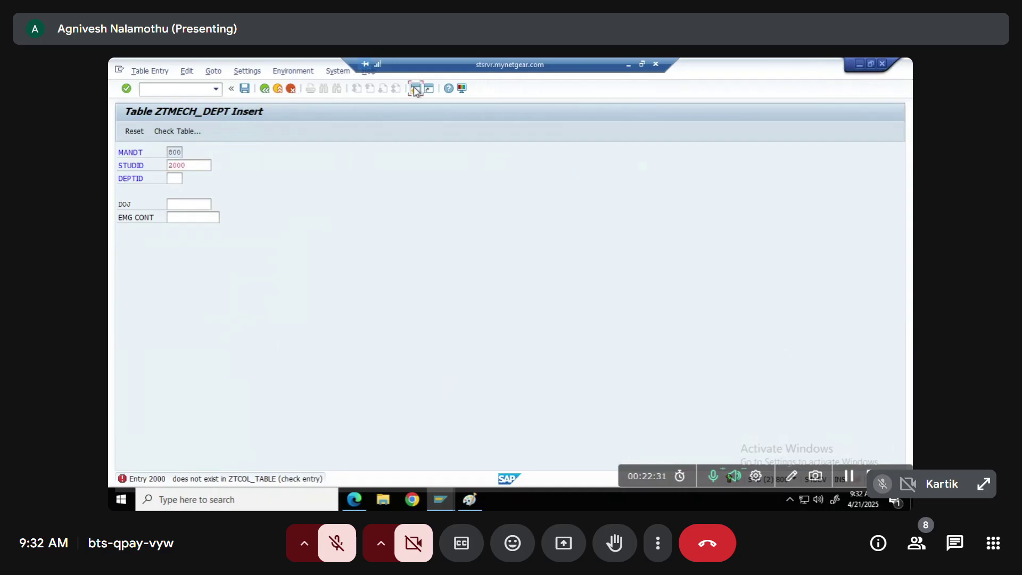
In SE38, create executable report ZTEST_PARADEMO titled 'test' and save it as a local object
type("se")
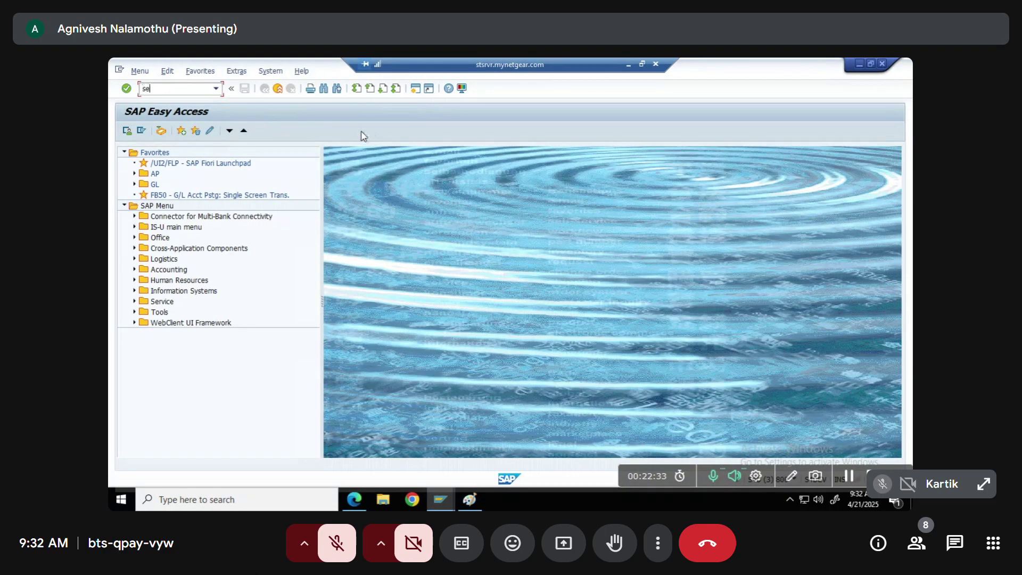
type("38")
key("Return")
type("z")
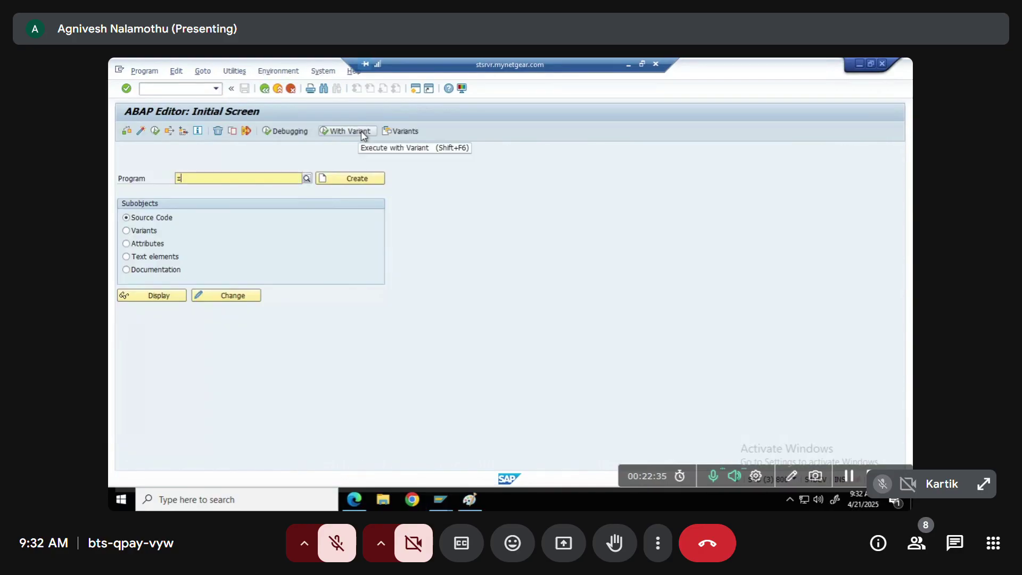
type("test_parademo")
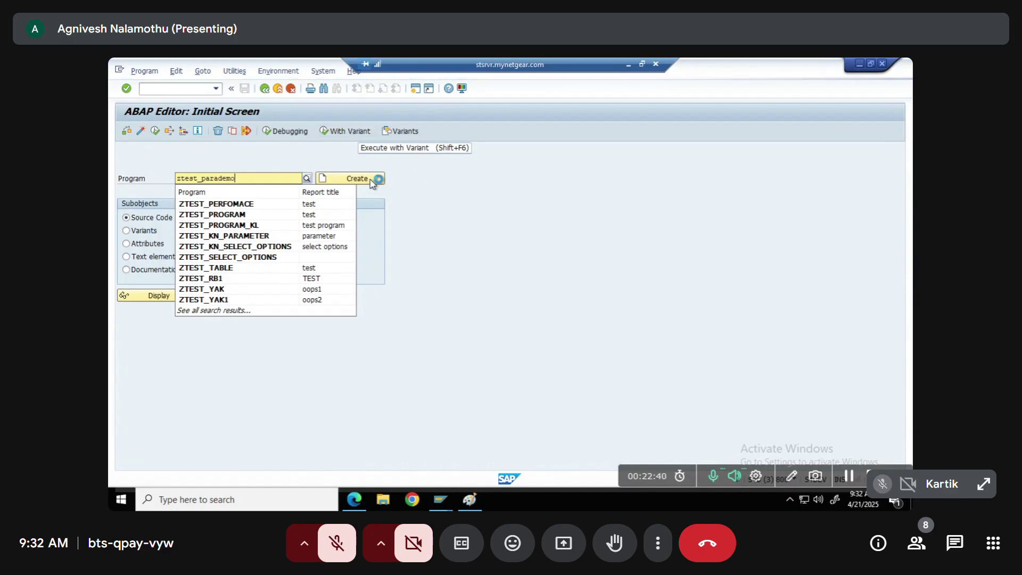
key("ctrl+a")
key("Delete")
type("ztest_parademo")
left_click(371, 183)
type("test")
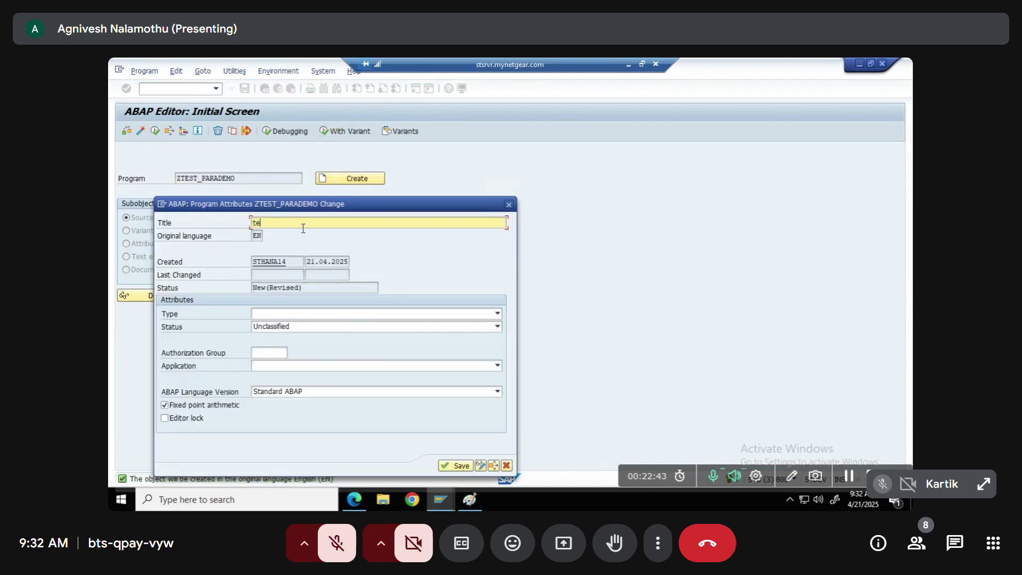
left_click(274, 314)
left_click(274, 325)
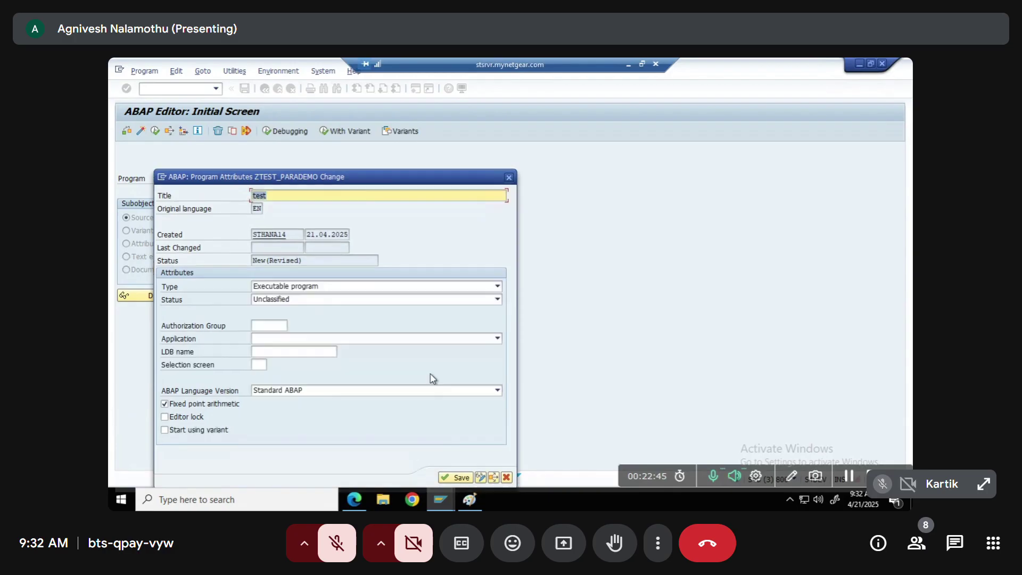
left_click(456, 478)
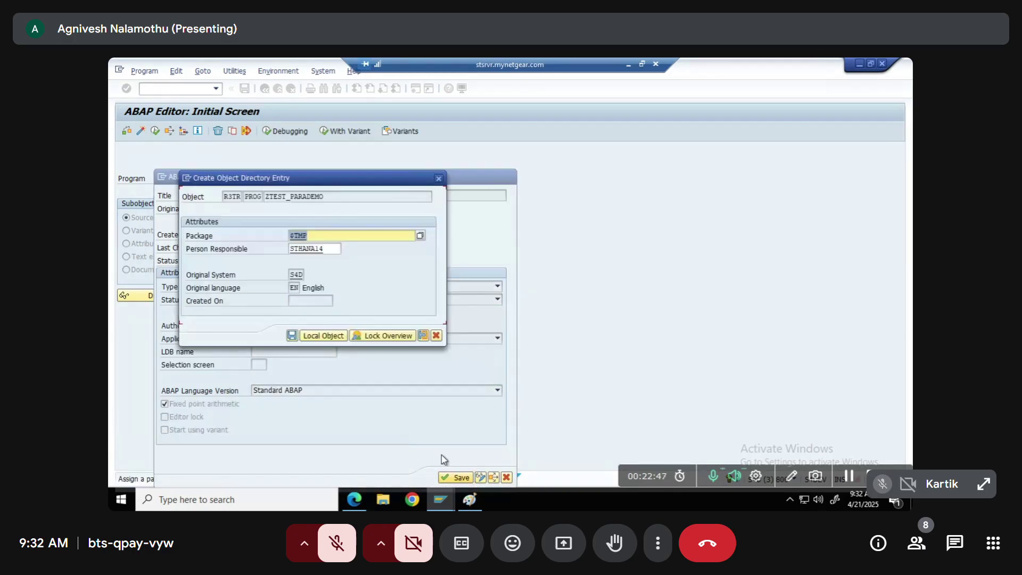
left_click(319, 336)
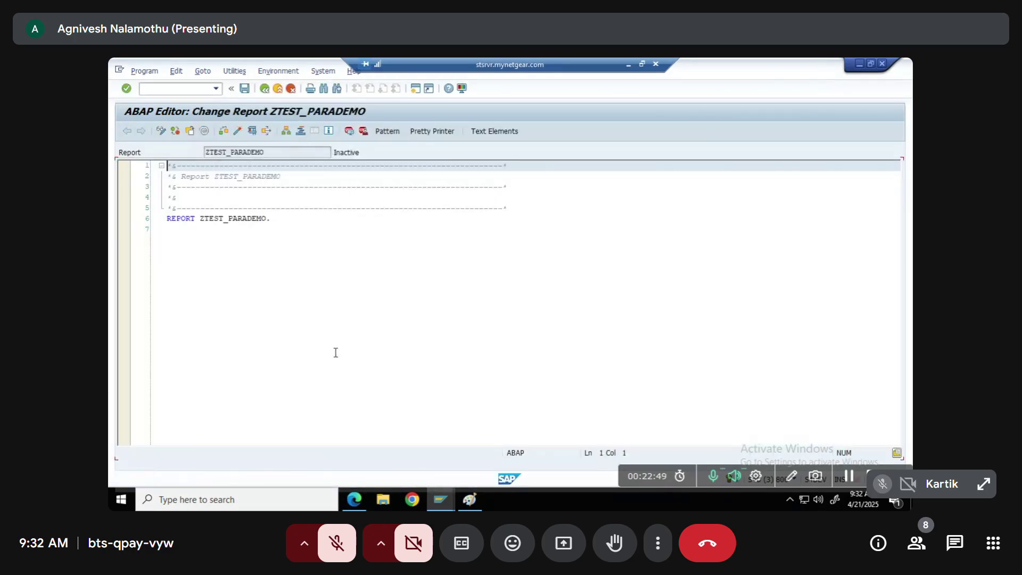
Begin a PARAMETERS p_studid TYPE declaration below the REPORT line
left_click(180, 230)
key("Return")
key("Return")
type("para")
key("Tab")
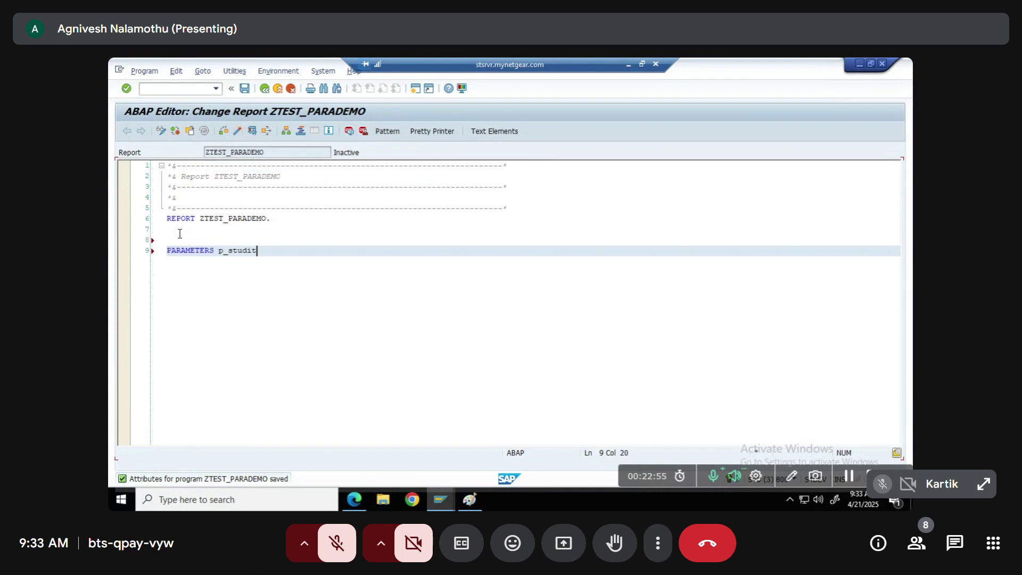
type("type")
key("alt+Tab")
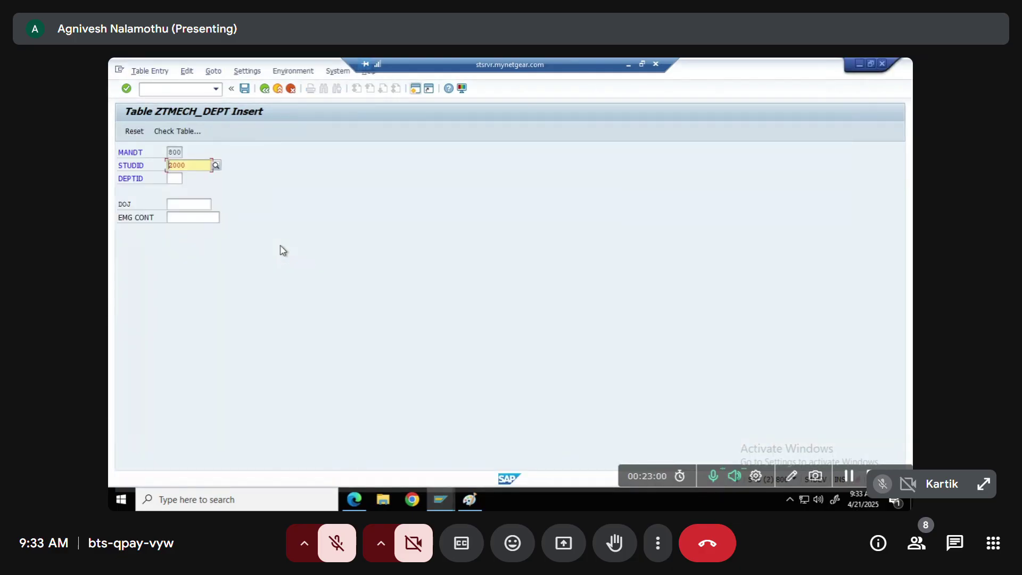
Leave the entry screen unsaved, copy domain ZNIVI from ZTMECH_DEPT's ZSTU_ID, and paste it as p_studid's type
key("F3")
left_click(270, 301)
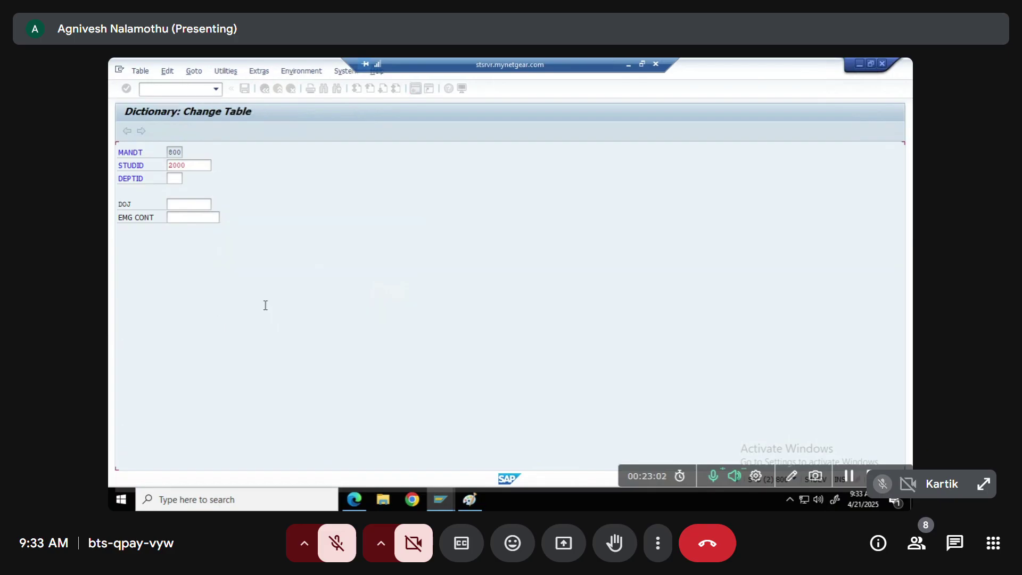
left_click(169, 311)
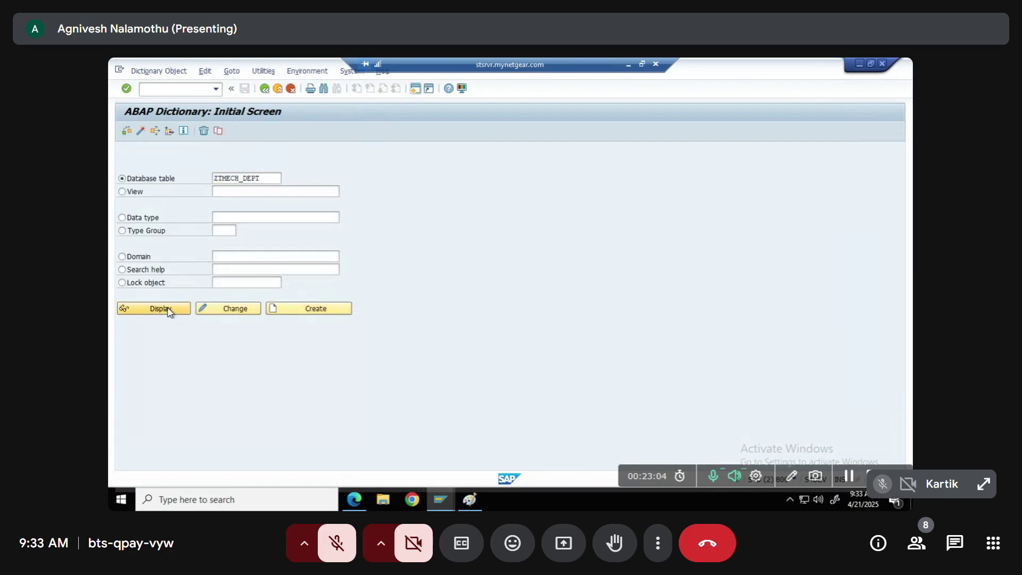
double_click(251, 242)
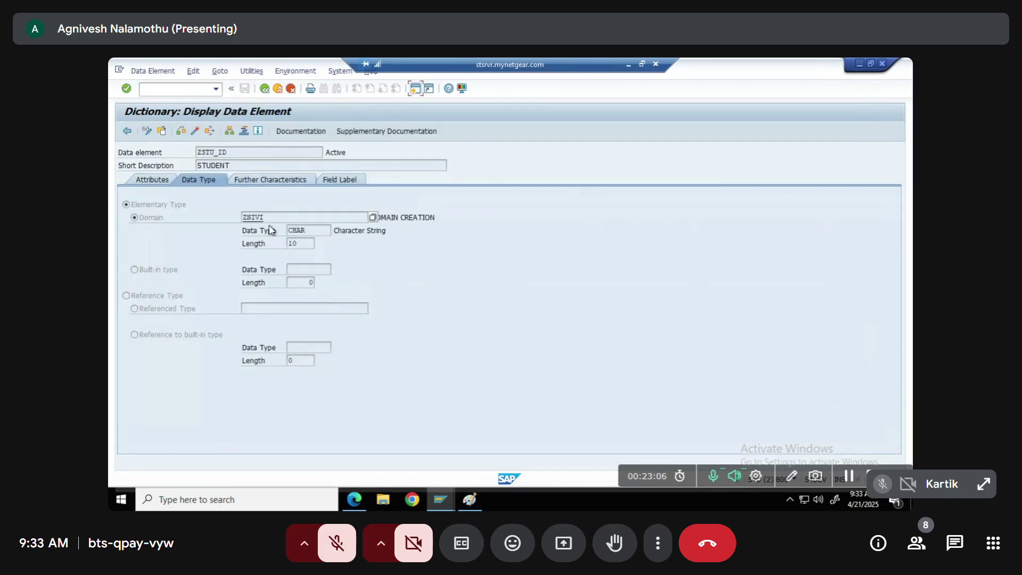
left_click_drag(262, 217, 228, 216)
key("ctrl+c")
key("alt+Tab")
key("ctrl+v")
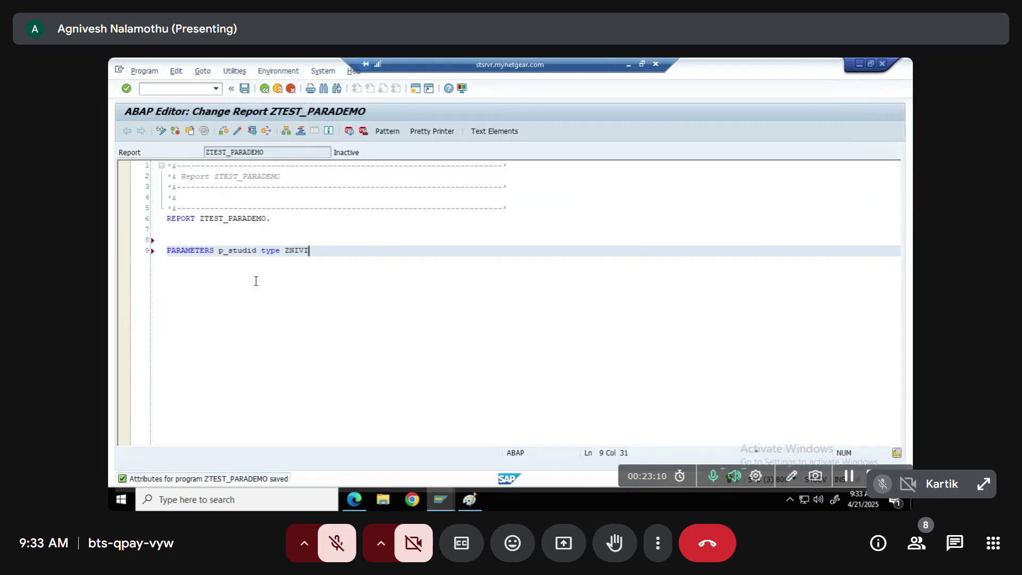
Activate ZTEST_PARADEMO and run it to view the P_STUDID selection screen
left_click(238, 130)
key("Return")
left_click(254, 131)
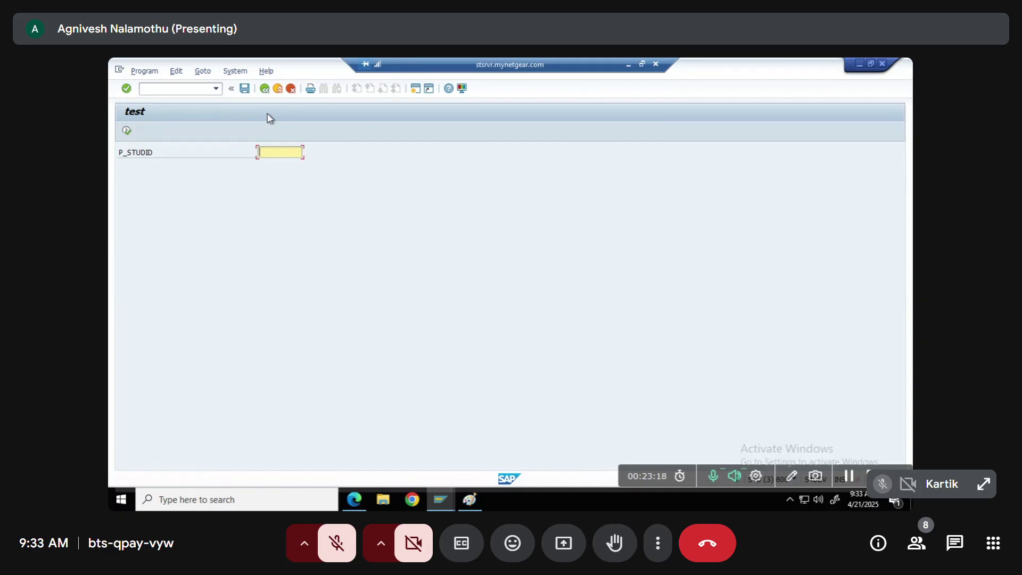
left_click(265, 92)
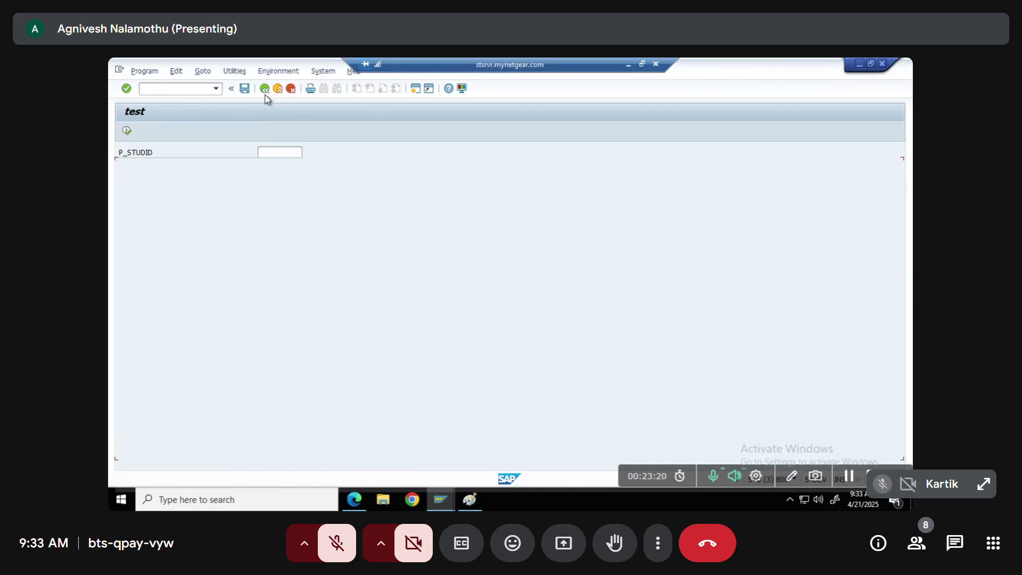
Open domain ZNIVI in change mode on its Value Range tab
key("alt+Tab")
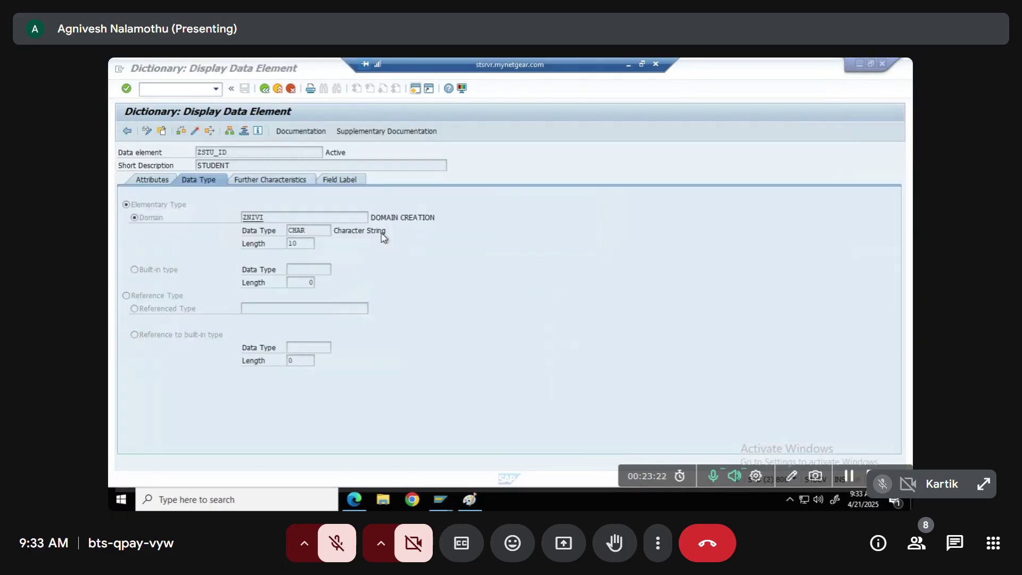
double_click(253, 217)
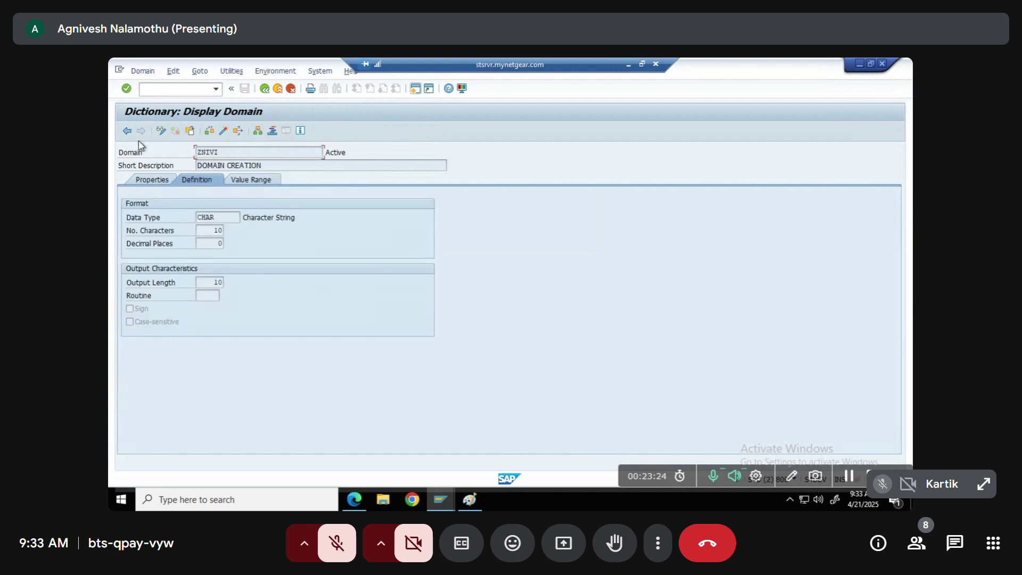
left_click(162, 130)
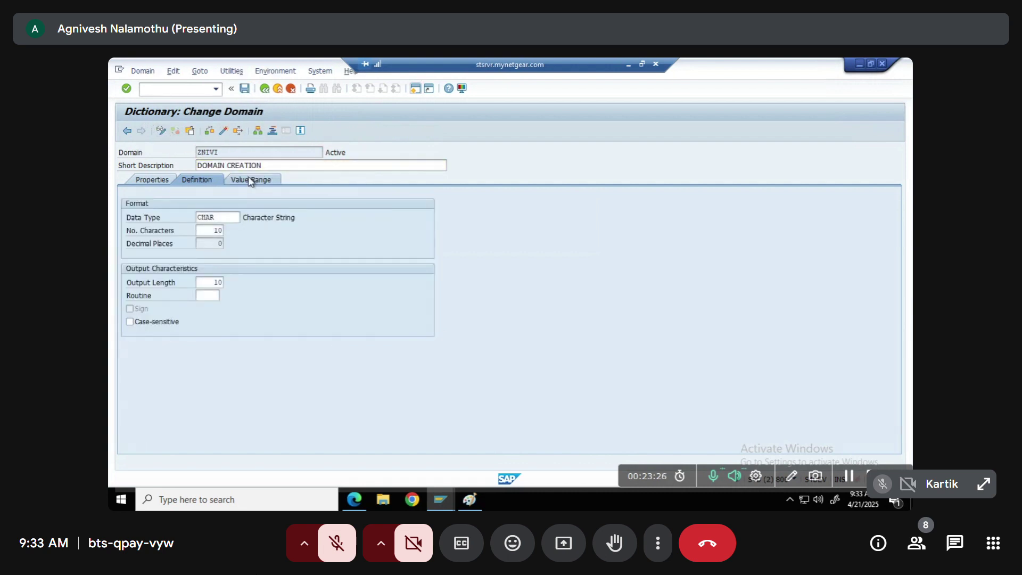
left_click(251, 180)
left_click(232, 437)
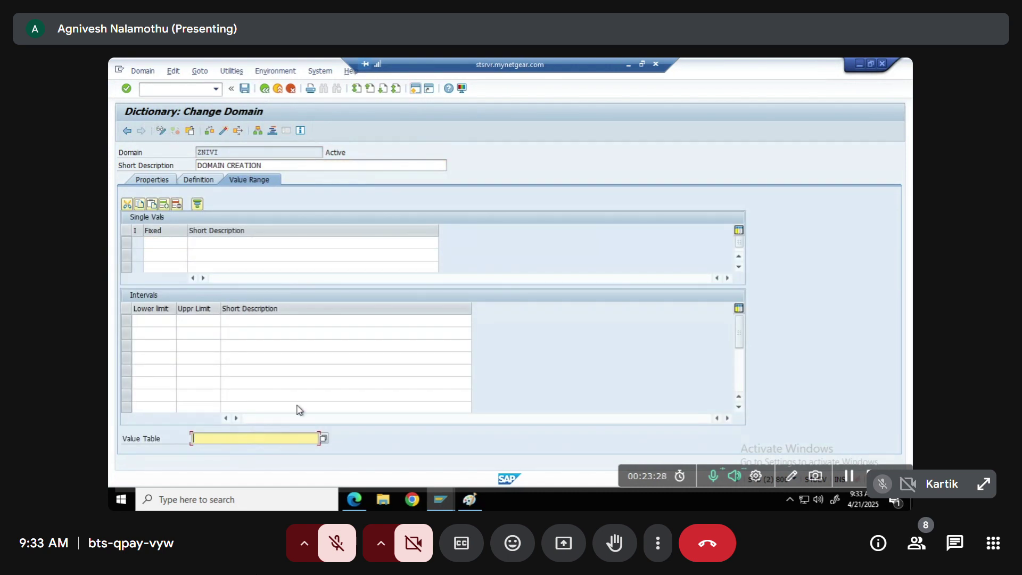
Copy the table name ZTCOL_TABLE and enter it as ZNIVI's value table
key("alt+Tab")
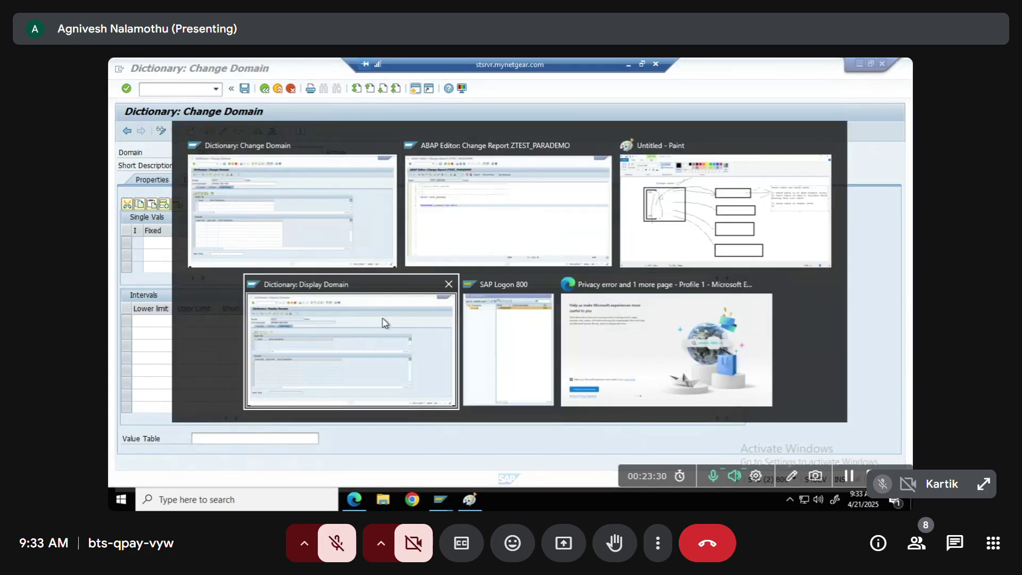
left_click(384, 323)
key("F3")
key("F3")
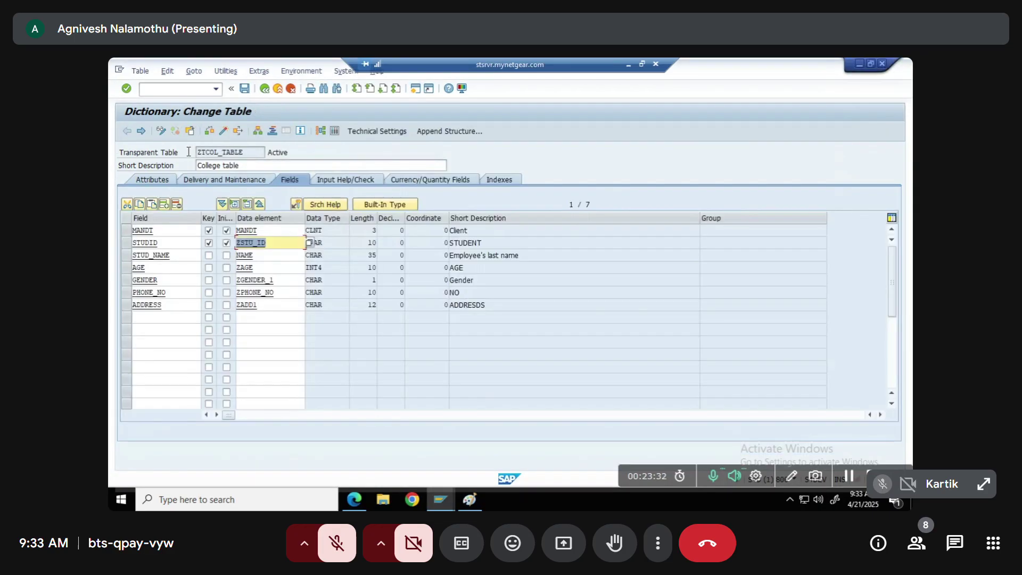
left_click_drag(247, 153, 176, 148)
key("ctrl+c")
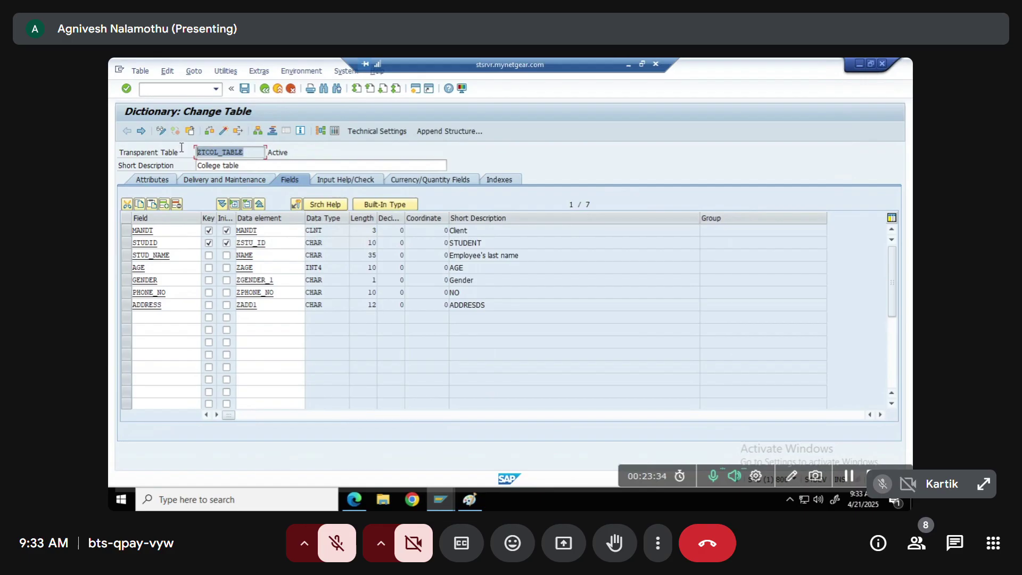
left_click(188, 148)
key("alt+Tab")
key("ctrl+v")
key("Return")
Activate domain ZNIVI and return from the log to its saved value table ZTCOL_TABLE
left_click(224, 132)
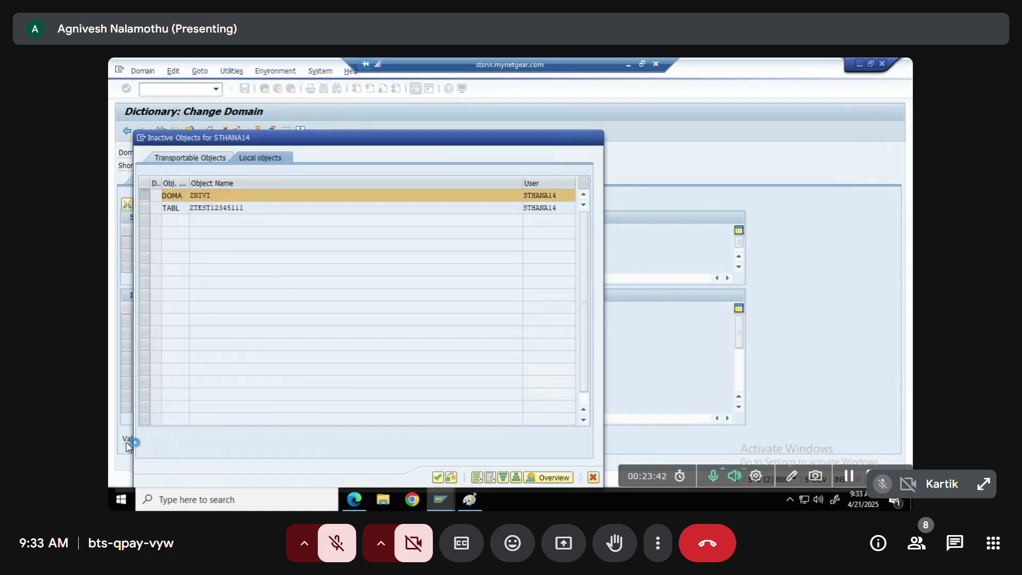
key("Return")
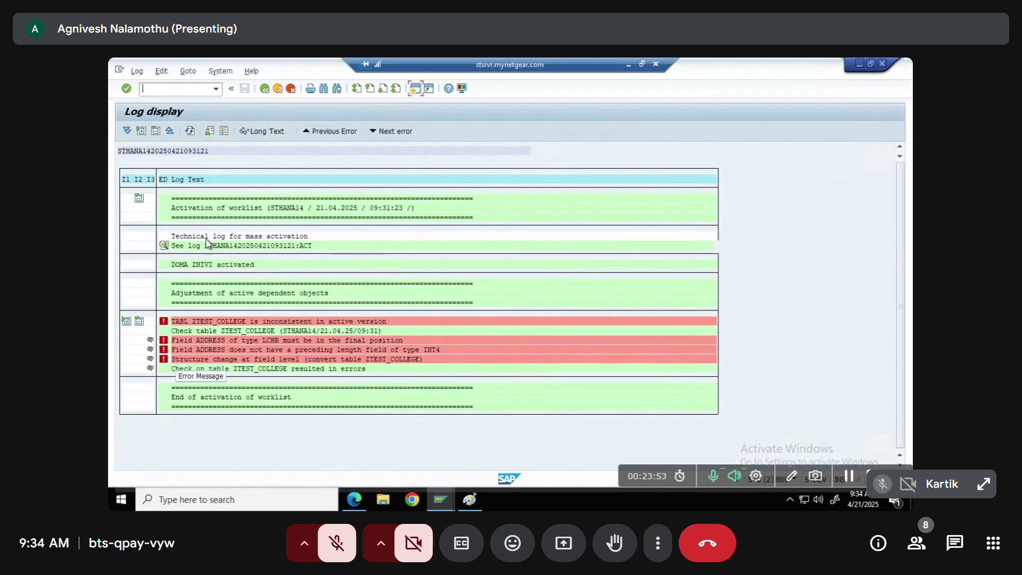
left_click(265, 89)
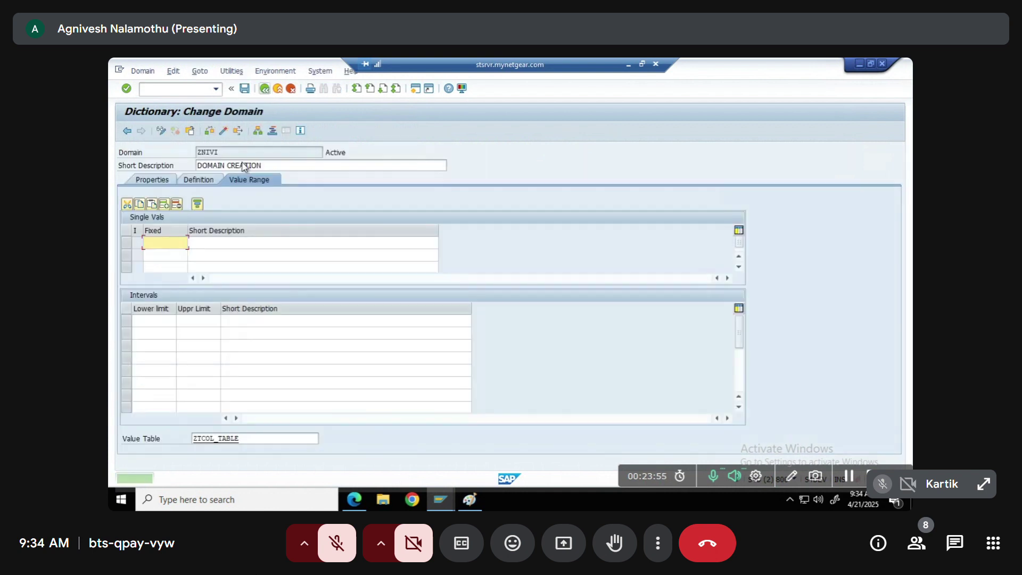
left_click(248, 437)
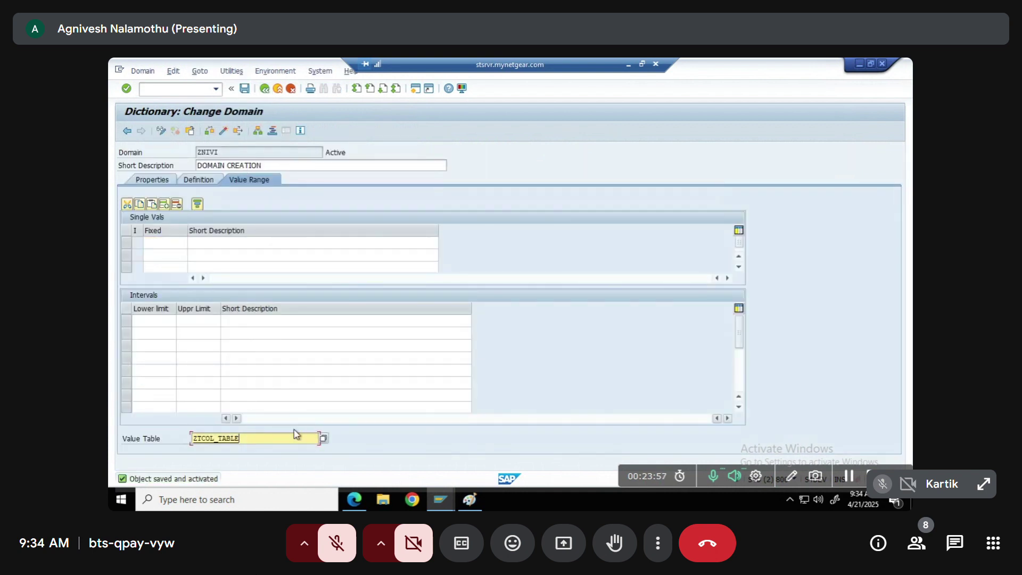
Review ZTCOL_TABLE's STUDID field, then display table KNA1 via SE11
double_click(209, 439)
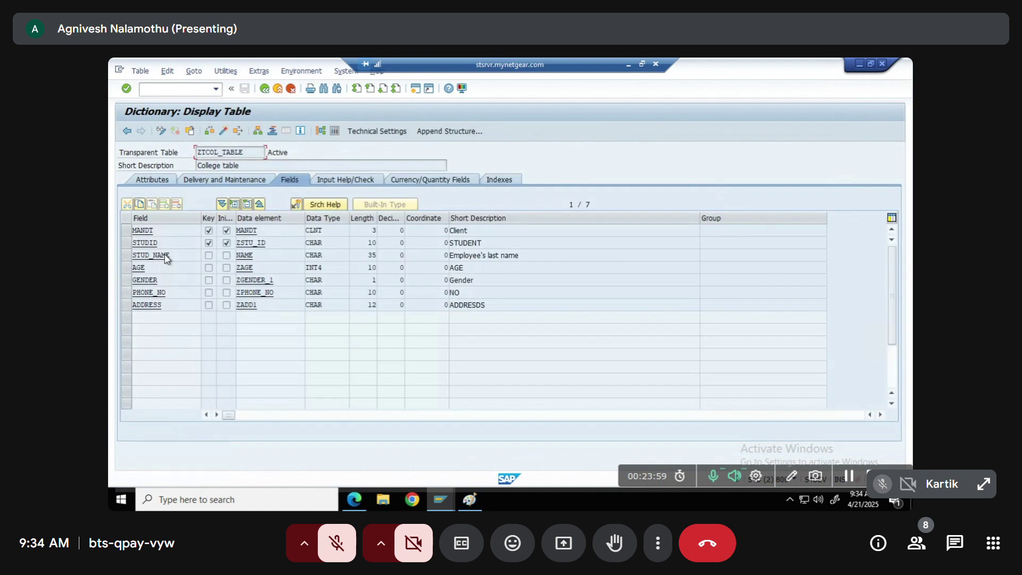
double_click(139, 244)
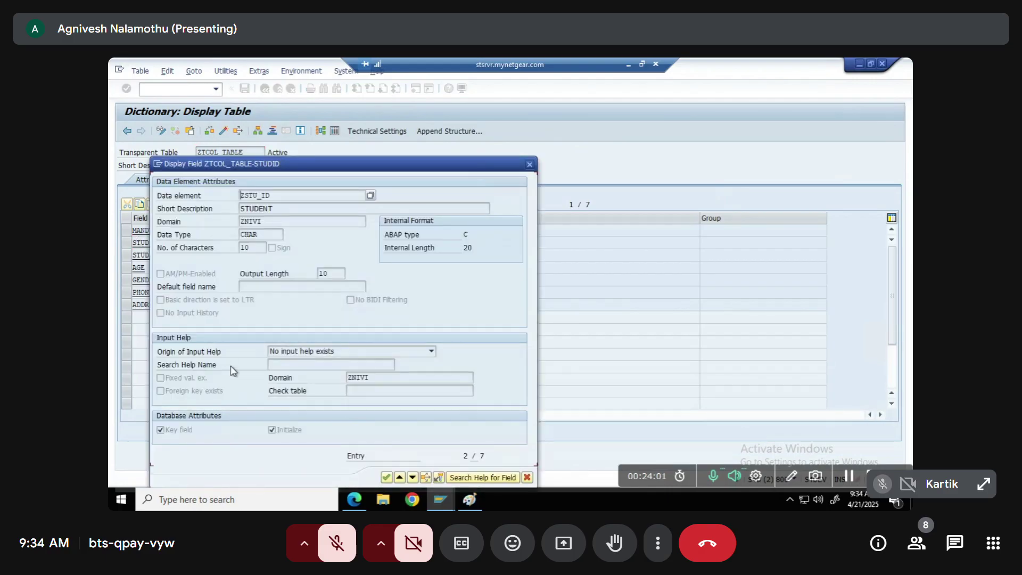
key("F3")
key("F3")
key("F3")
key("F3")
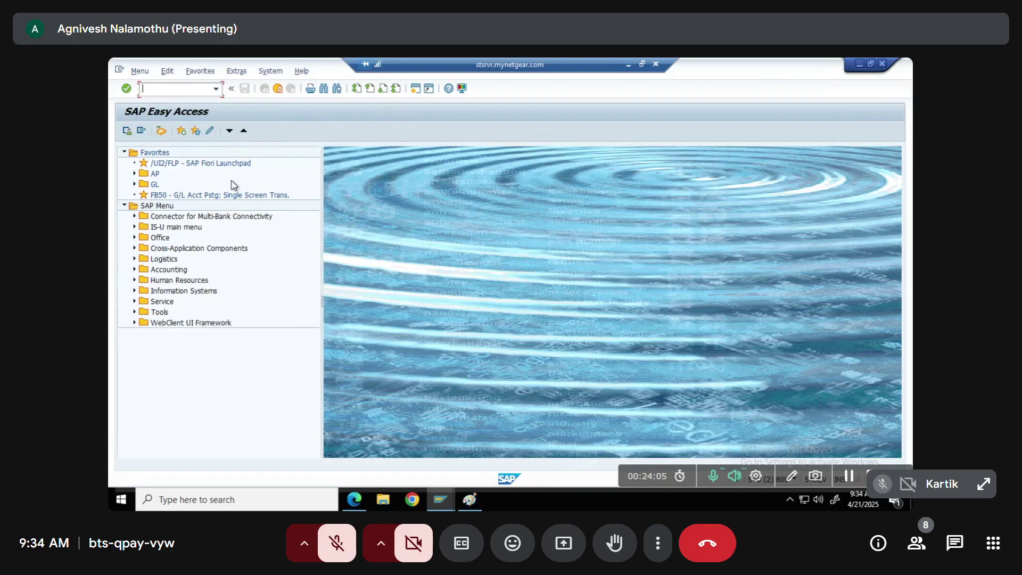
type("se11")
key("Return")
type("KNA1")
left_click(145, 307)
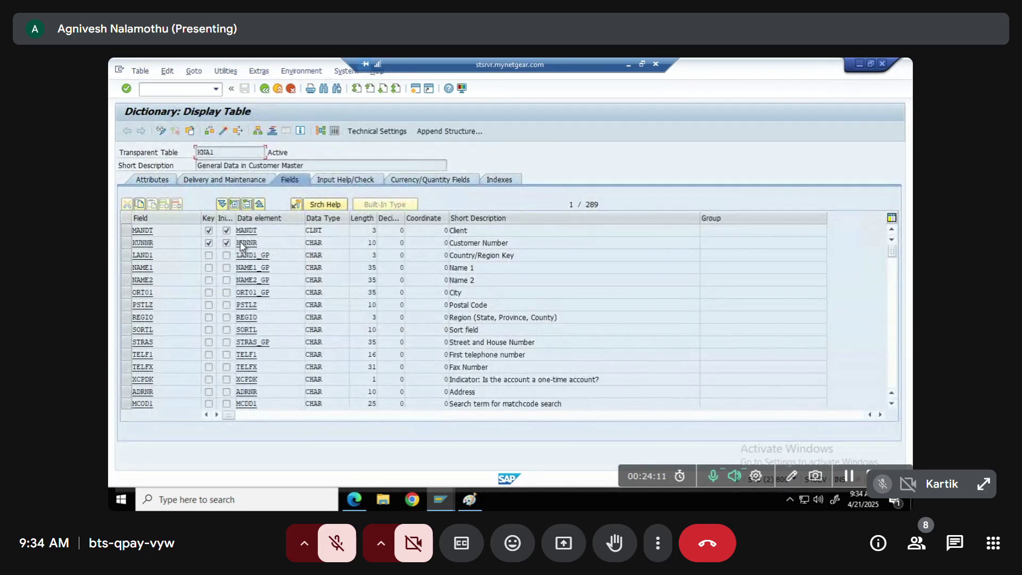
Trace KNA1's KUNNR data element to domain KUNNR, whose value table is KNA1, then return to ZTCOL_TABLE
double_click(249, 244)
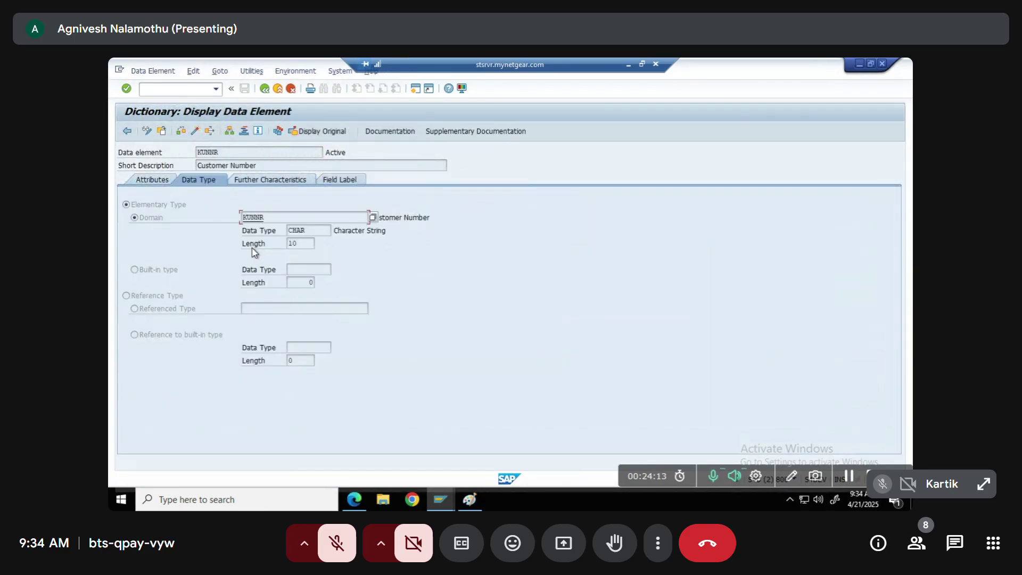
double_click(251, 218)
left_click(250, 180)
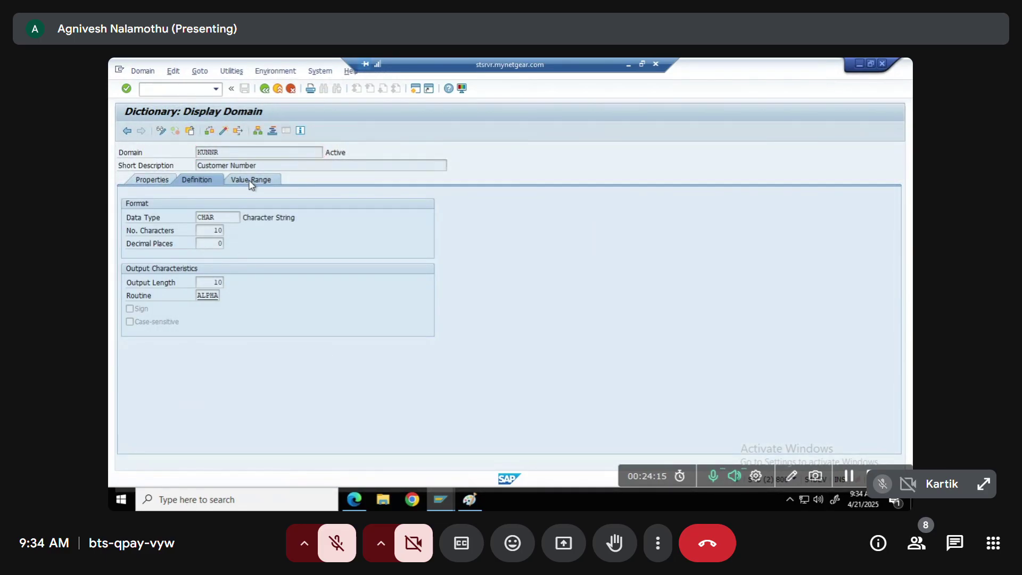
left_click_drag(214, 438, 173, 435)
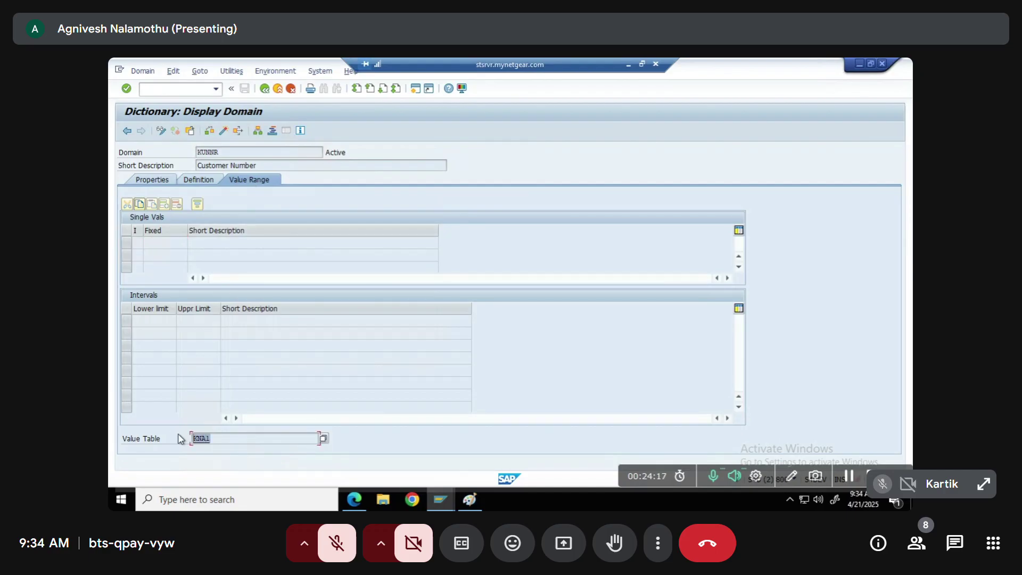
left_click(320, 437)
double_click(322, 440)
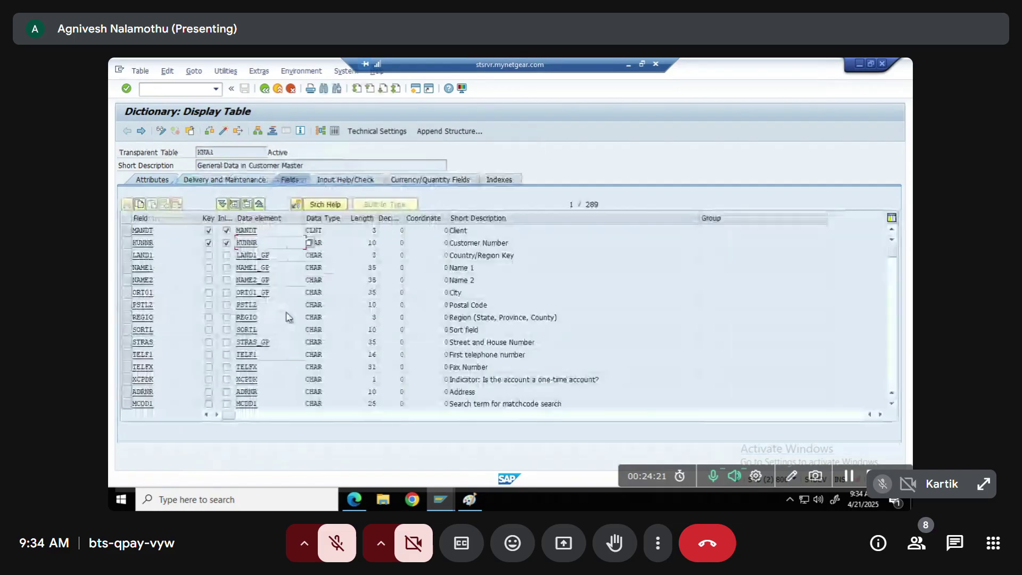
key("alt+Tab")
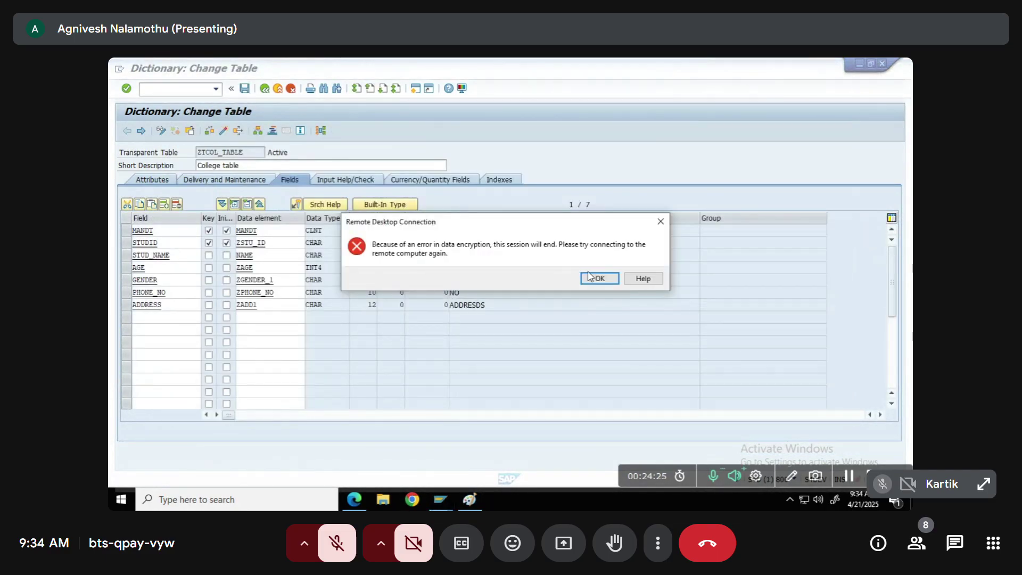
Dismiss the error and reconnect to the server, entering the account password and accepting the certificate
left_click(597, 277)
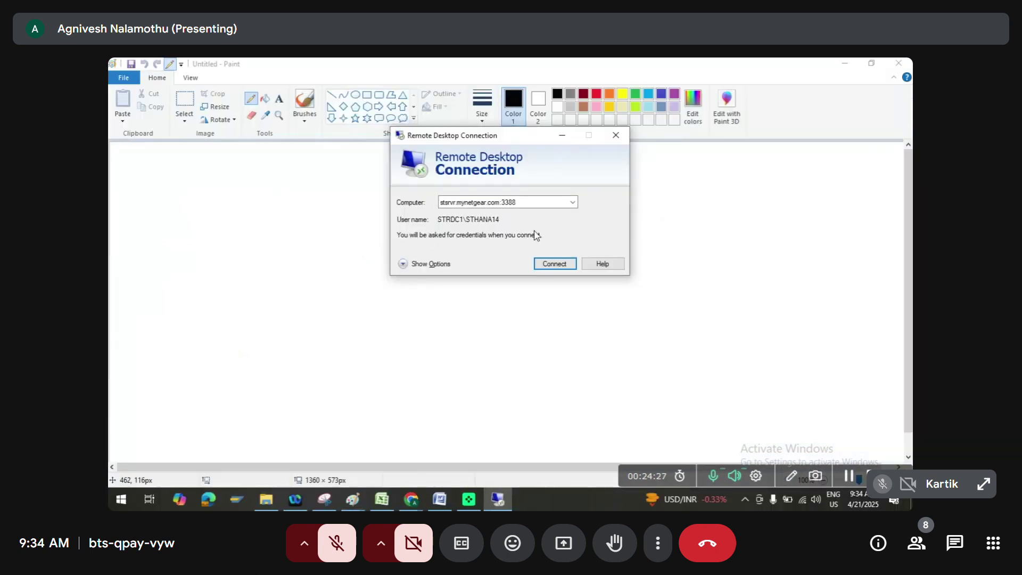
left_click(549, 266)
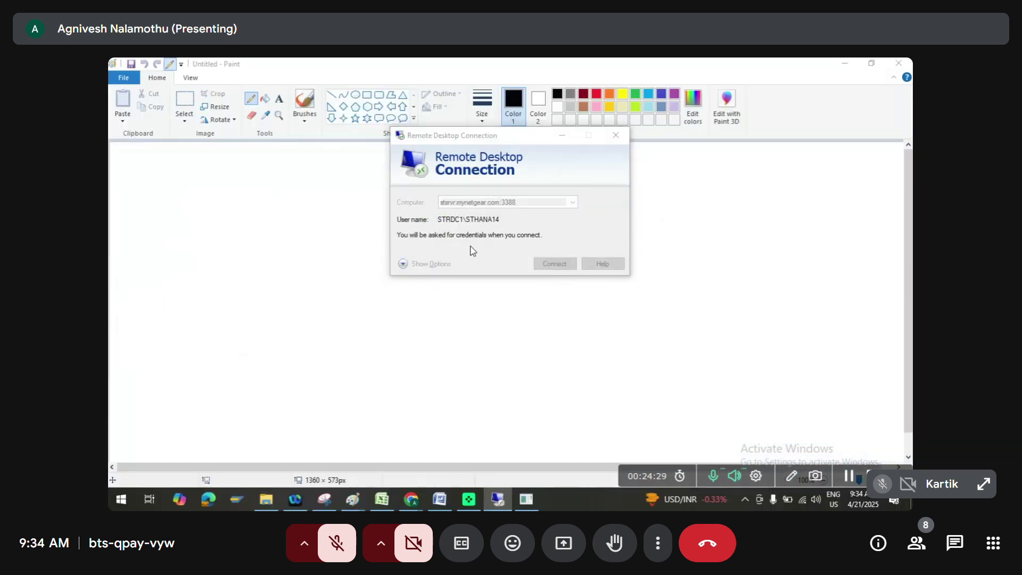
type("••••")
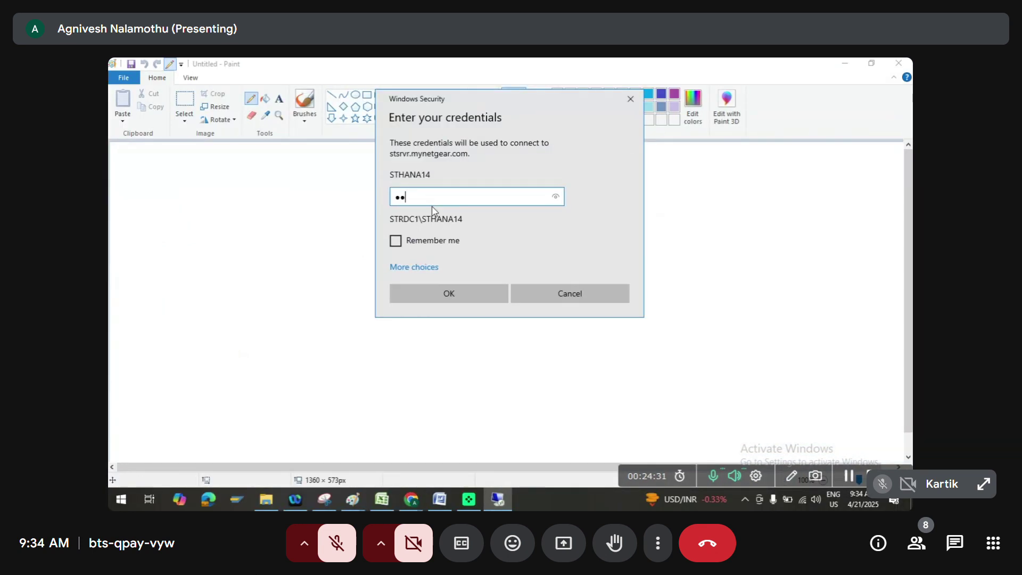
type("••")
key("Return")
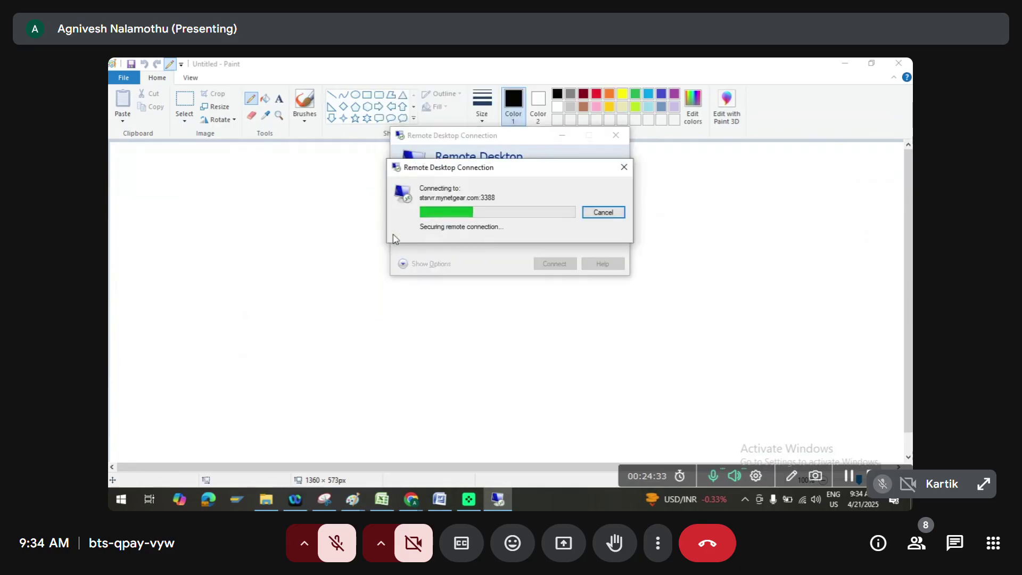
left_click(542, 304)
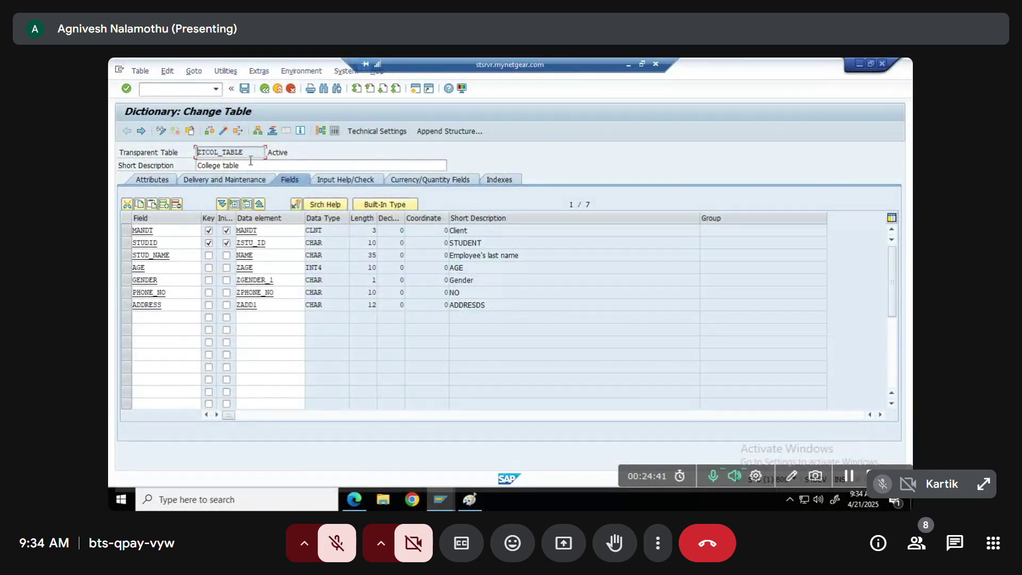
Open ZSTU_ID's domain ZNIVI in change mode and verify its value table is ZTCOL_TABLE
double_click(226, 150)
left_click(252, 243)
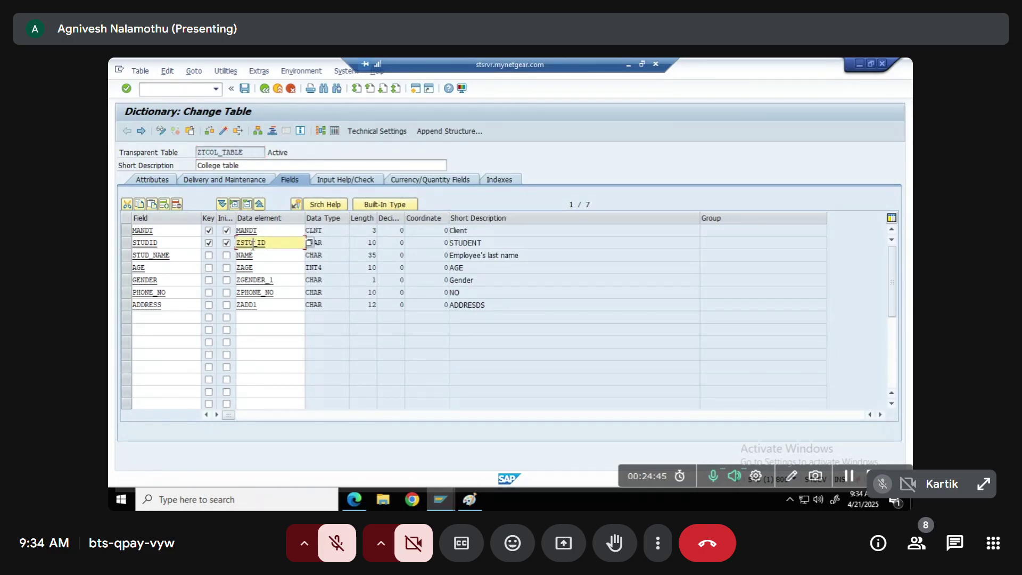
double_click(250, 244)
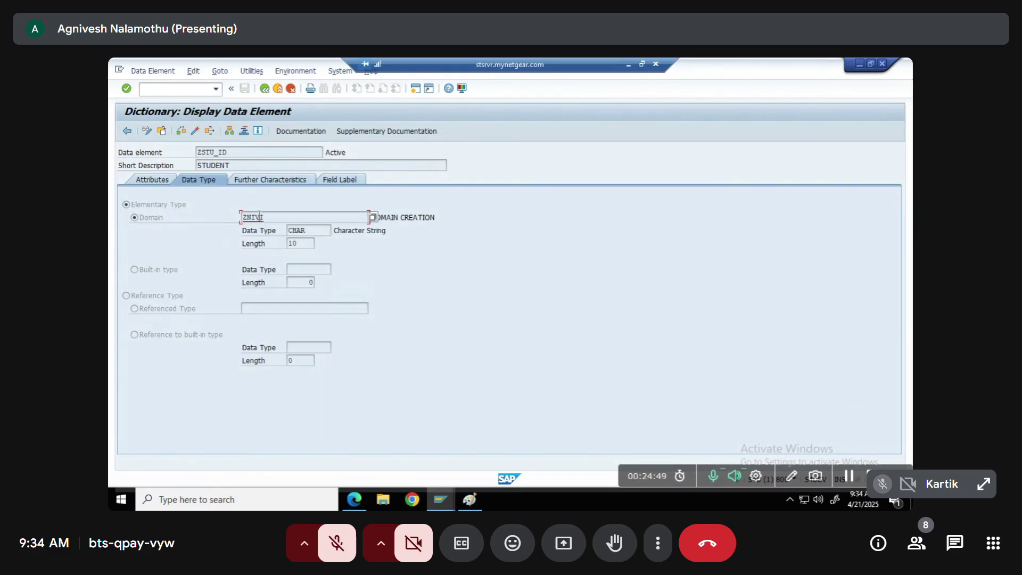
double_click(260, 217)
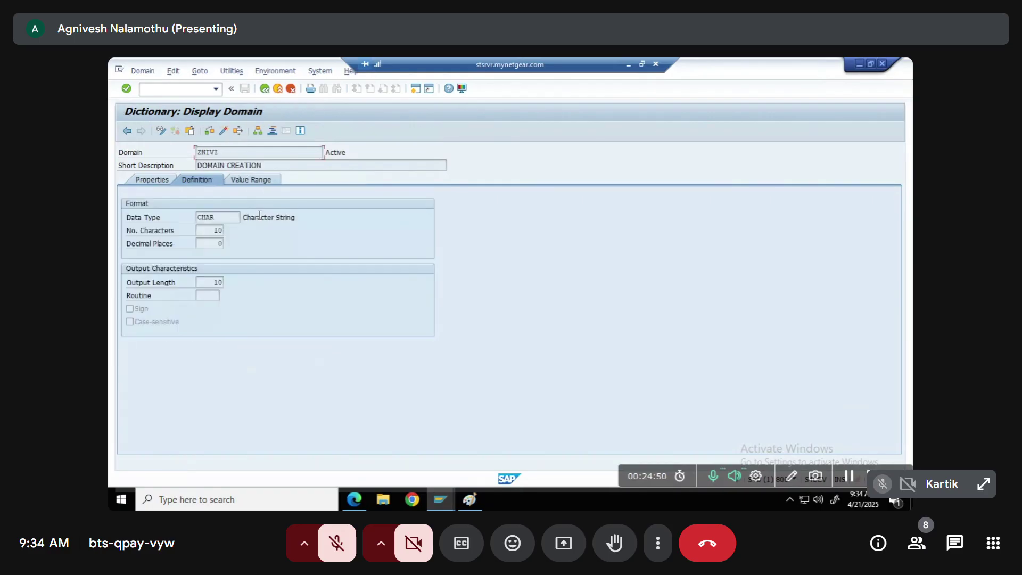
left_click(161, 131)
left_click(253, 180)
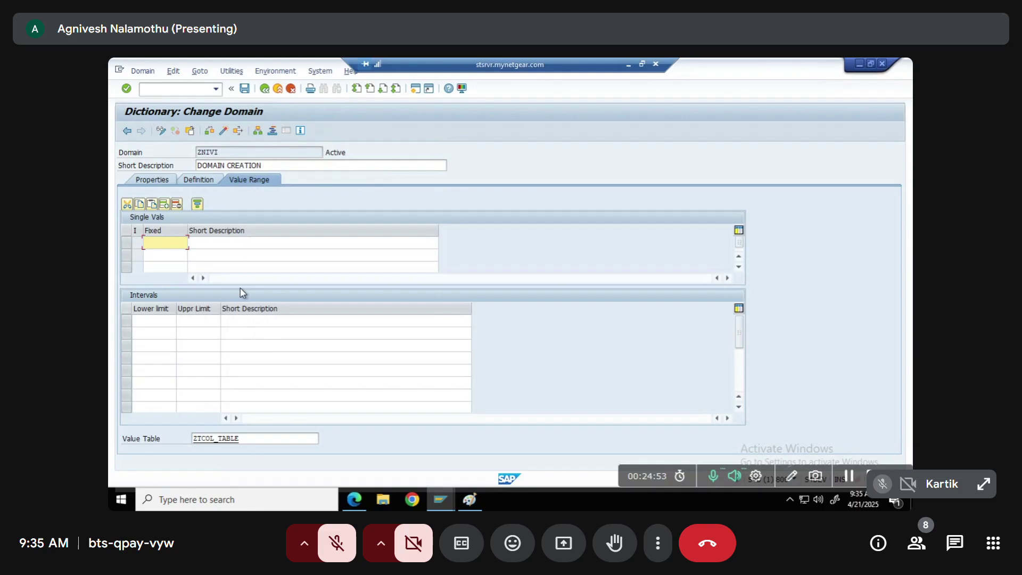
left_click(242, 434)
left_click(264, 88)
Back on ZTCOL_TABLE, activate the table to regenerate the active object
left_click(265, 89)
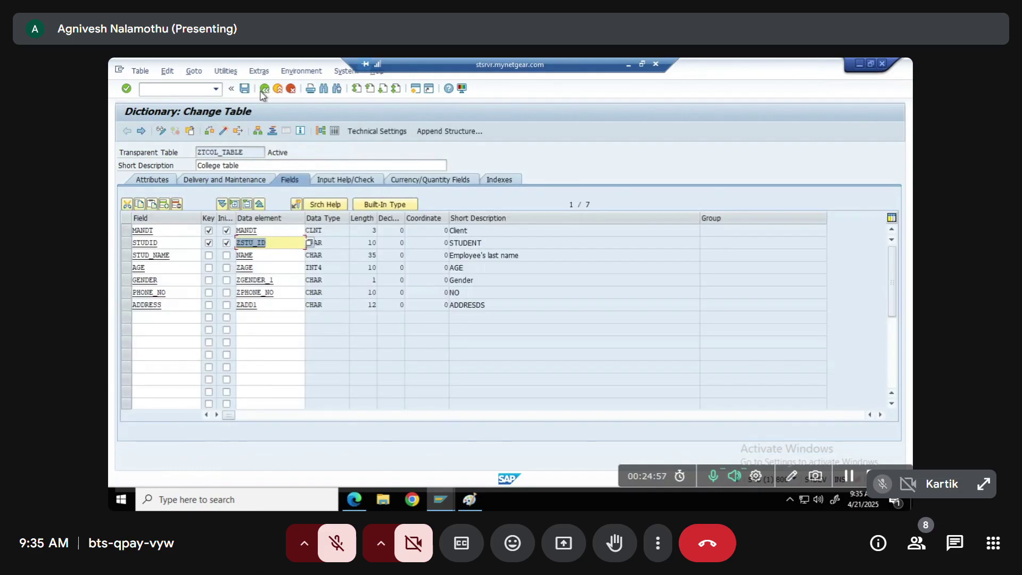
left_click(223, 131)
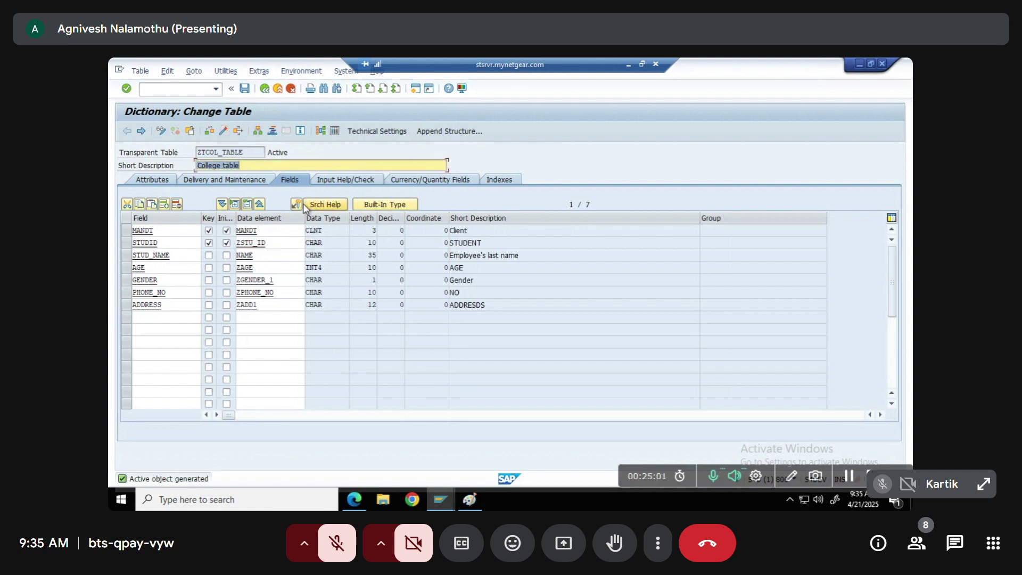
key("alt+Tab")
key("alt+Tab")
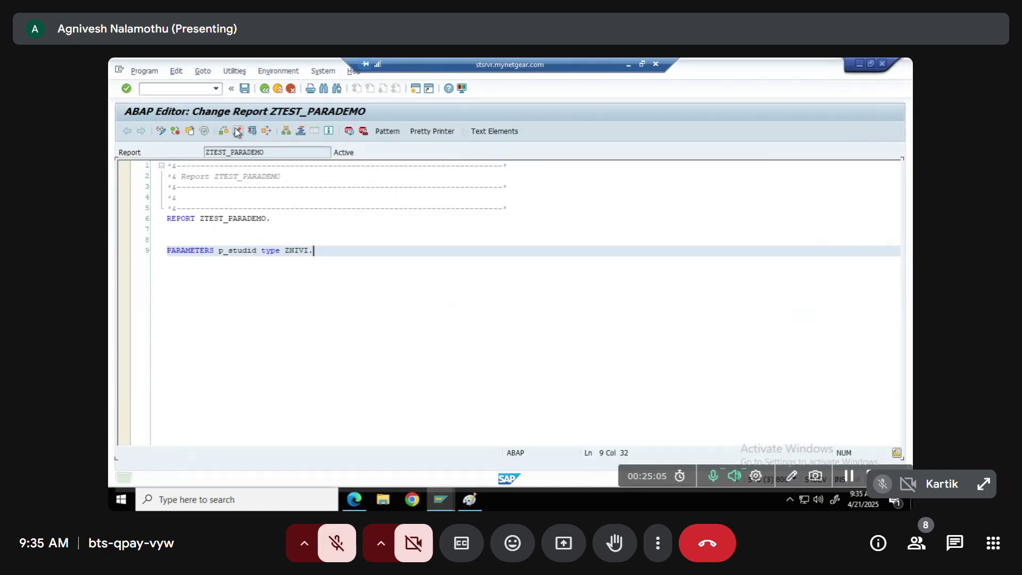
Run ZTEST_PARADEMO once, then paste ZTCOL_TABLE into p_studid's type on line 9
left_click(254, 132)
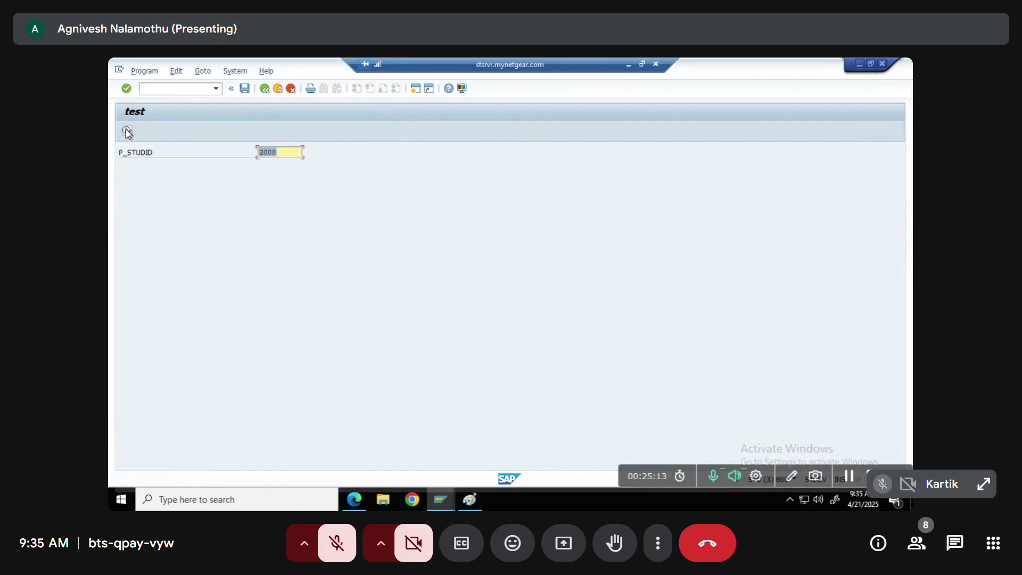
left_click(264, 90)
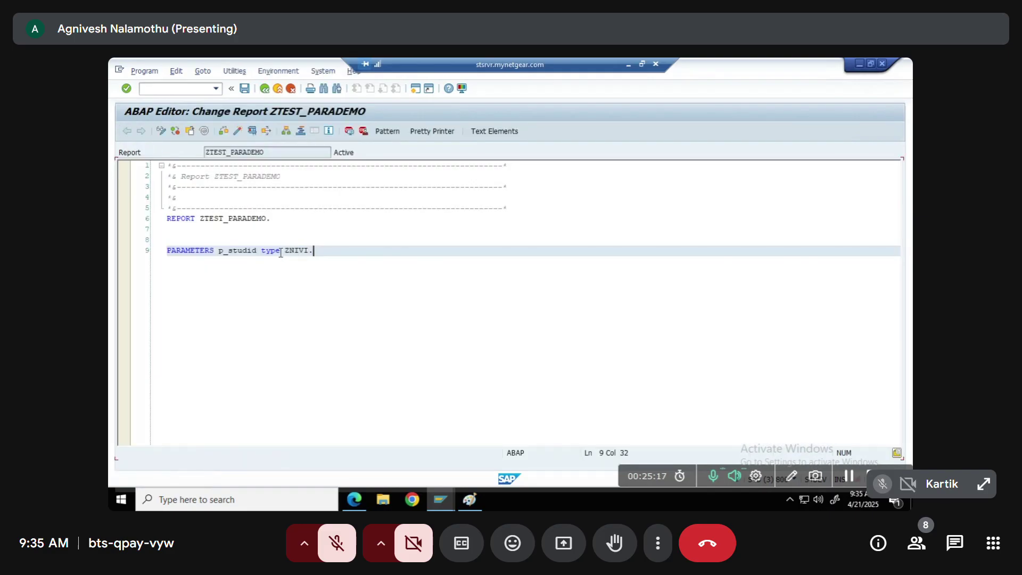
key("alt+Tab")
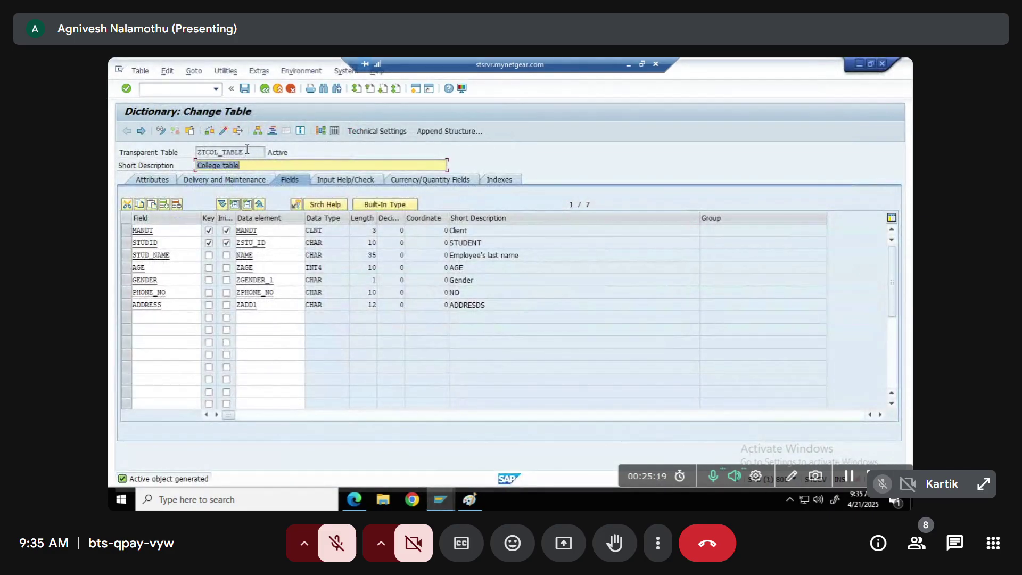
left_click_drag(250, 150, 137, 144)
key("ctrl+c")
key("alt+Tab")
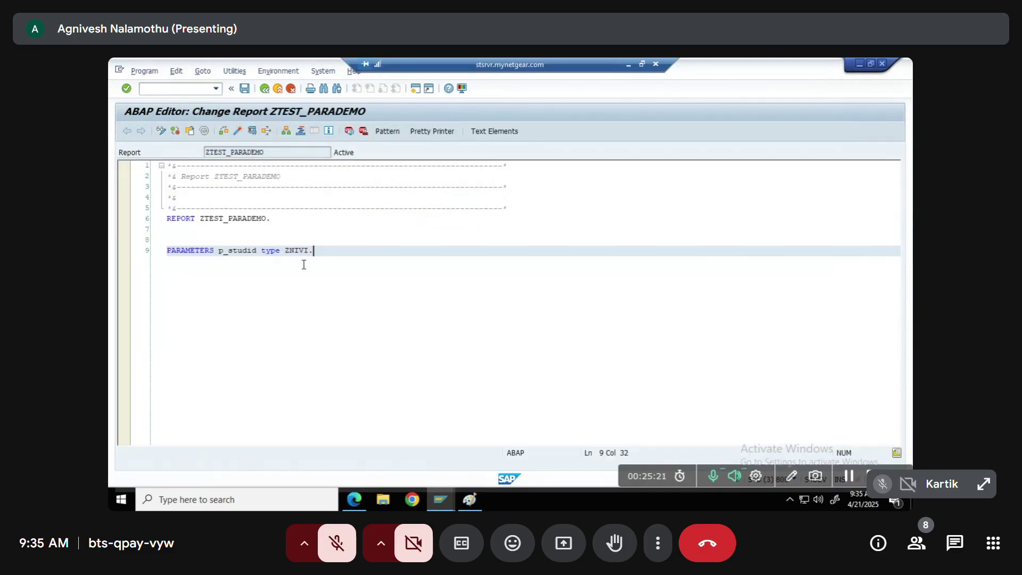
key("ctrl+v")
Replace ZNIVI with ZSTU_ID after the ZTCOL_TABLE- prefix and try activating the report
key("alt+Tab")
left_click(252, 242)
key("alt+Tab")
left_click(341, 251)
left_click_drag(343, 251, 363, 251)
type("ZSTU_ID")
left_click(237, 130)
key("Return")
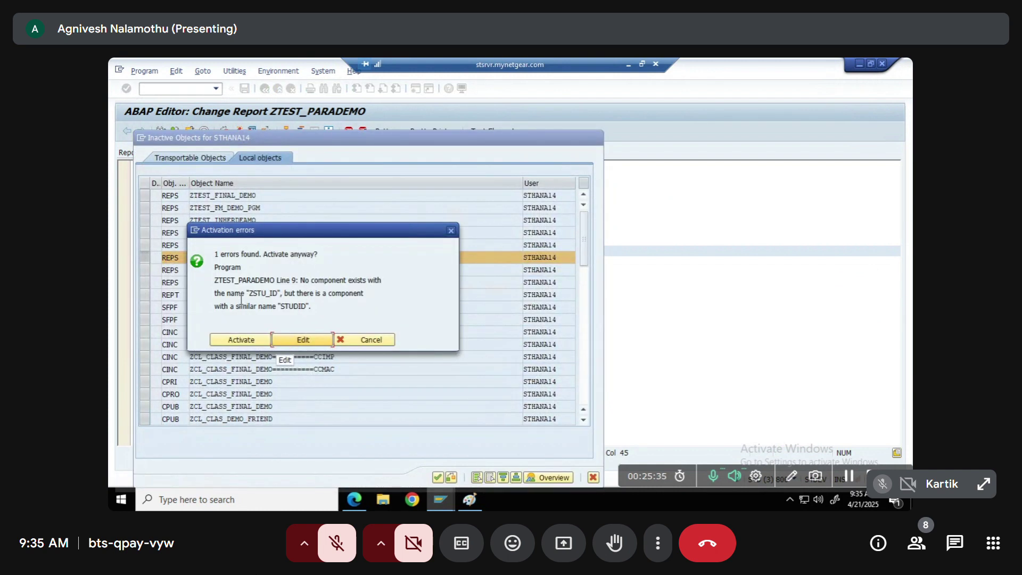
Fix the activation error by deleting the ZTCOL_TABLE- prefix, leaving TYPE ZSTU_ID, and reactivate
key("alt+Tab")
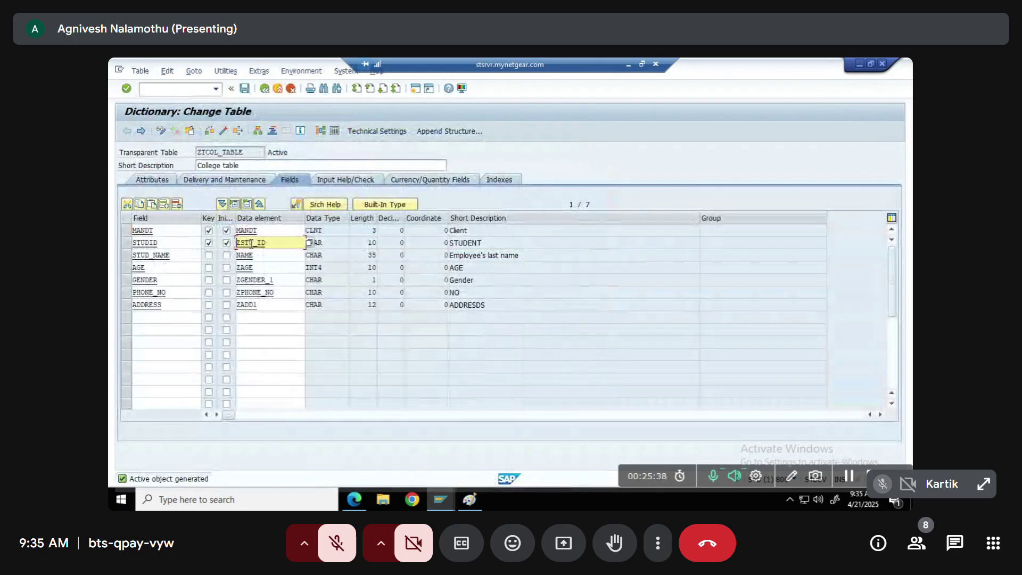
left_click(162, 243)
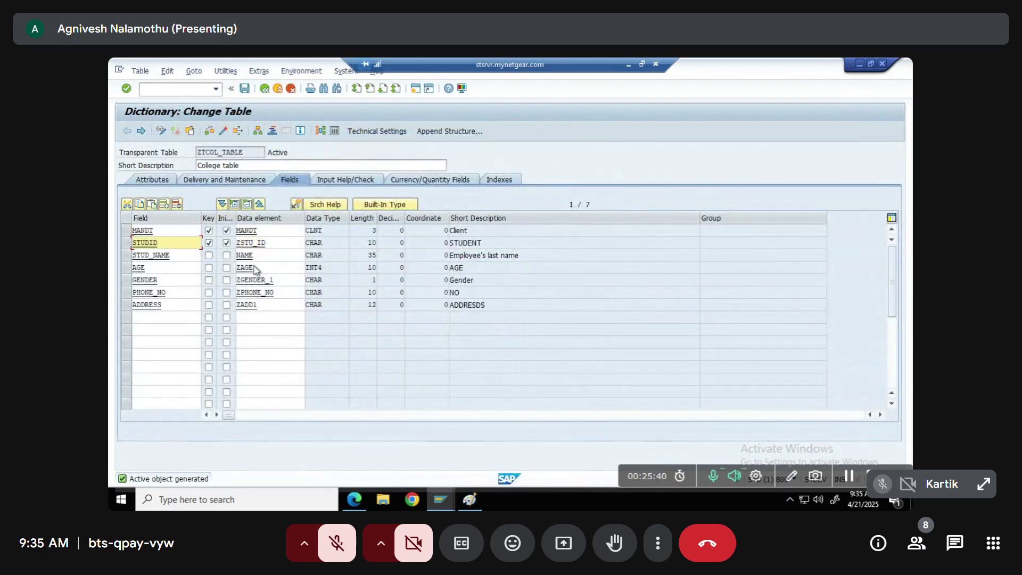
key("alt+Tab")
left_click(295, 339)
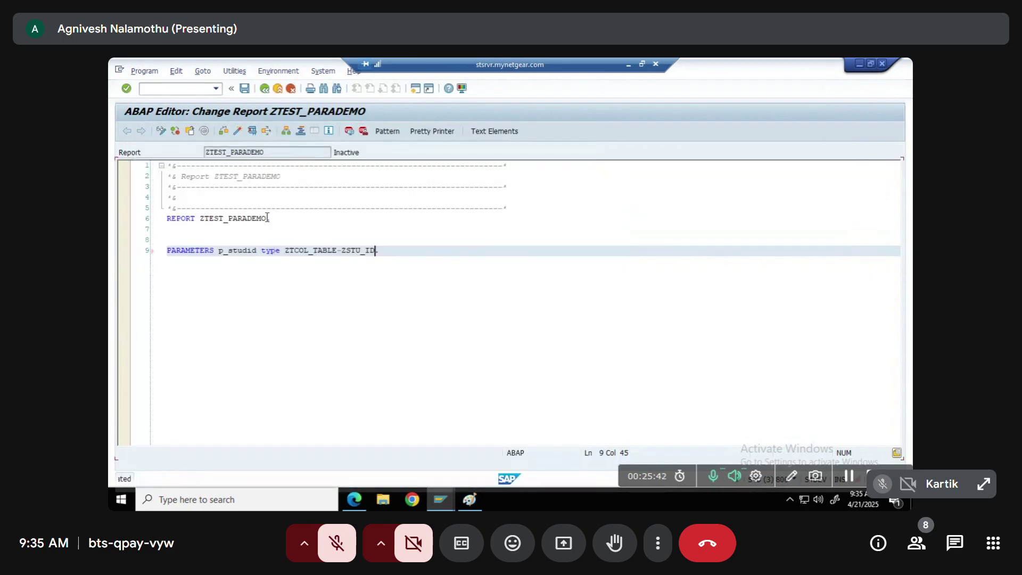
left_click_drag(288, 250, 343, 250)
key("Delete")
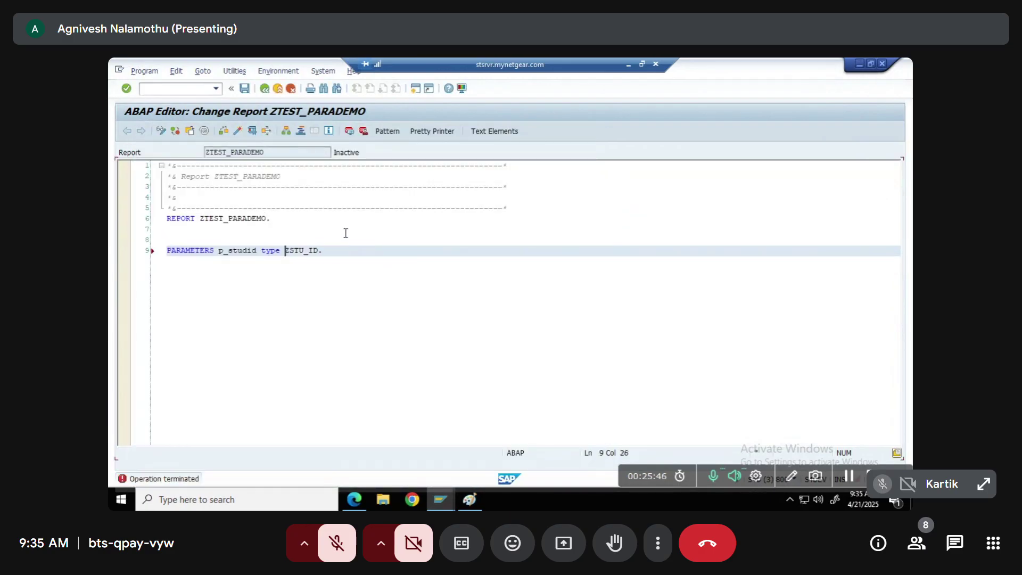
left_click(238, 130)
key("Return")
Run the report to see its input screen, then return and select the line 9 declaration
left_click(253, 131)
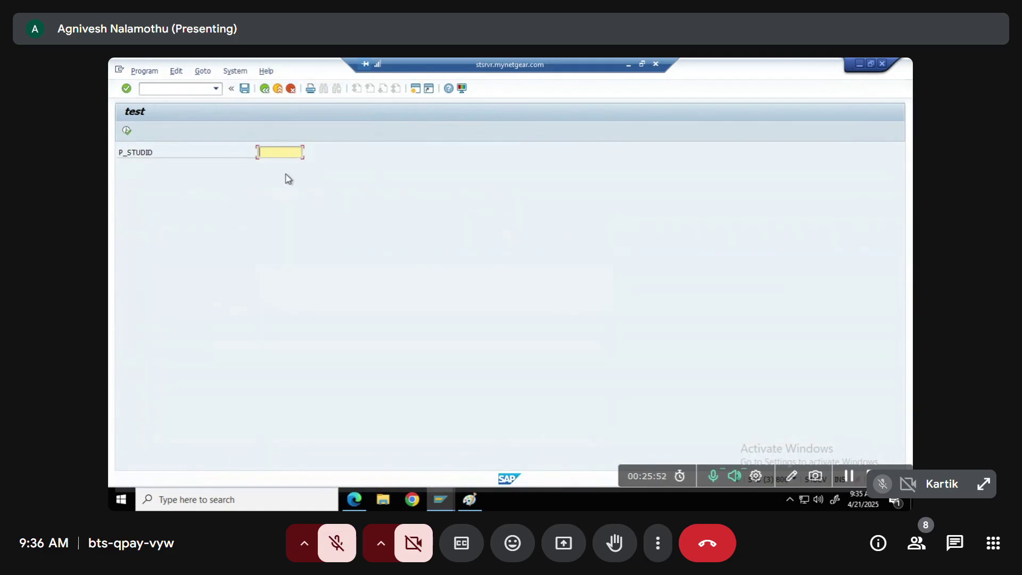
key("ctrl+a")
left_click(264, 88)
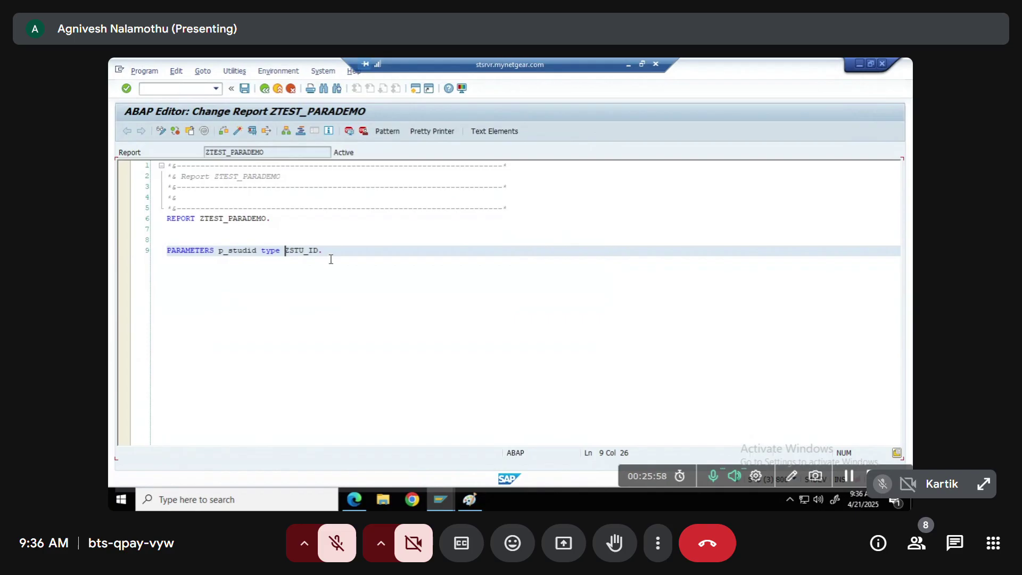
left_click_drag(323, 250, 206, 254)
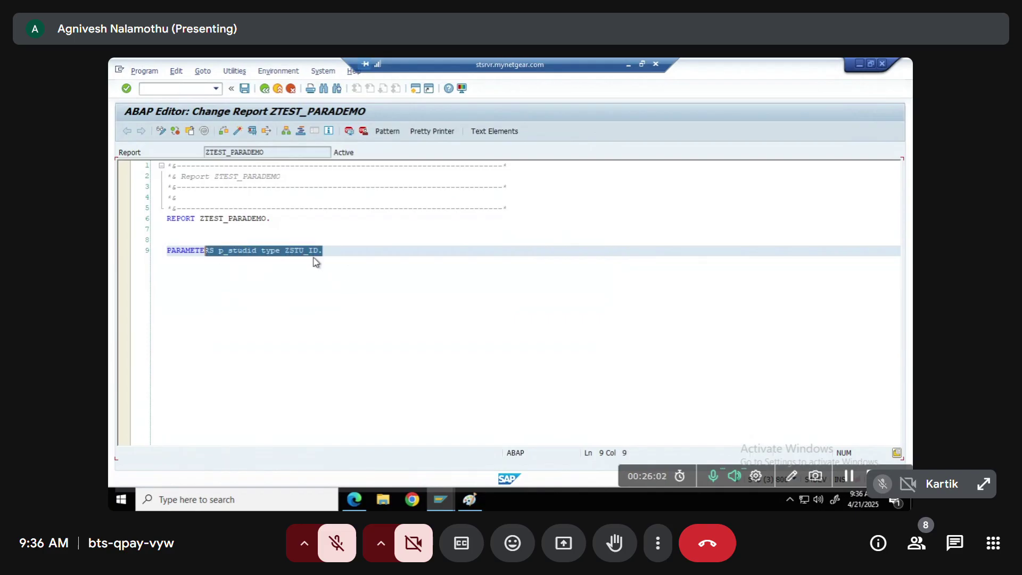
key("alt+Tab")
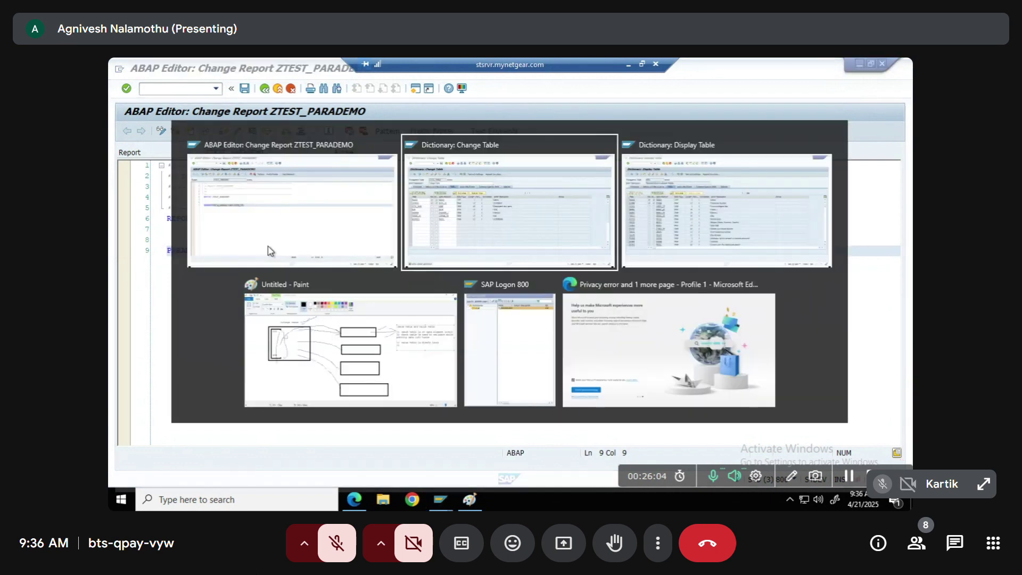
key("alt+Tab")
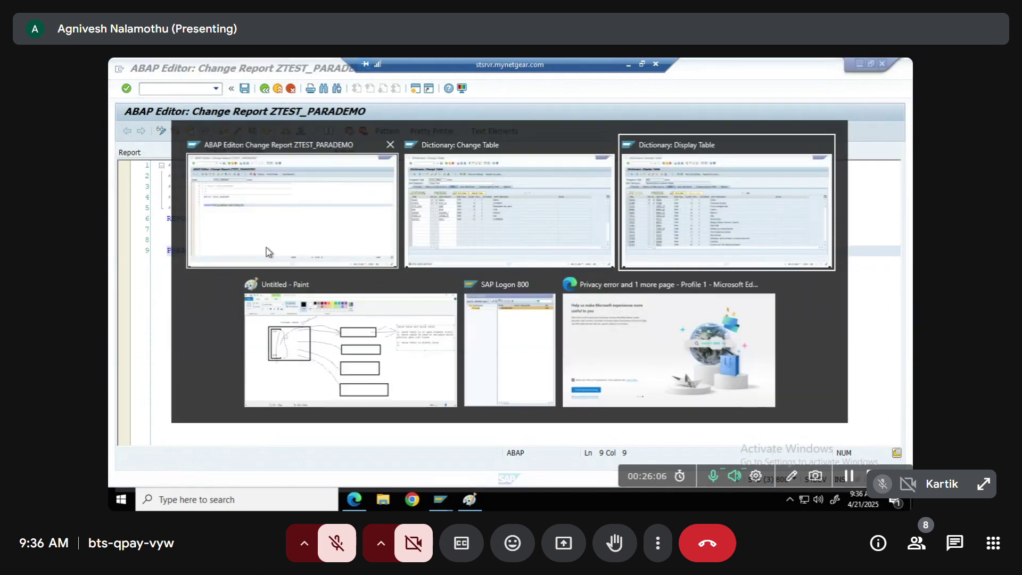
key("alt+shift+Tab")
key("alt+Tab")
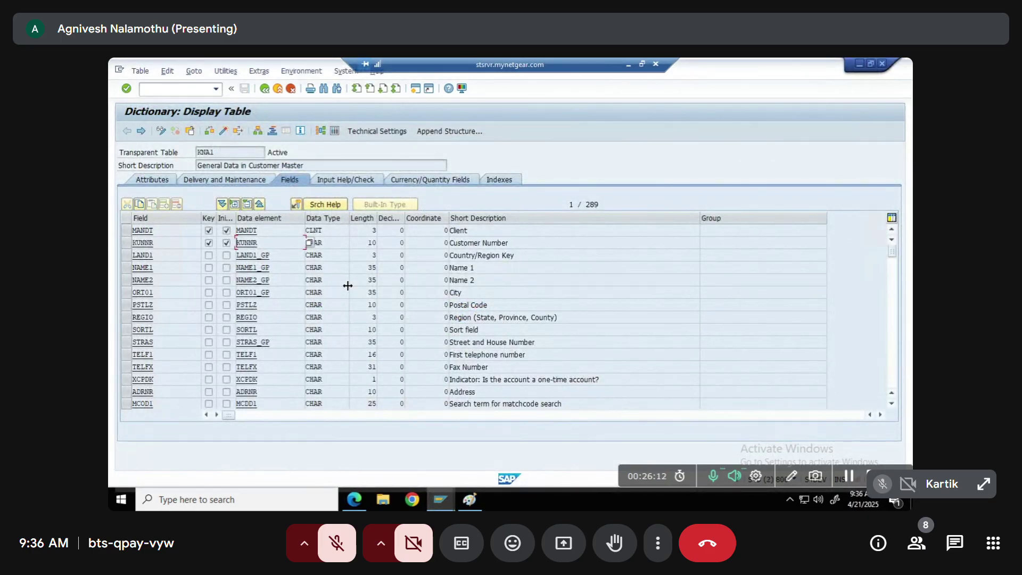
double_click(251, 243)
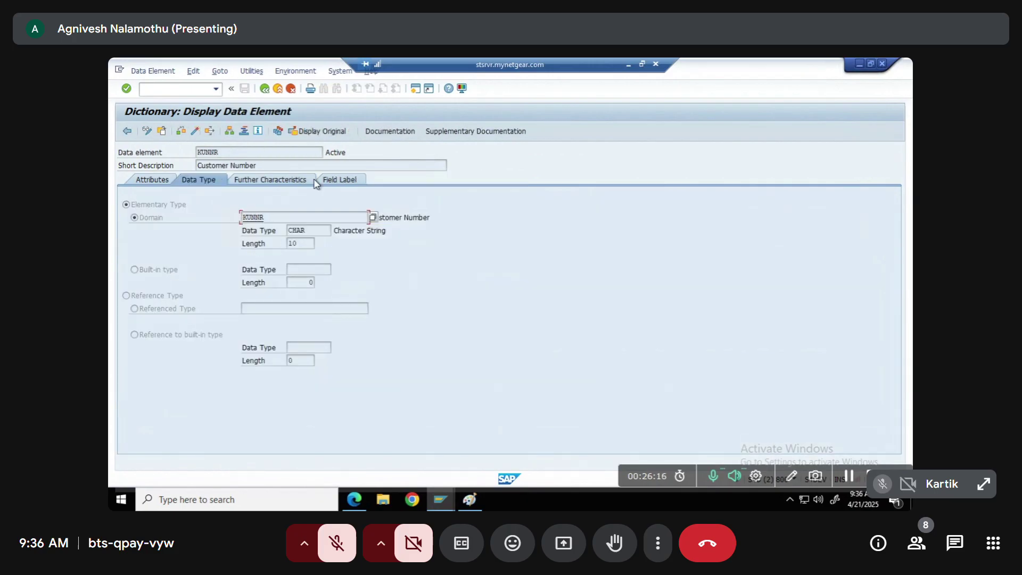
left_click(328, 180)
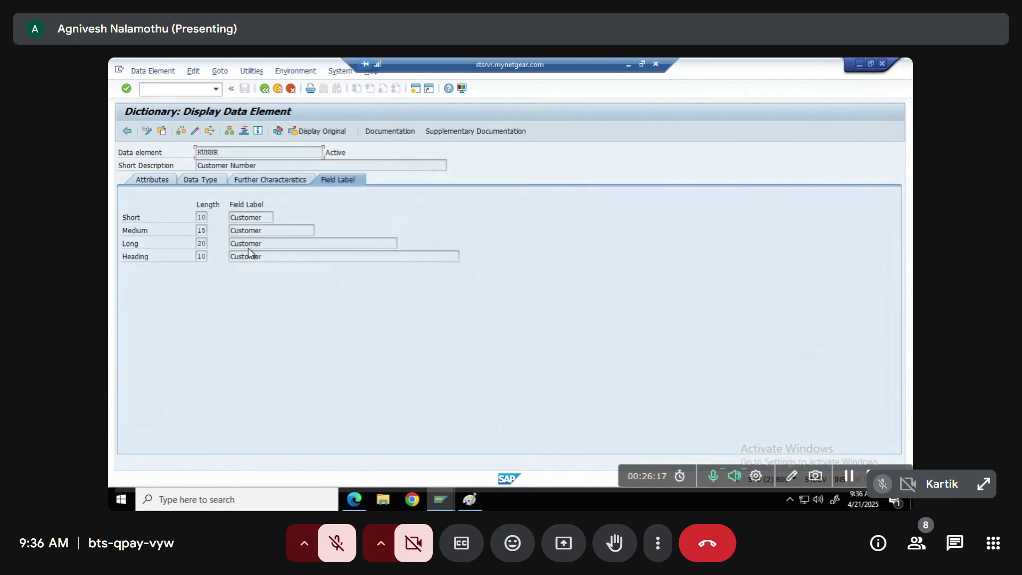
left_click(213, 180)
double_click(256, 216)
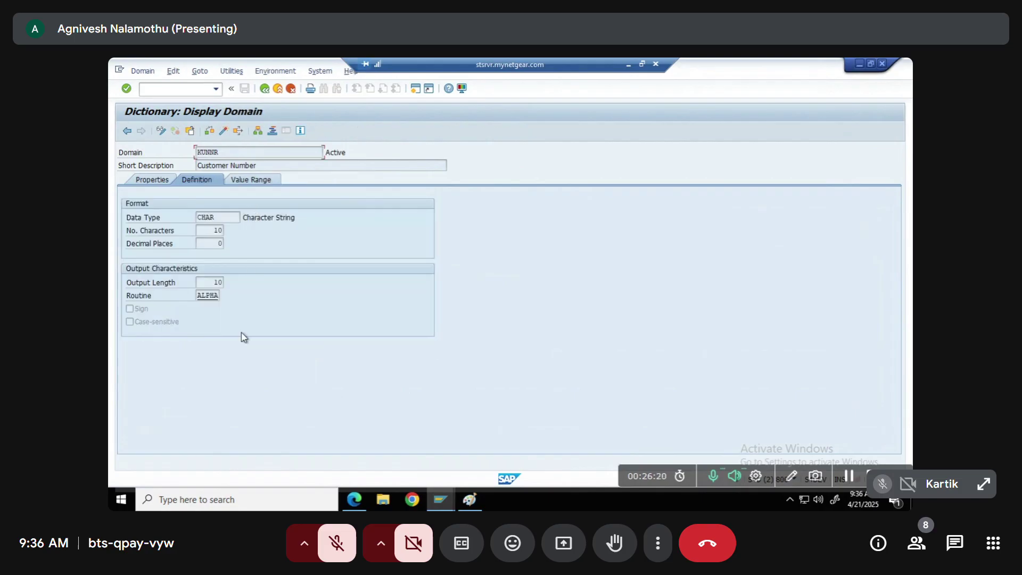
left_click(251, 180)
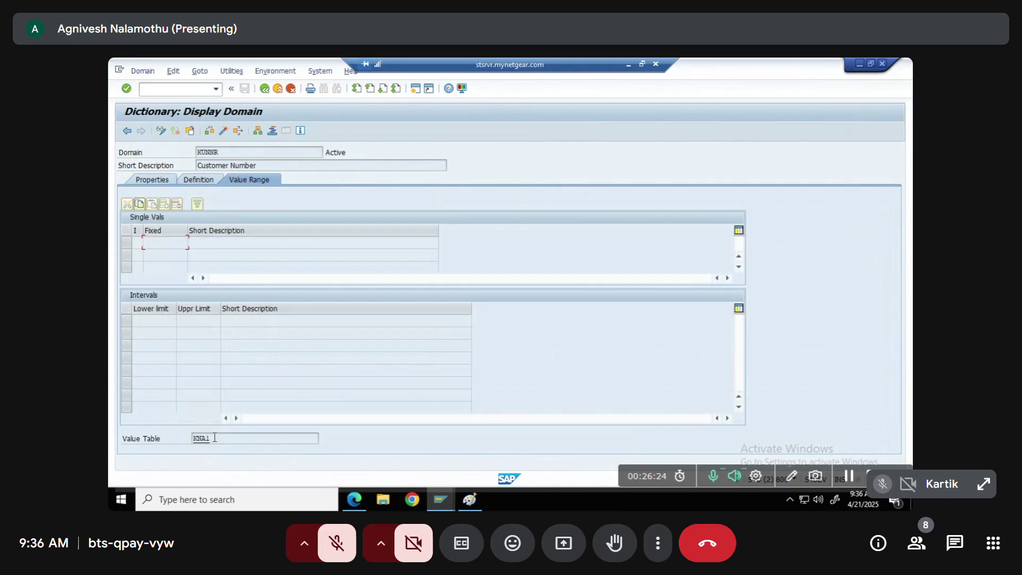
left_click_drag(213, 440, 116, 427)
left_click_drag(224, 153, 171, 151)
key("ctrl+c")
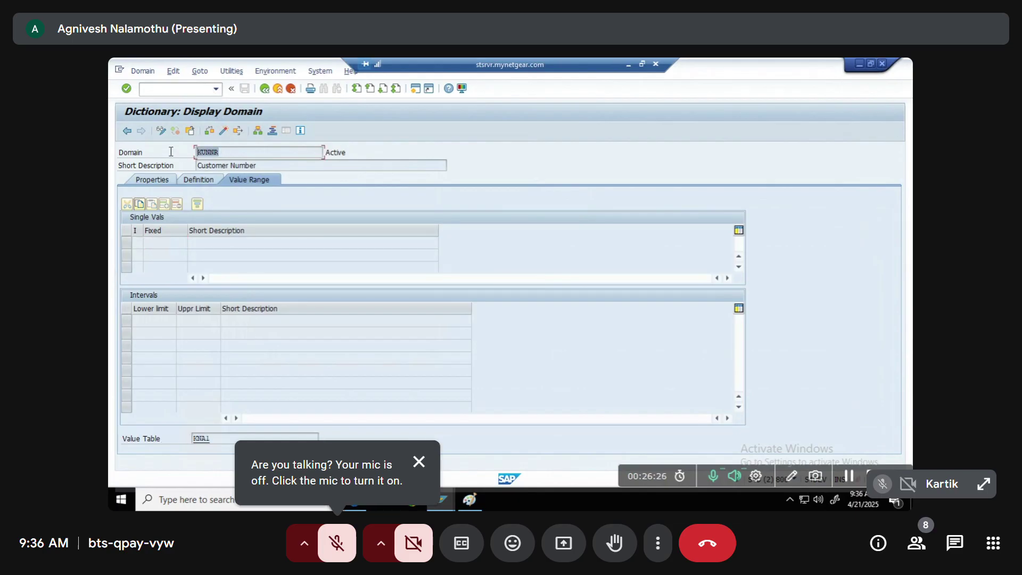
key("F3")
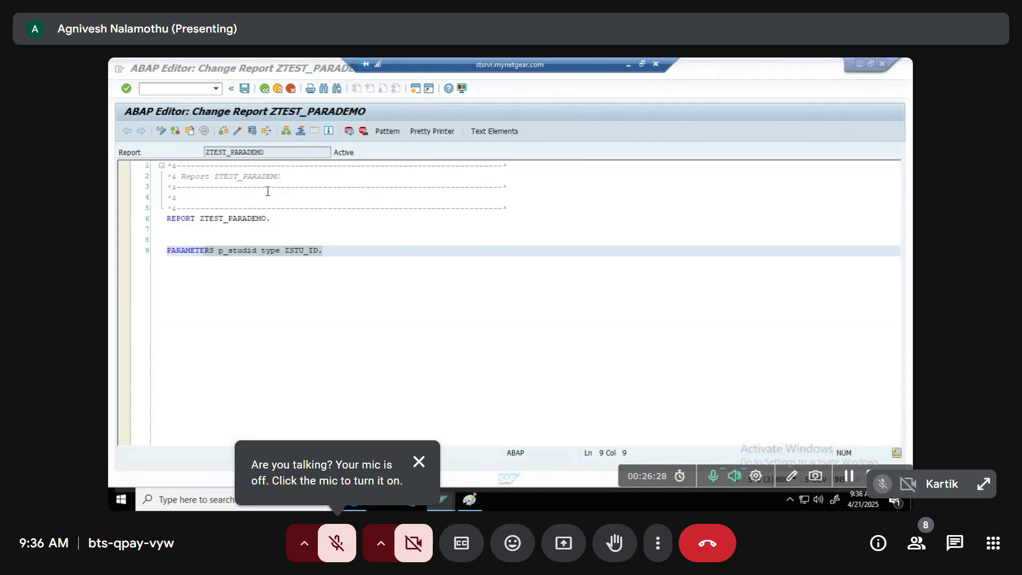
Change p_studid's type from ZSTU_ID to KUNNR, activate, and run the report
left_click_drag(285, 251, 321, 251)
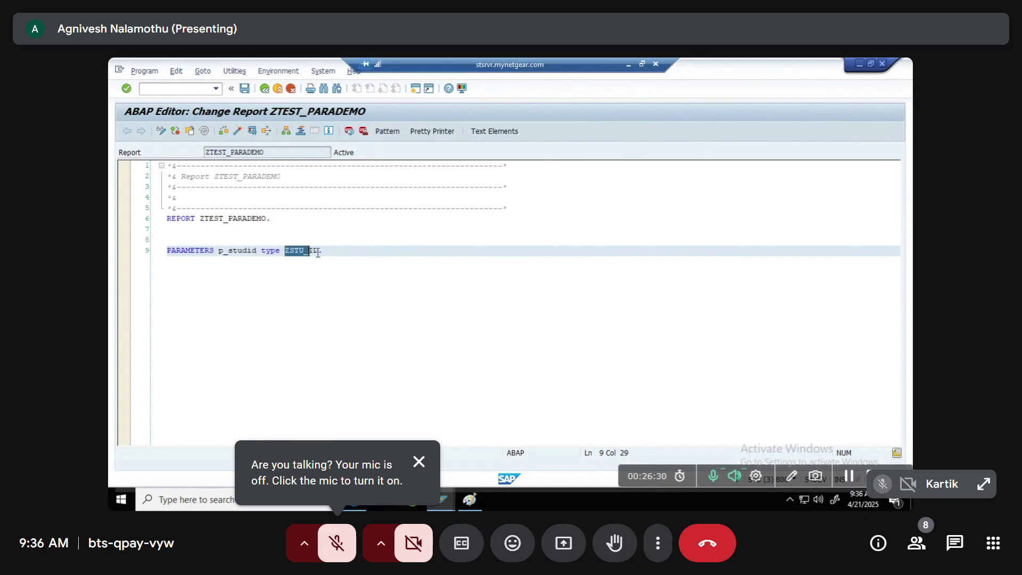
key("ctrl+v")
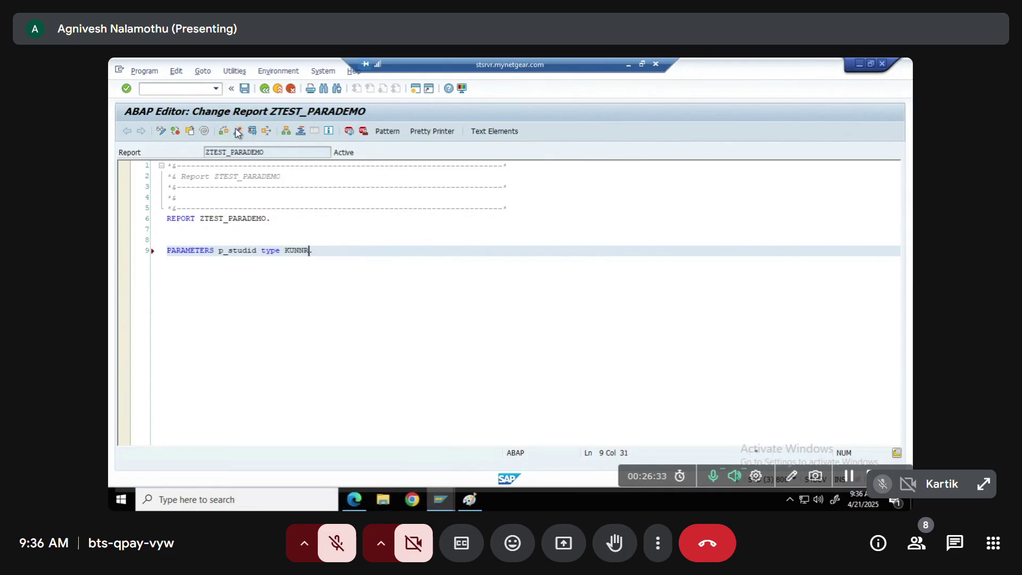
left_click(238, 131)
key("Return")
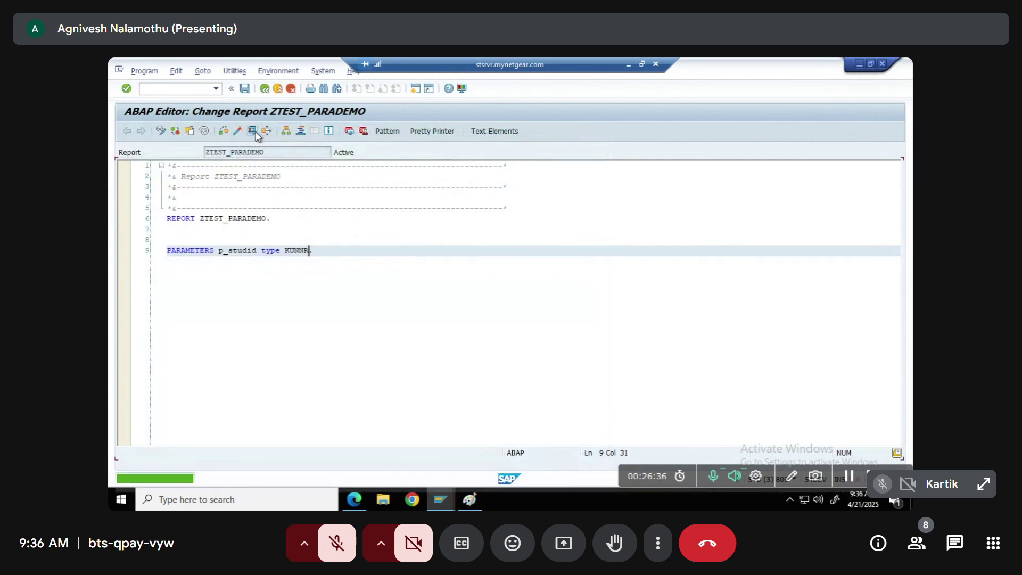
left_click(254, 132)
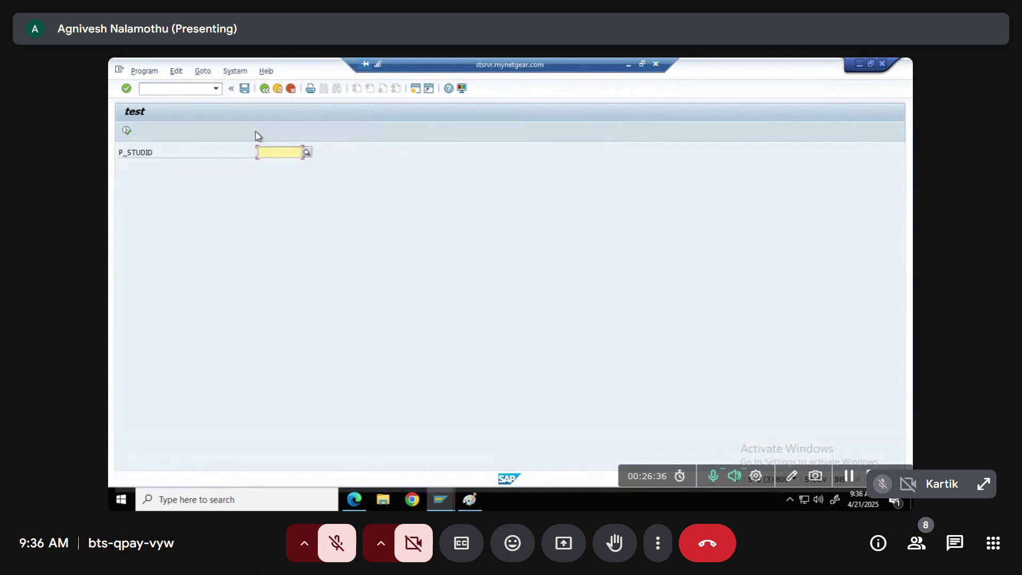
Open P_STUDID's F4 customer list unrestricted and pick a customer from it
left_click(307, 153)
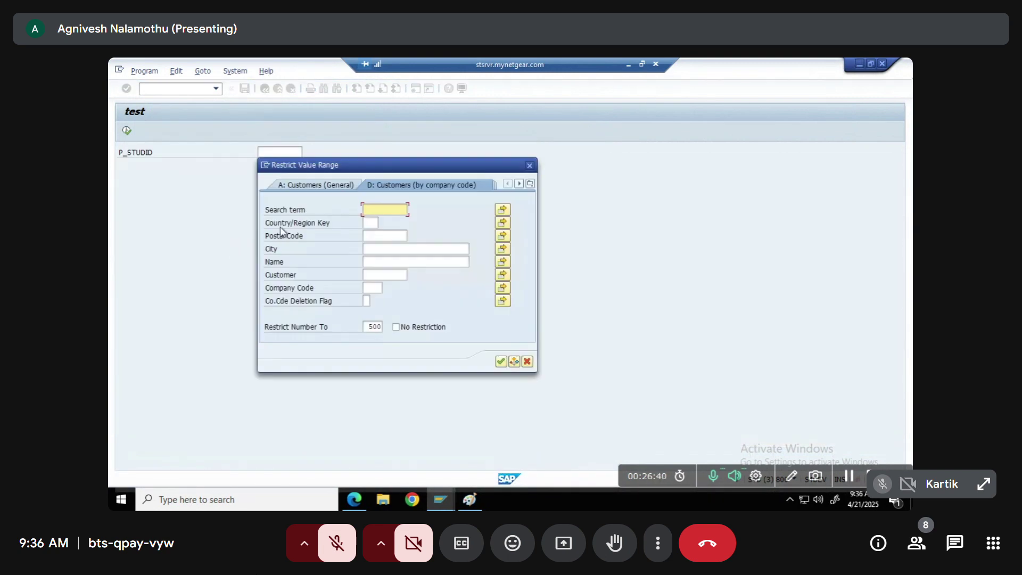
key("Return")
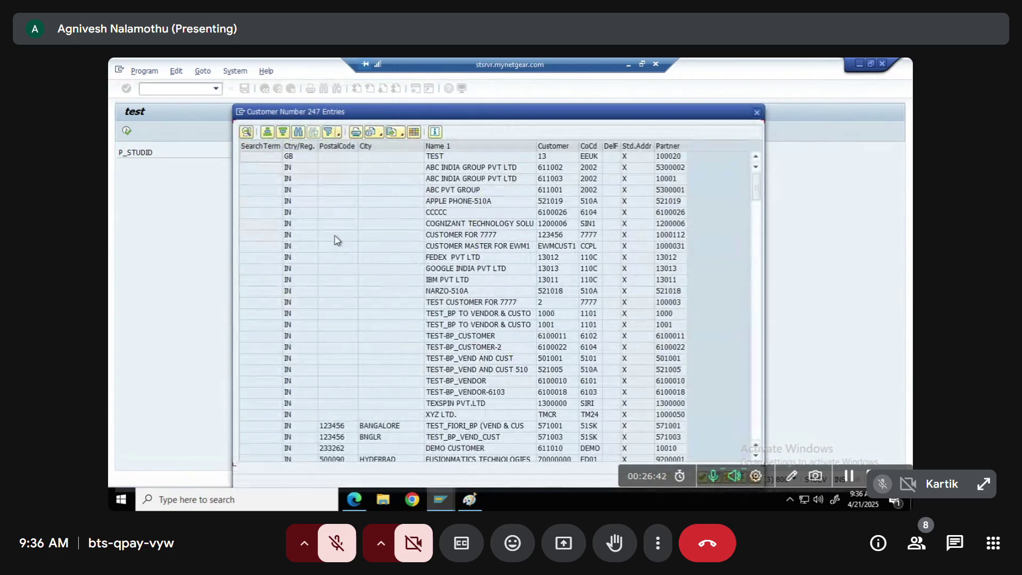
scroll(498, 335, "down", 3)
scroll(498, 336, "down", 2)
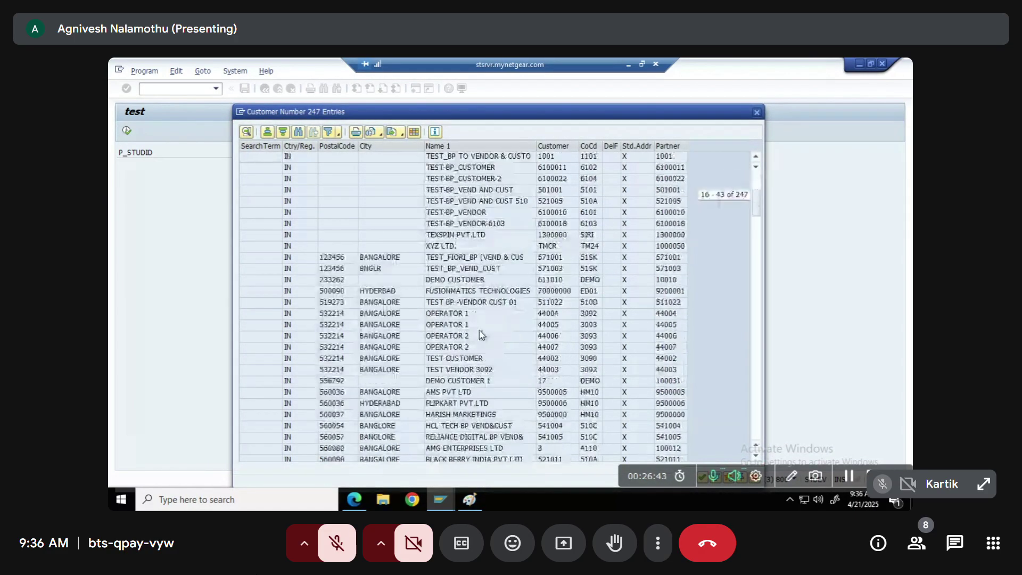
double_click(331, 258)
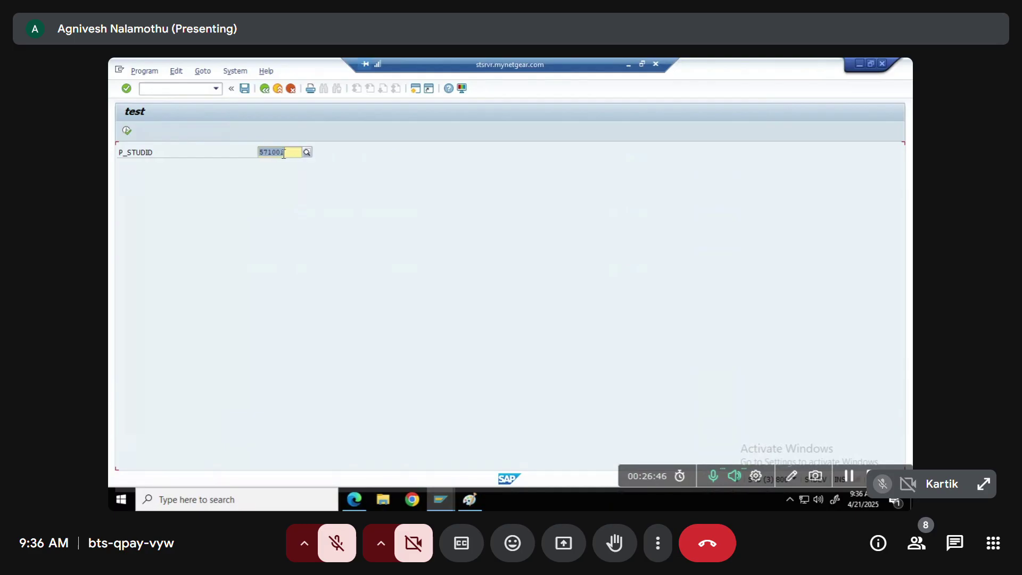
Reopen the customer number hit list, close it unused, and return to the report source
left_click(284, 153)
left_click(307, 152)
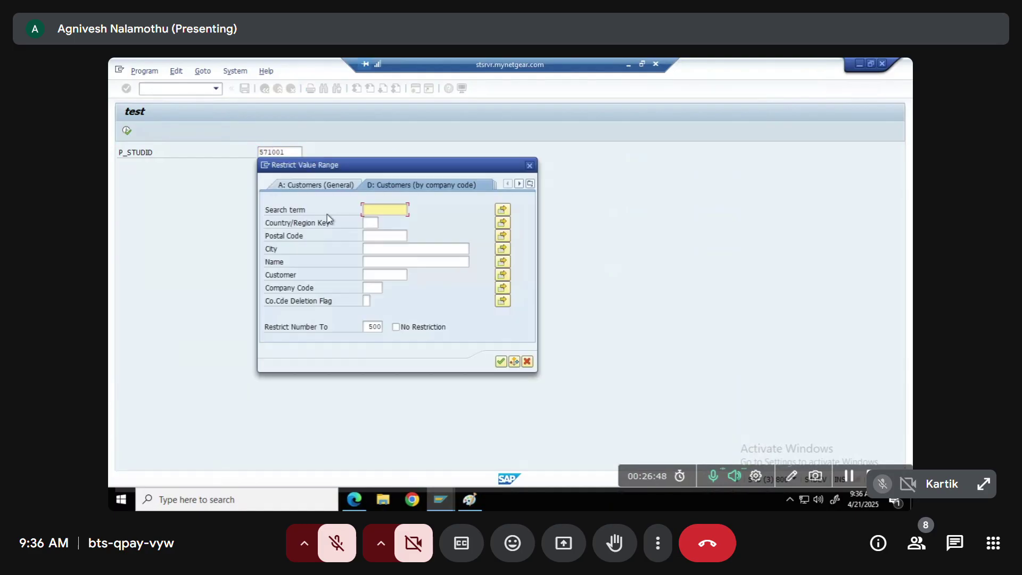
left_click(394, 258)
key("Return")
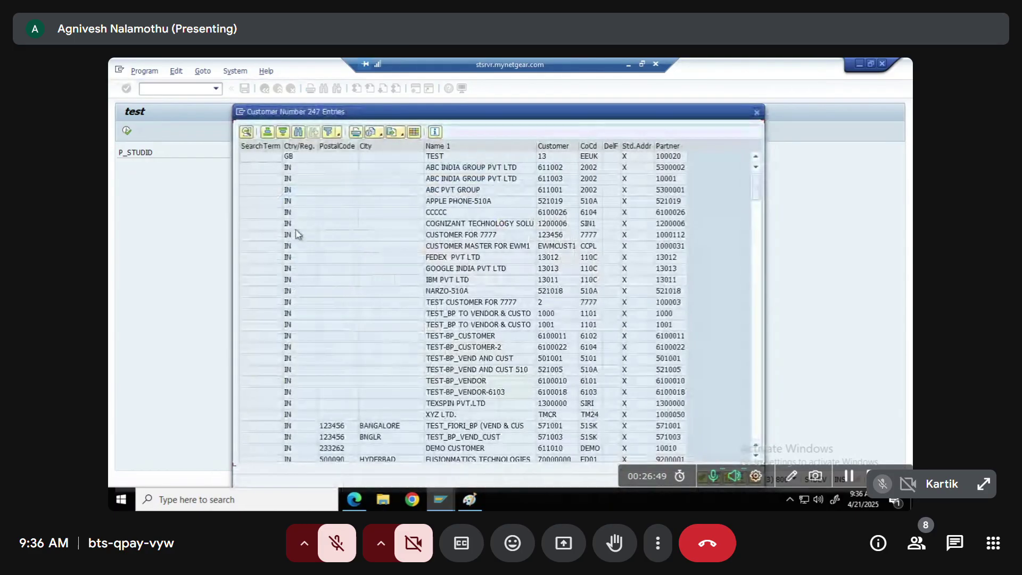
key("Escape")
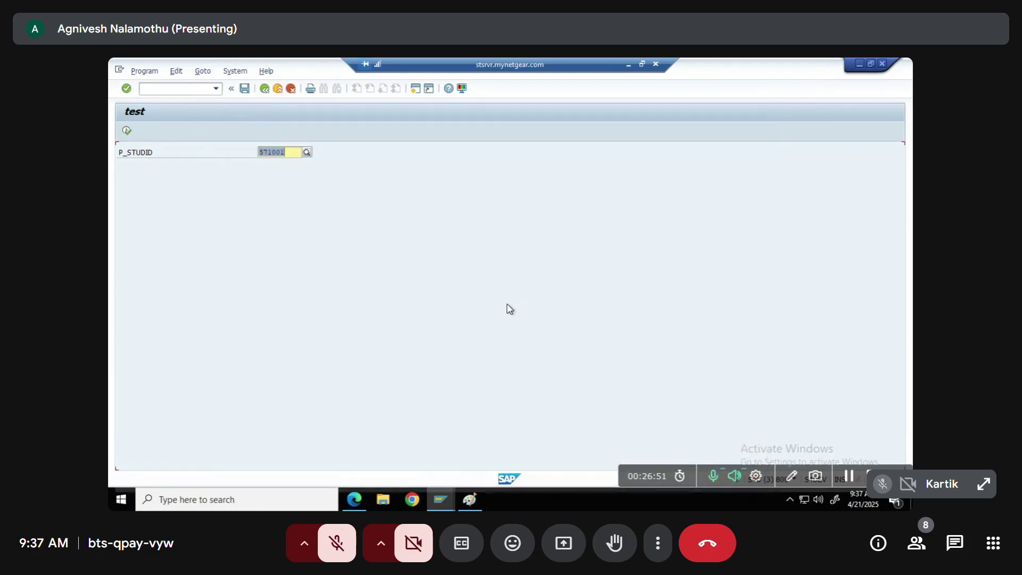
key("F3")
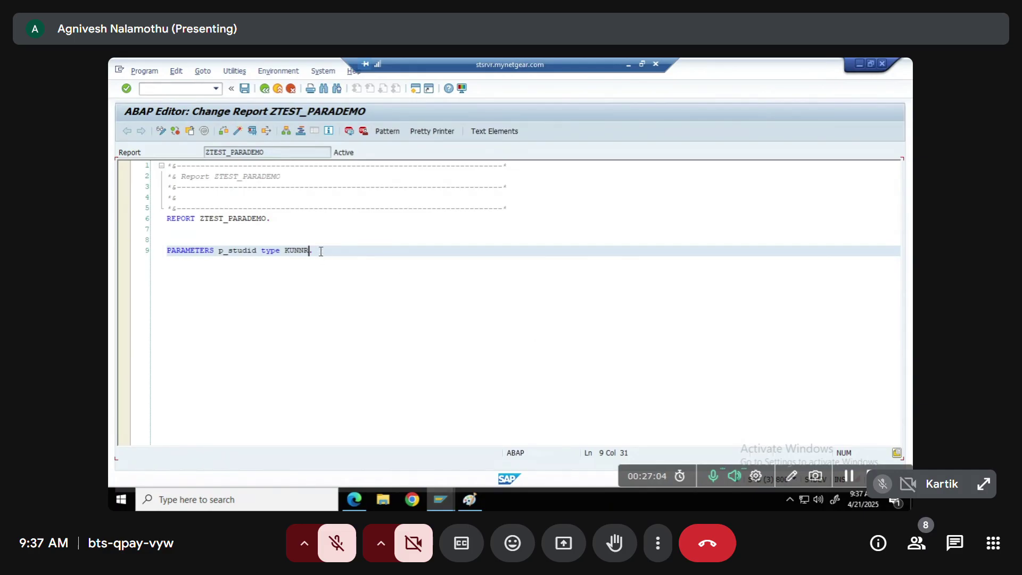
Back out of the report editor to Easy Access and start SE11
key("F3")
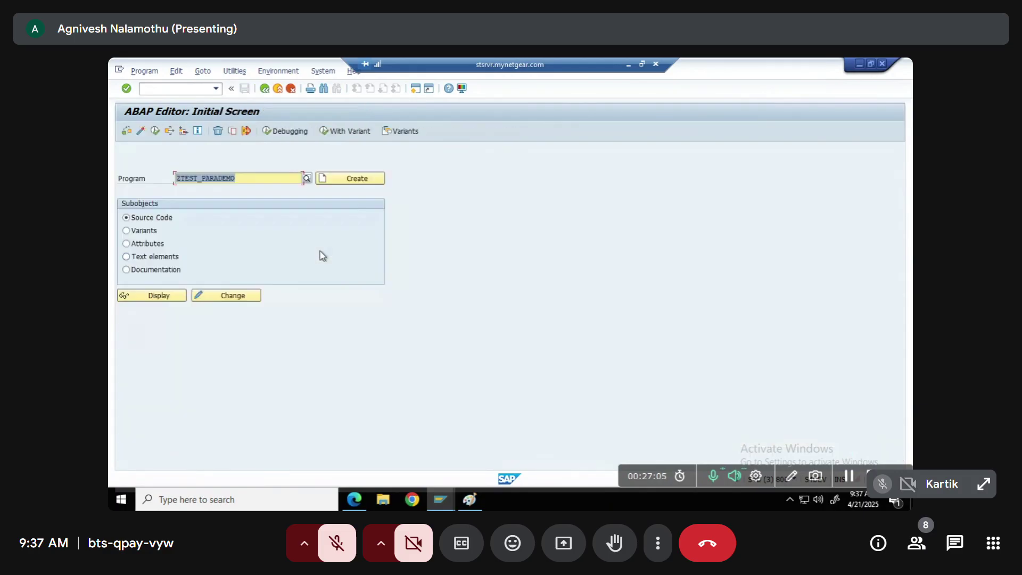
key("F3")
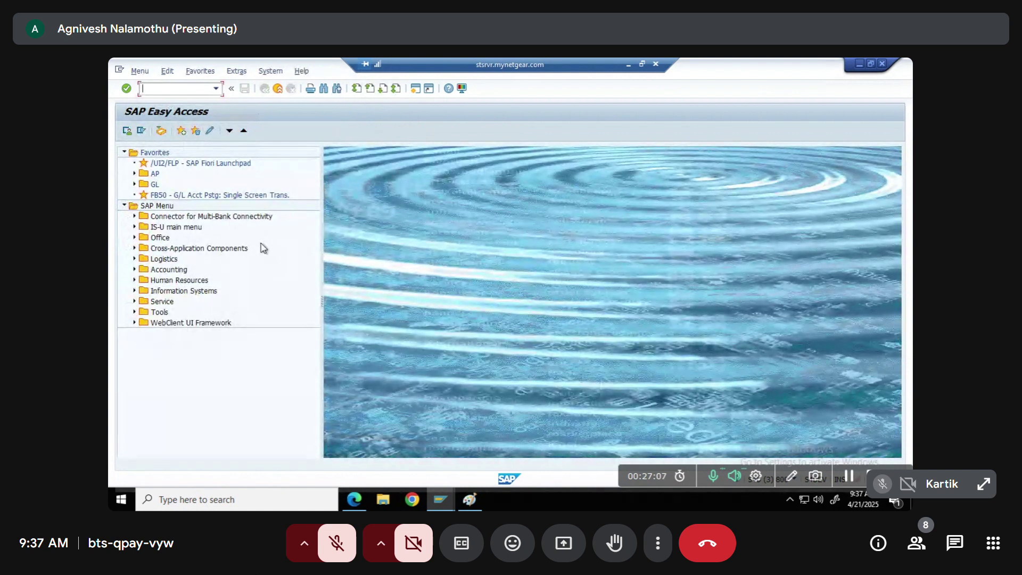
type("se11")
key("Return")
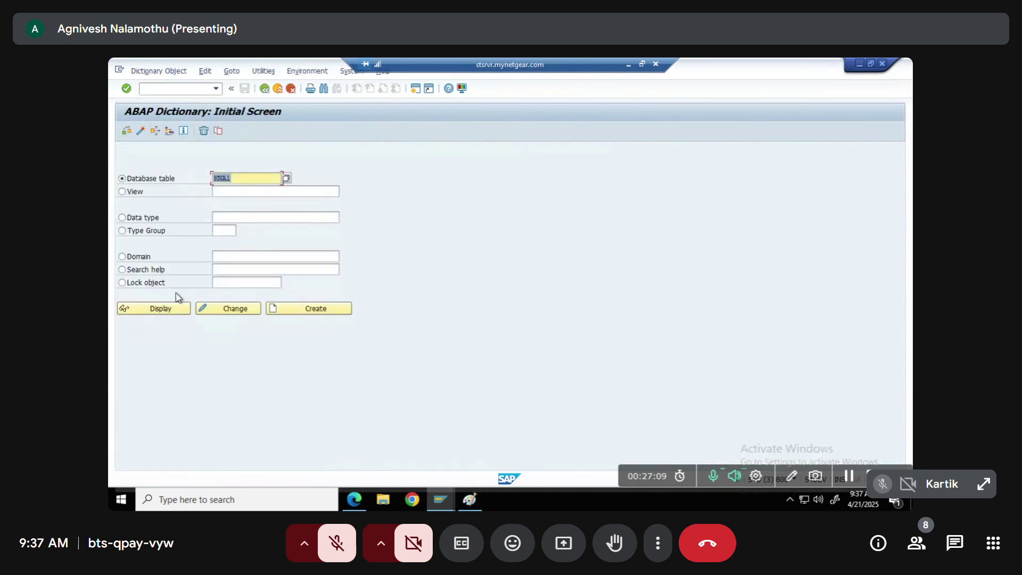
Toggle the object type between search help and database table KNA1, then show the Paint diagram
left_click(139, 274)
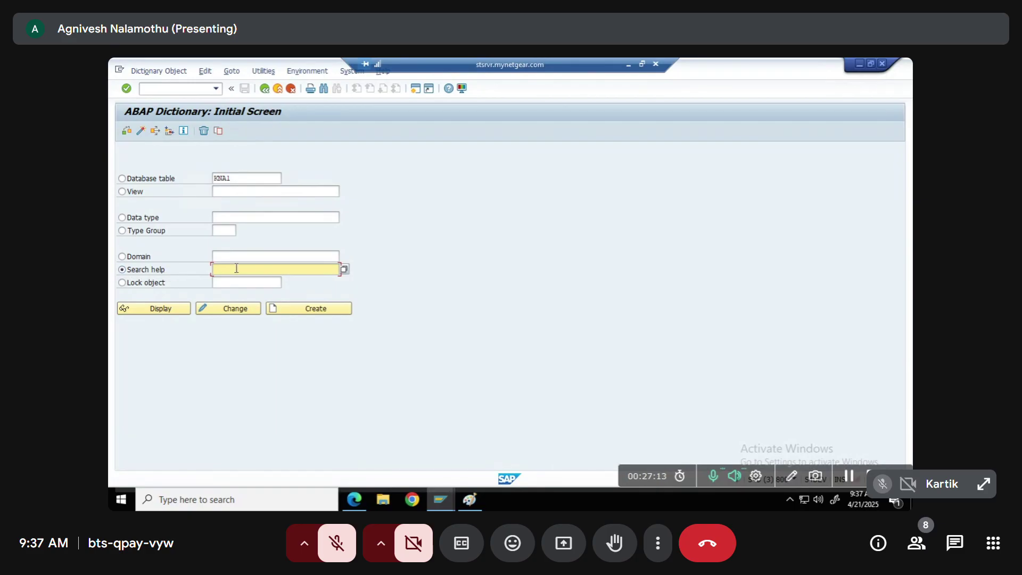
double_click(239, 178)
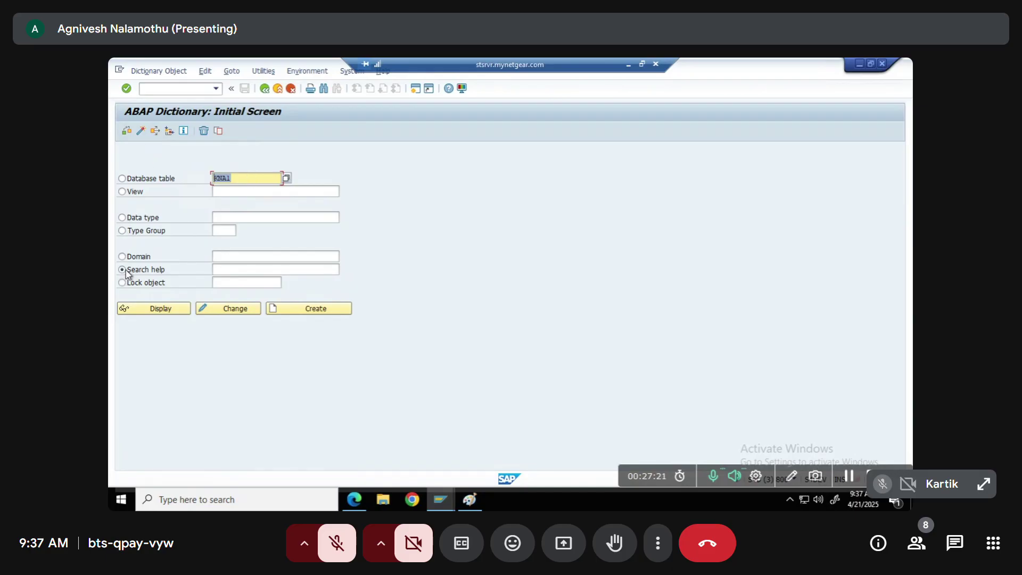
left_click(240, 269)
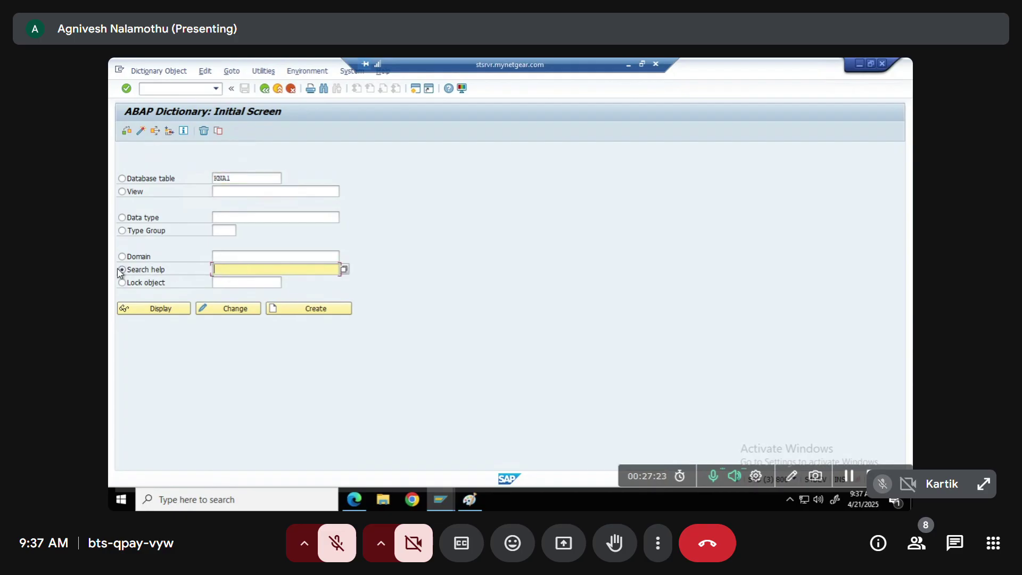
left_click(127, 180)
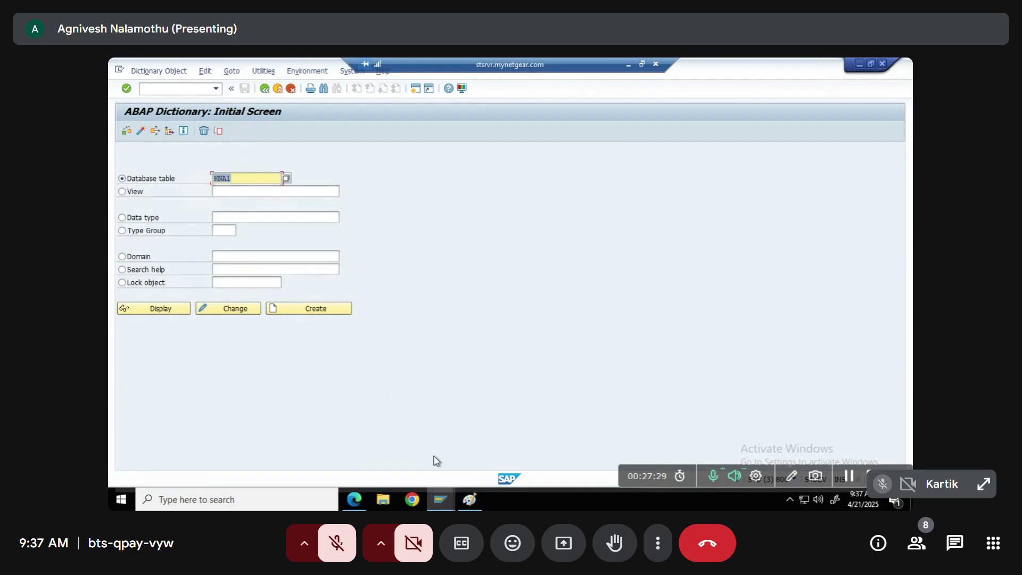
left_click(469, 499)
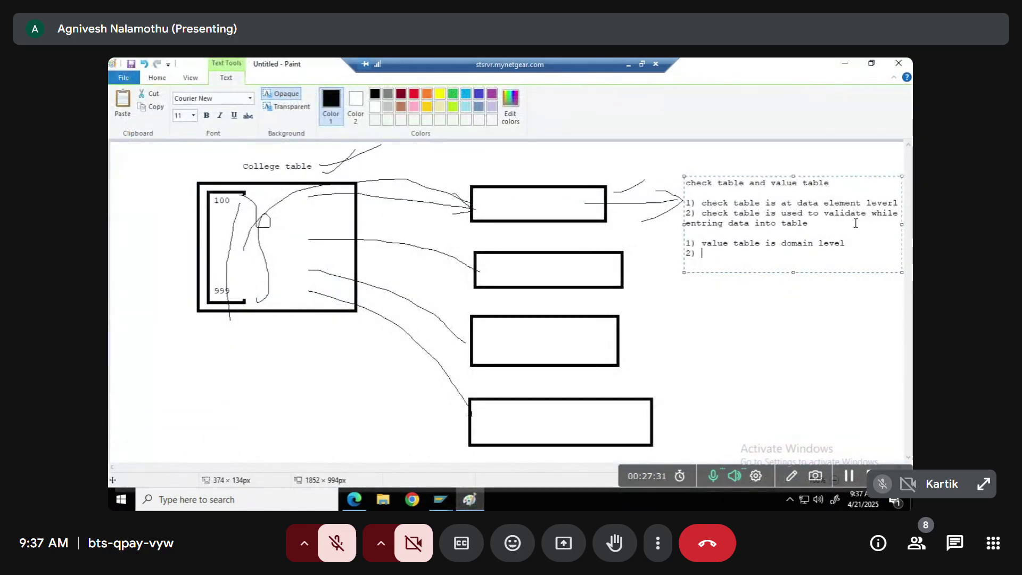
Highlight the check table and value table notes in Paint, then switch back to SAP
left_click_drag(824, 237, 748, 209)
left_click(767, 202)
key("alt+Tab")
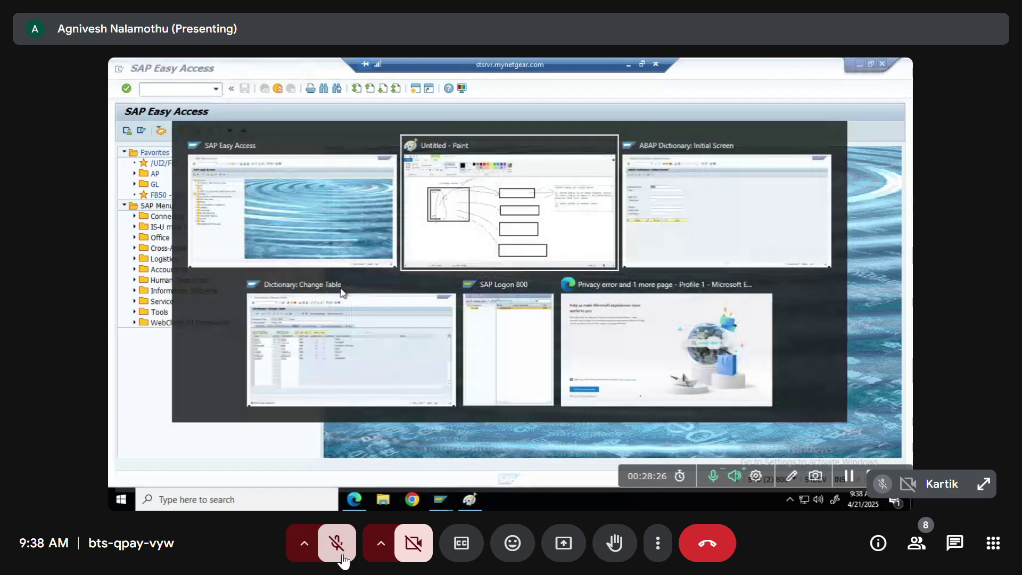
Prepare the Paint note 'TMG - table maintance generator' and switch to ZTCOL_TABLE's field list
left_click(341, 554)
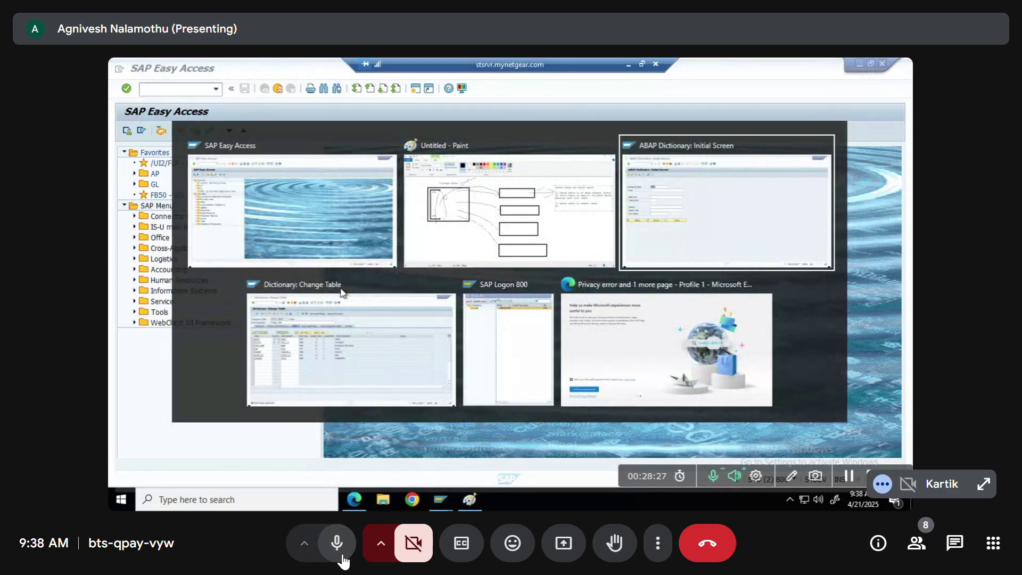
left_click(341, 554)
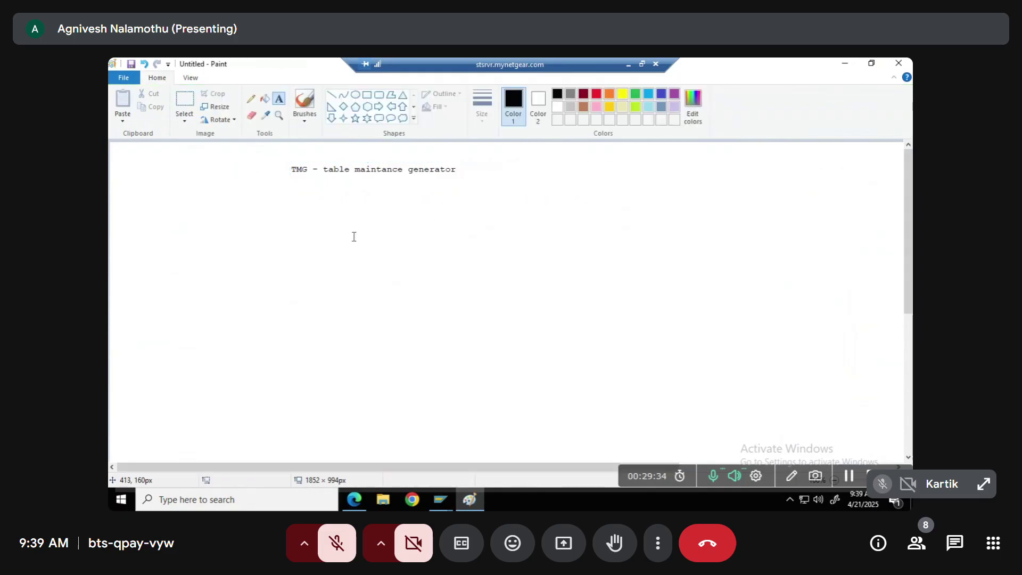
key("alt+Tab")
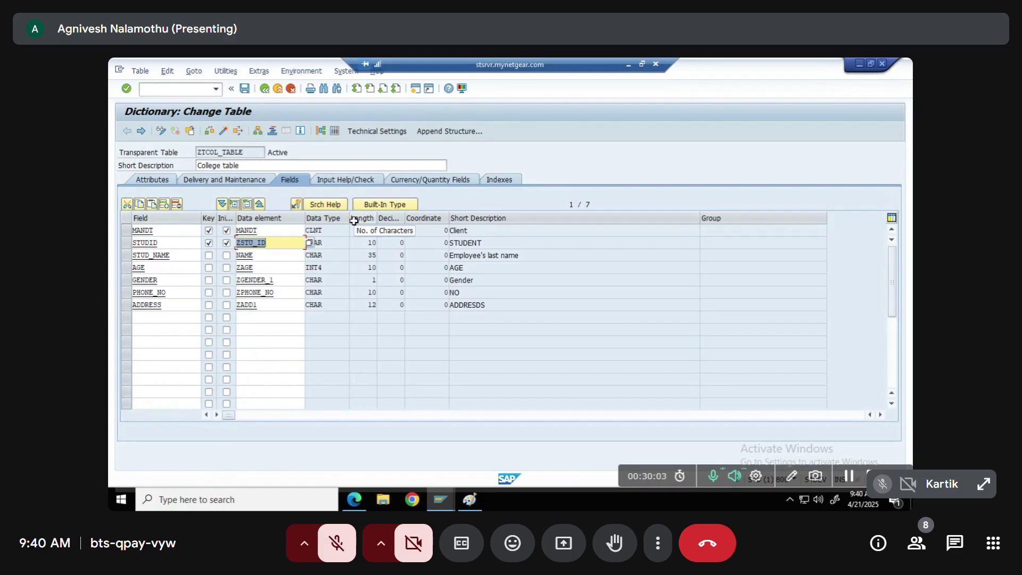
Highlight ZTCOL_TABLE and point out fields STUDID through PHONE_NO in the Field column
left_click_drag(244, 151, 168, 158)
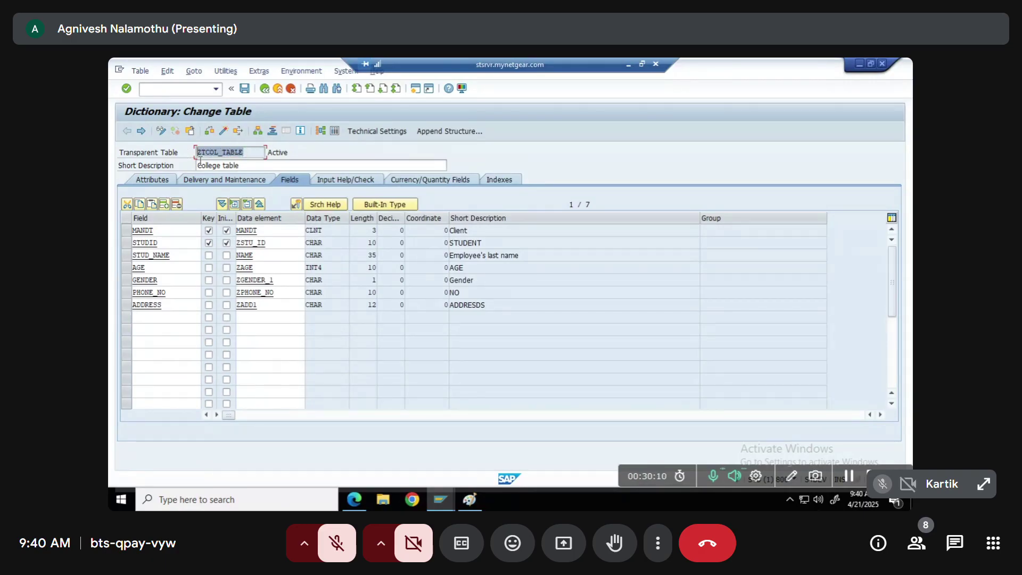
left_click(169, 238)
left_click(178, 260)
left_click(165, 268)
left_click(167, 280)
left_click(167, 293)
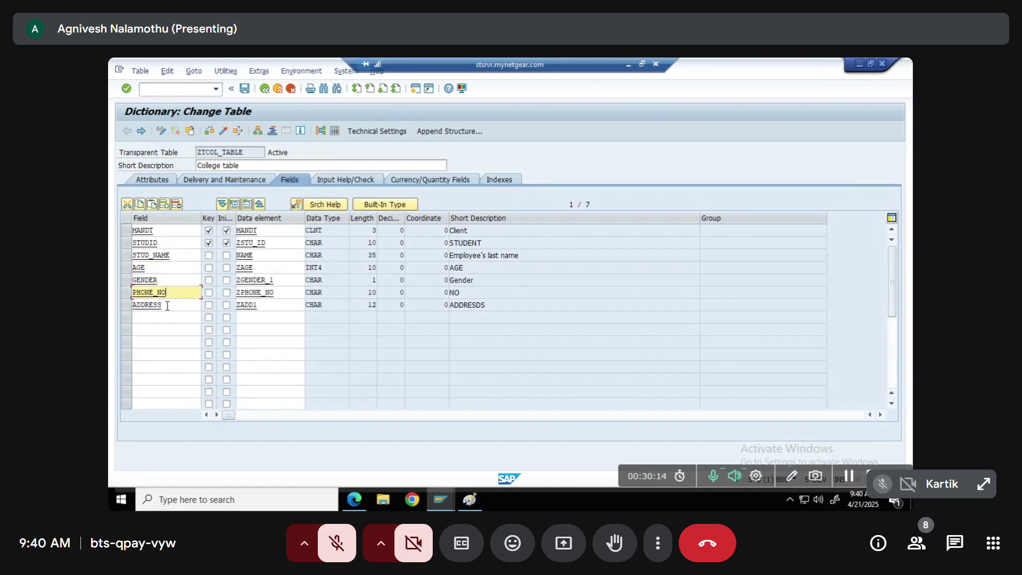
left_click(165, 218)
left_click(155, 220)
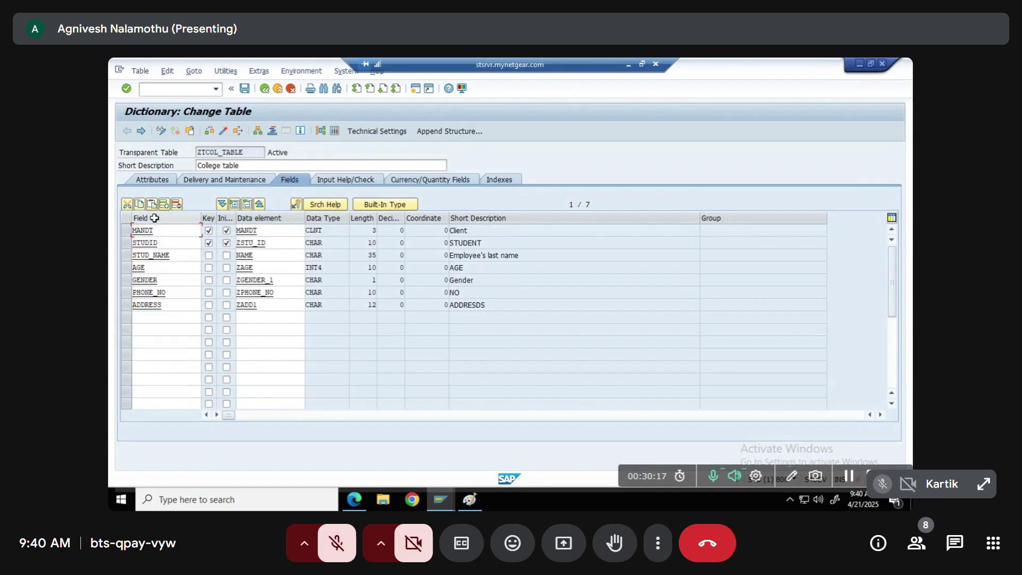
Point out STUDID through ADDRESS again, return to the dictionary start screen, and show the TMG note
left_click(163, 243)
left_click(172, 255)
left_click(170, 268)
left_click(166, 282)
left_click(171, 300)
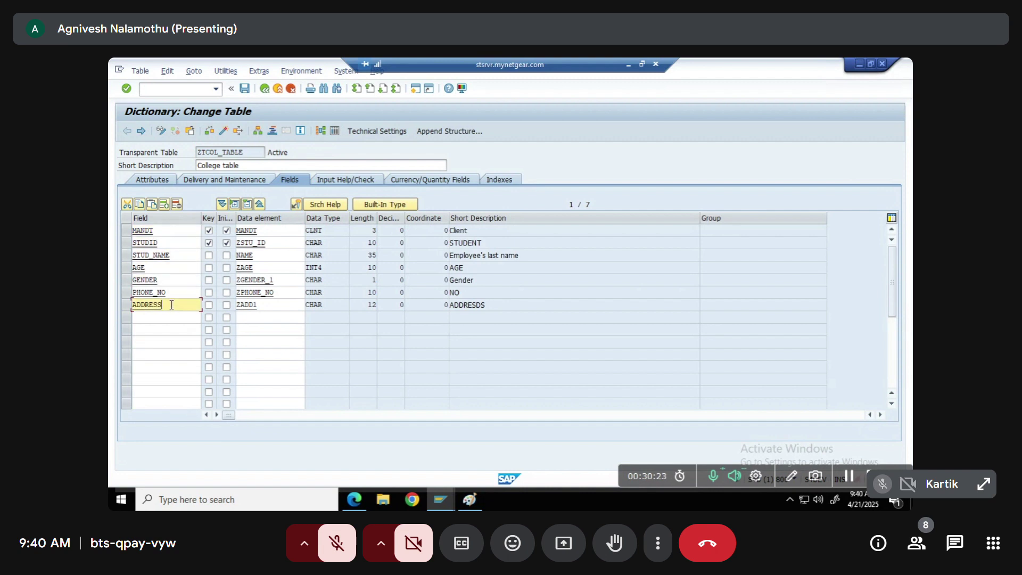
left_click(265, 89)
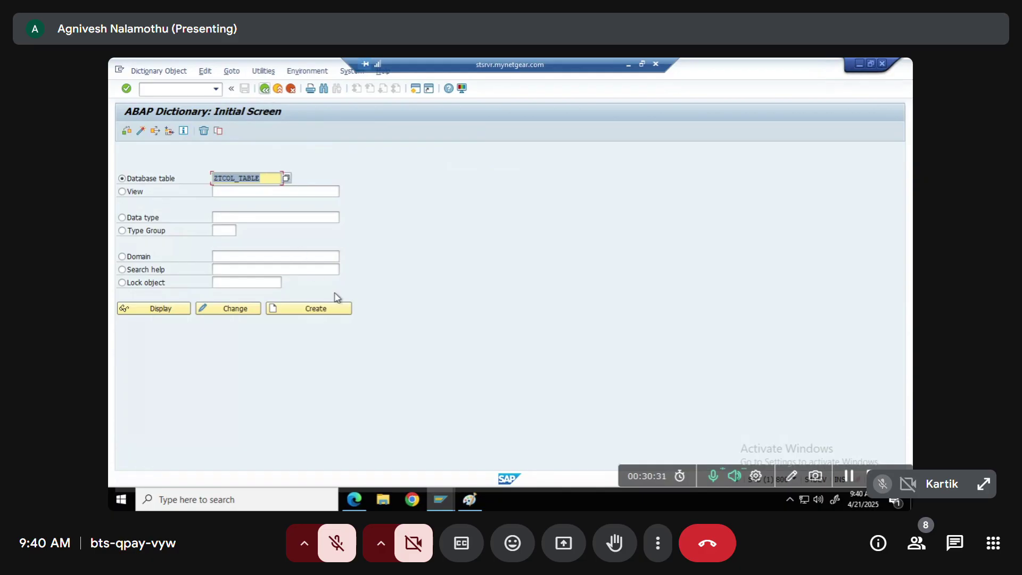
left_click(470, 500)
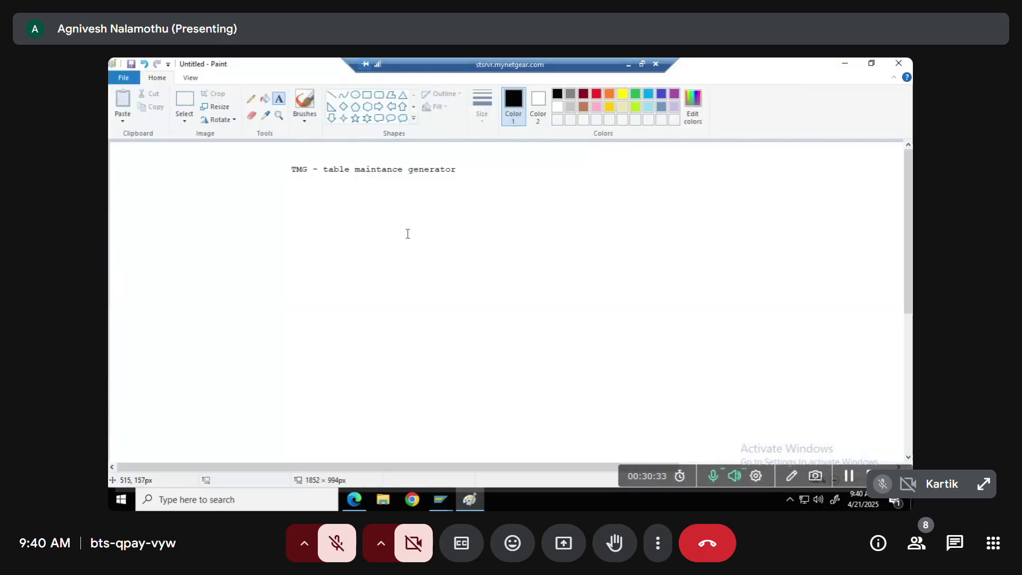
left_click(356, 96)
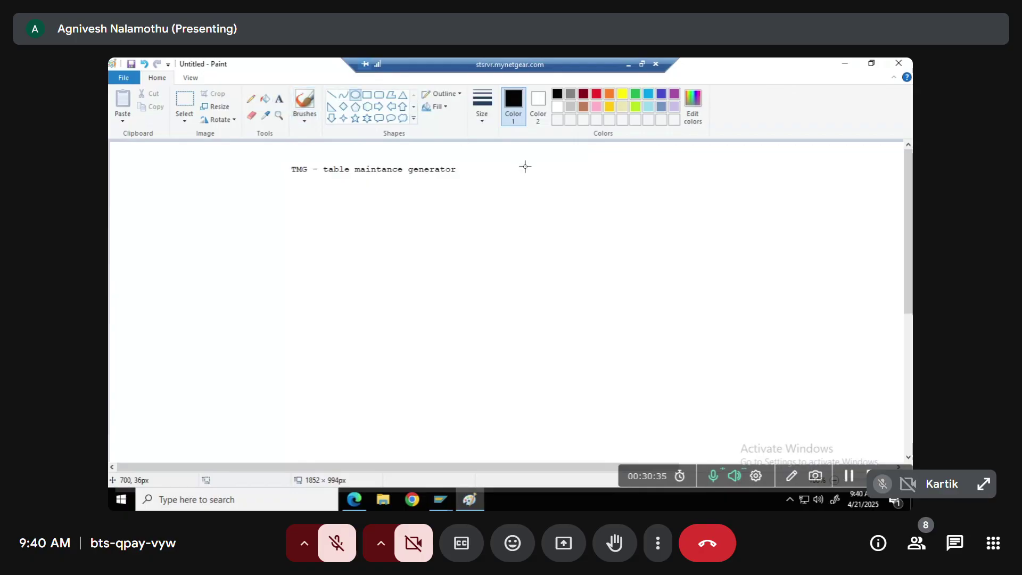
left_click_drag(525, 170, 672, 350)
left_click(707, 327)
left_click_drag(616, 266, 634, 289)
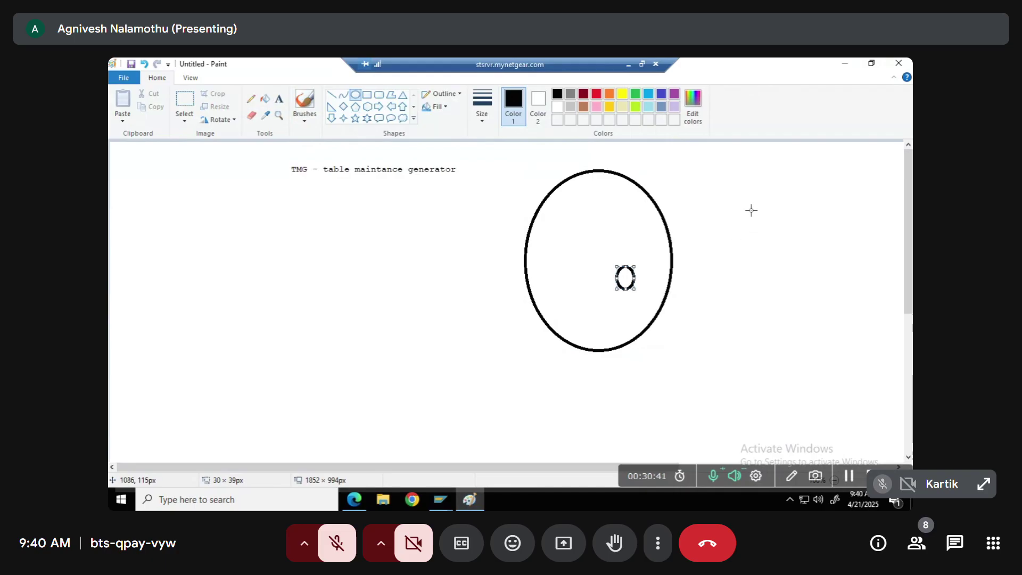
left_click(464, 207)
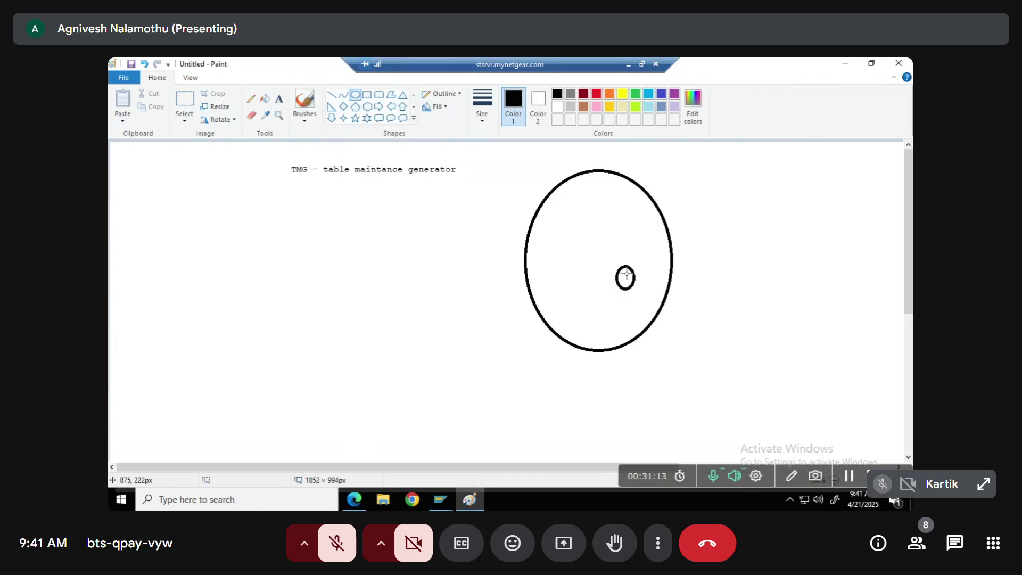
key("ctrl+z")
key("ctrl+z")
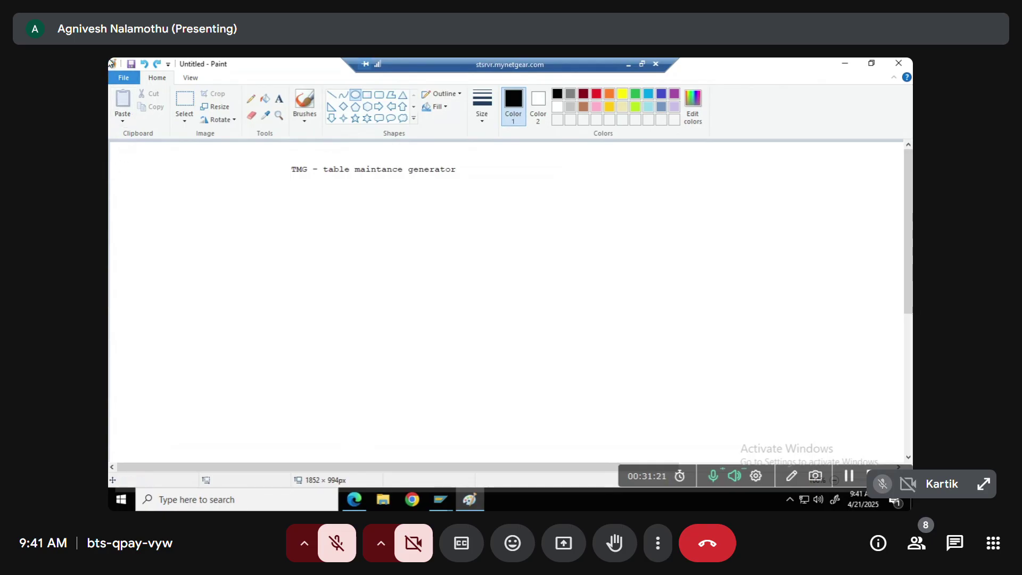
Draw an ellipse over the TMG heading and undo it
left_click_drag(127, 158, 353, 331)
left_click(392, 326)
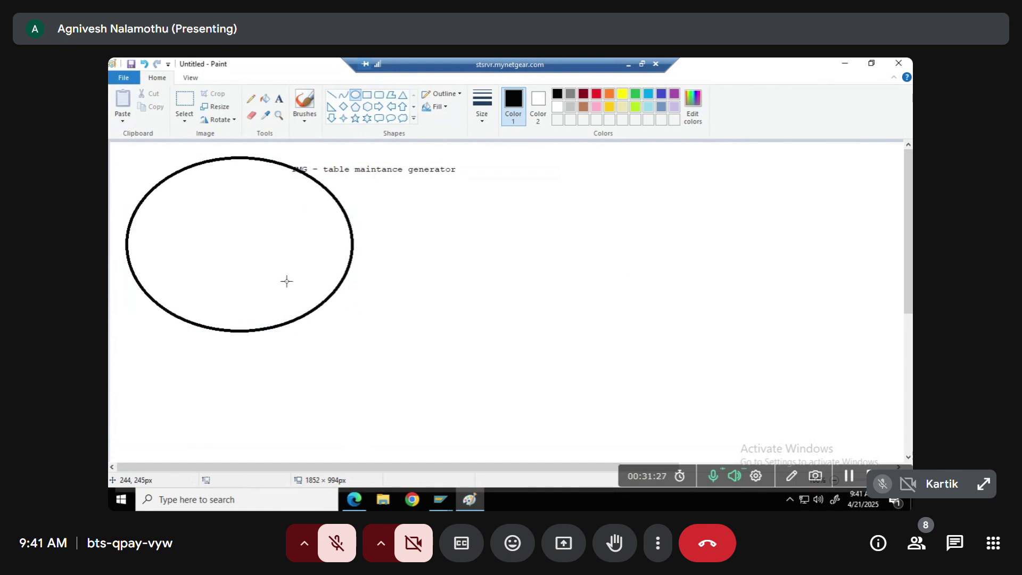
key("ctrl+z")
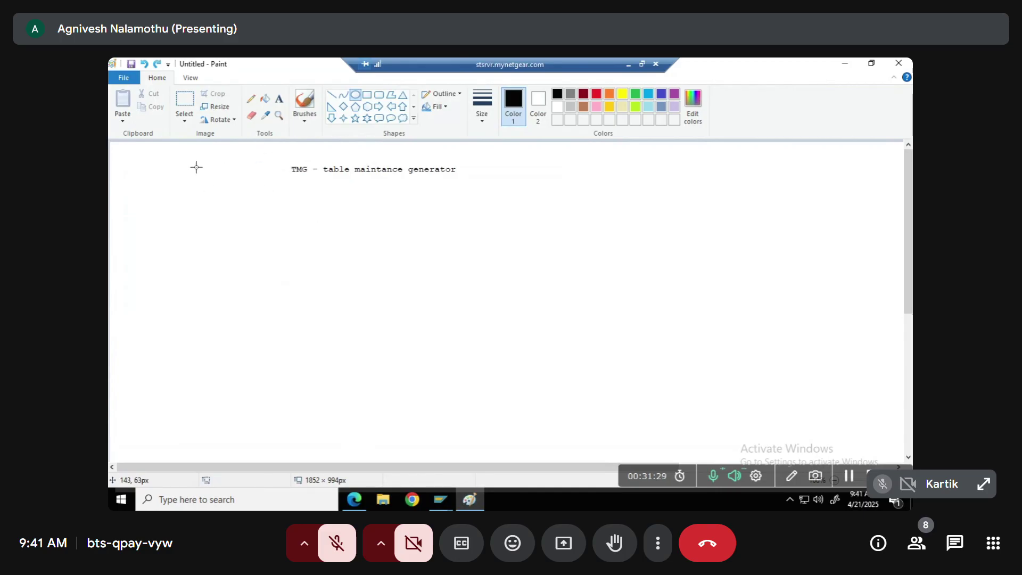
Add scratch text 'adfadf' below the heading, erase it, and switch back to the ABAP Dictionary
left_click(279, 99)
left_click(198, 246)
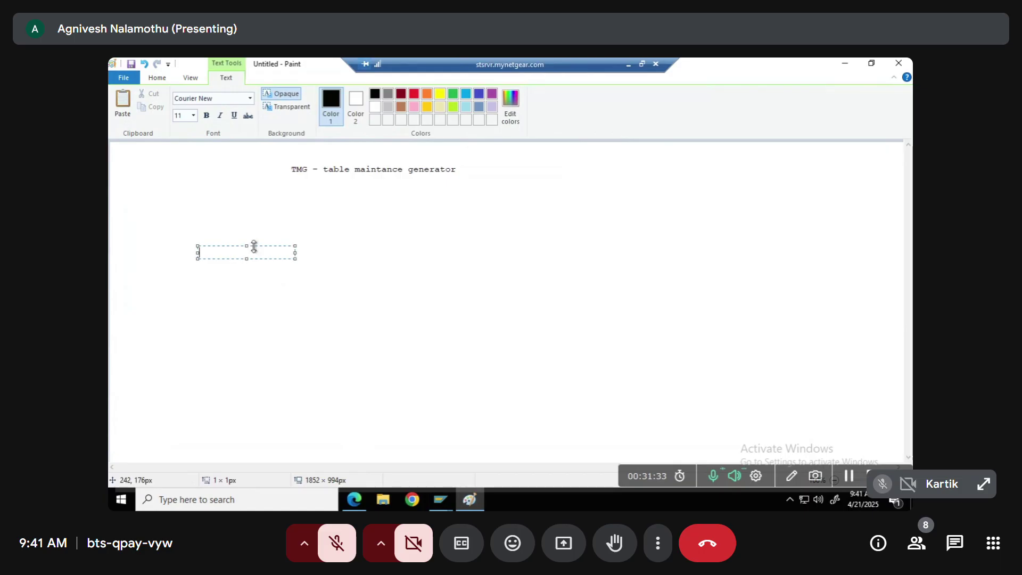
type("adfadf")
left_click(157, 77)
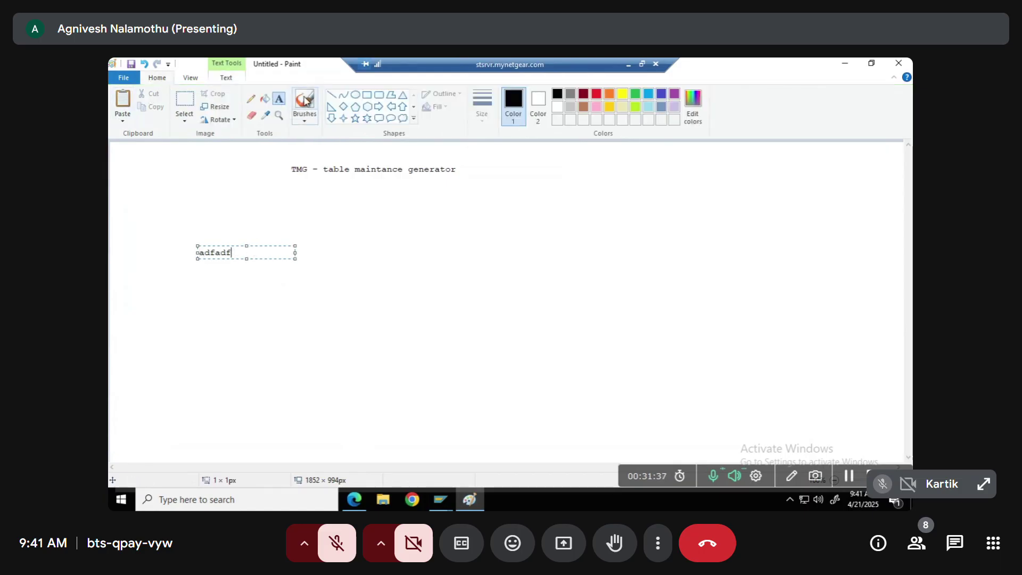
left_click(252, 116)
mouse_move(234, 254)
left_mouse_down()
mouse_move(180, 255)
mouse_move(219, 252)
left_mouse_up()
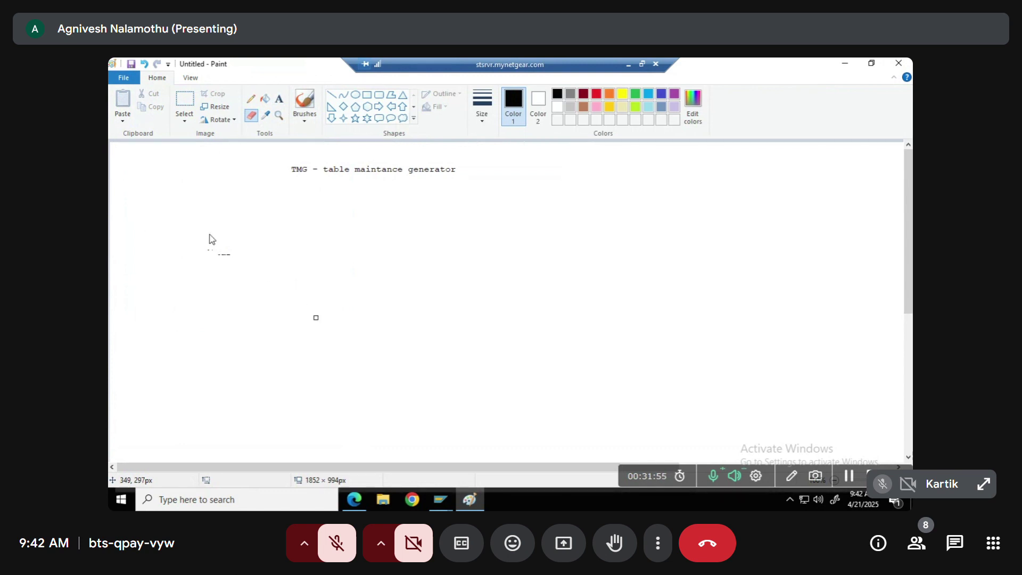
left_click_drag(238, 258, 213, 254)
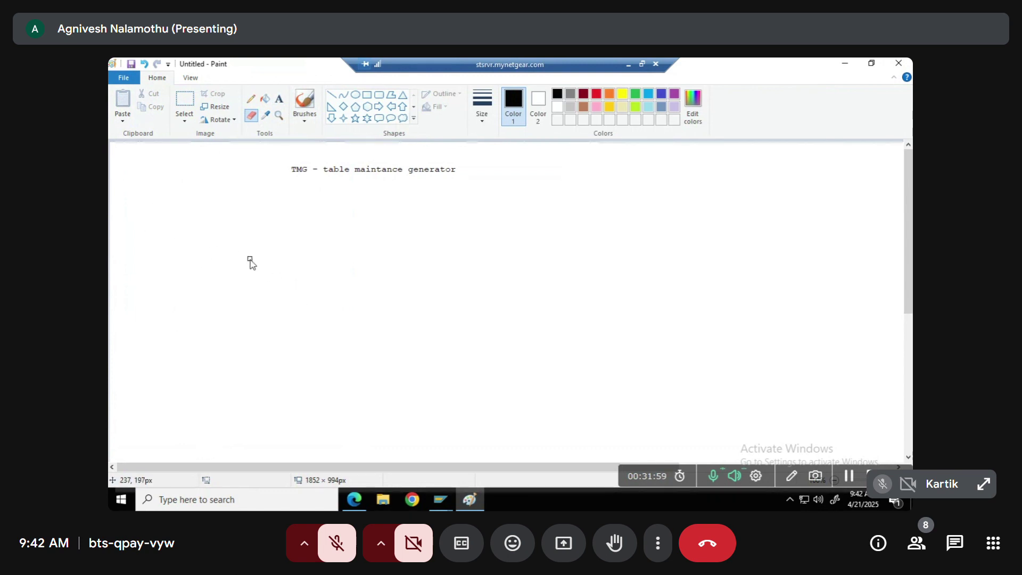
key("alt+Tab")
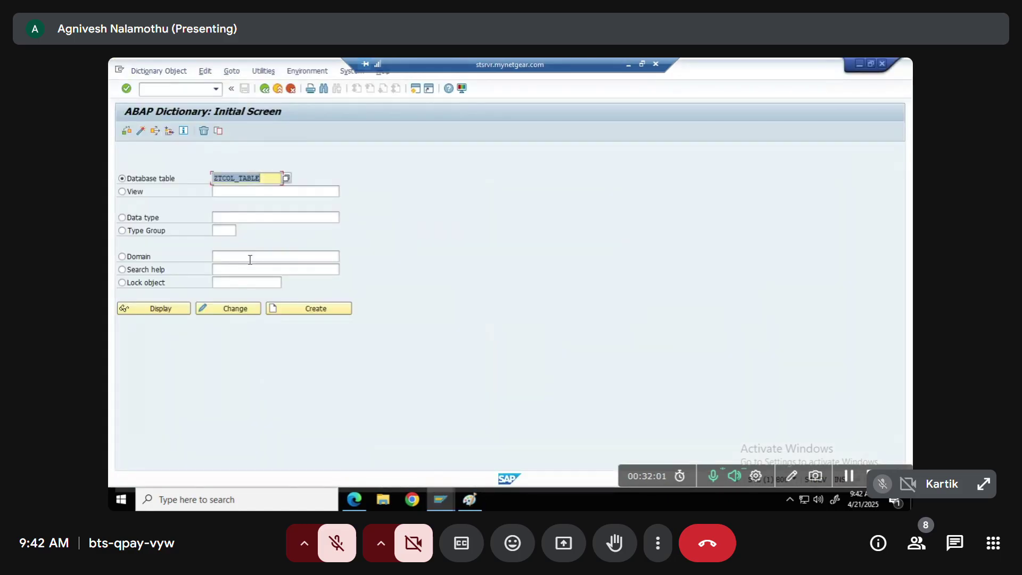
Restart SE11 with /nse11 and open ZTCOL_TABLE from history in change mode
left_click(266, 177)
left_click(173, 88)
type("/nse11")
key("Return")
key("BackSpace")
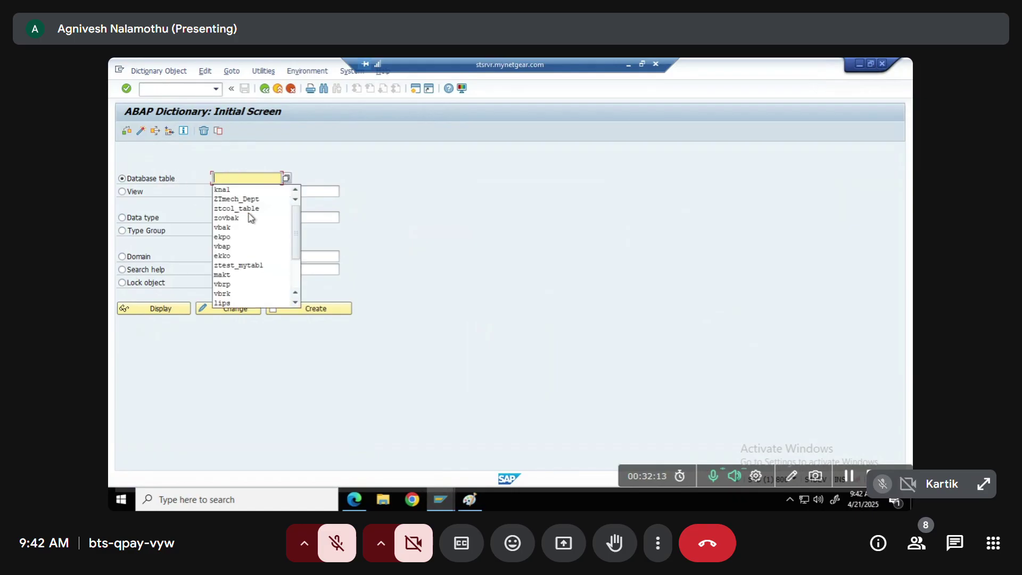
left_click(234, 209)
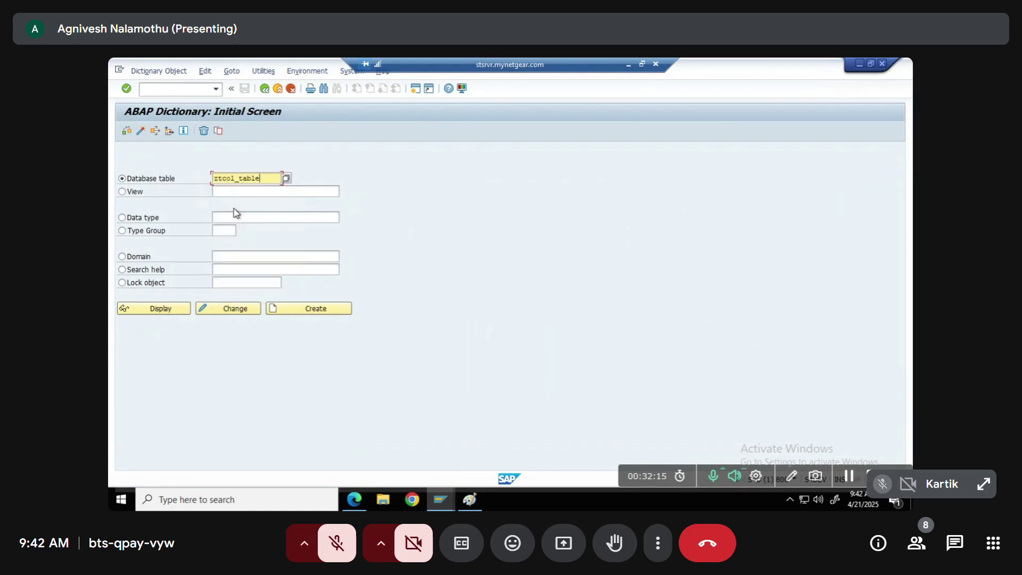
left_click(231, 310)
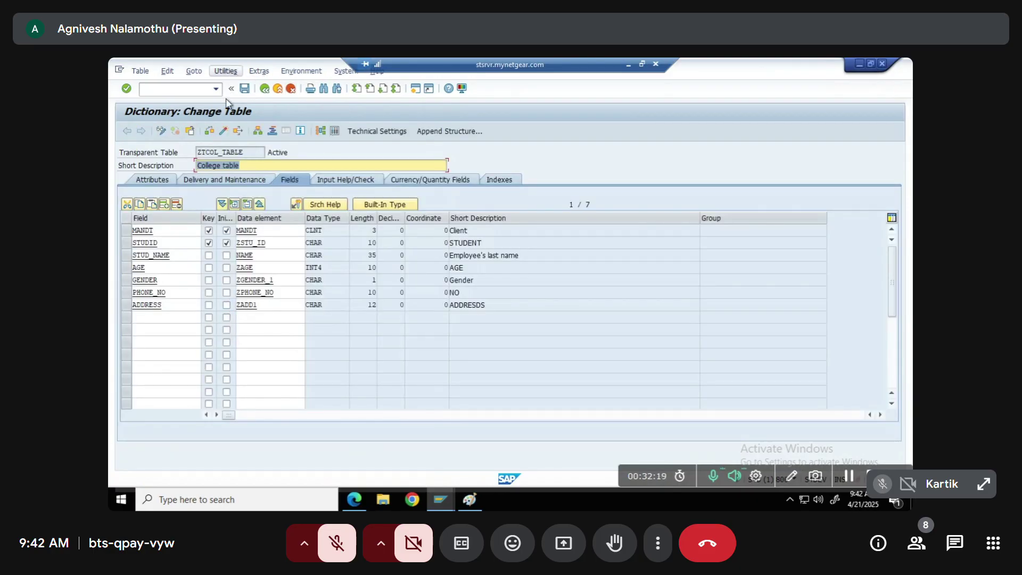
Choose Utilities > Table Contents > Create Entries for ZTCOL_TABLE
left_click(226, 71)
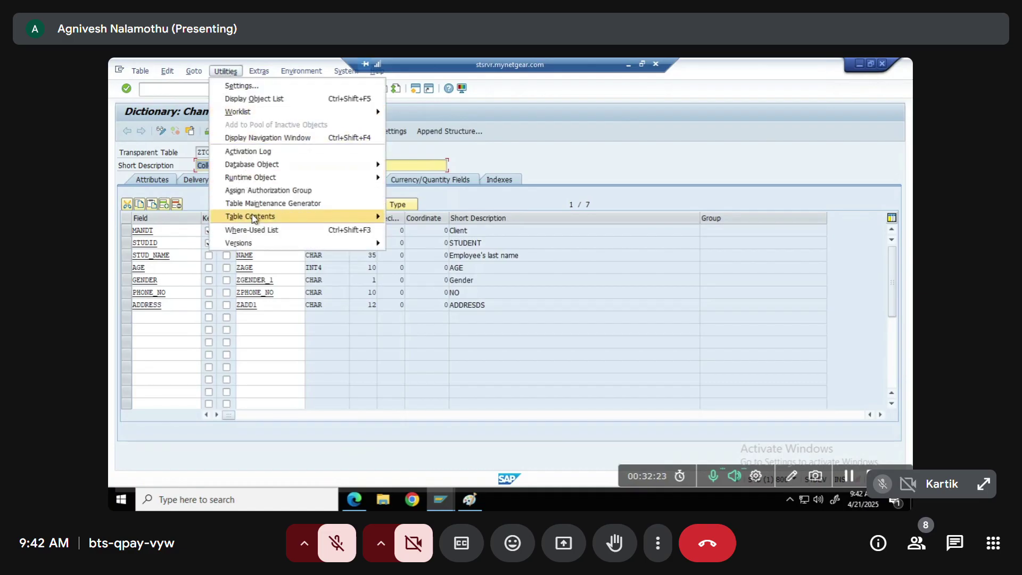
mouse_move(253, 218)
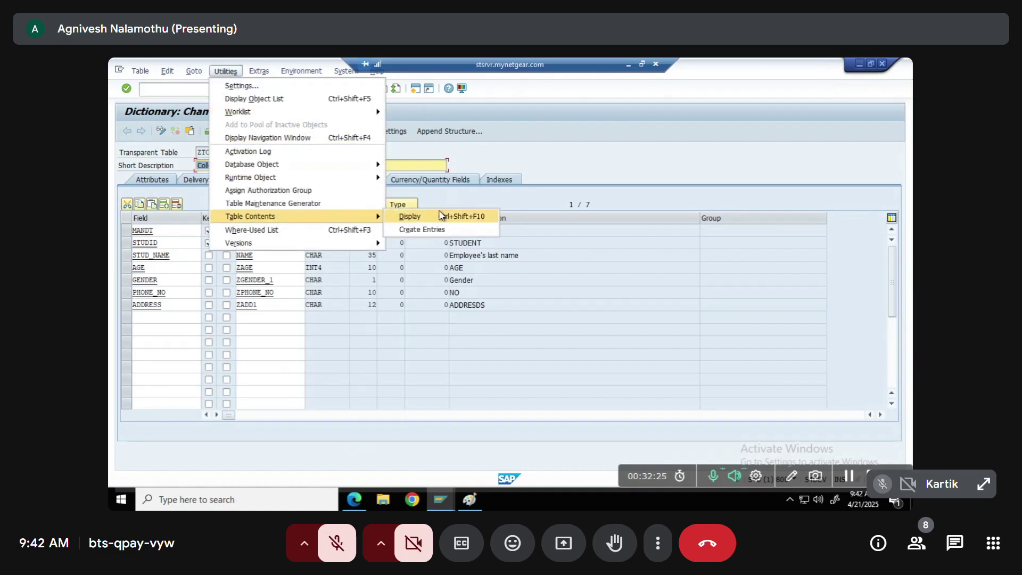
left_click(409, 230)
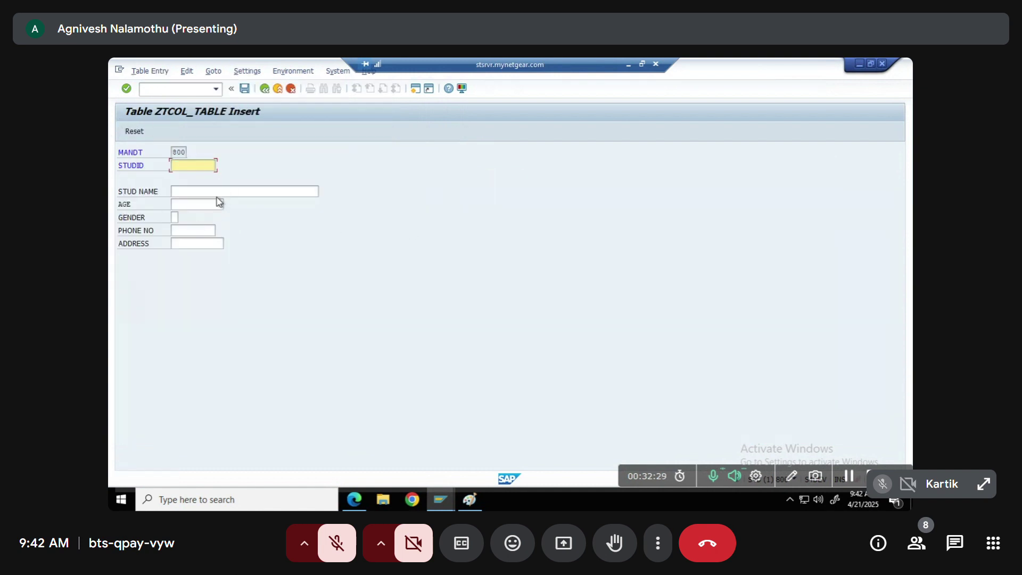
Enter STUDID 1002, age 20 and gender F from the allowed-values list
type("1001")
key("BackSpace")
type("2")
key("Tab")
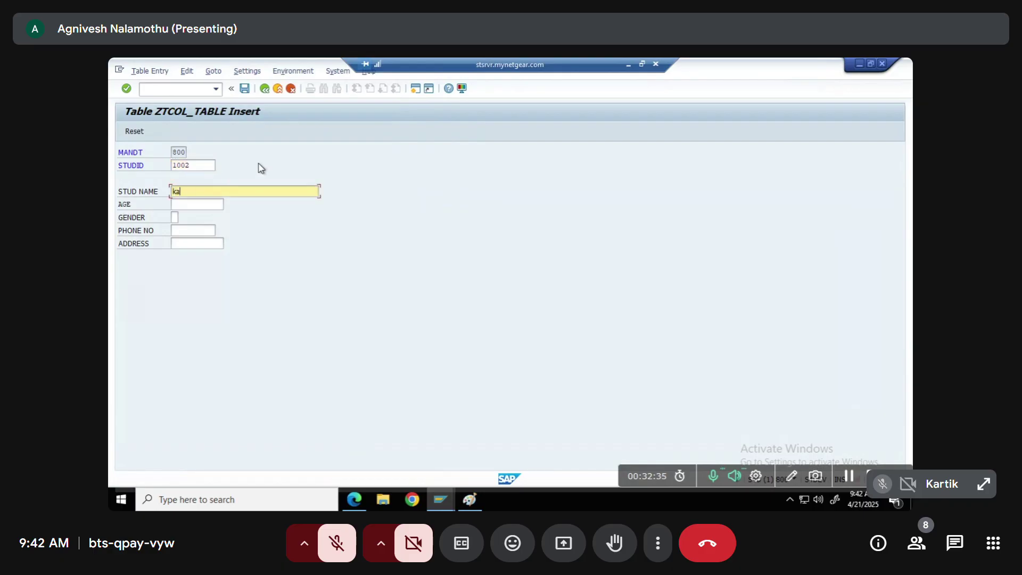
key("Tab")
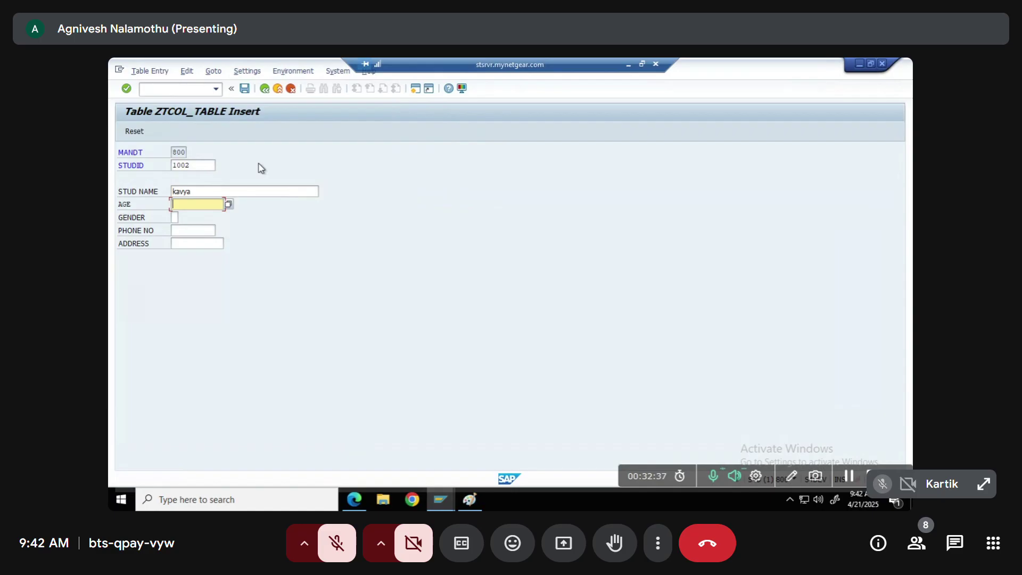
type("20")
left_click(175, 217)
left_click(187, 219)
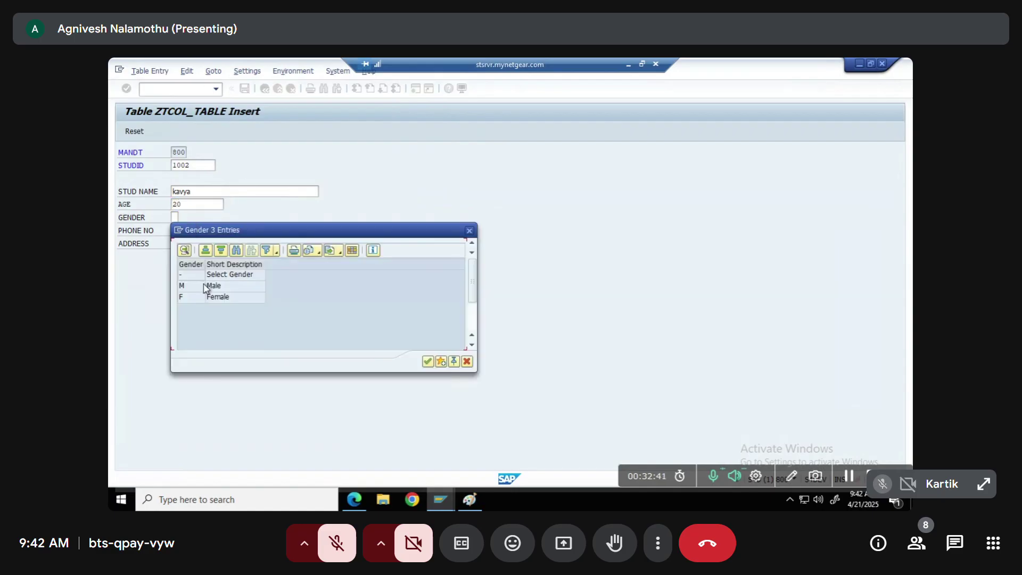
double_click(187, 298)
Fill the phone number and address MUMBAI from history, save the record, reset, and go back
left_click(197, 230)
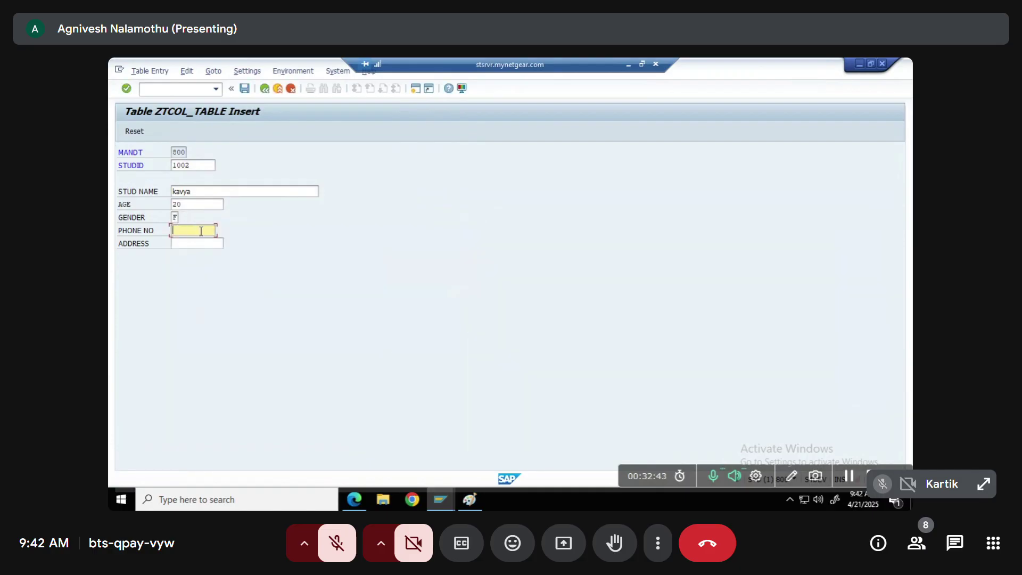
left_click(198, 243)
left_click(200, 244)
left_click(196, 255)
key("ctrl+s")
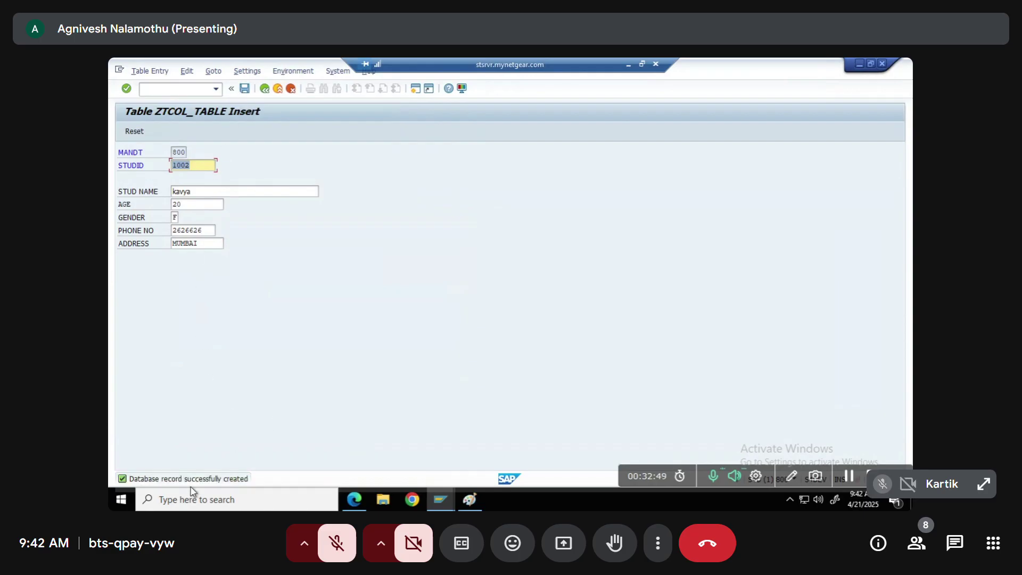
left_click(134, 133)
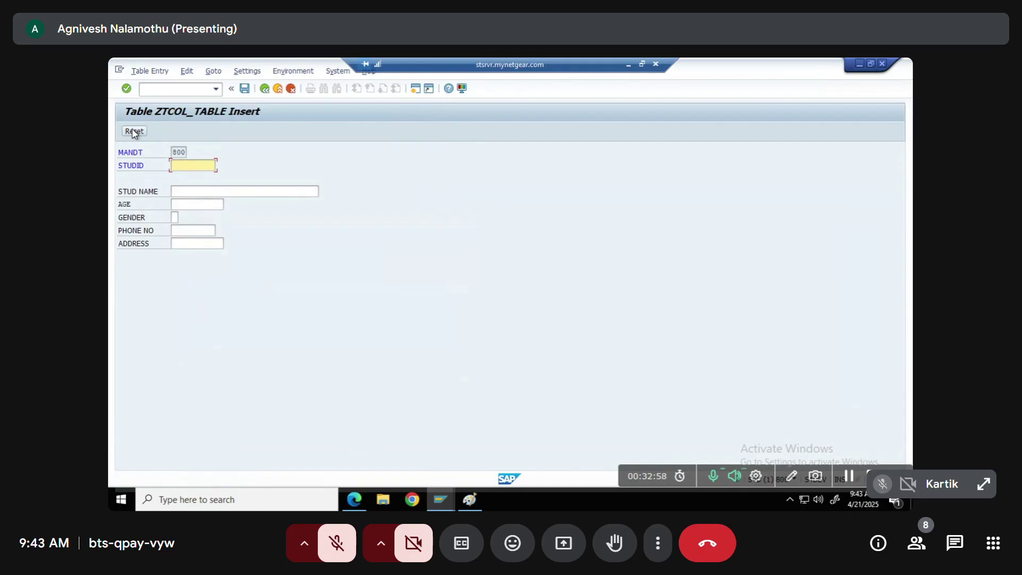
left_click(265, 89)
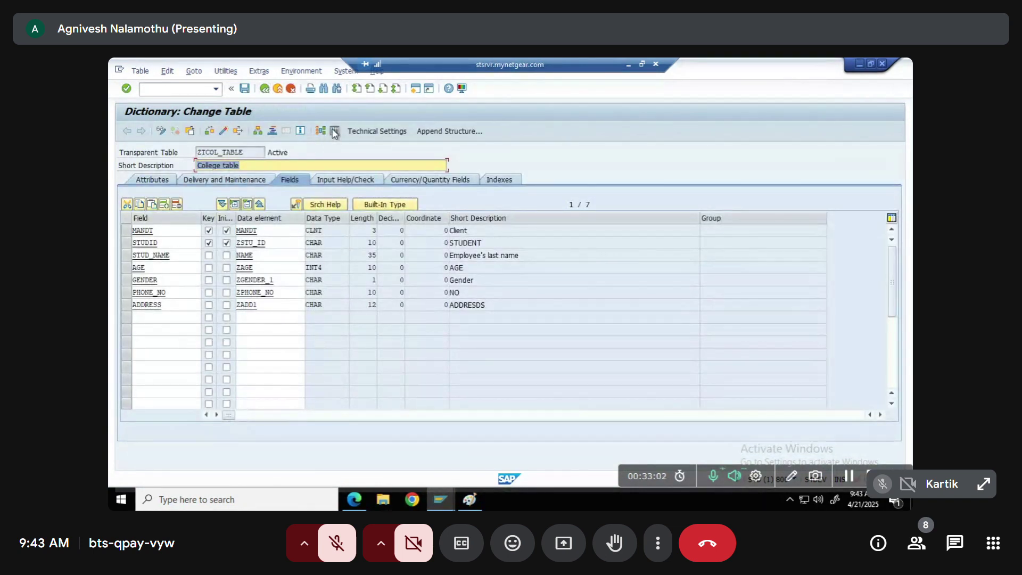
Open the Data Browser for ZTCOL_TABLE, execute to list its 3 student records, then go back
left_click(334, 132)
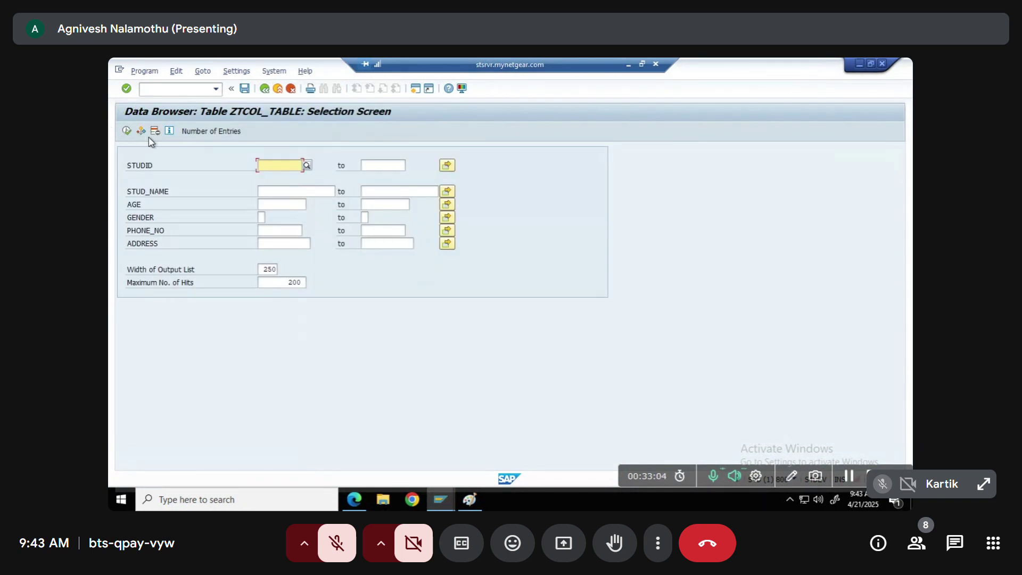
left_click(127, 131)
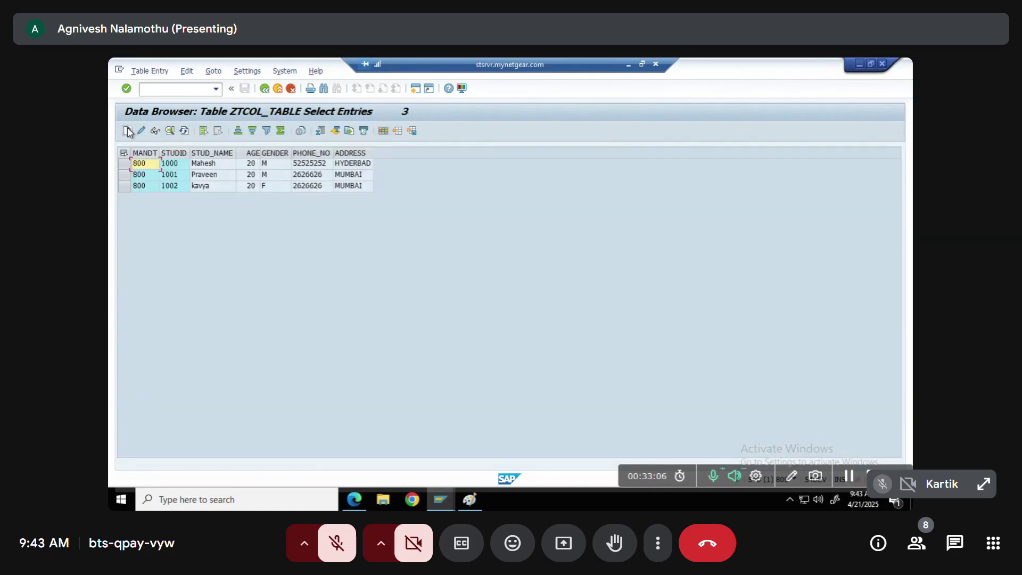
left_click(150, 154)
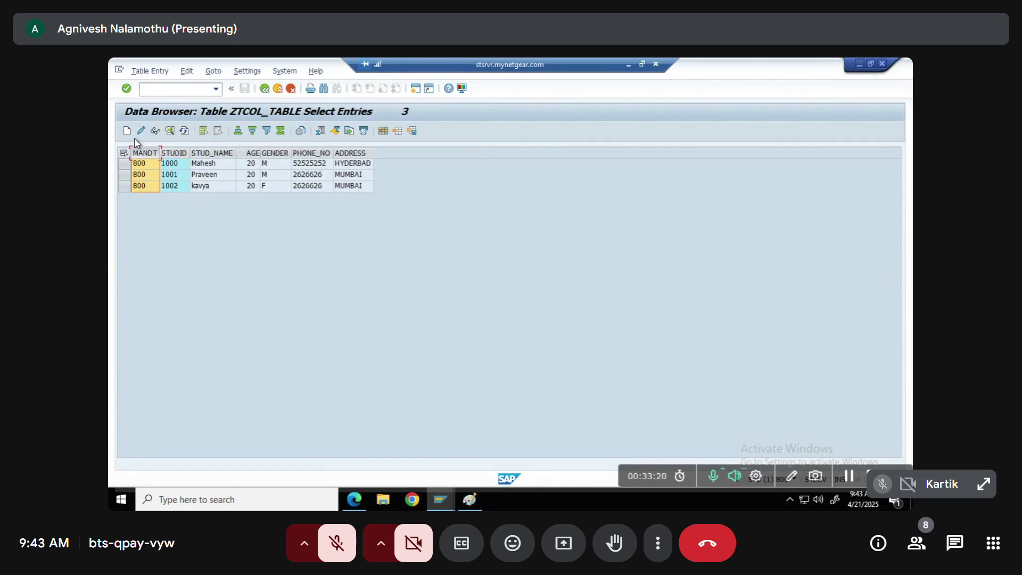
left_click(264, 90)
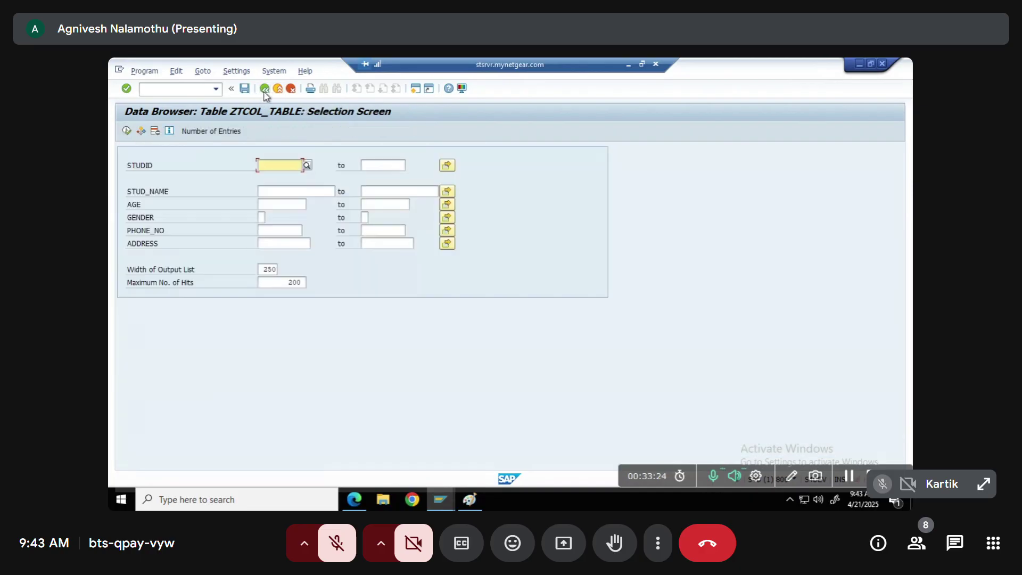
Return to the ZTCOL_TABLE definition and browse the Utilities and Goto menus without choosing
left_click(263, 89)
left_click(226, 71)
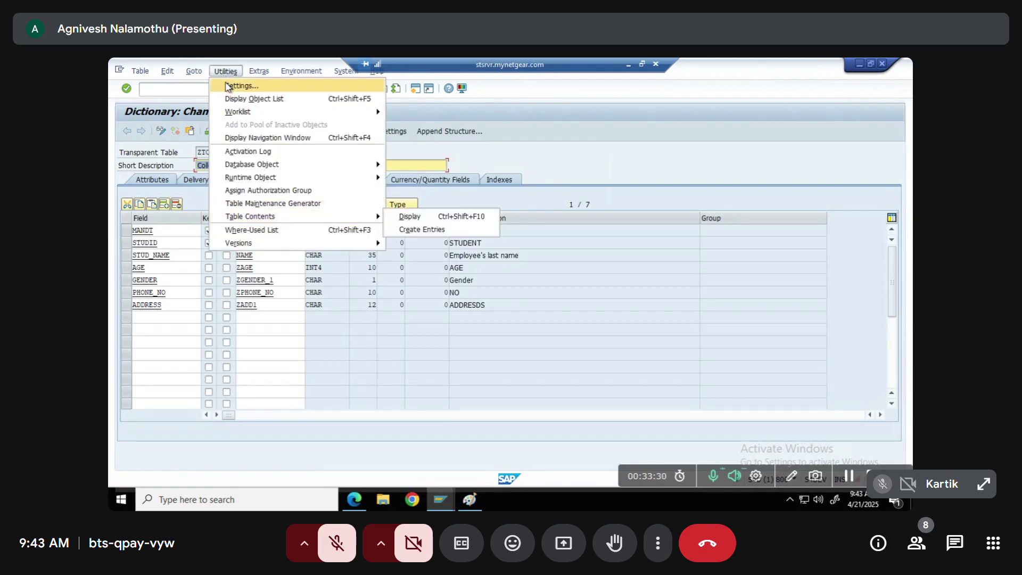
mouse_move(249, 218)
mouse_move(194, 71)
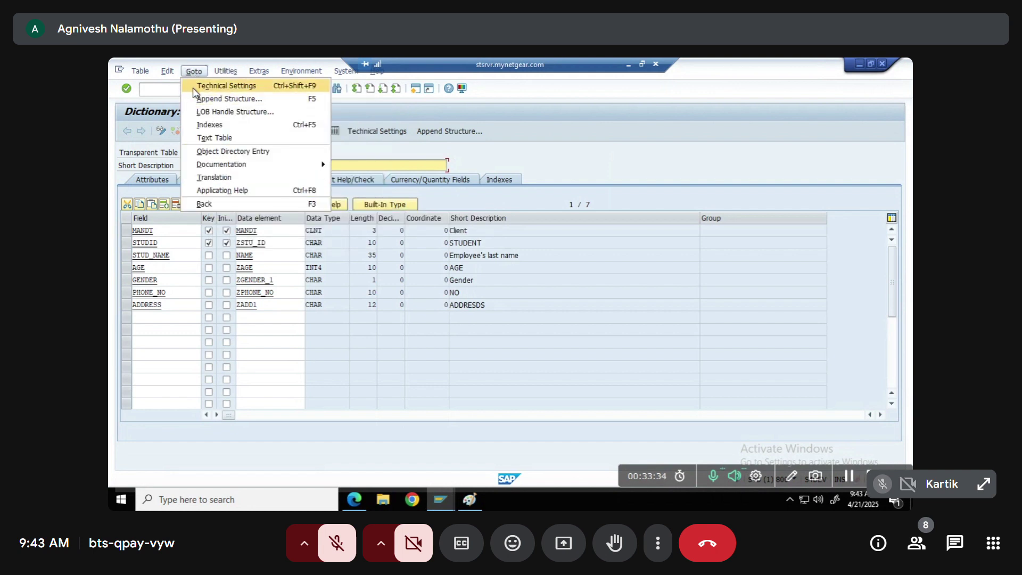
left_click(364, 118)
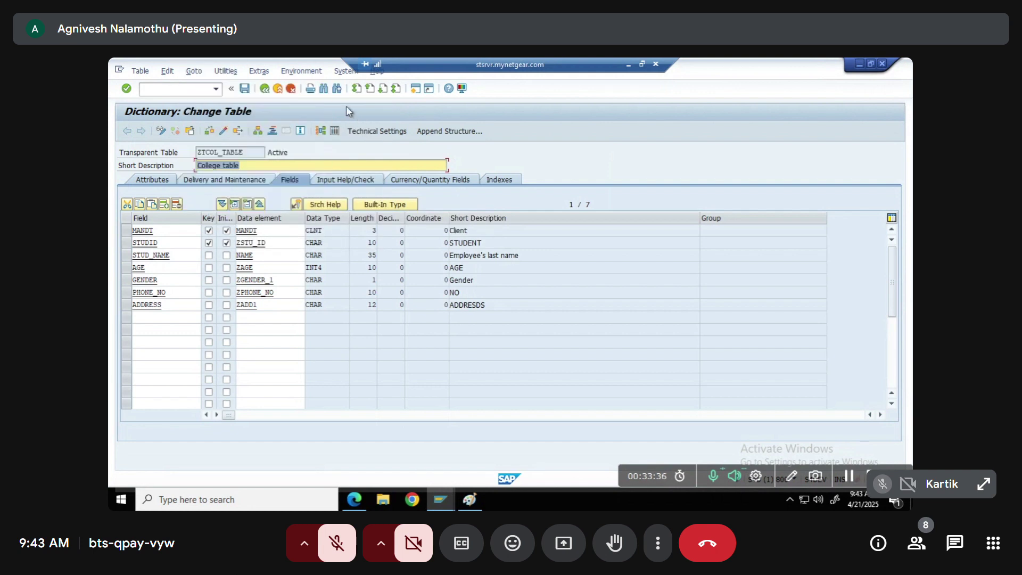
Look over the Utilities and Table menus, close them, and highlight the table's Active status
left_click(225, 71)
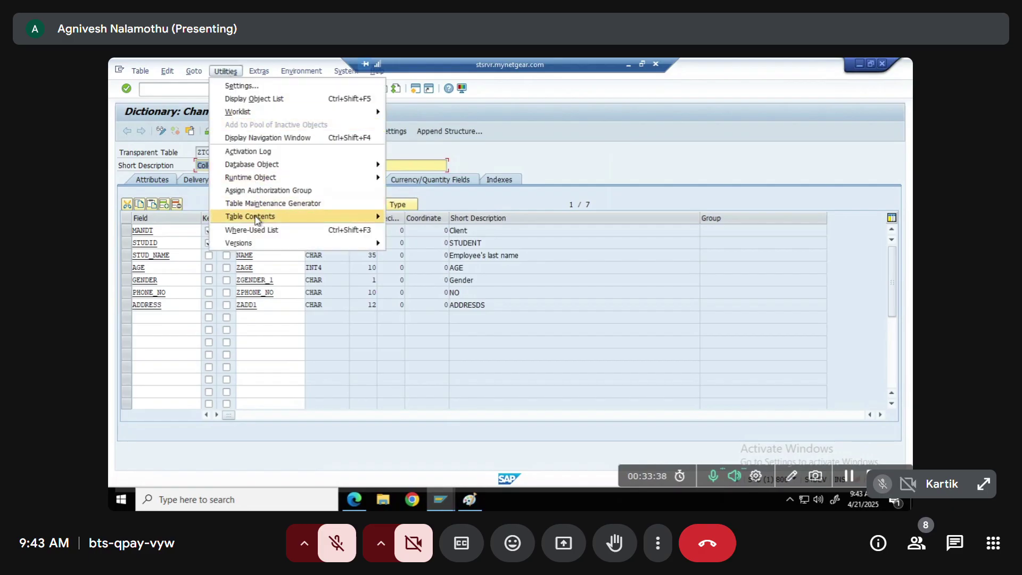
mouse_move(306, 218)
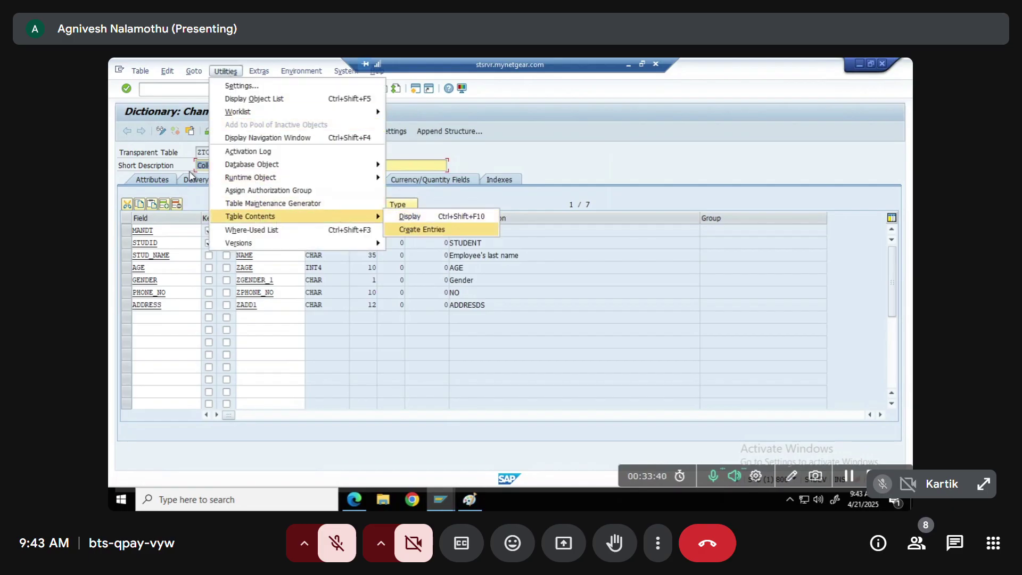
left_click(140, 72)
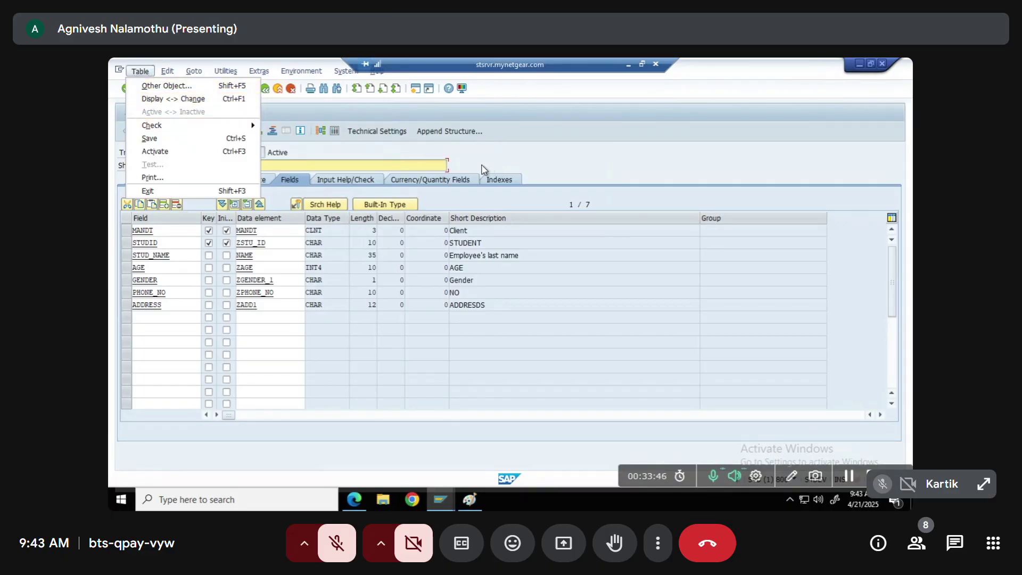
left_click(473, 170)
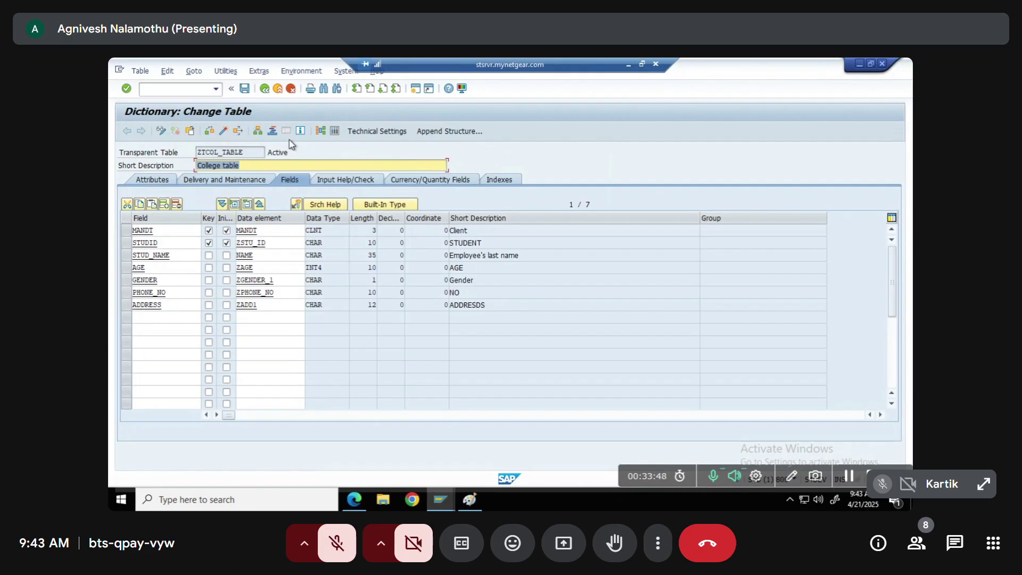
left_click_drag(291, 150, 267, 151)
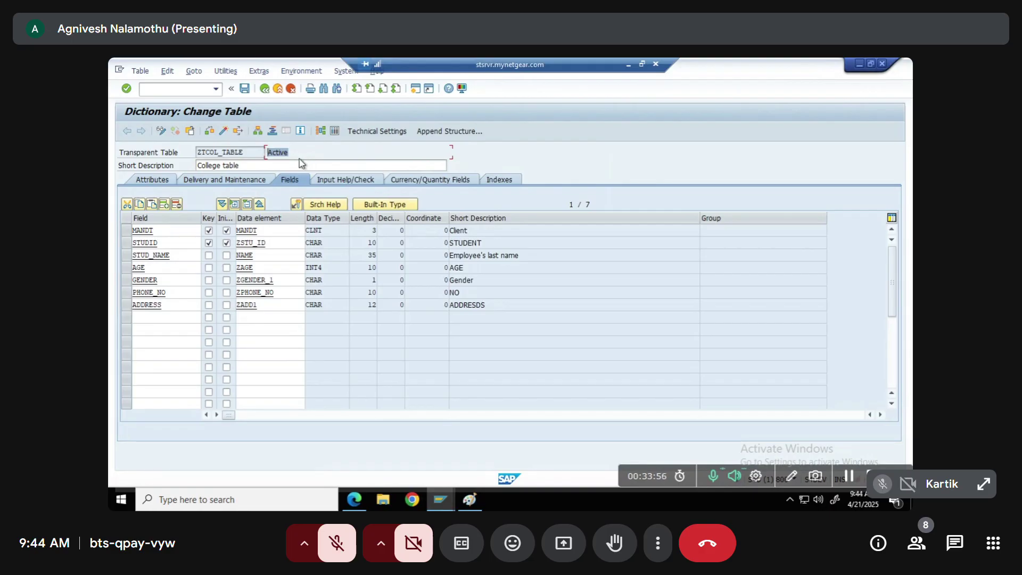
left_click(300, 152)
Open a new SAP session, then circle 'maintance generator' and TMG on the Paint note
left_click(416, 89)
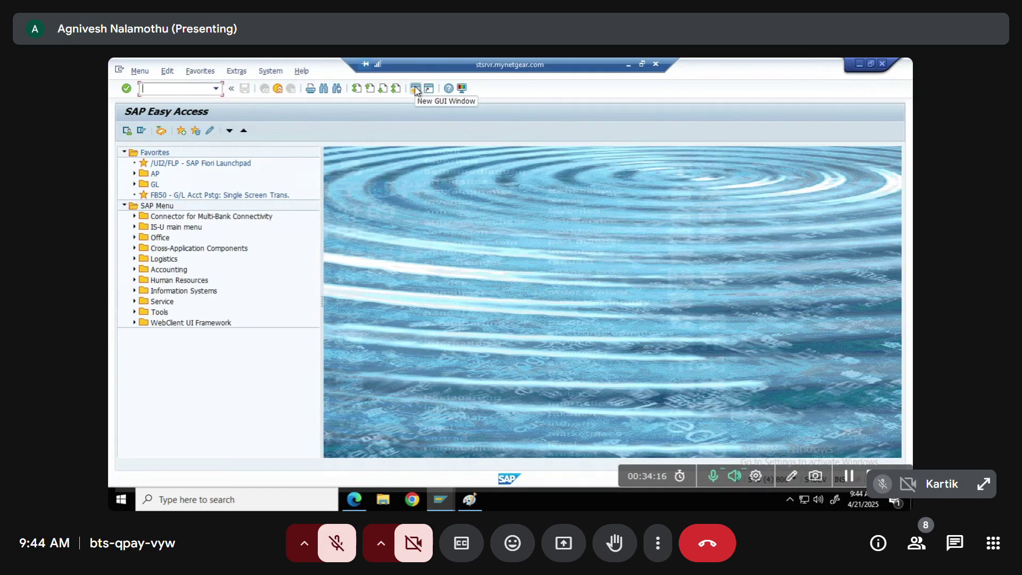
left_click(471, 501)
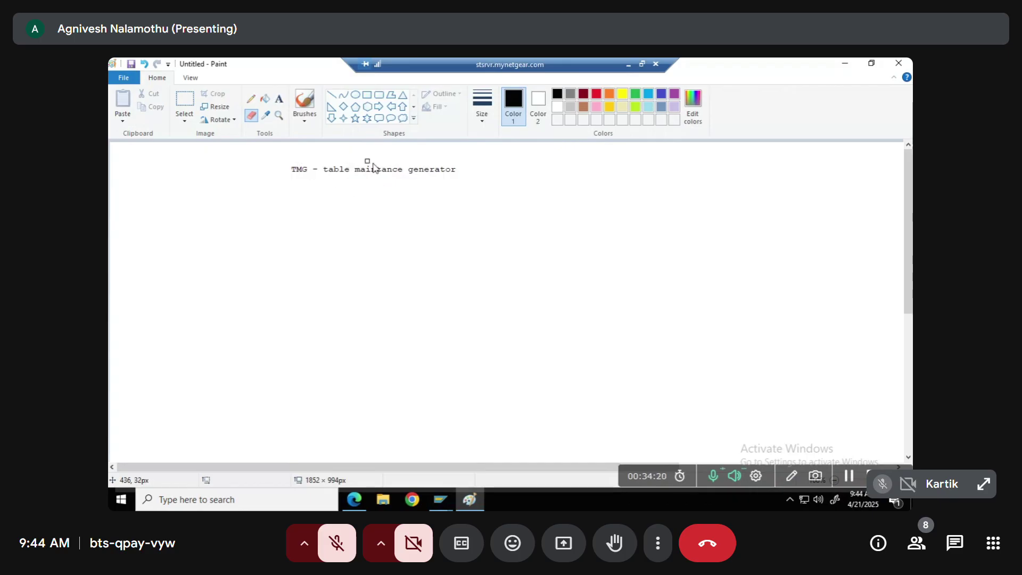
left_click(250, 99)
mouse_move(322, 183)
left_mouse_down()
mouse_move(444, 180)
mouse_move(467, 164)
mouse_move(299, 152)
mouse_move(304, 187)
left_mouse_up()
mouse_move(472, 167)
left_mouse_down()
mouse_move(481, 172)
mouse_move(530, 142)
left_mouse_up()
Switch between Paint and SAP until the ZTCOL_TABLE definition window is in front
key("alt+Tab")
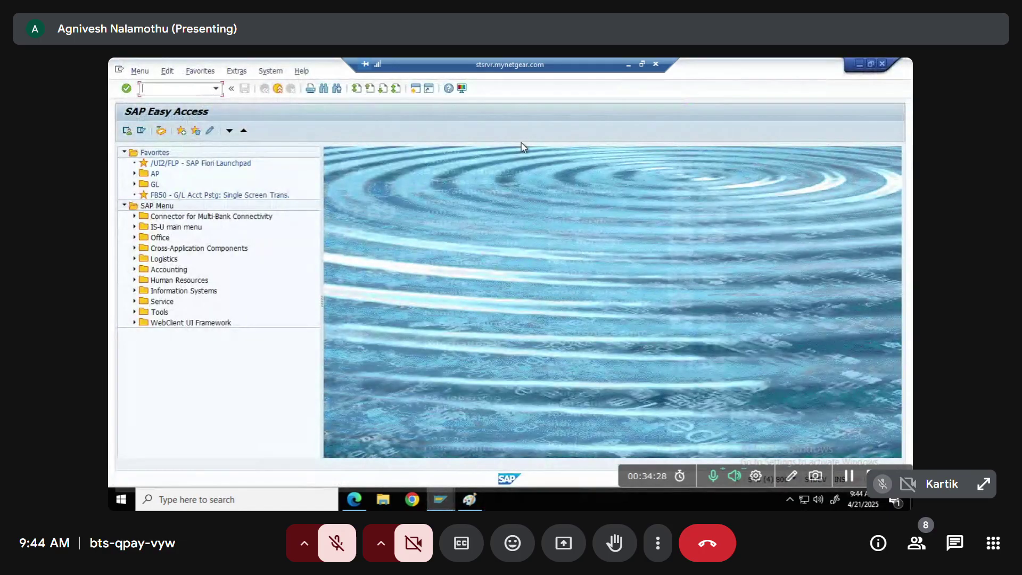
key("alt+Tab")
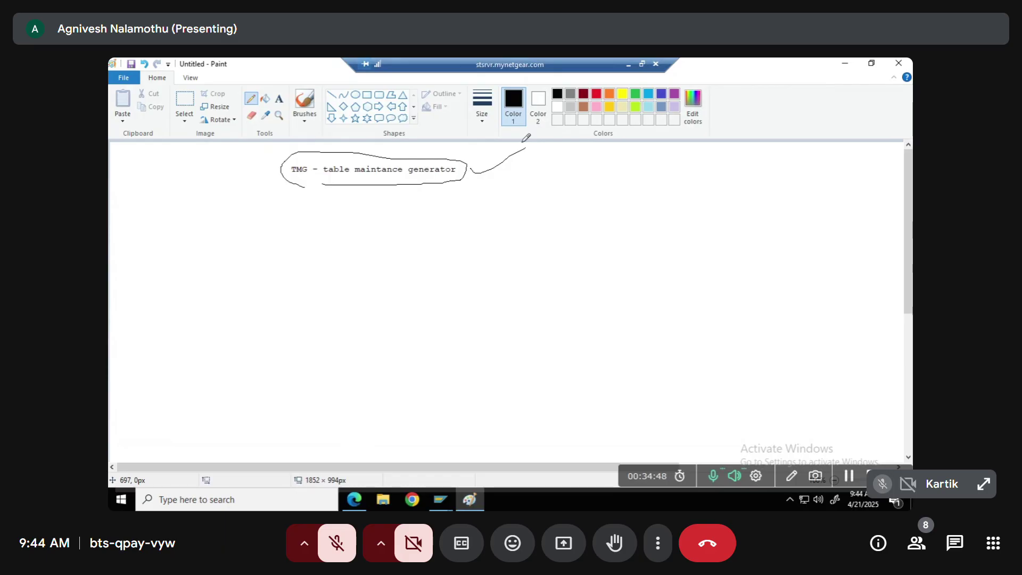
key("alt+Tab")
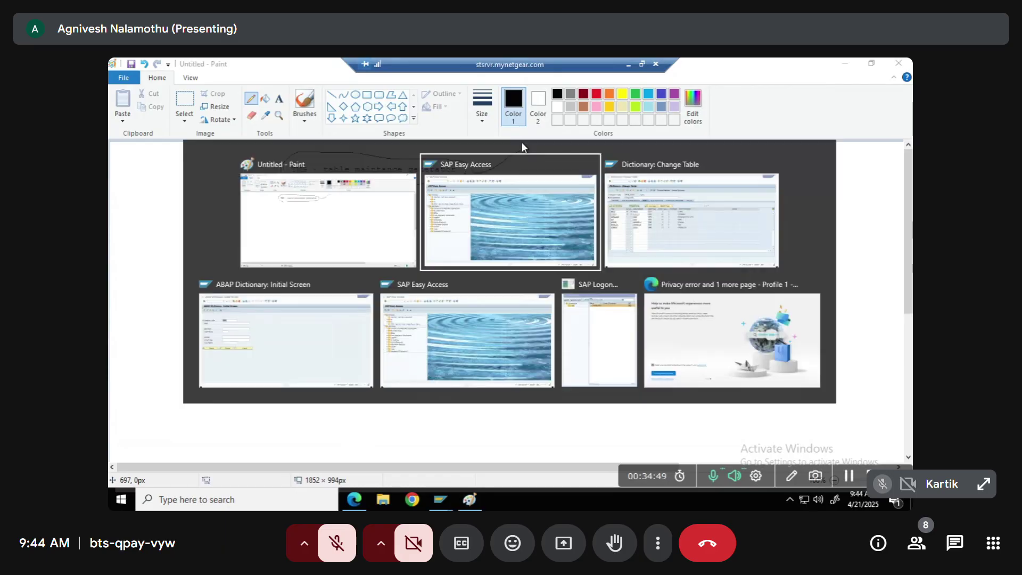
key("alt+Tab")
key("Tab")
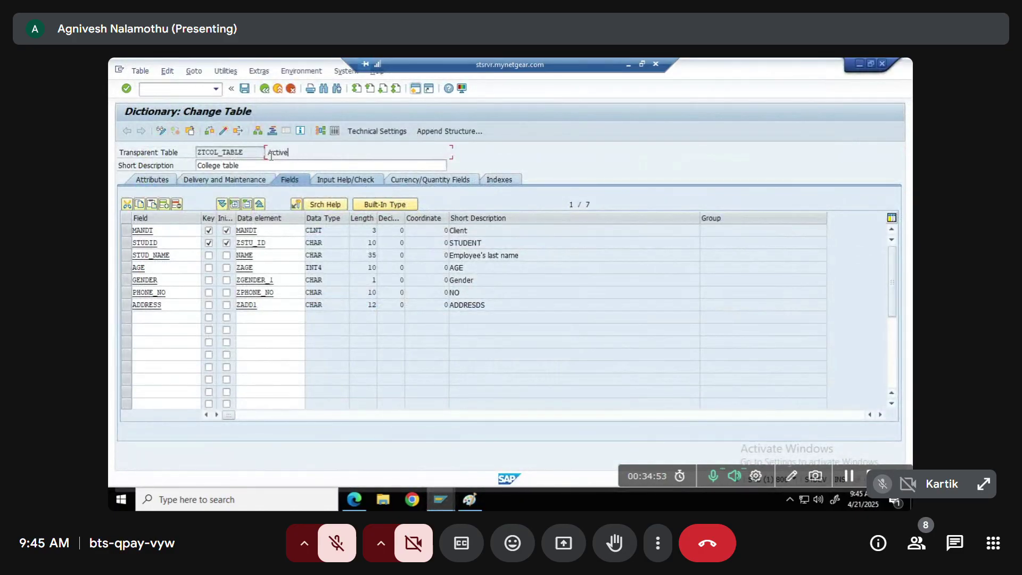
Launch the Table Maintenance Generator for ZTCOL_TABLE from the Utilities menu
left_click(227, 72)
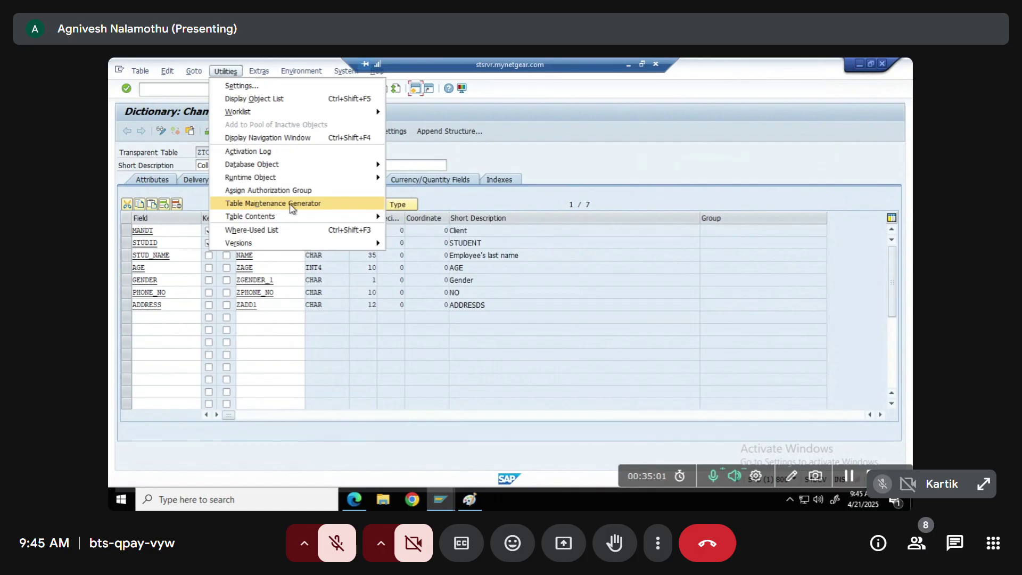
left_click(292, 208)
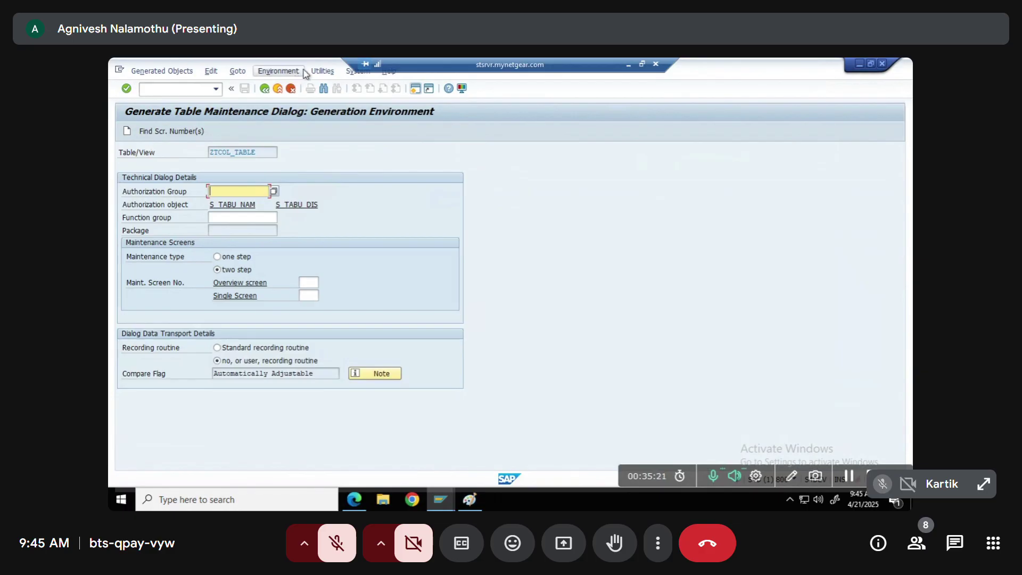
left_click(322, 72)
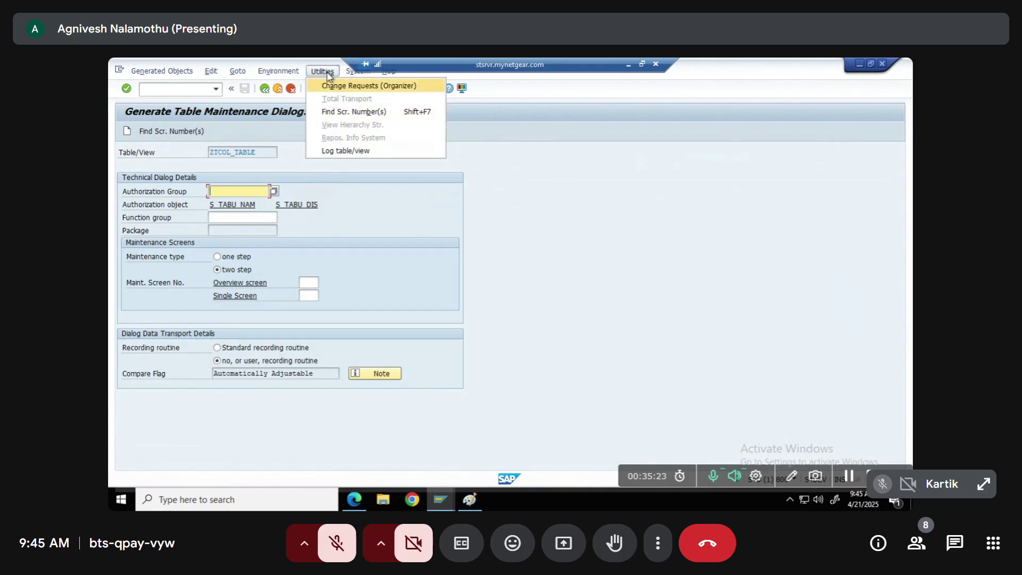
left_click(356, 72)
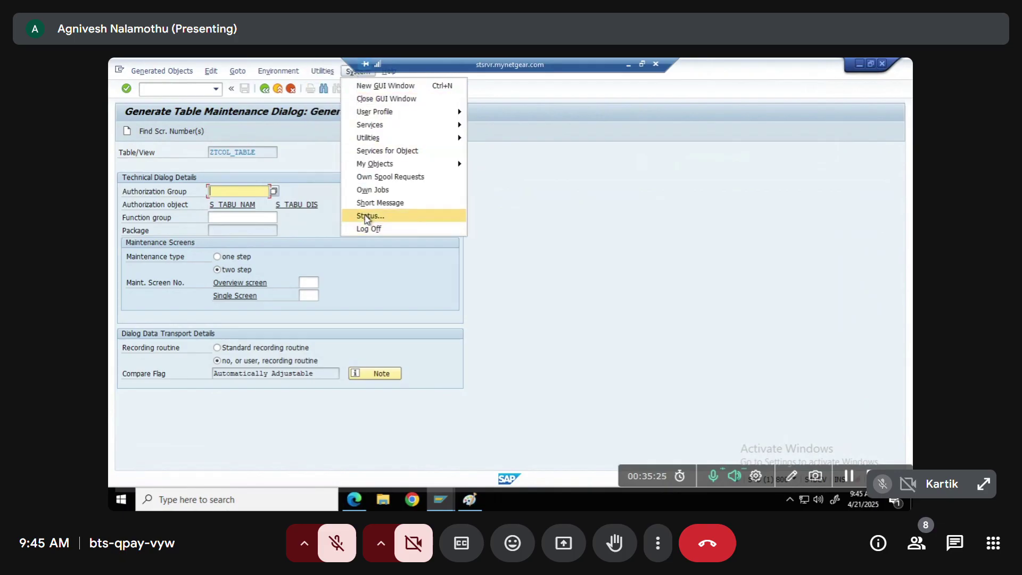
left_click(370, 216)
left_click_drag(215, 143, 164, 143)
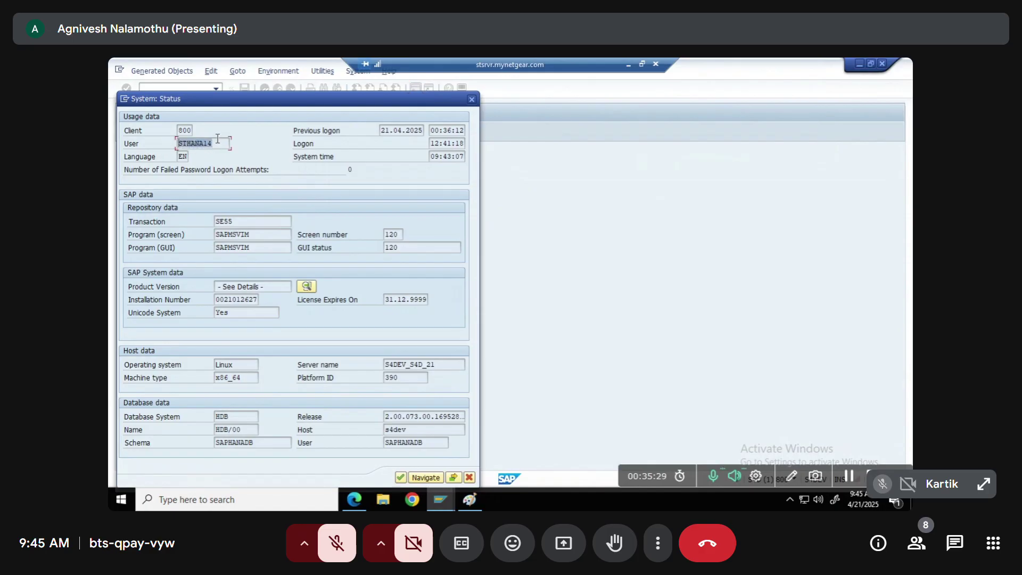
left_click(472, 100)
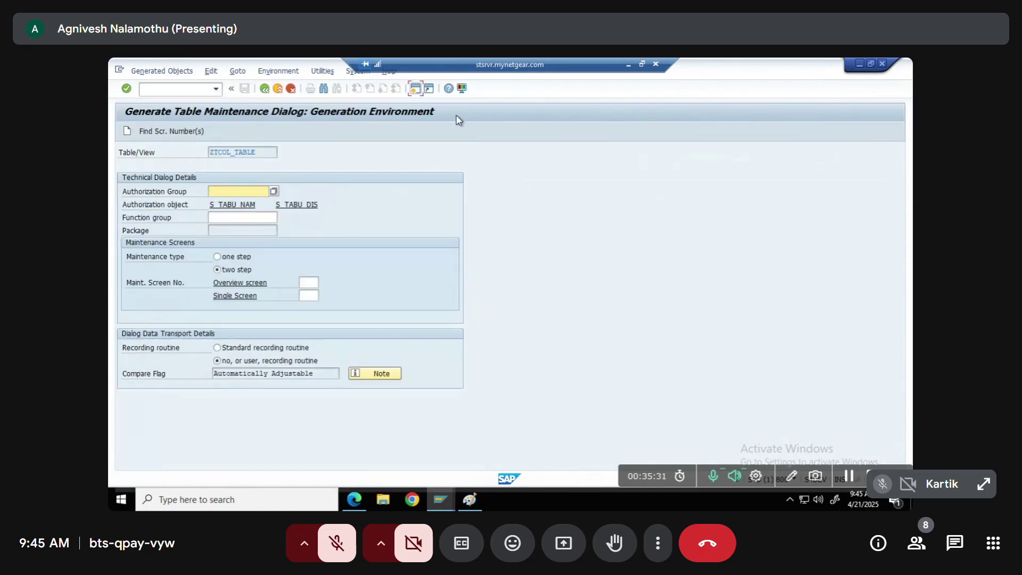
left_click_drag(211, 152, 268, 153)
left_click(269, 153)
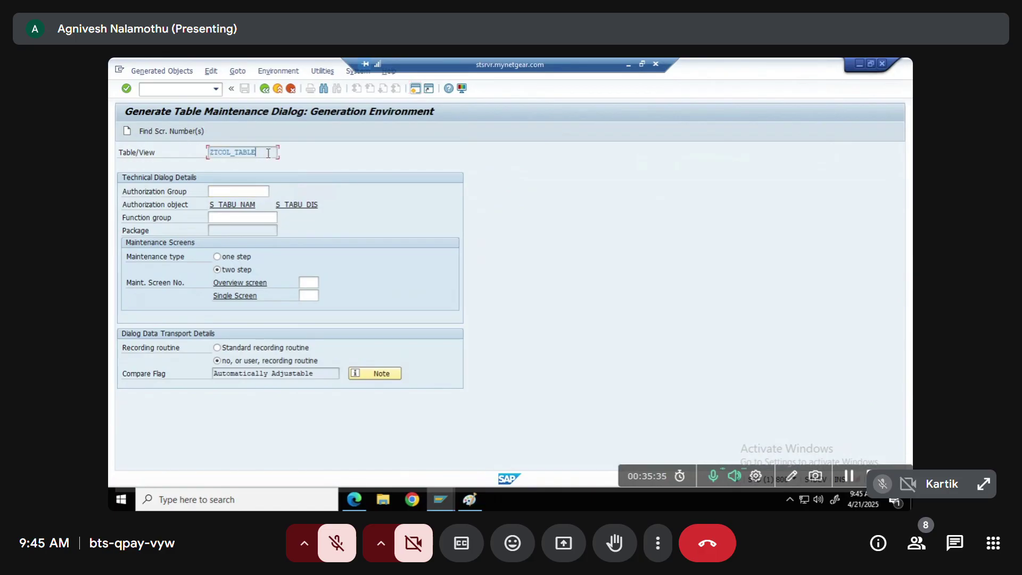
left_click_drag(263, 153, 182, 147)
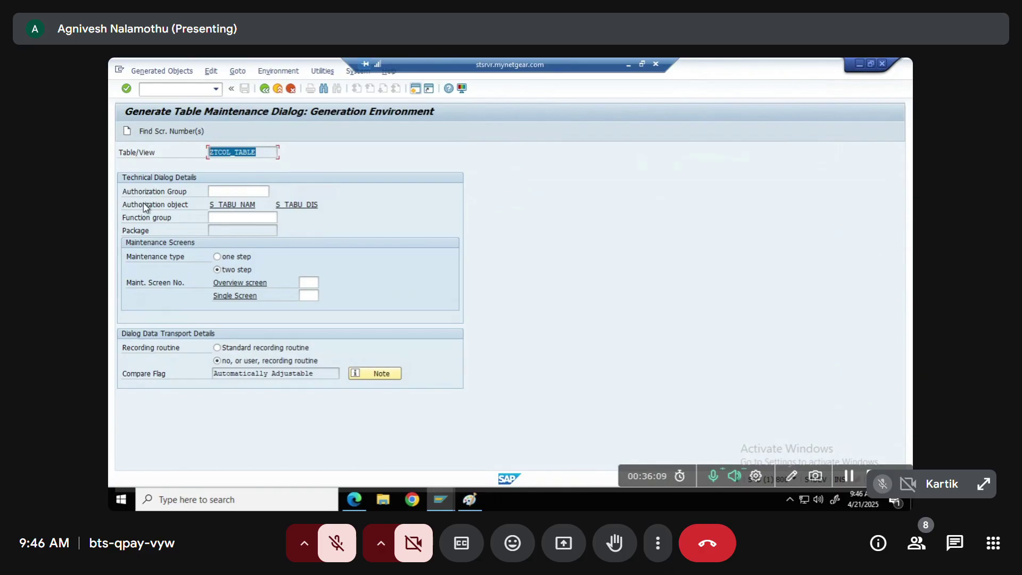
Fill the authorization group from the F4 list, replacing &NC& with BPCB
left_click(215, 191)
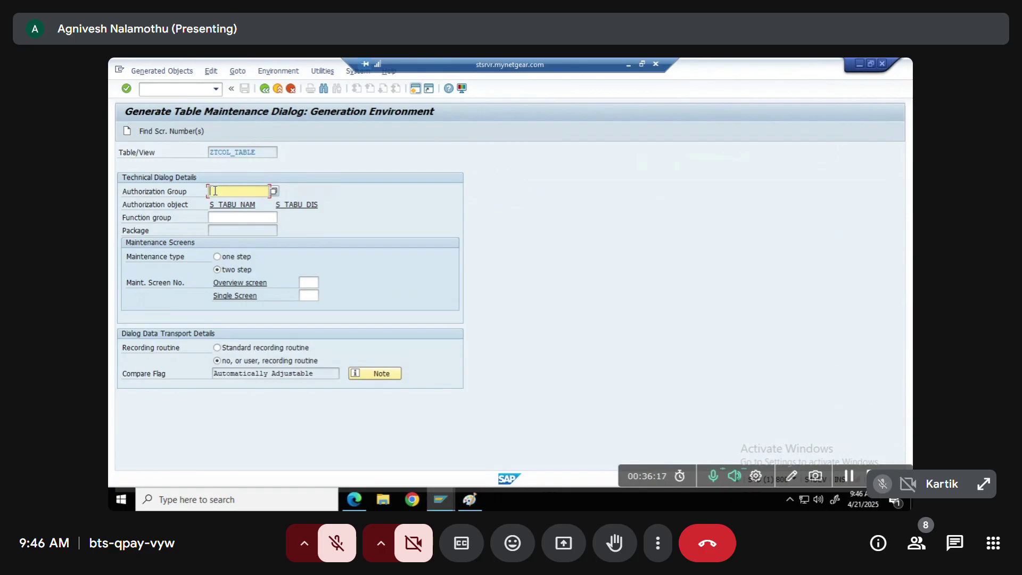
left_click(274, 192)
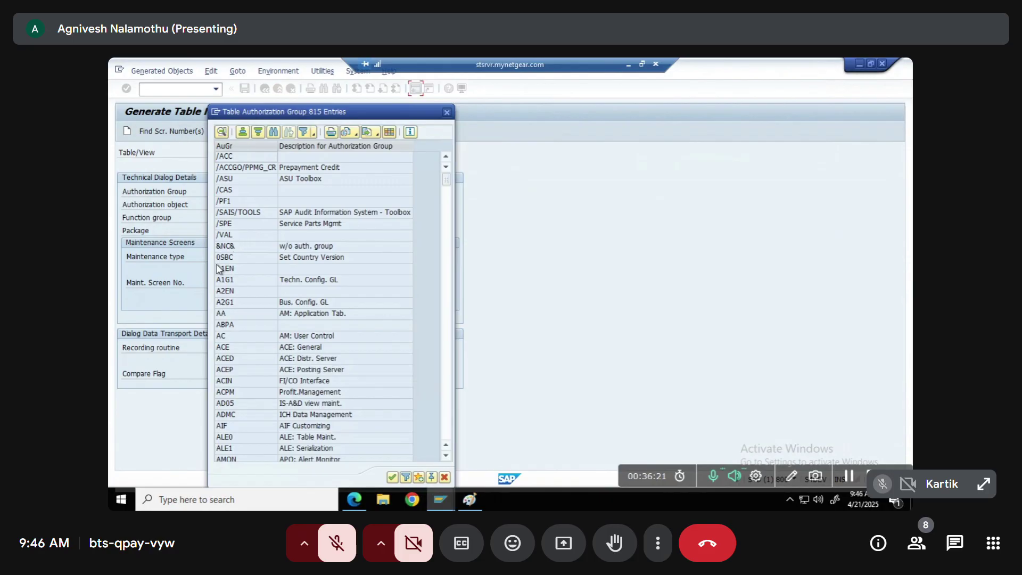
double_click(223, 246)
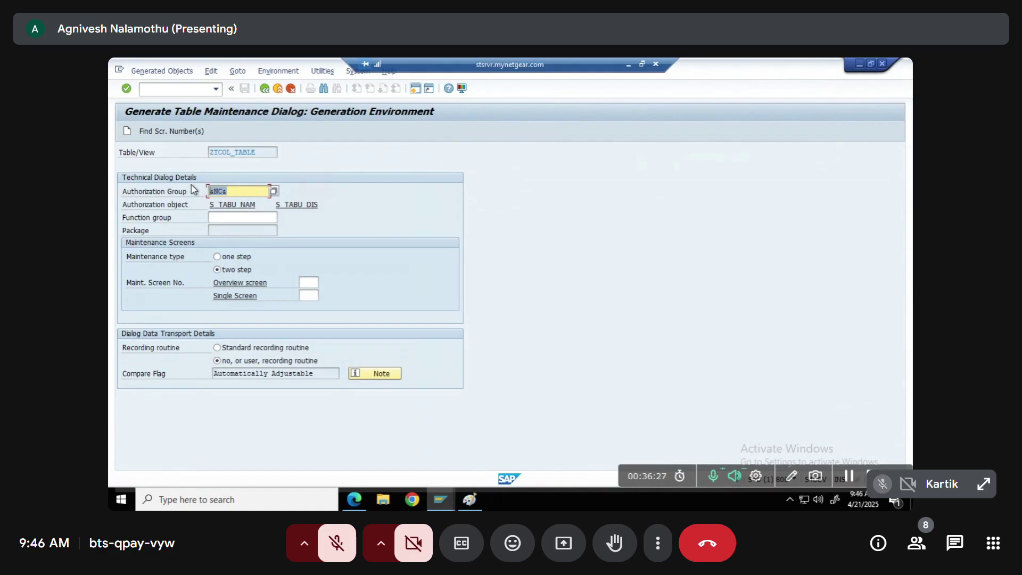
left_click(275, 191)
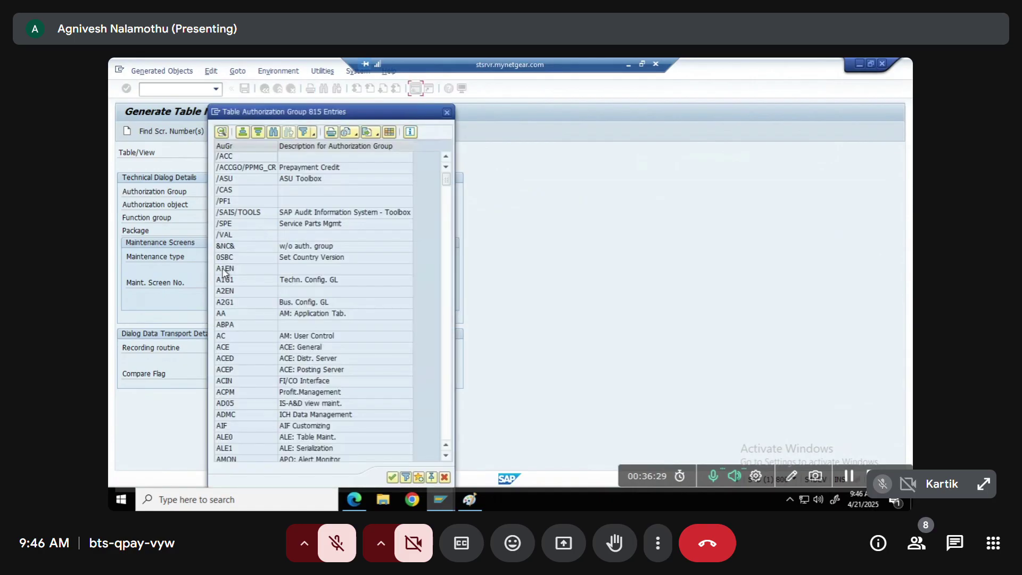
left_click(230, 327)
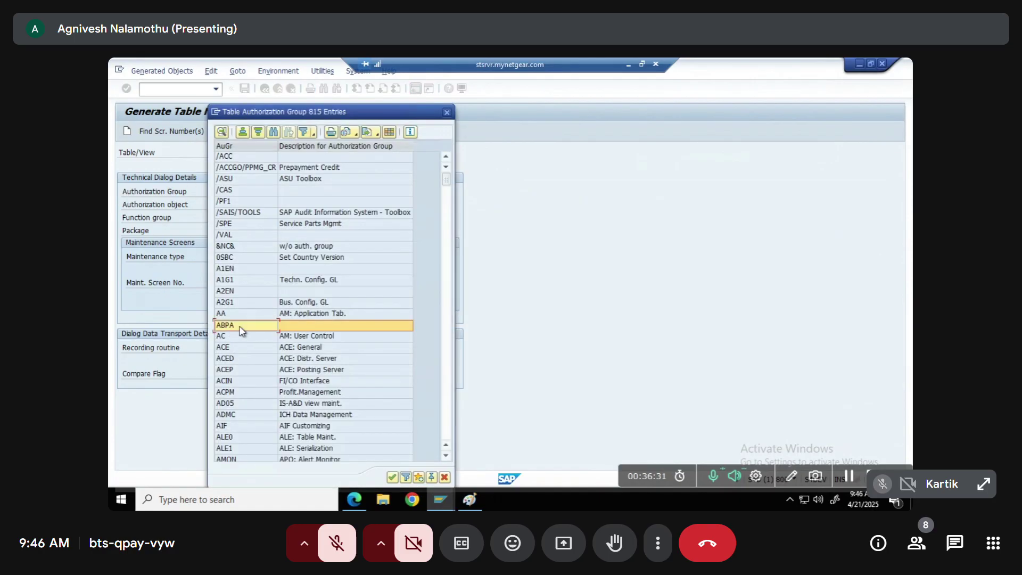
left_click(256, 337)
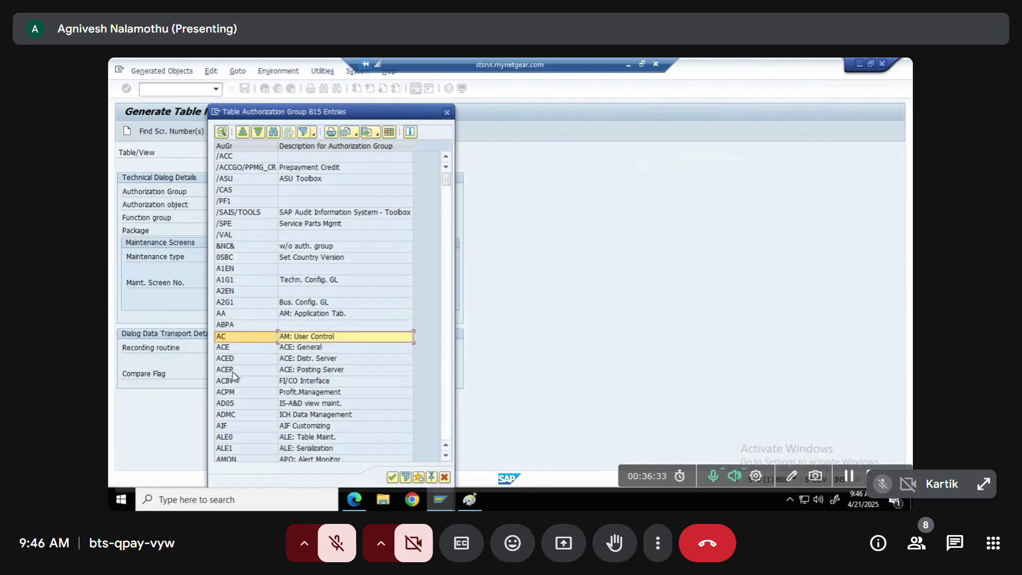
scroll(248, 373, "down", 15)
scroll(244, 391, "up", 5)
scroll(246, 390, "down", 5)
double_click(225, 347)
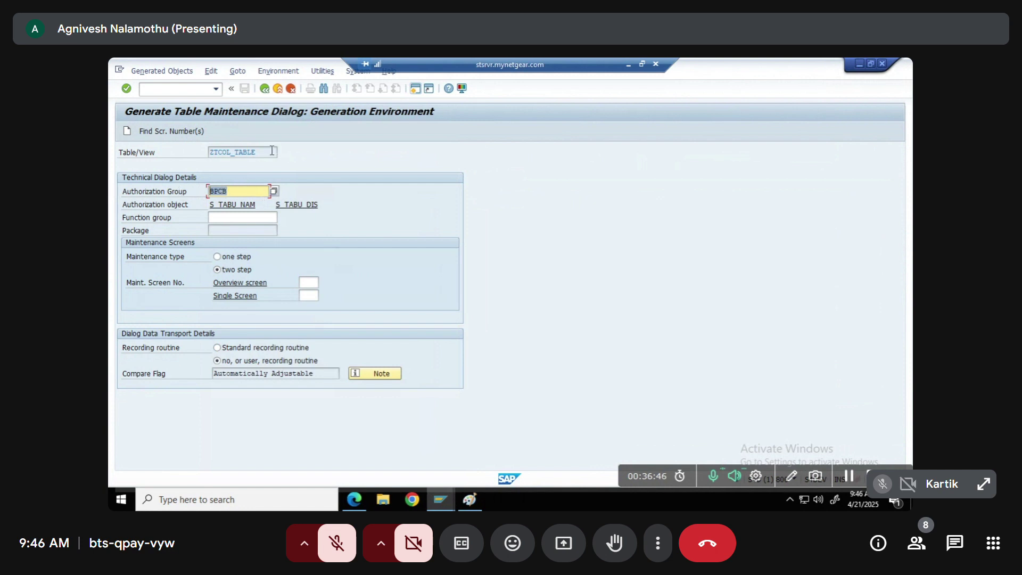
Set authorization group &NC& and paste ZTCOL_TABLE as the function group
key("BackSpace")
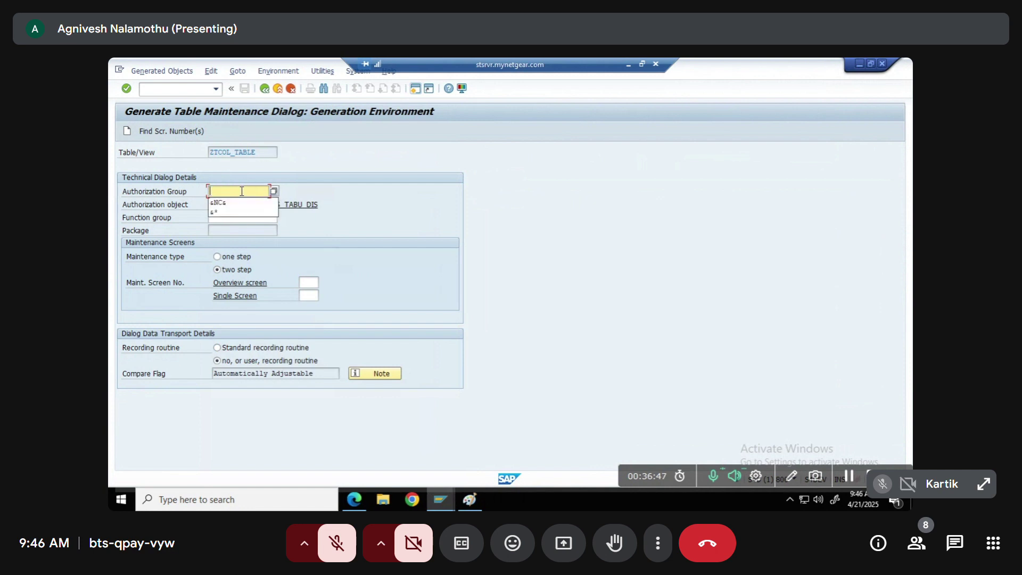
key("Down")
key("Return")
key("Return")
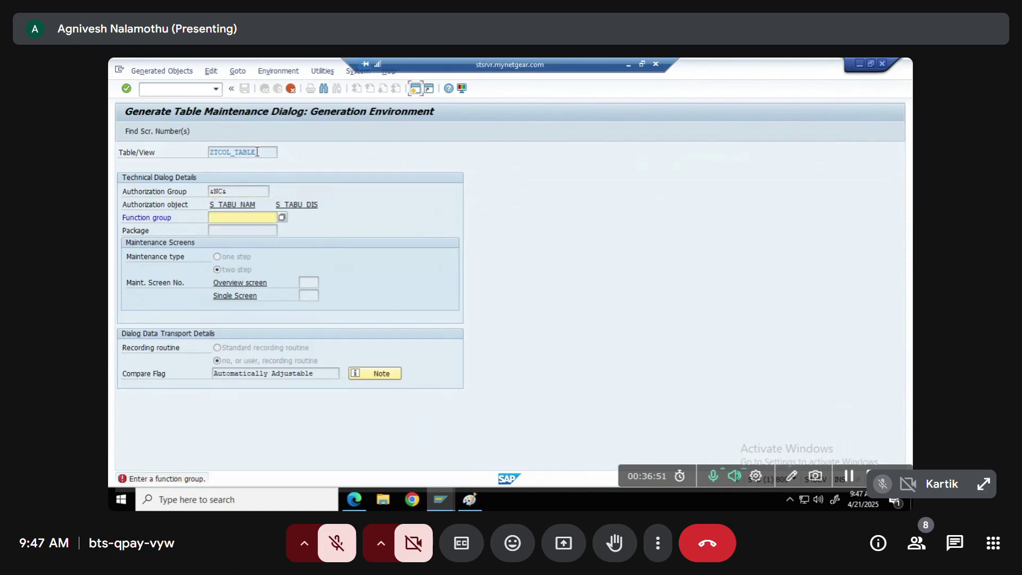
left_click(196, 154)
key("ctrl+c")
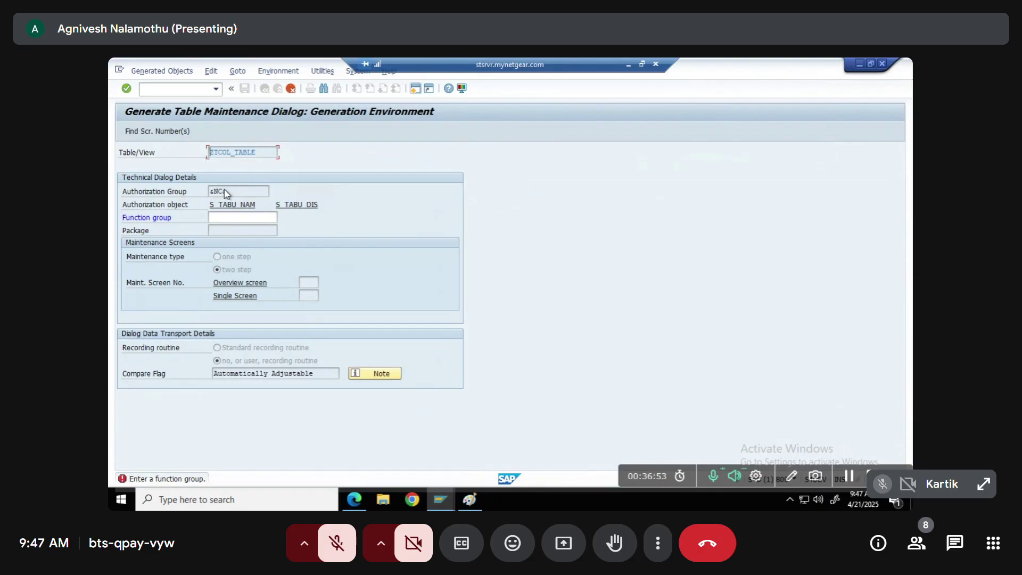
left_click(226, 219)
key("ctrl+v")
key("Return")
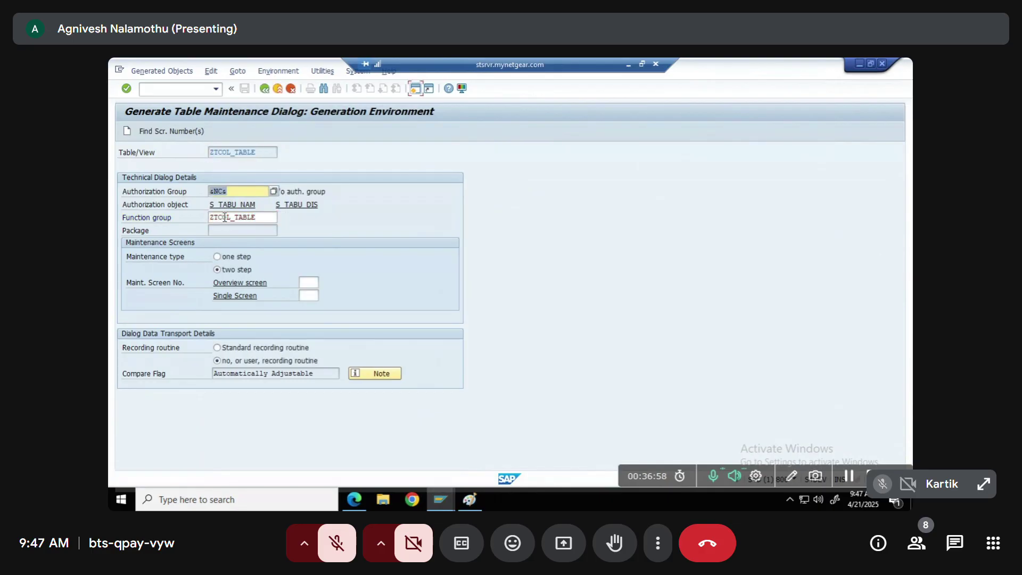
Choose one-step maintenance and accept the proposed overview screen number 1
left_click(226, 259)
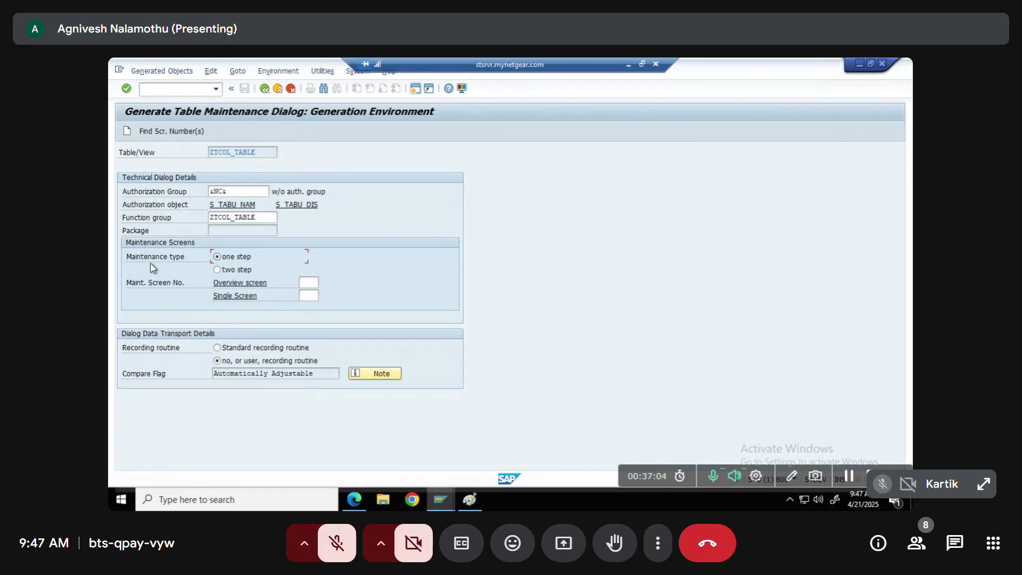
double_click(234, 190)
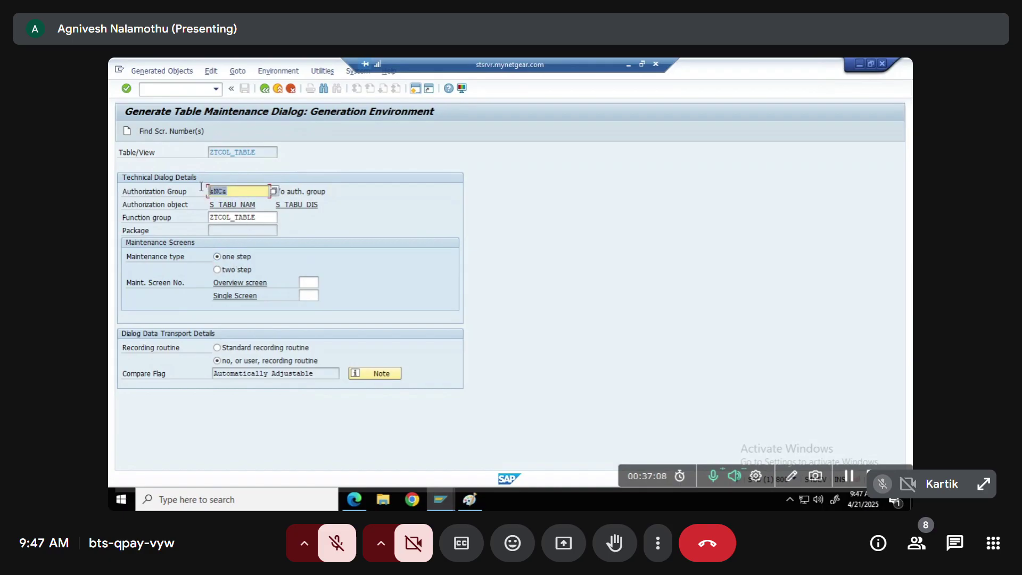
left_click(257, 217)
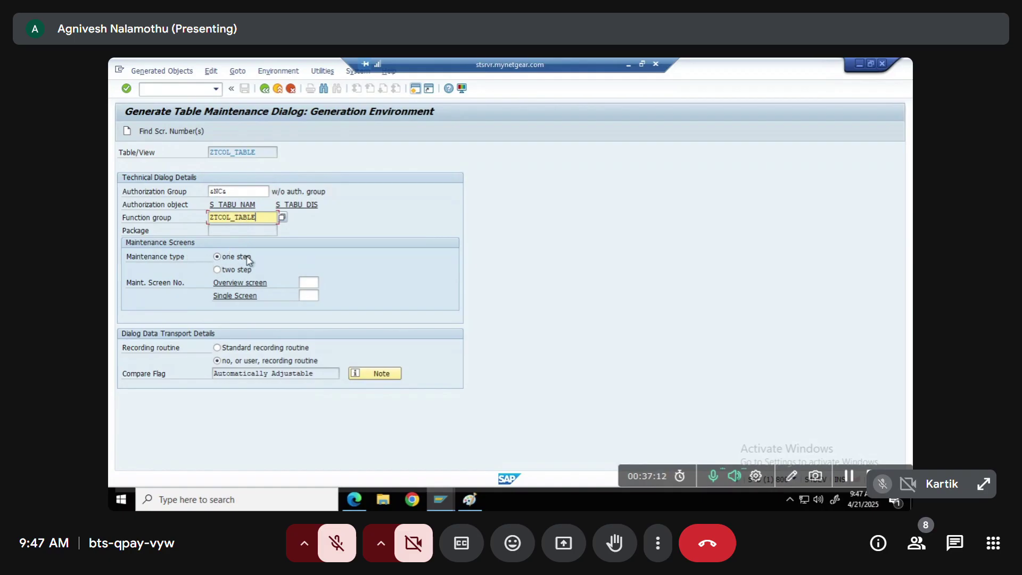
left_click(164, 132)
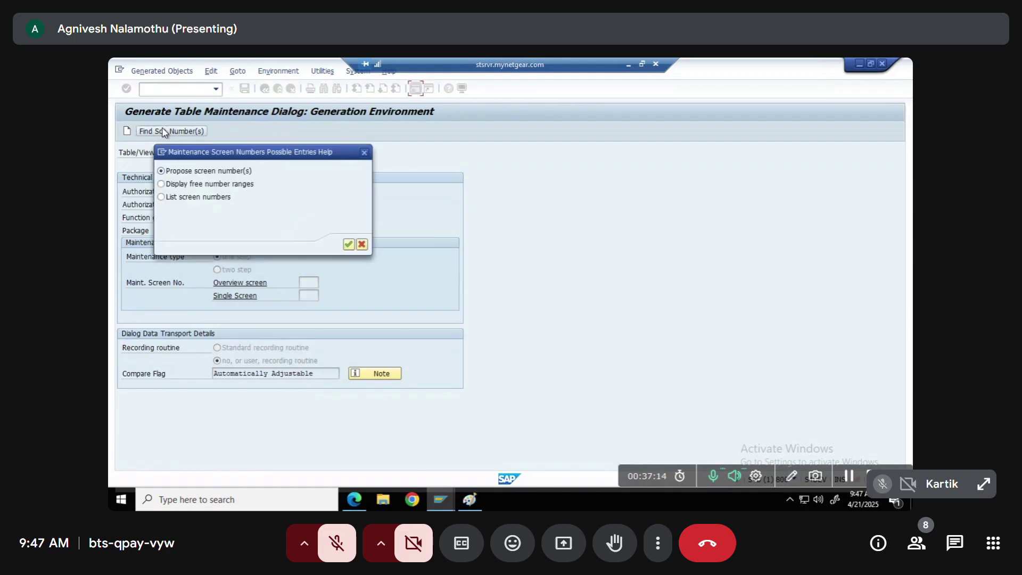
key("Return")
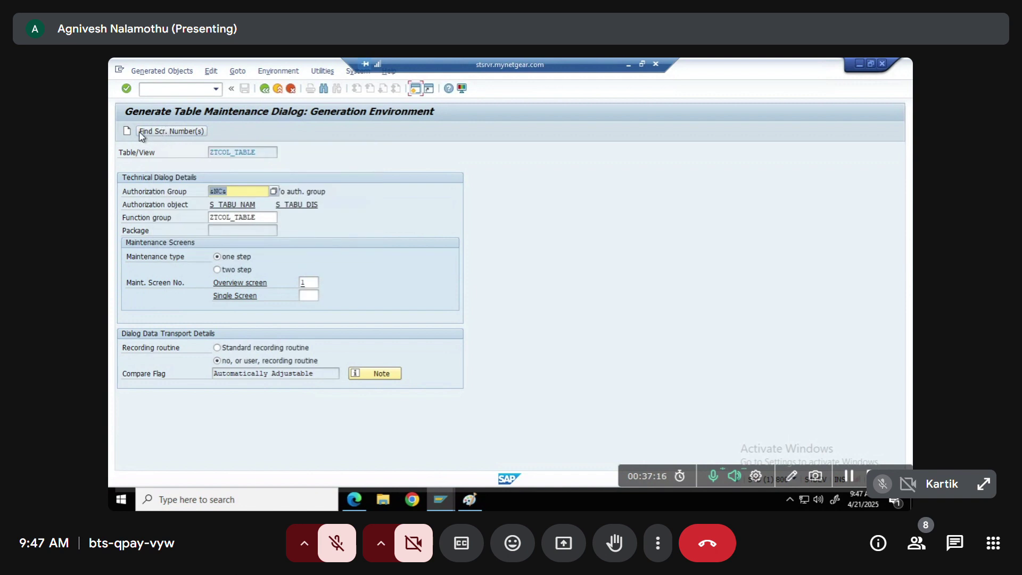
Generate the maintenance dialog in package $TMP and go back to the table
left_click(128, 132)
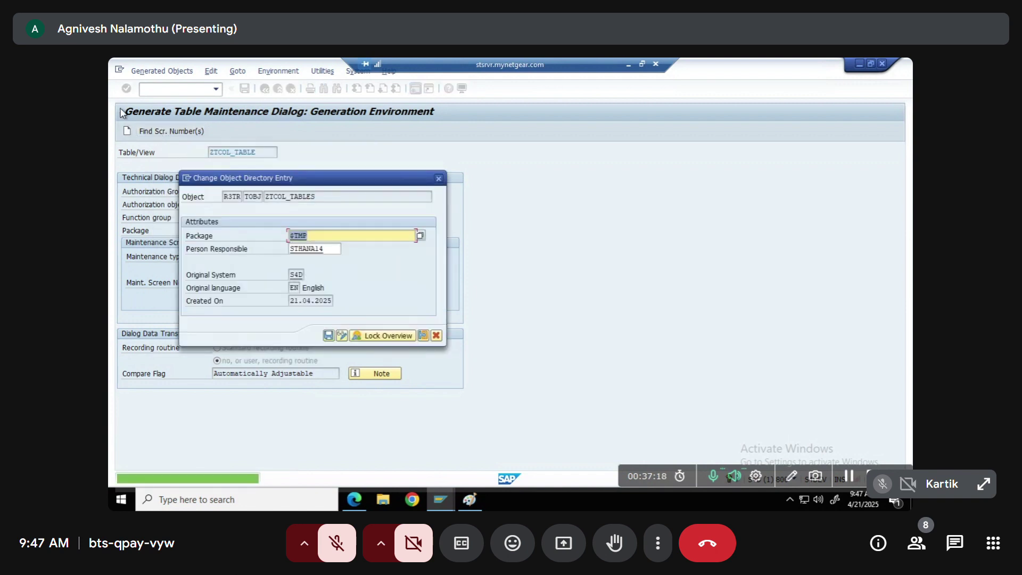
key("Return")
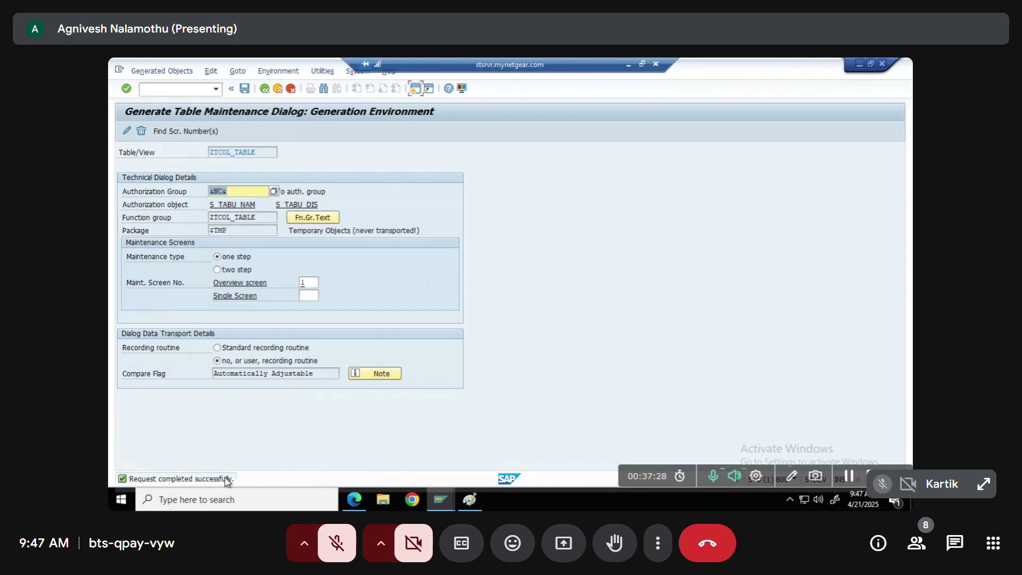
left_click(265, 90)
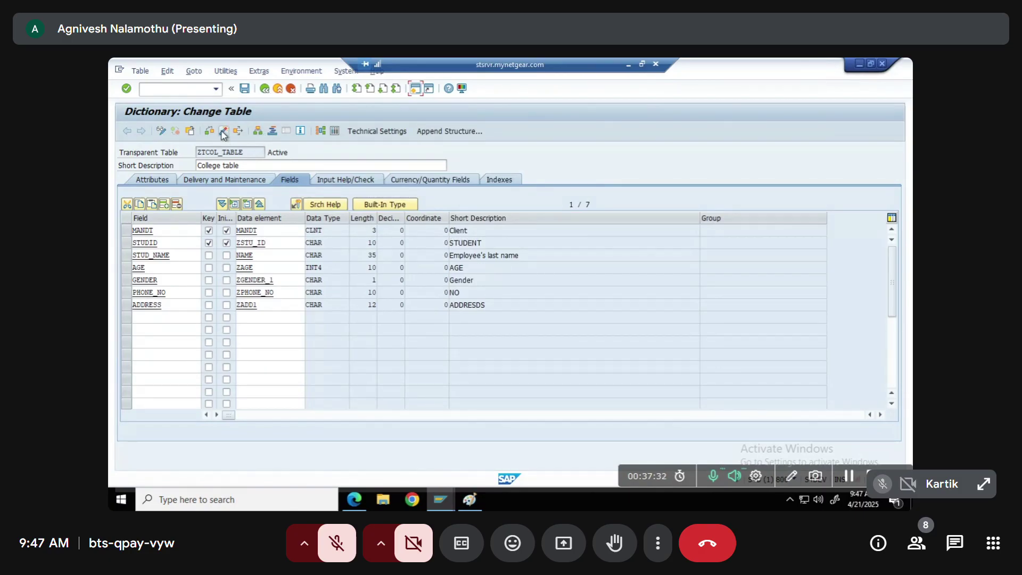
In a new session, display function group ZTCOL_TABLE in SE80
left_click(417, 91)
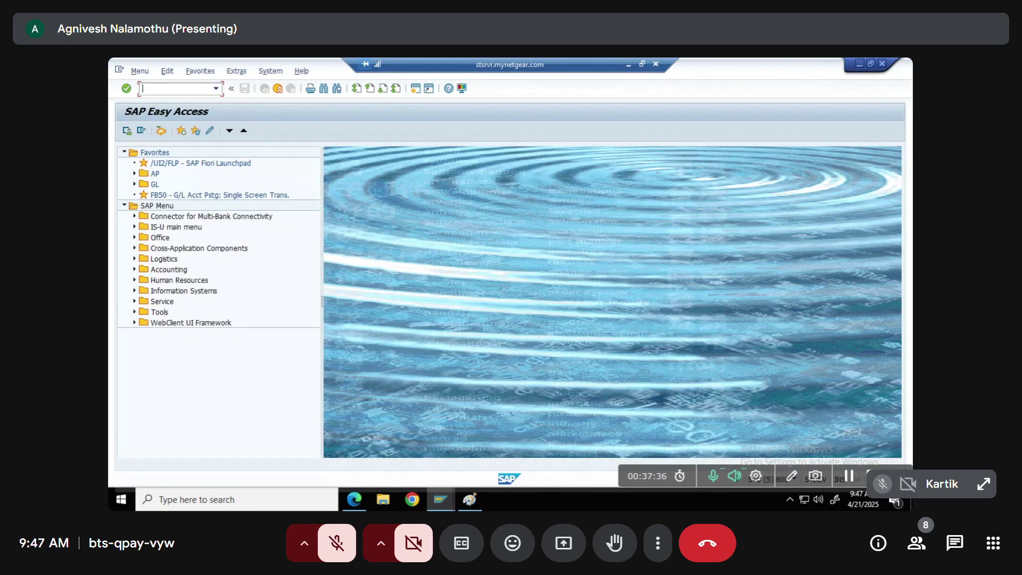
type("se80")
key("Return")
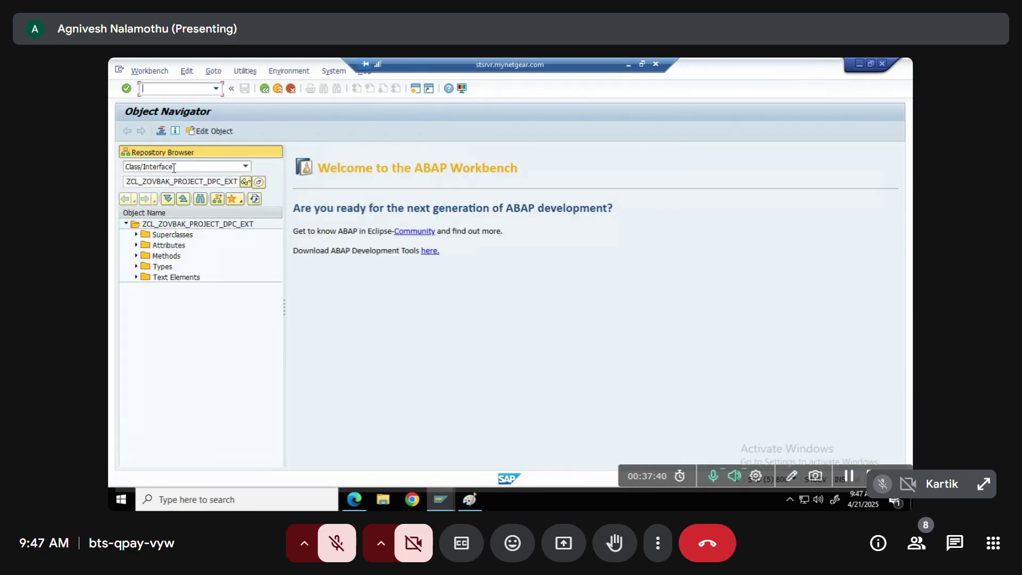
left_click(174, 169)
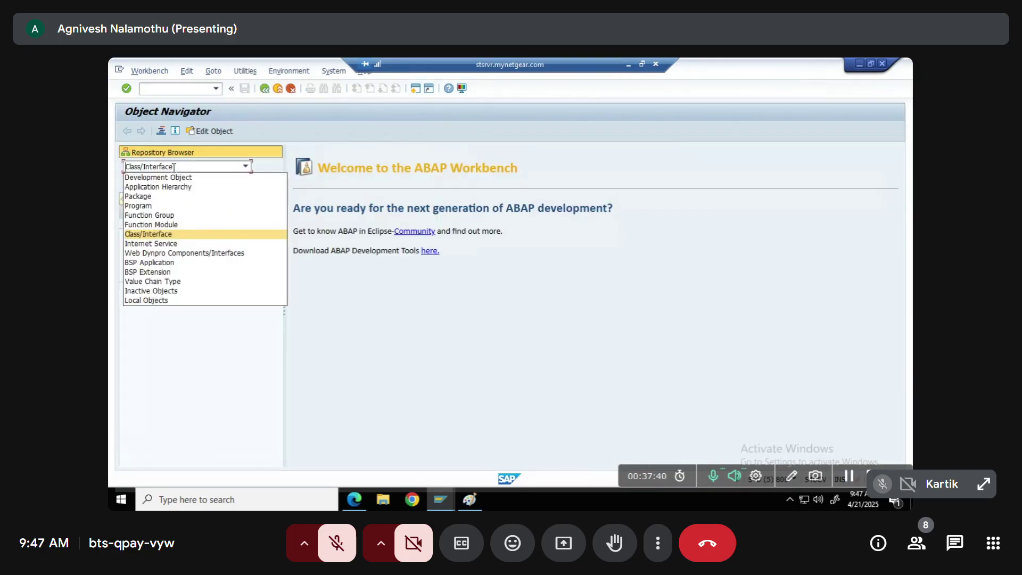
left_click(151, 215)
left_click_drag(169, 177, 114, 177)
key("ctrl+v")
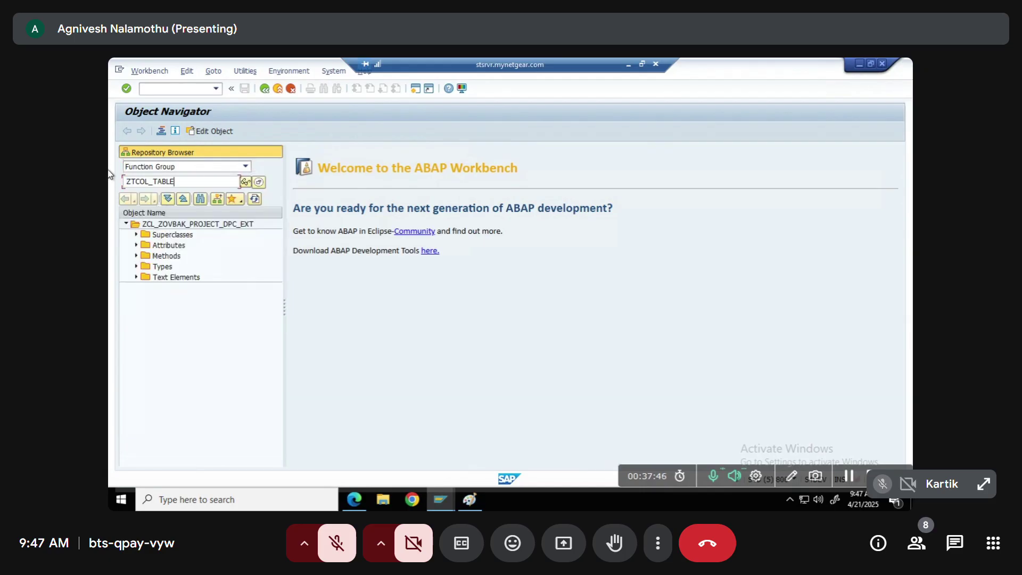
left_click(243, 186)
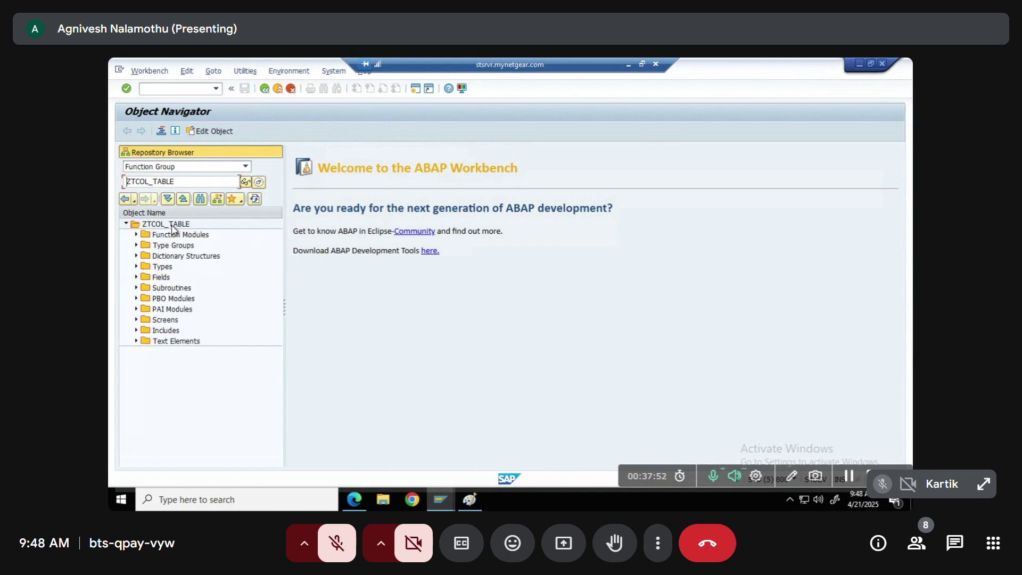
Activate function group ZTCOL_TABLE and go back to the main menu
right_click(171, 225)
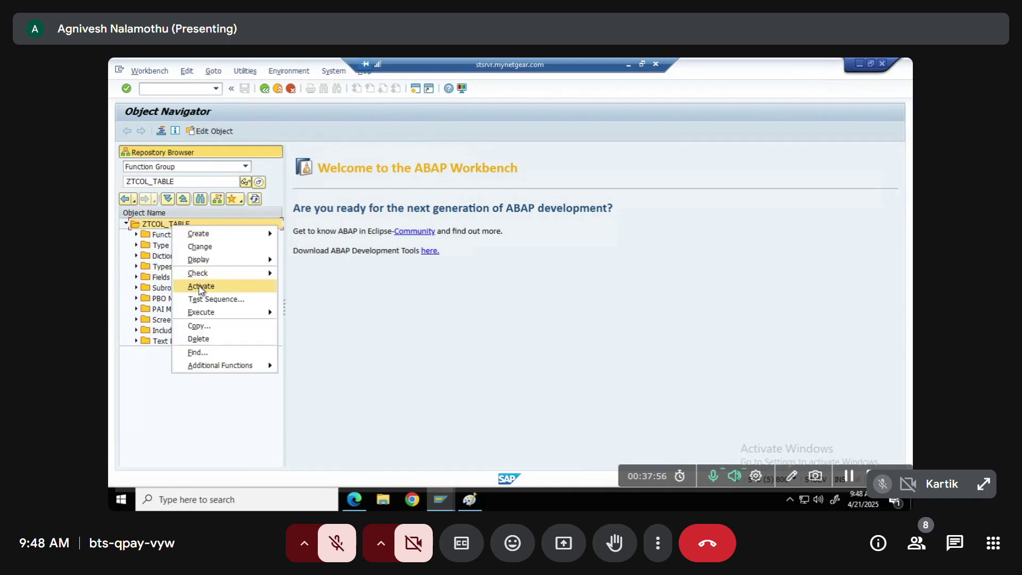
left_click(201, 288)
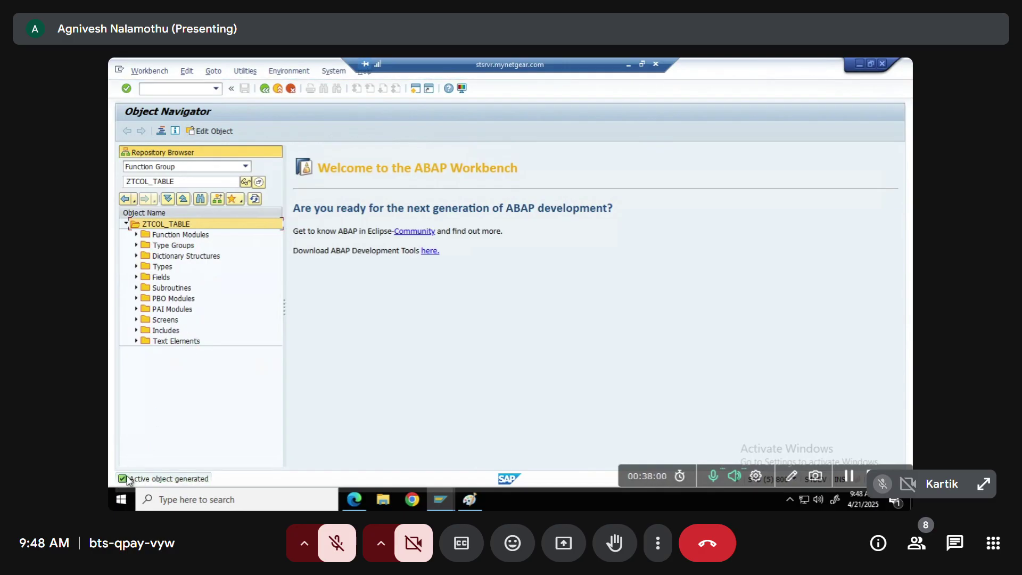
key("F3")
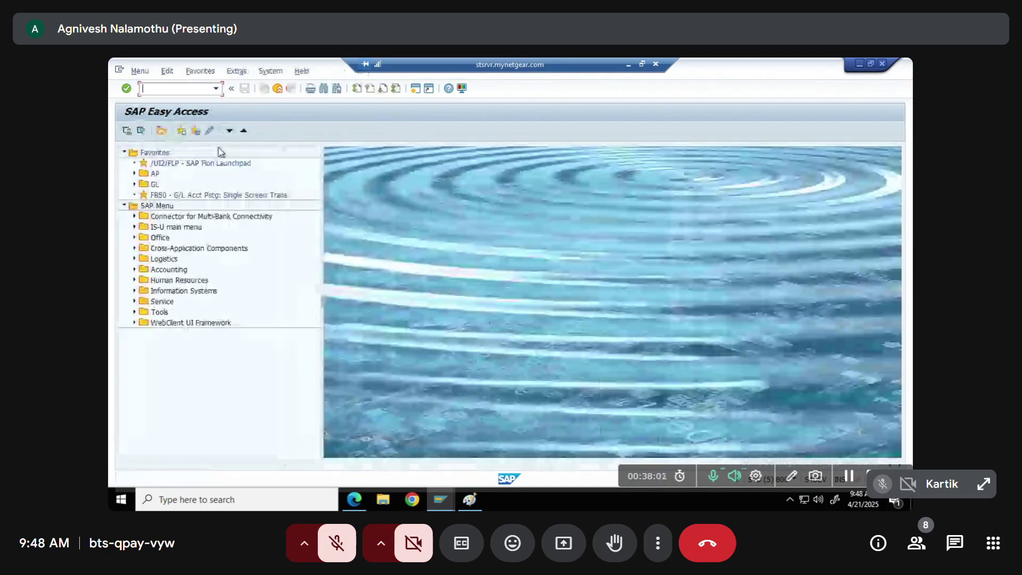
Open SM30 table view maintenance, reopening it once after backing out
type("sm")
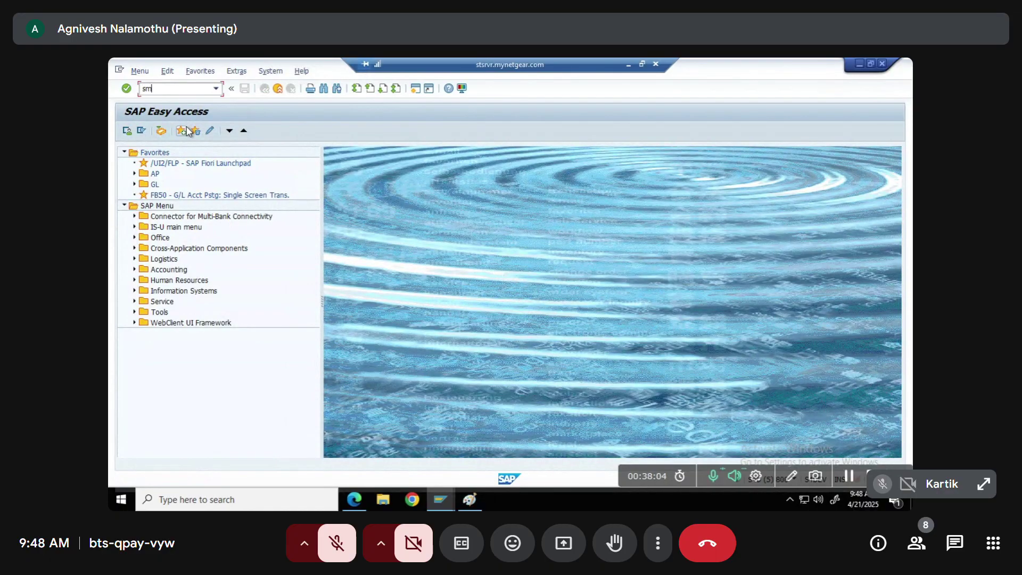
type("30")
key("Return")
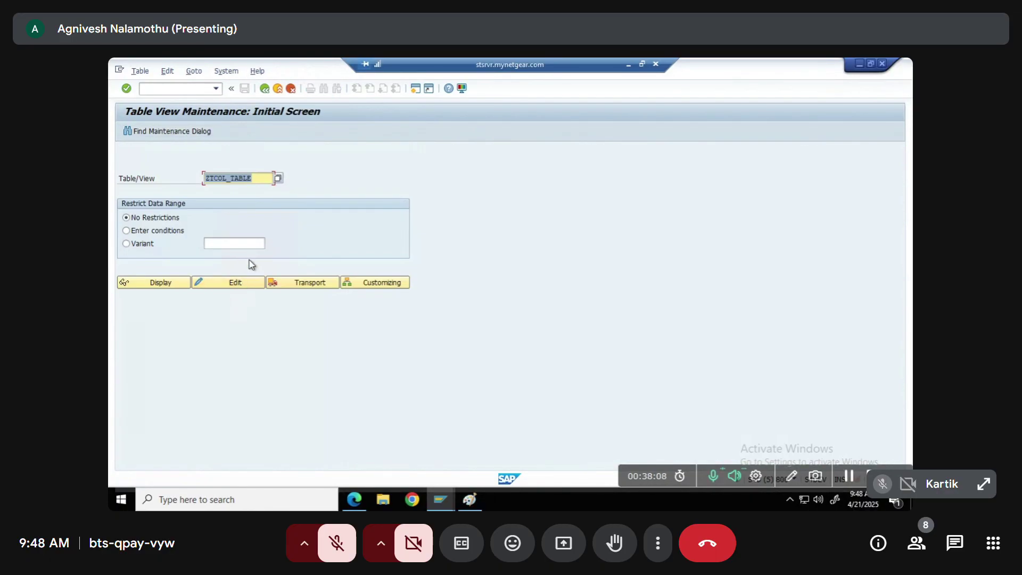
key("F3")
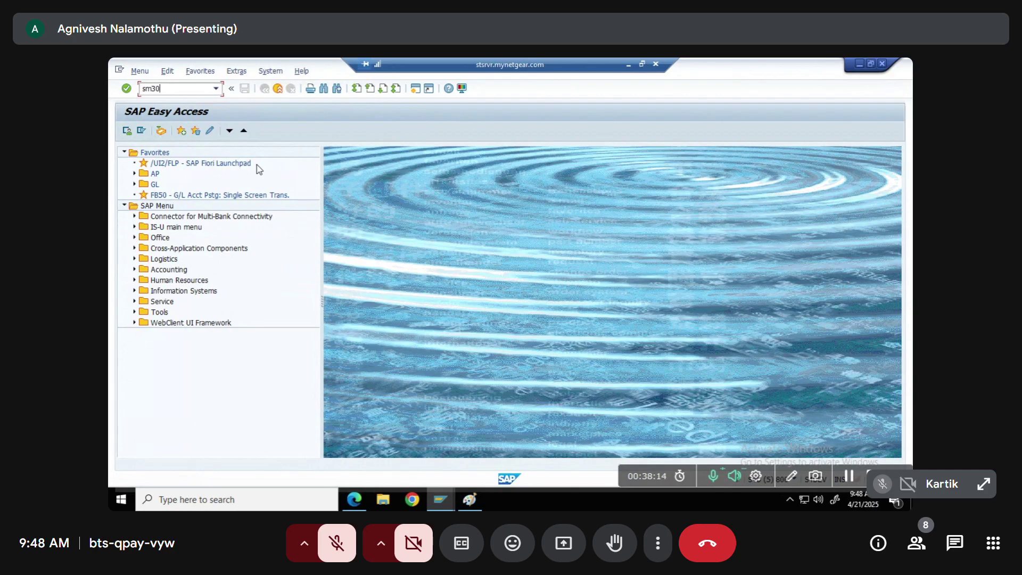
type("sm30")
key("Return")
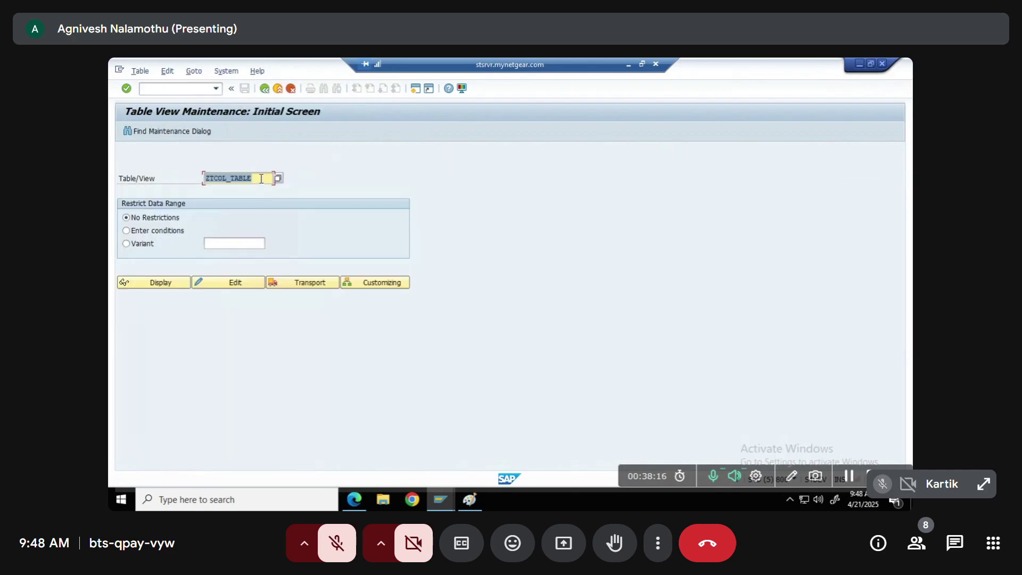
Edit ZTCOL_TABLE, widen the FATHER NAME column in New Entries, then return to the overview
left_click_drag(251, 177, 204, 176)
left_click(225, 285)
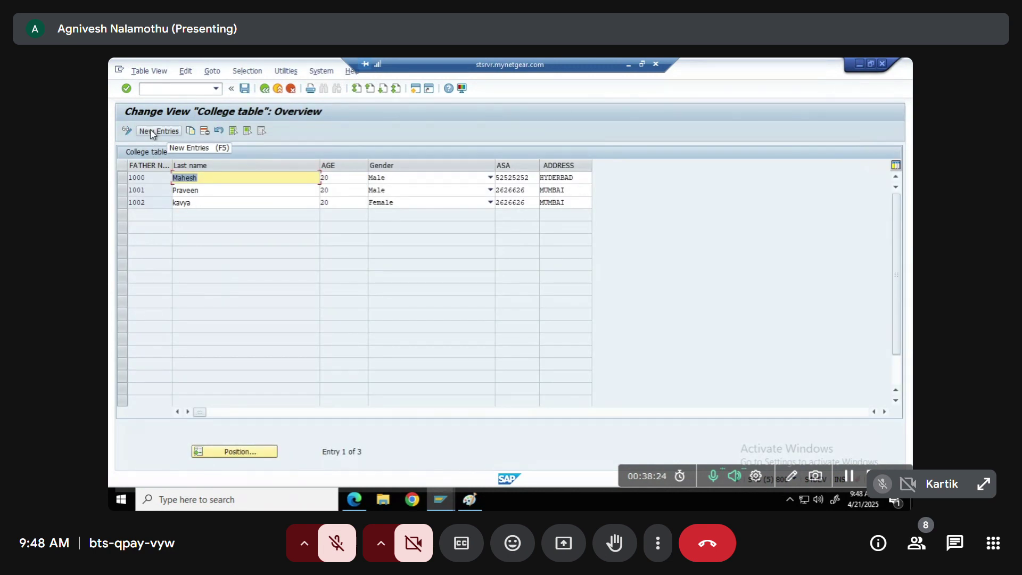
left_click(151, 134)
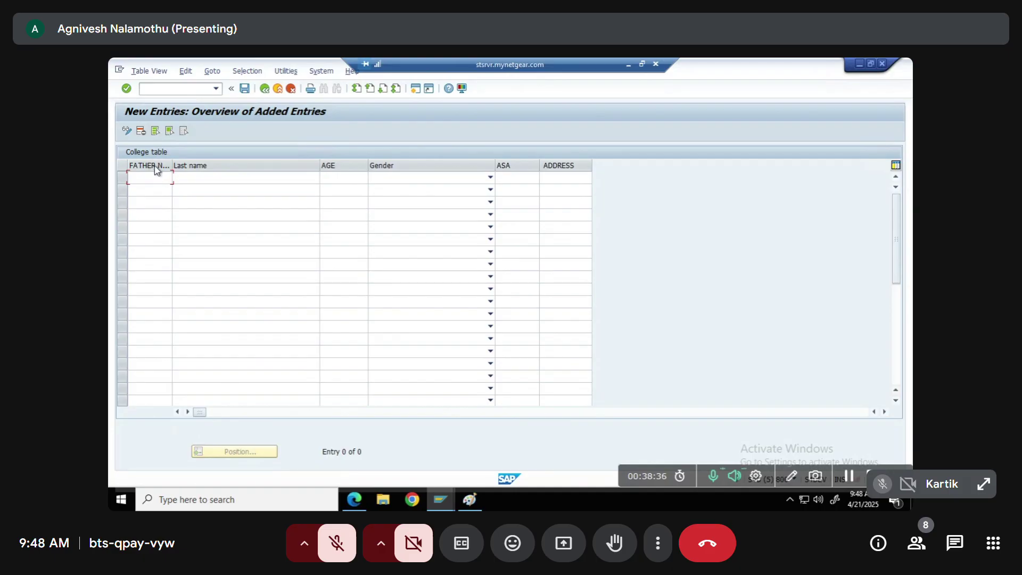
left_click_drag(171, 166, 230, 164)
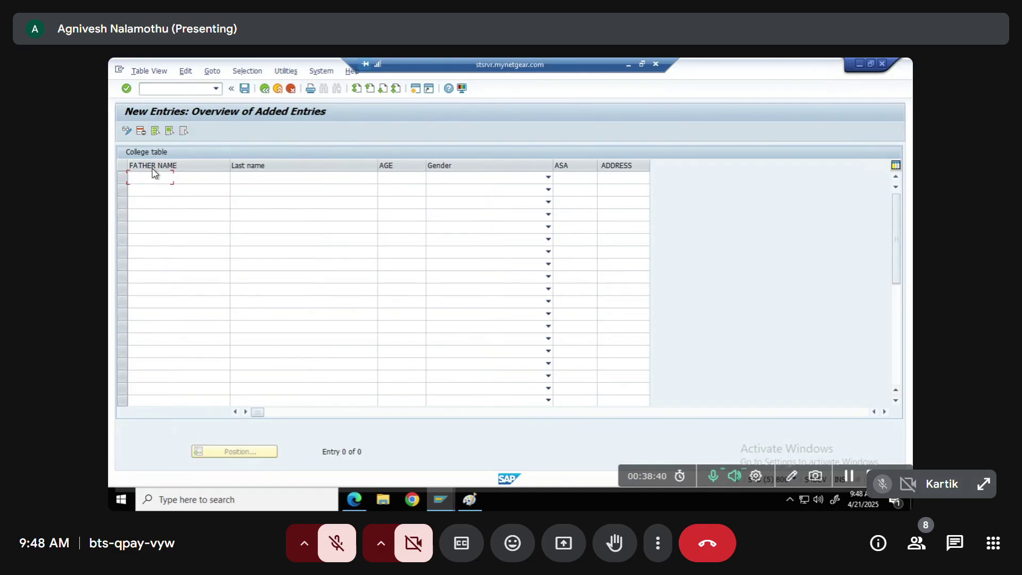
left_click(266, 89)
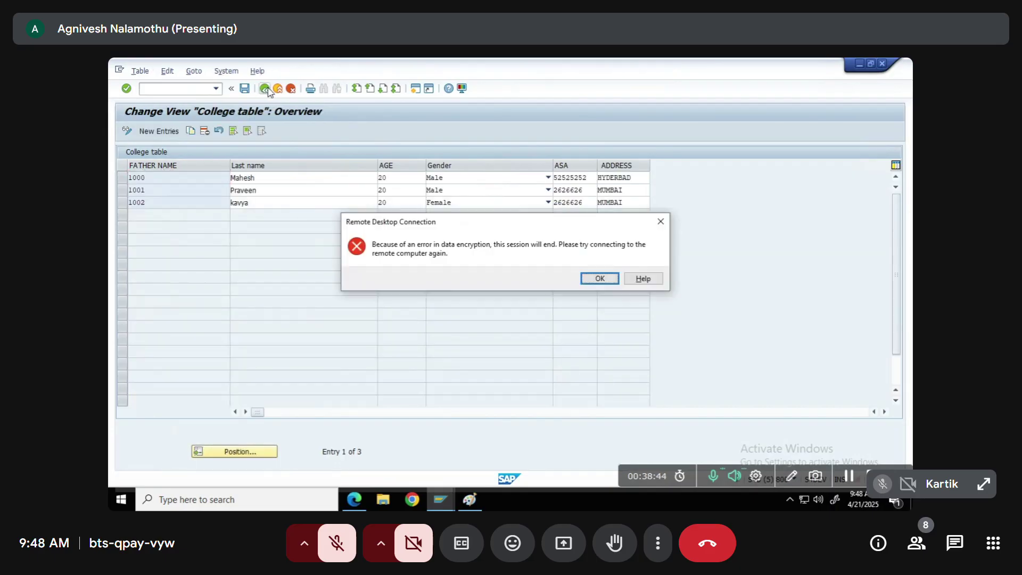
Dismiss the encryption error, reconnect with the account password, and accept the certificate
left_click(598, 279)
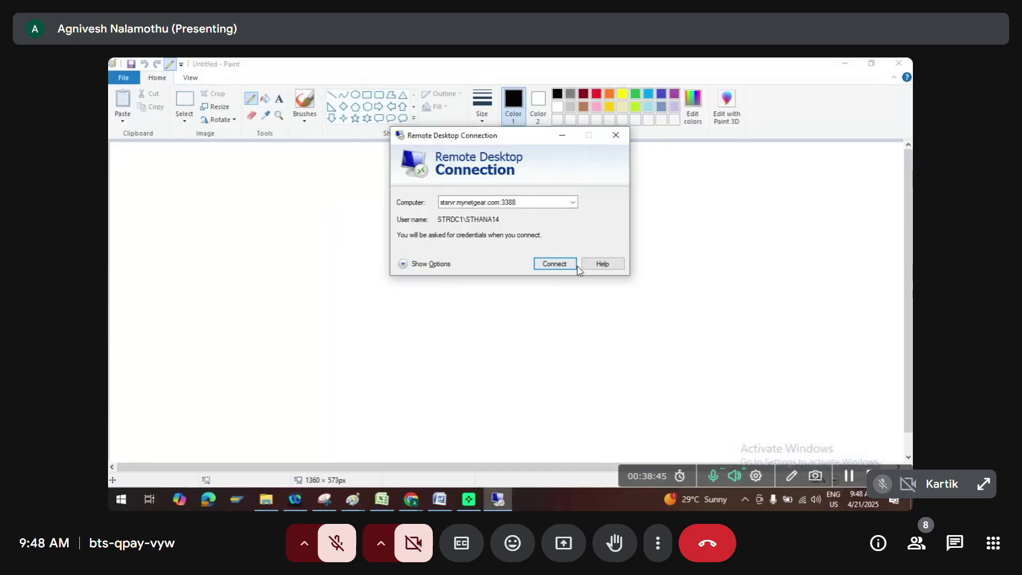
left_click(555, 264)
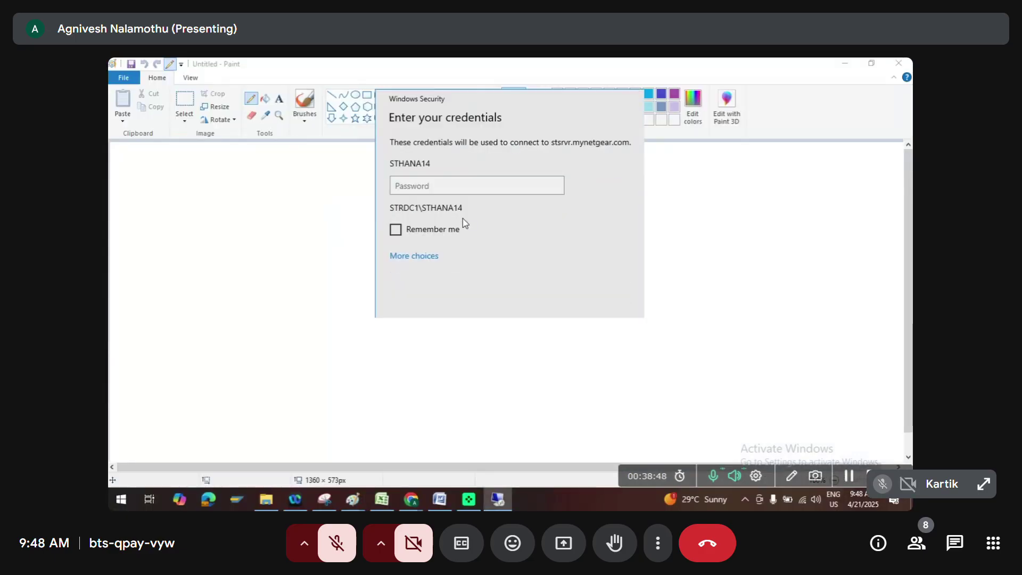
type("••••")
key("Return")
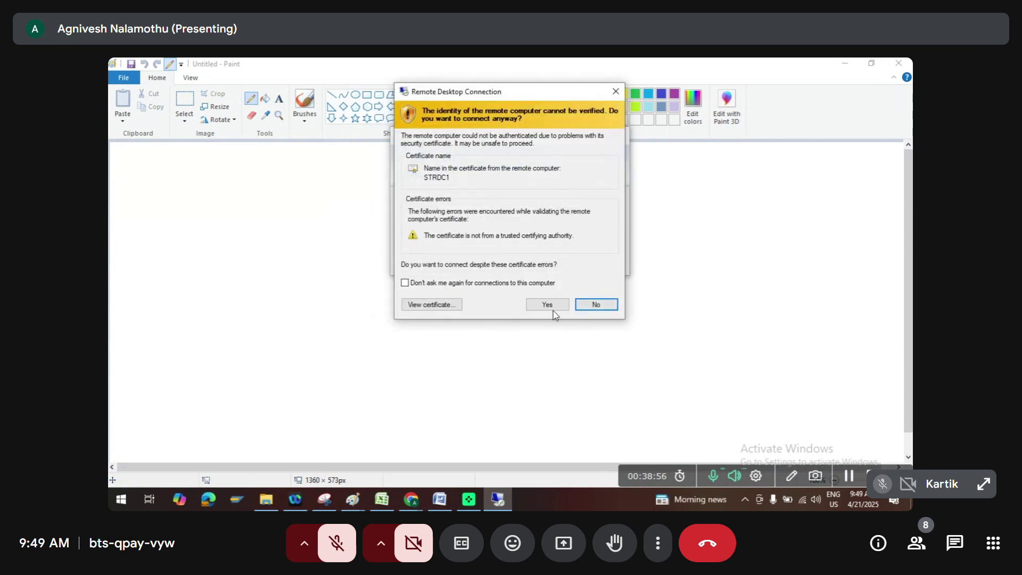
left_click(548, 306)
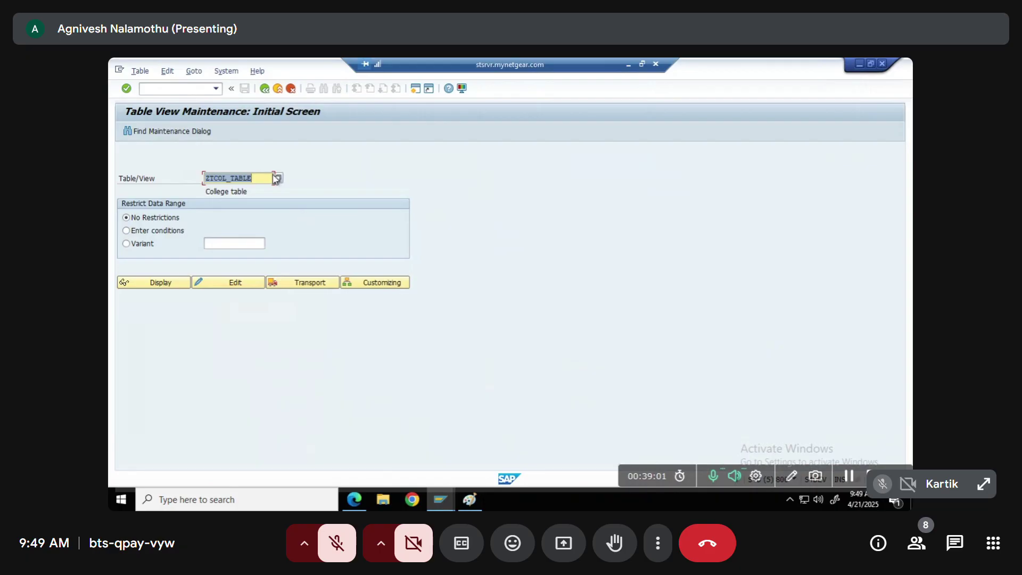
Display the ZTCOL_TABLE definition in SE11
key("F3")
type("se1")
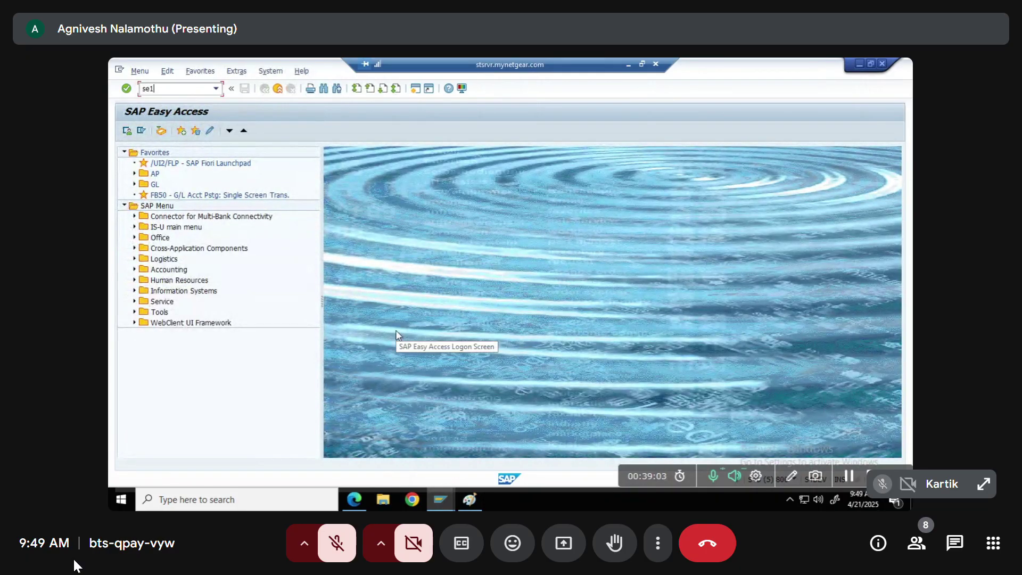
type("1")
key("Return")
left_click(134, 313)
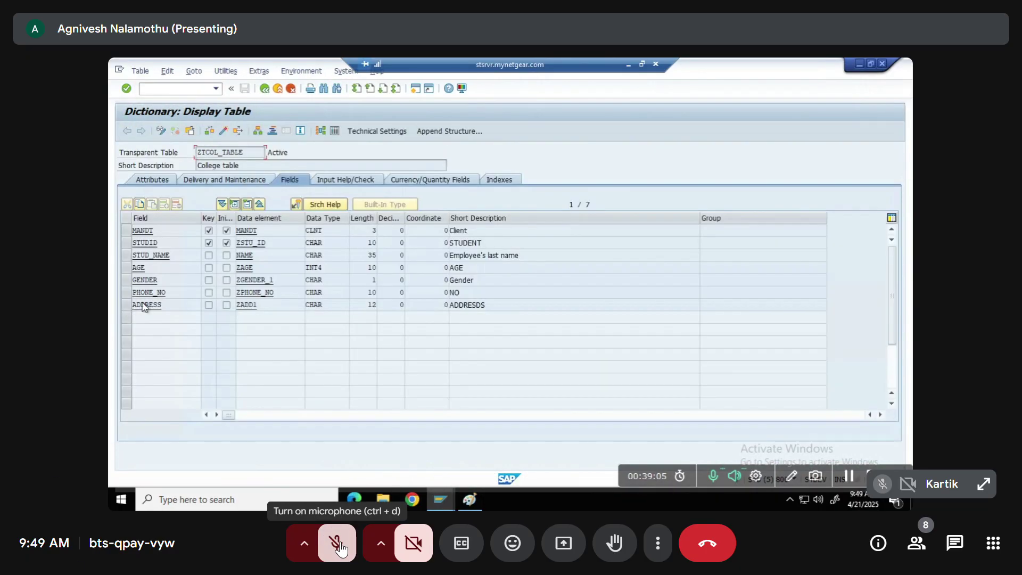
Inspect data element ZSTU_ID's field labels, long label FATHER NAME, then back out
double_click(250, 243)
left_click(339, 180)
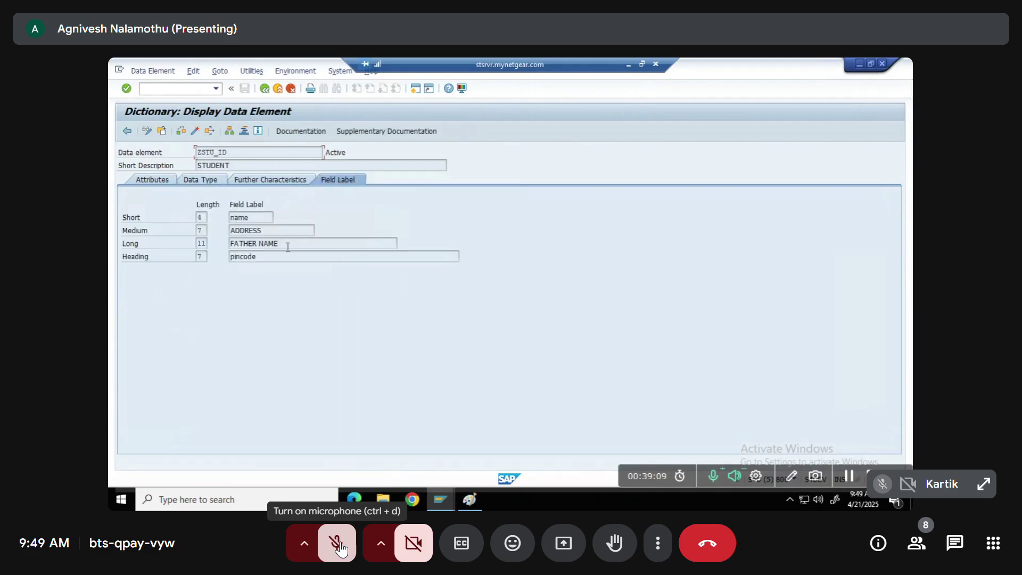
left_click_drag(231, 243, 279, 245)
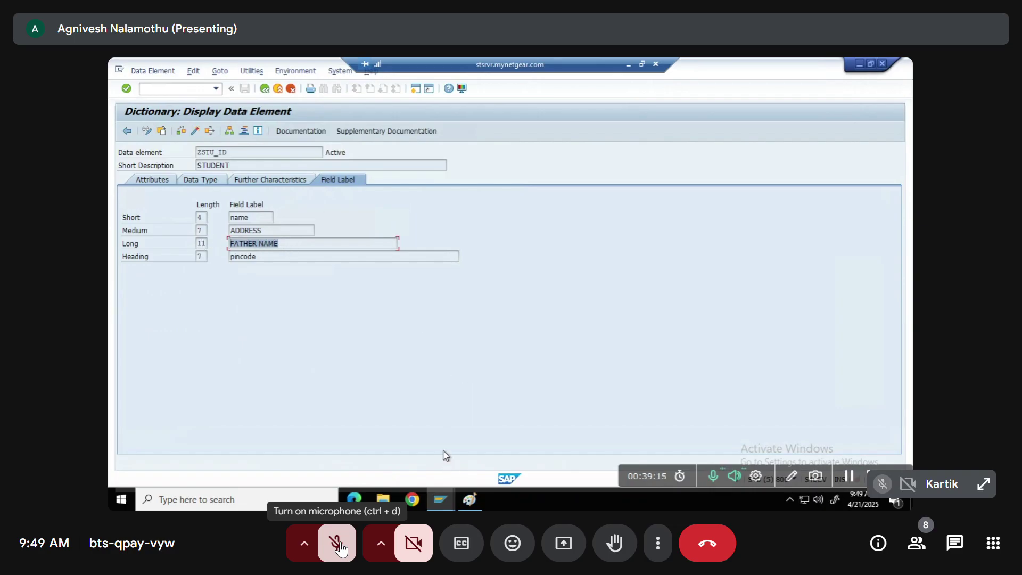
left_click(234, 166)
key("F3")
key("F3")
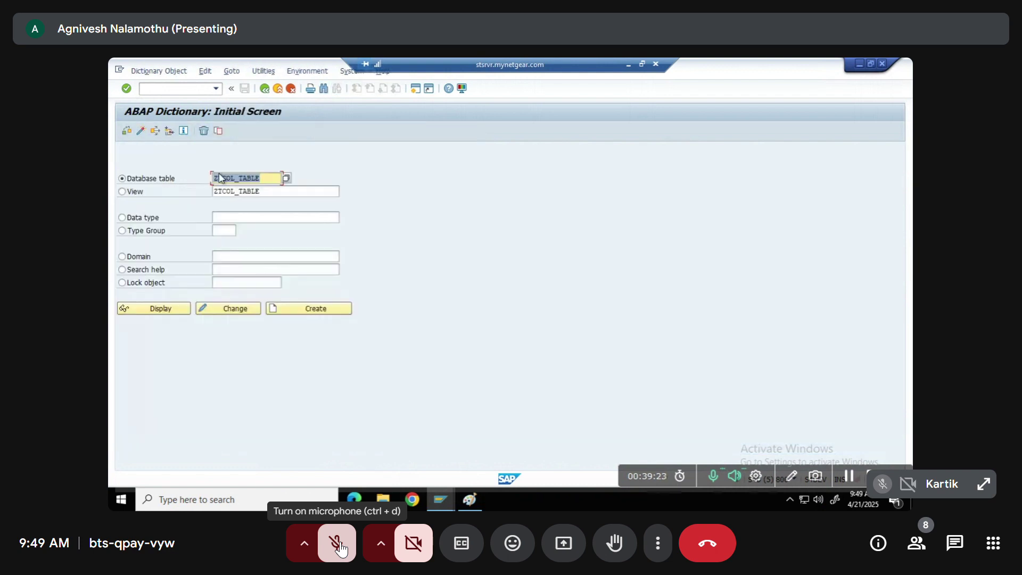
key("F3")
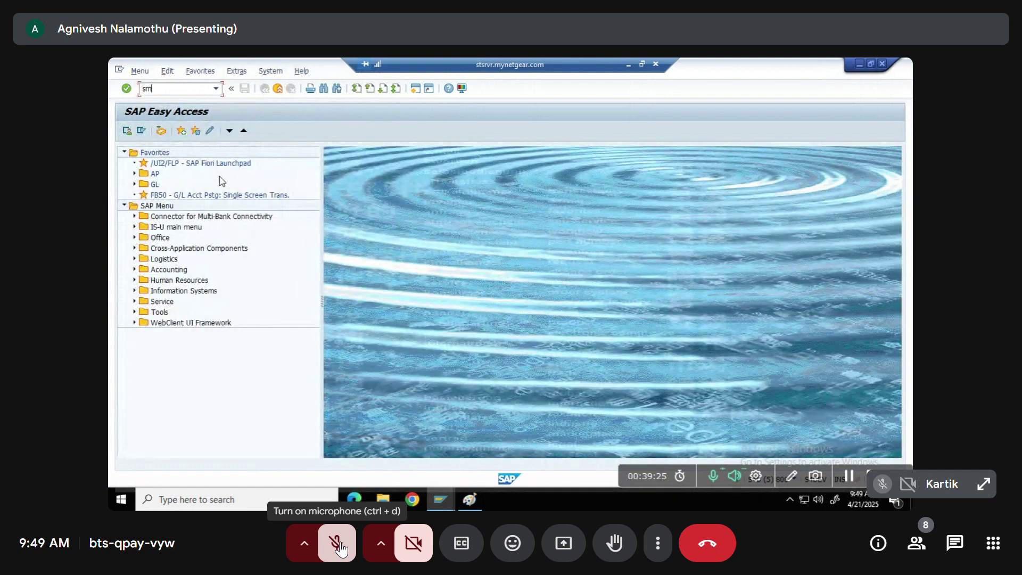
Open the College table for editing and start New Entries
key("Return")
left_click(242, 282)
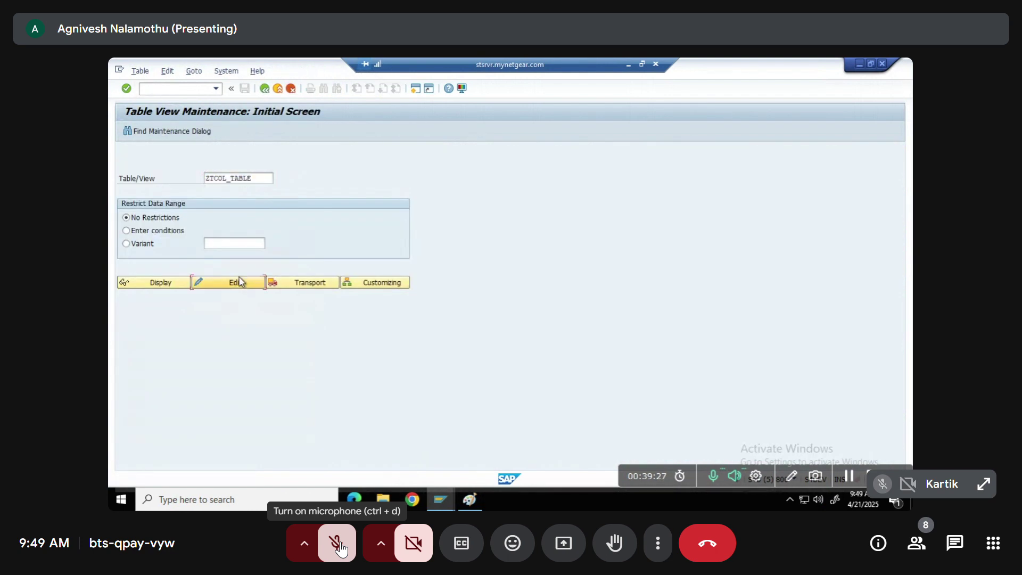
left_click(152, 131)
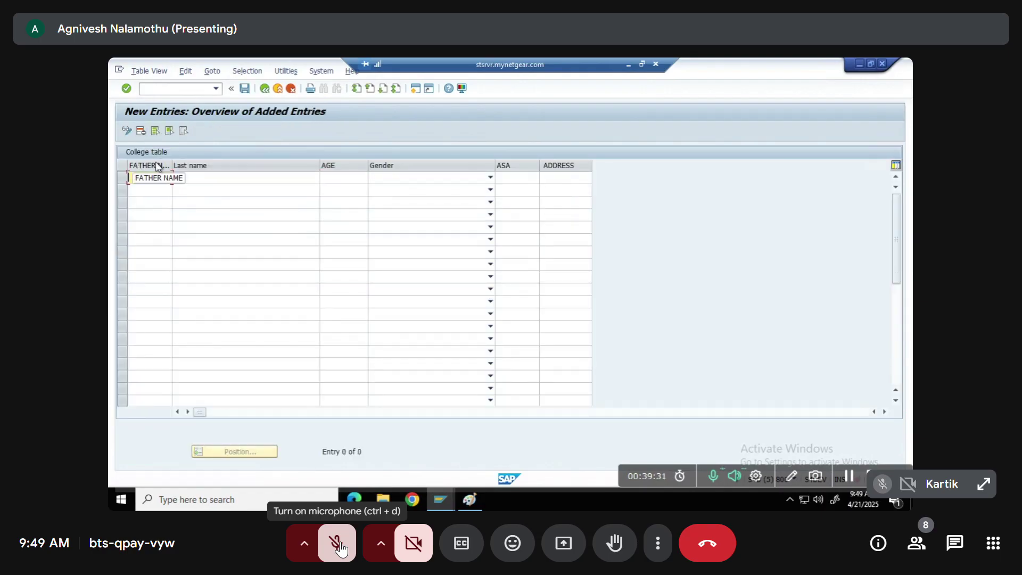
Fill entry 1003: last name, age 20, Male, ASA 25252, address hydr
key("BackSpace")
type("3")
key("Tab")
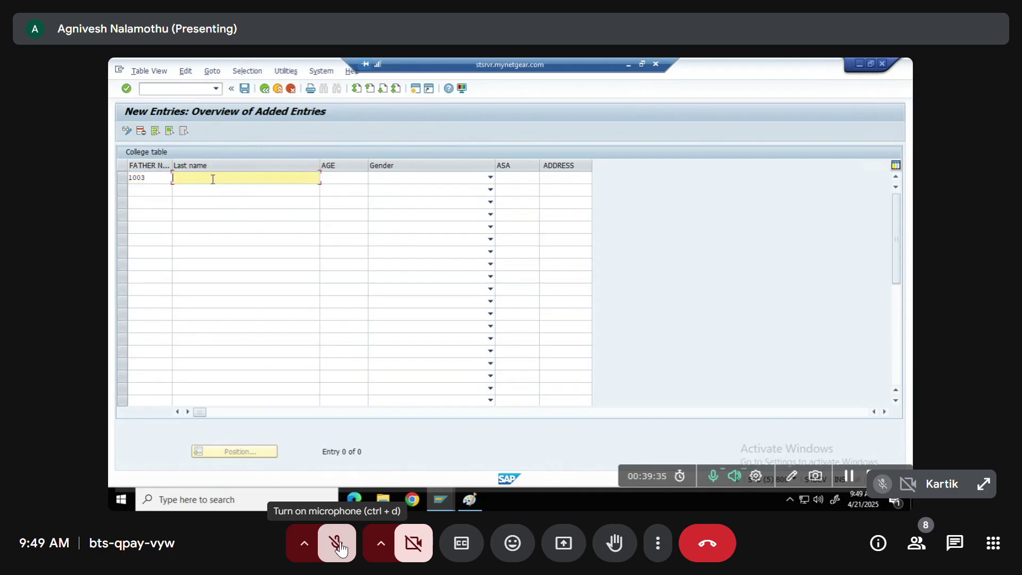
left_click(213, 178)
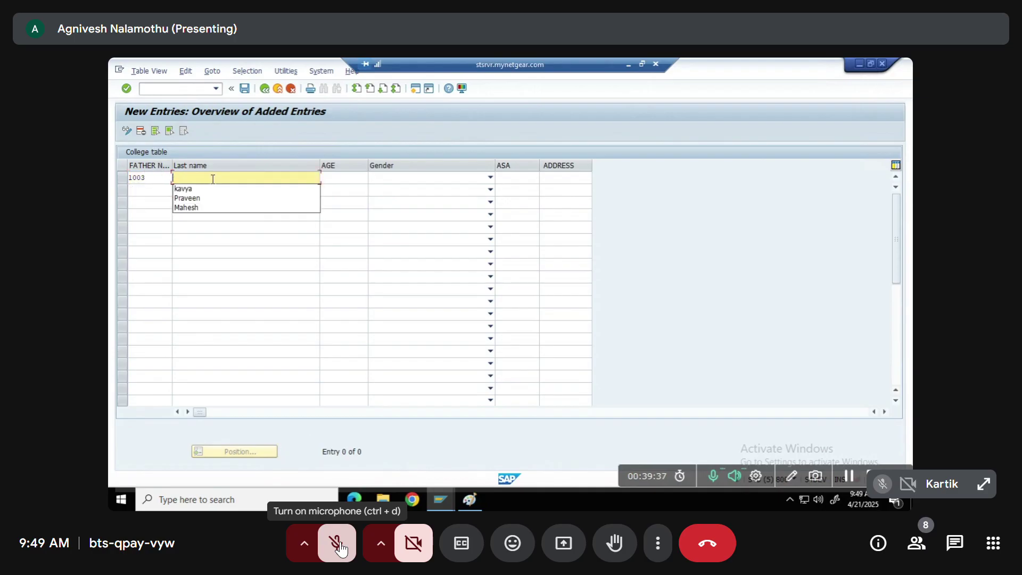
type("rahu")
key("Tab")
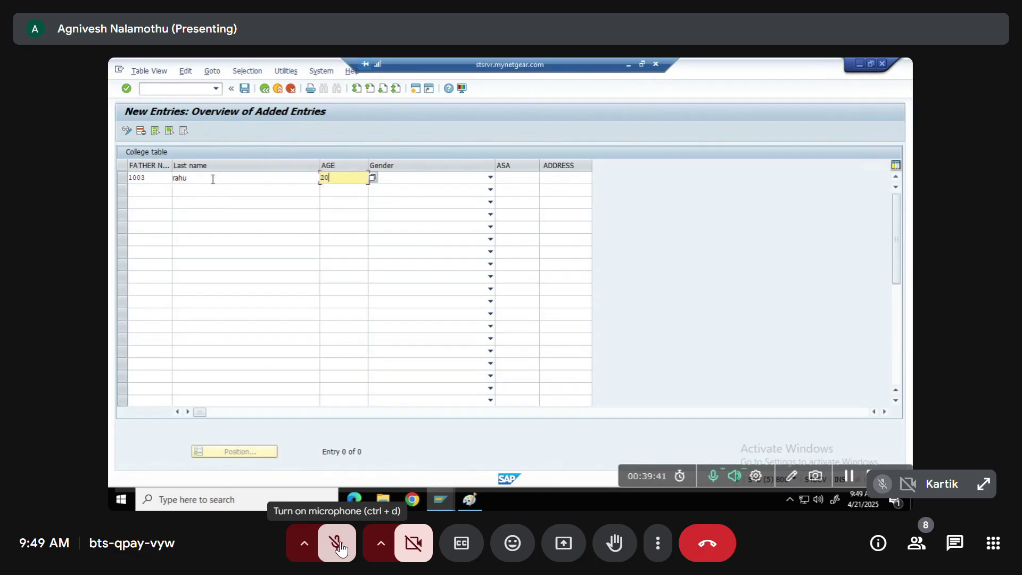
key("Tab")
left_click(447, 181)
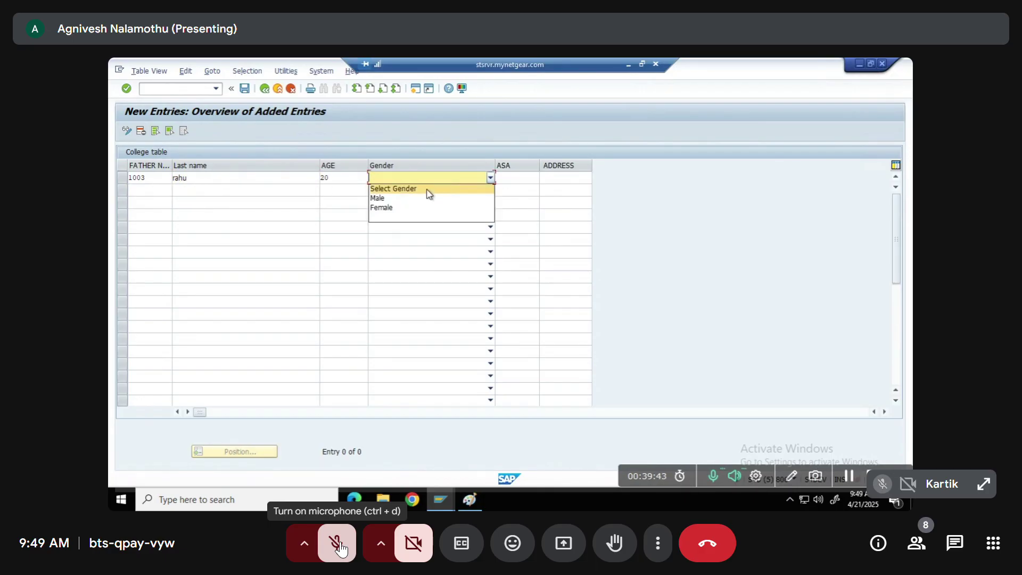
left_click(385, 198)
left_click(526, 175)
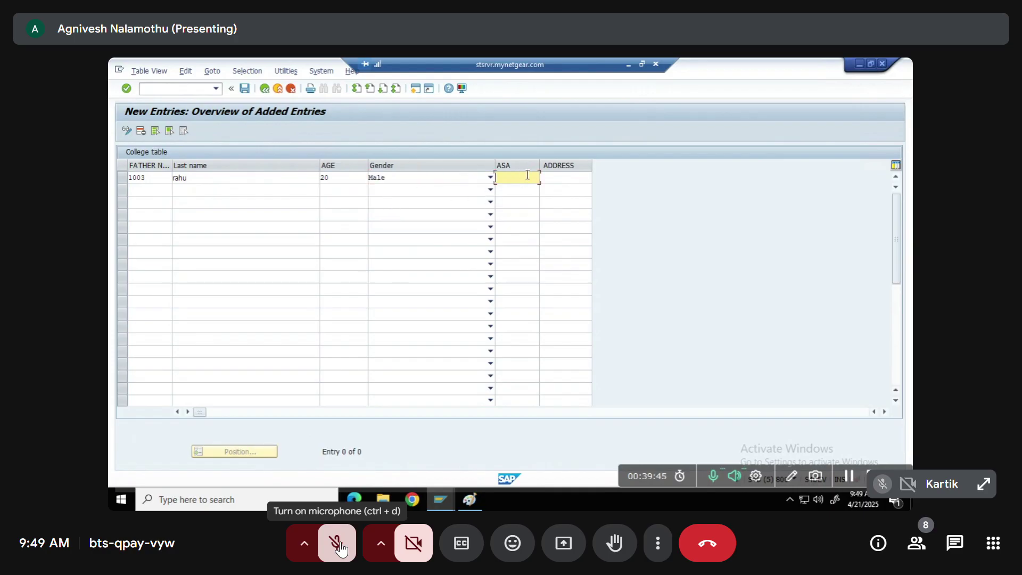
key("Tab")
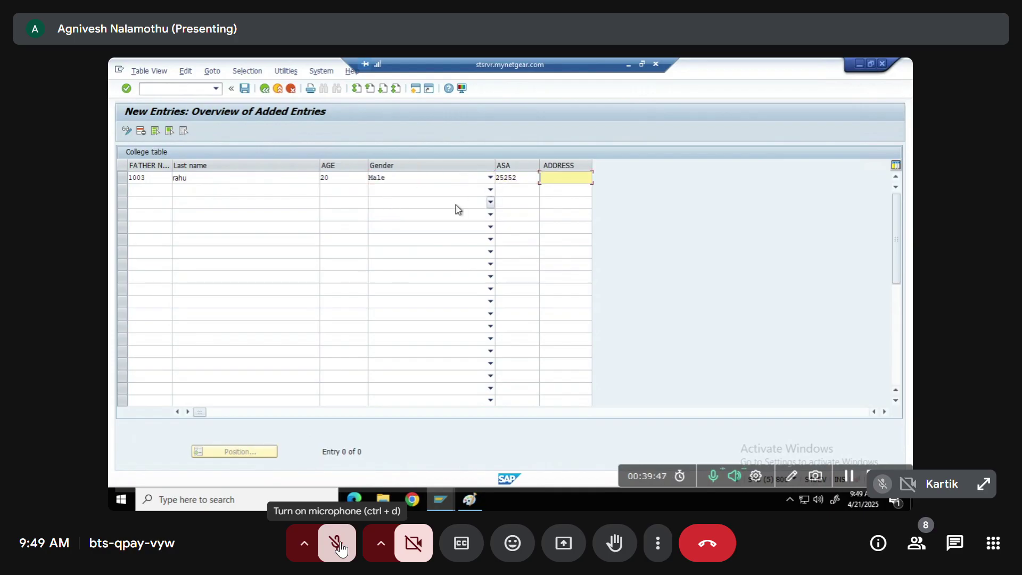
type("hydr")
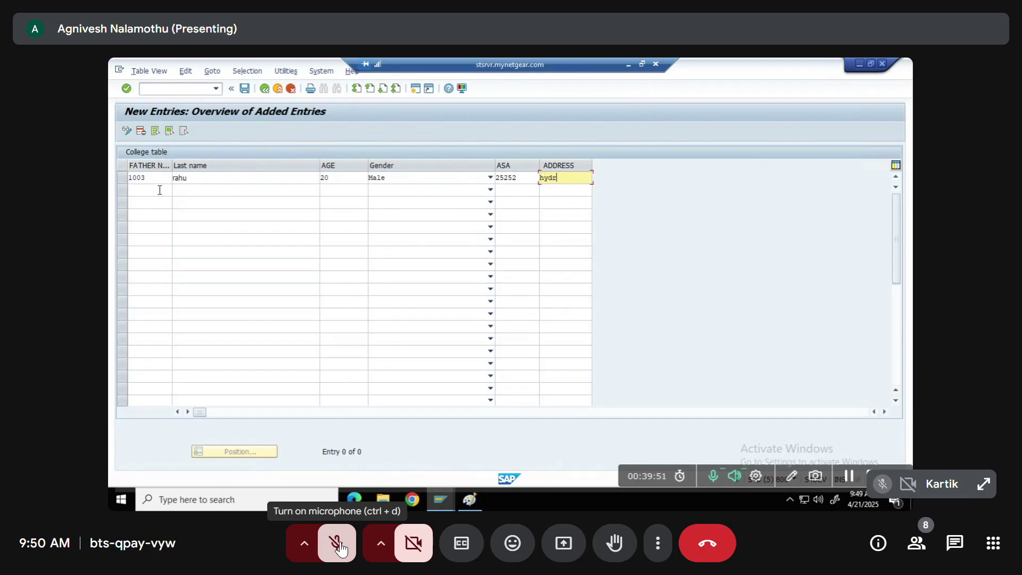
key("Tab")
Add entry 1004 with a last name, age 20, Female and ASA 266266
type("100")
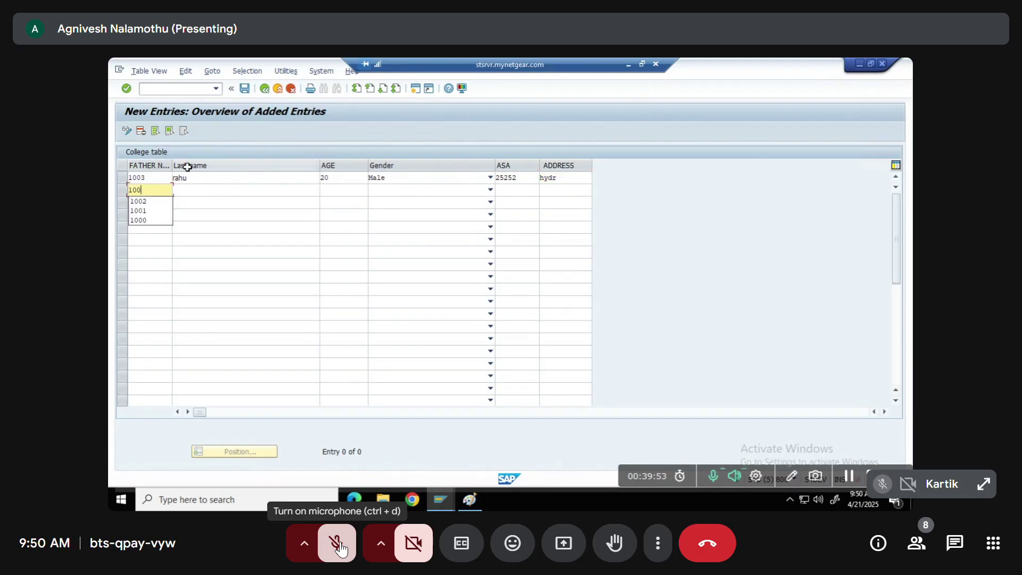
type("4")
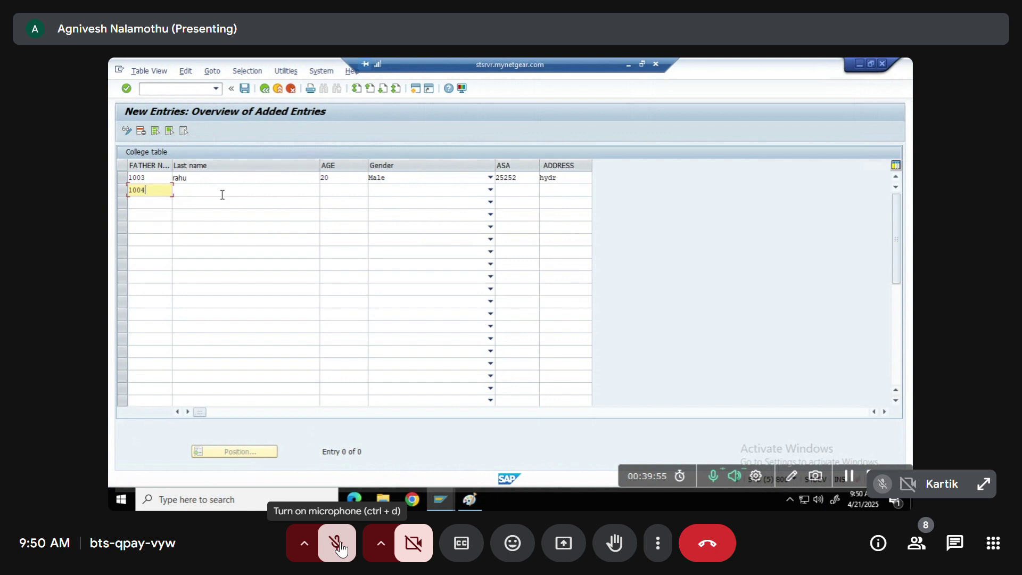
left_click(221, 191)
type("ka")
key("BackSpace")
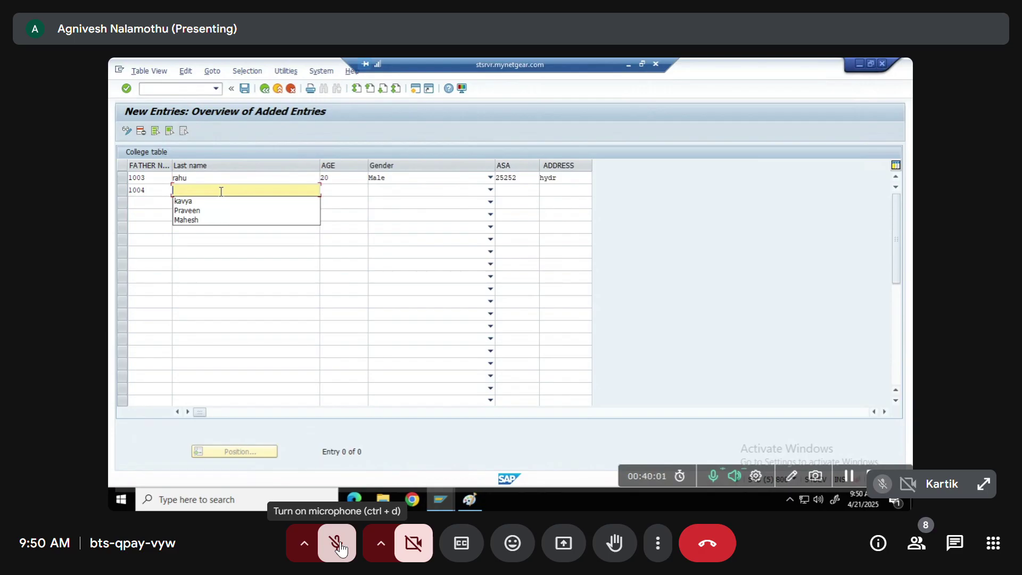
type("akila")
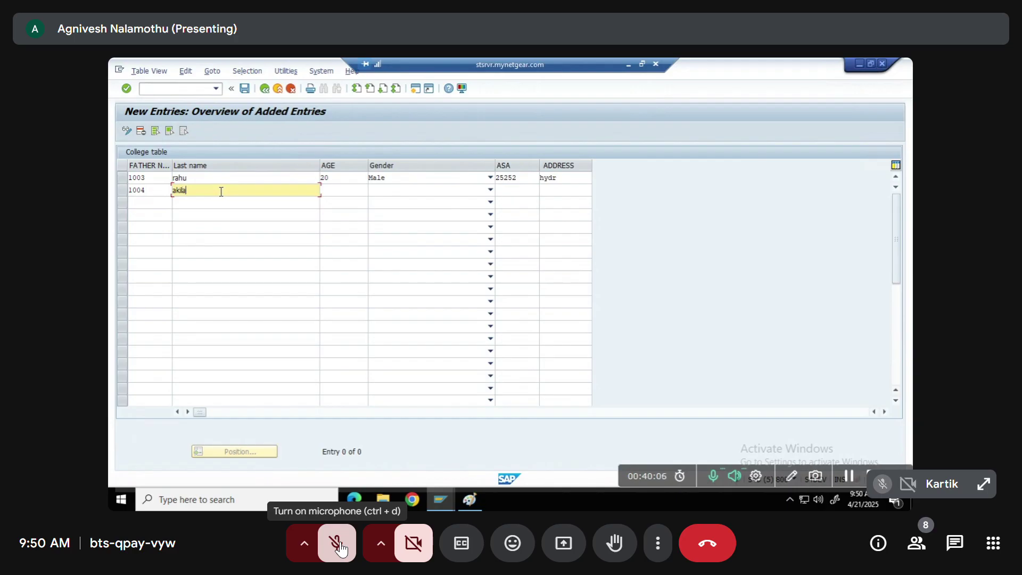
key("Tab")
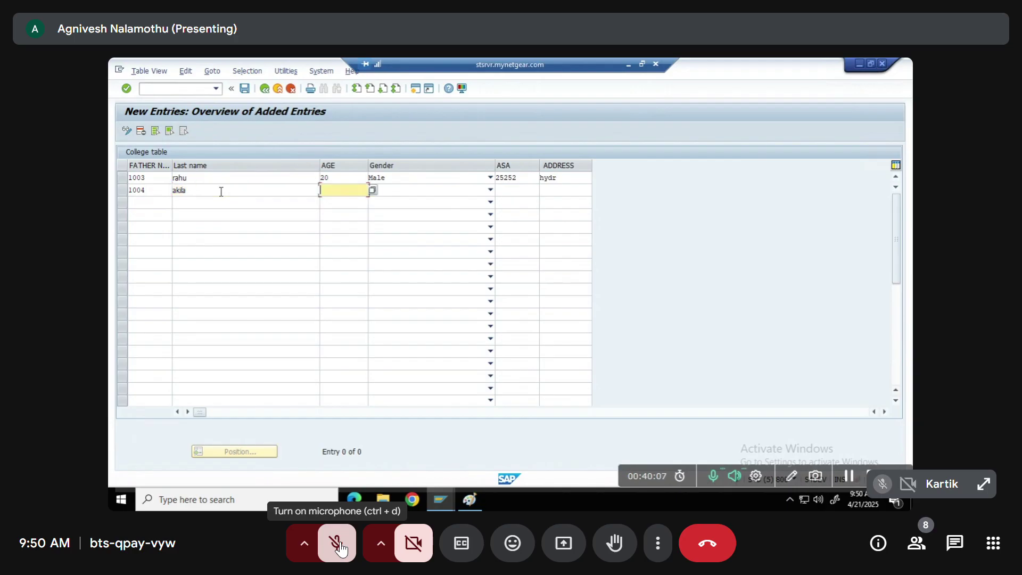
type("20")
key("Tab")
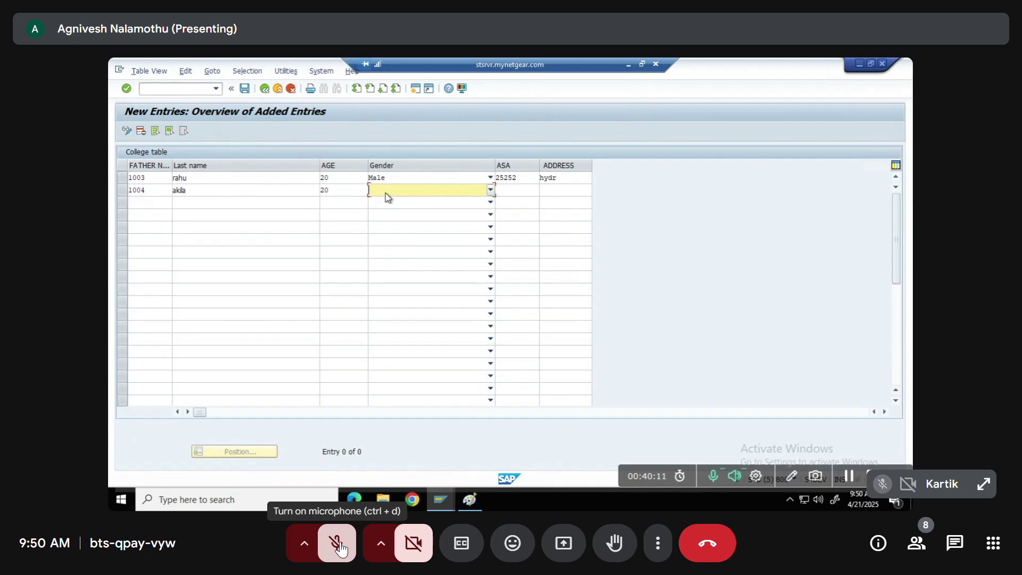
left_click(489, 190)
left_click(387, 220)
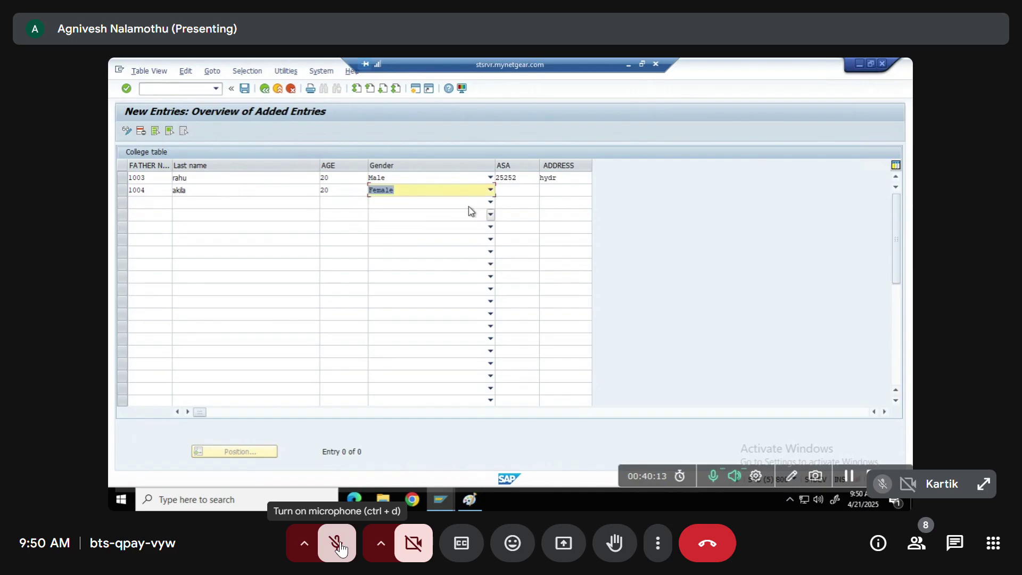
left_click(521, 191)
type("266266")
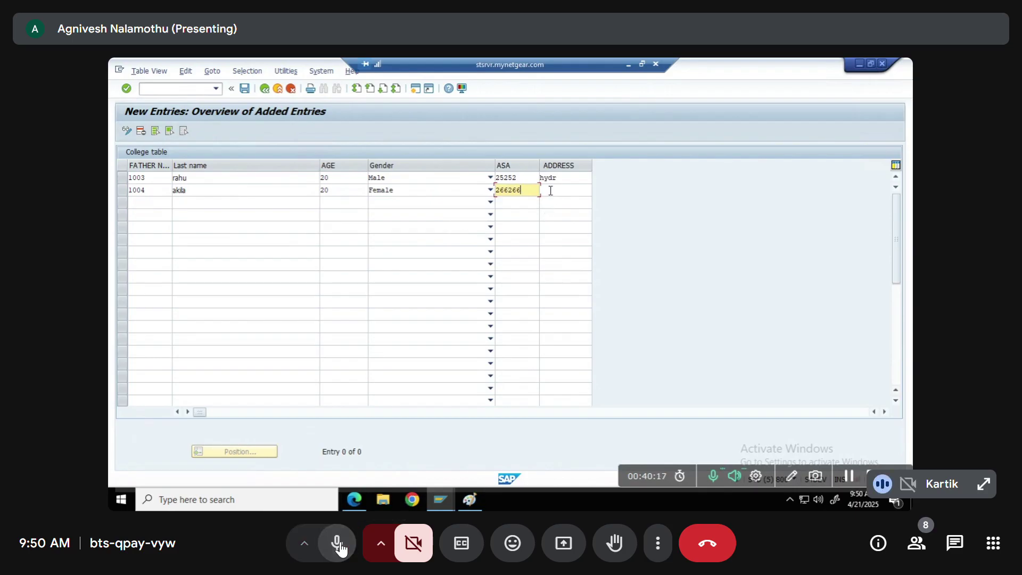
left_click(342, 549)
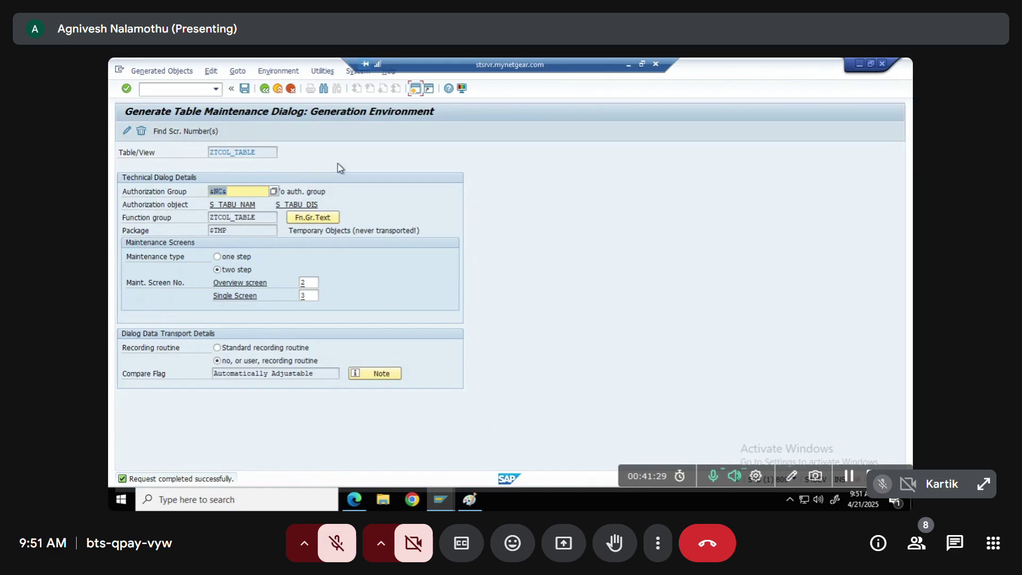
Save the two-step generation settings for function group ZTCOL_TABLE with screens 2 and 3
left_click(246, 89)
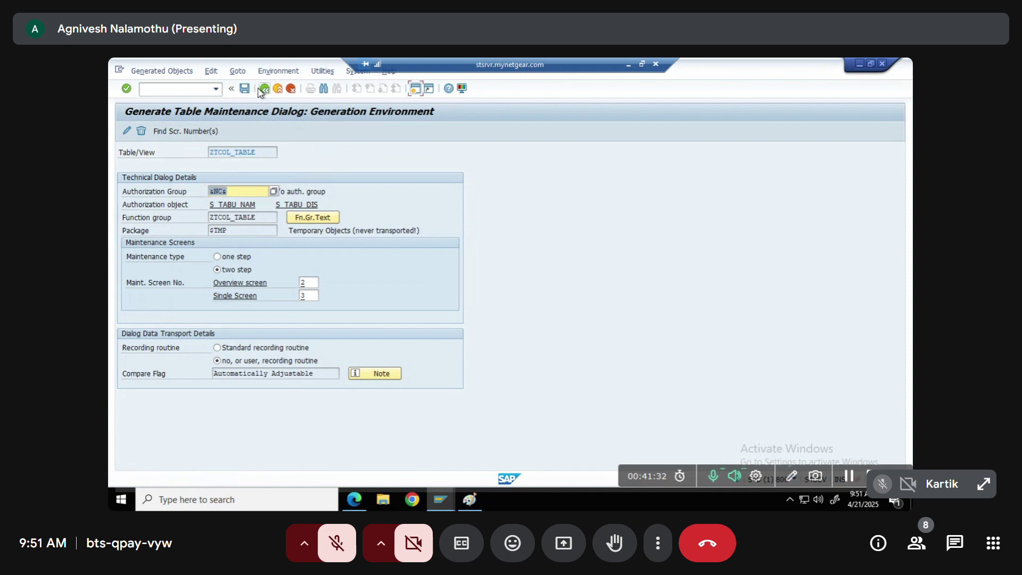
Return to the ZTCOL_TABLE definition, toggle display/change mode, and switch to SAP Easy Access
left_click(264, 90)
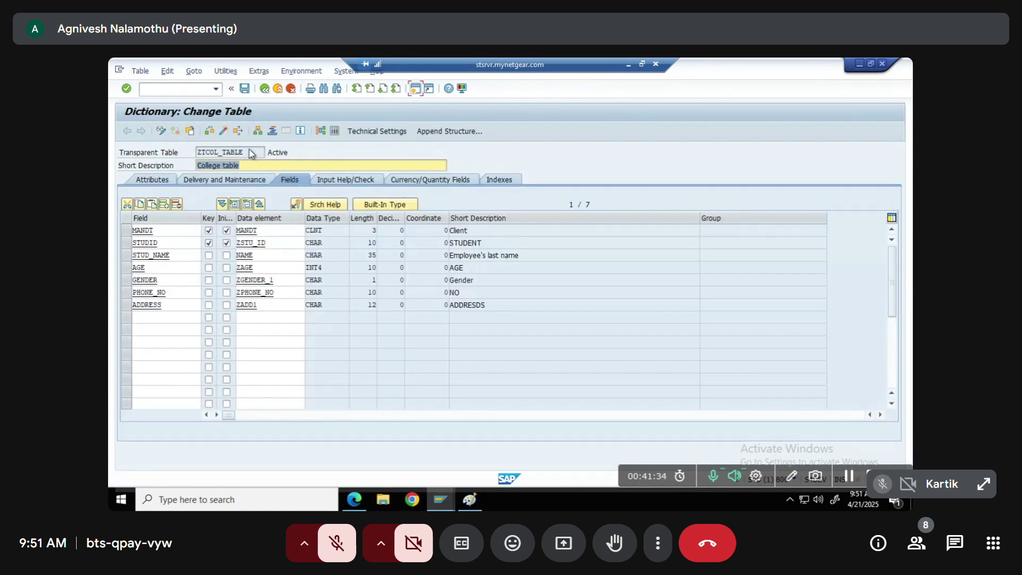
left_click(223, 130)
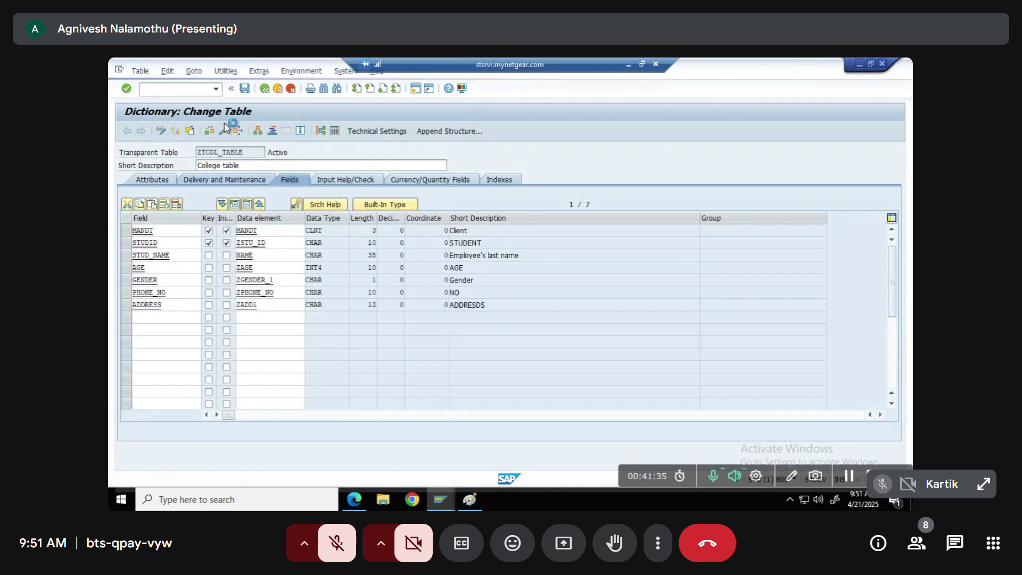
key("alt+Tab")
key("alt+Tab")
key("alt+Tab")
key("alt+Tab")
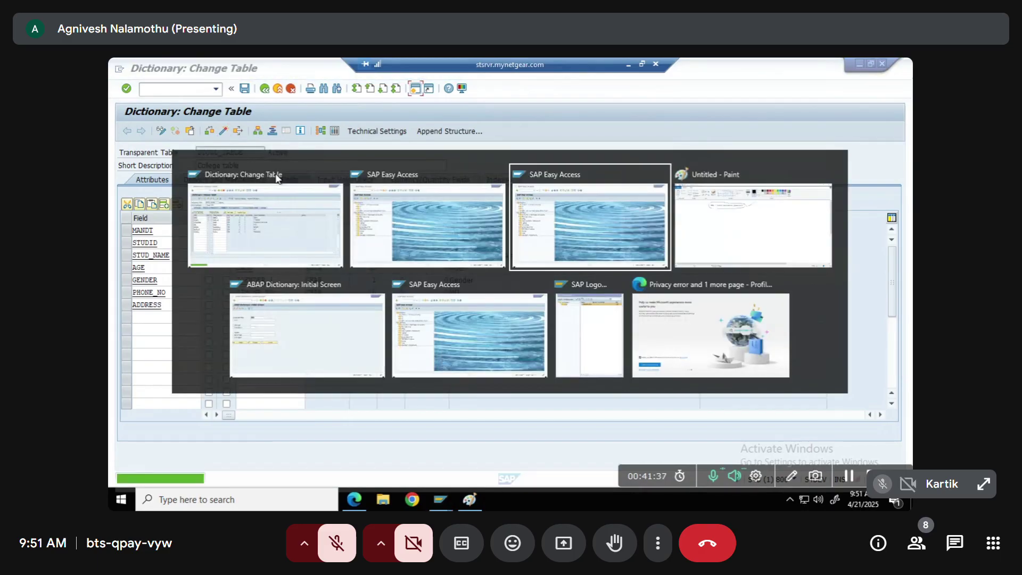
key("alt+Tab")
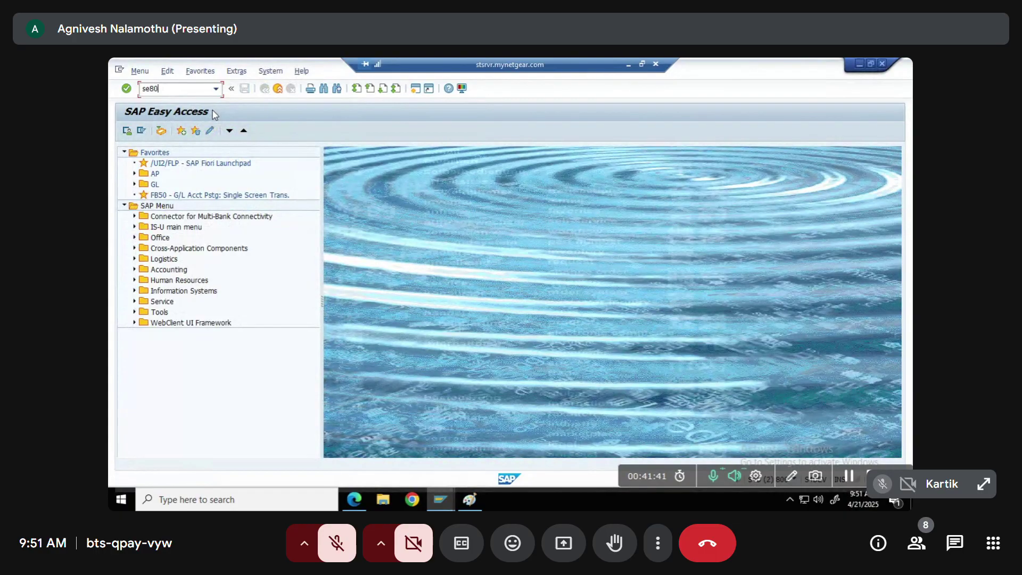
Reactivate function group ZTCOL_TABLE in SE80 and go back to SAP Easy Access
type("se80")
key("Return")
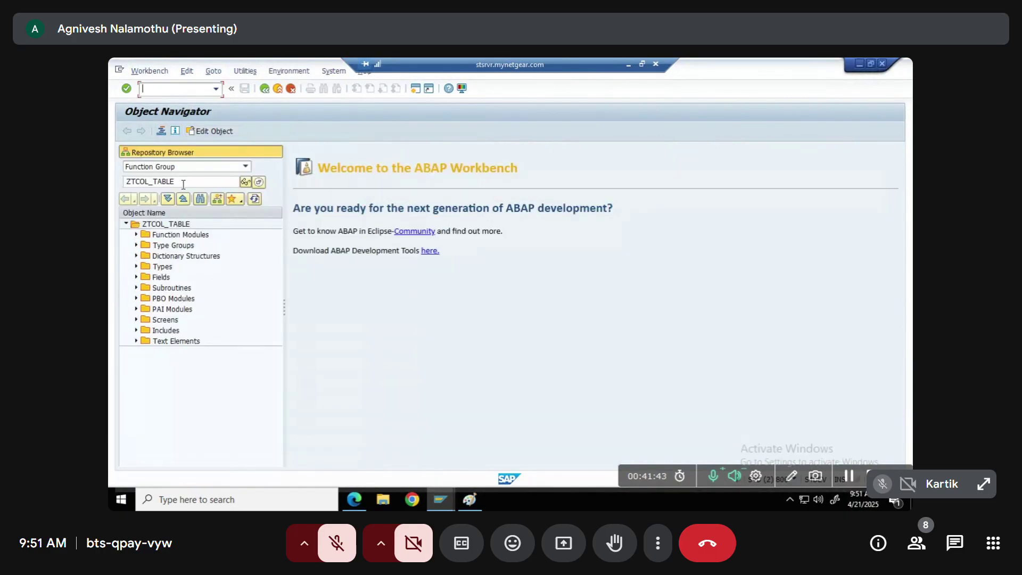
right_click(174, 223)
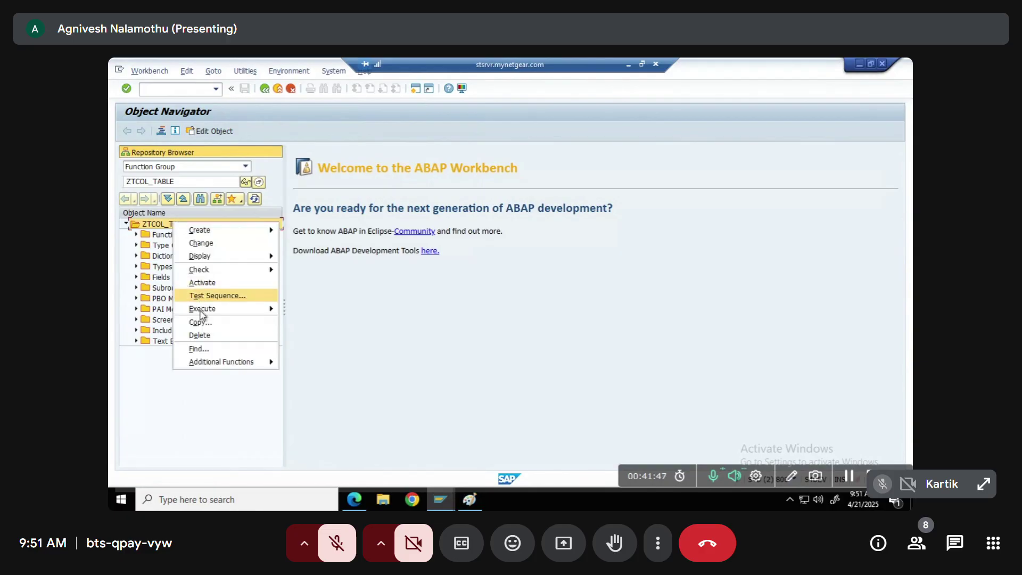
left_click(203, 283)
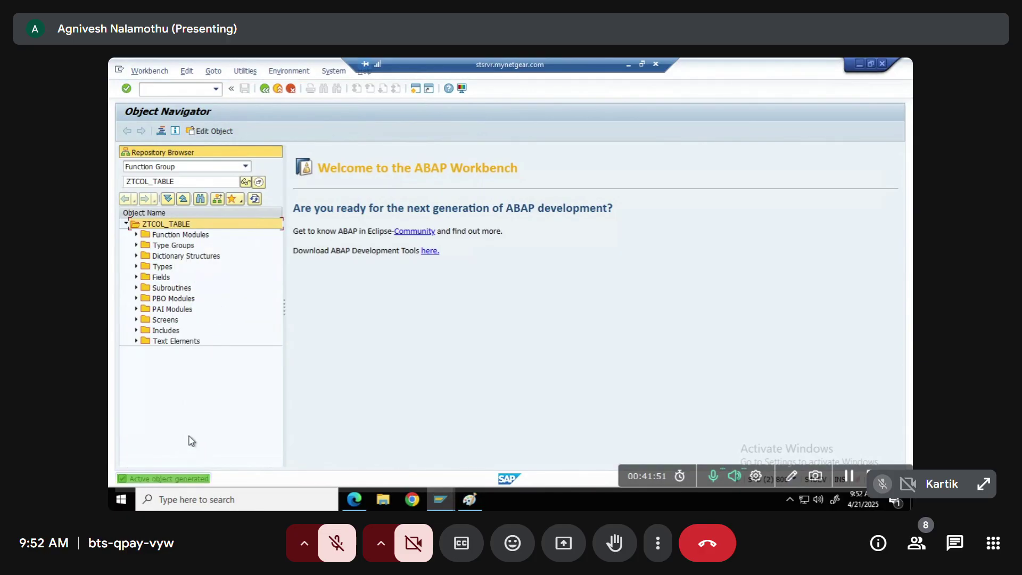
key("F3")
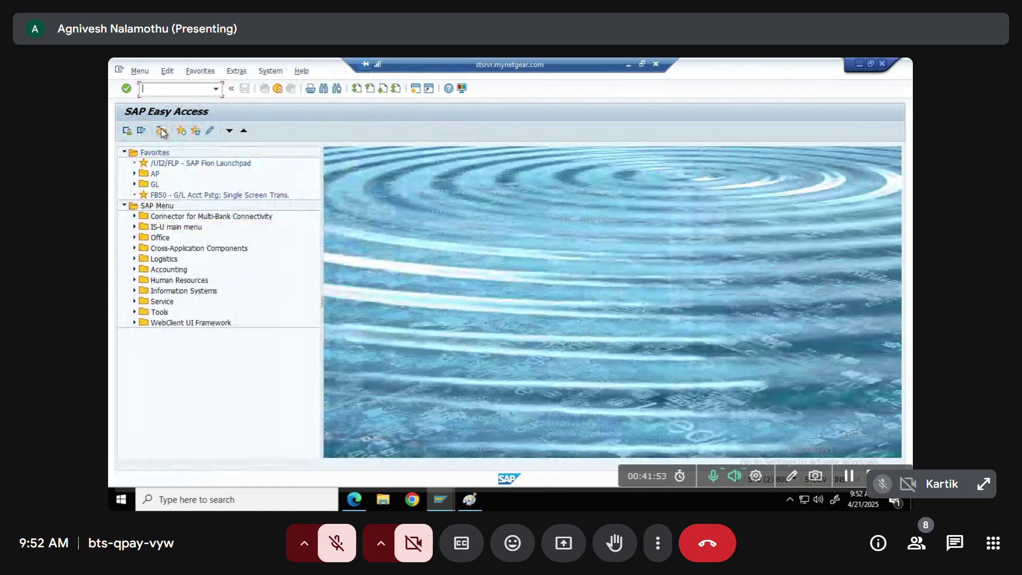
Open ZTCOL_TABLE maintenance and fill new entry 10005: age 20, Female, SSS 252525, address hydr
type("se")
key("Return")
left_click(240, 282)
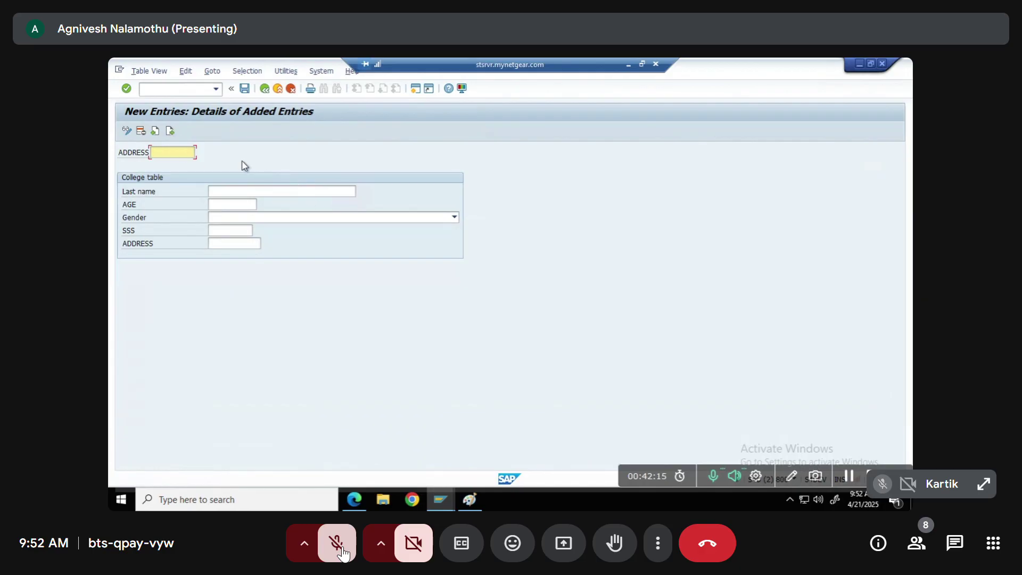
left_click(338, 543)
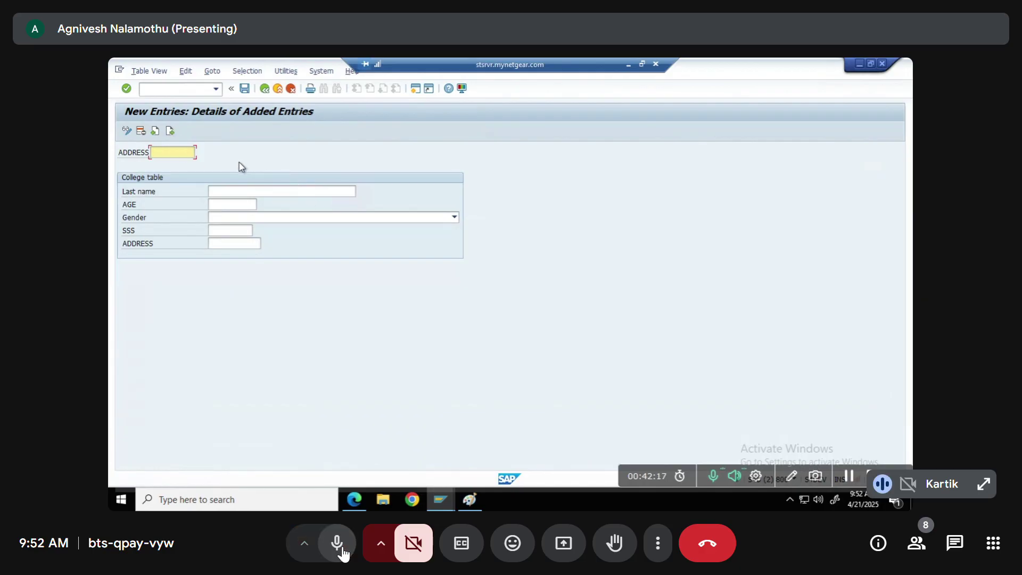
left_click(342, 552)
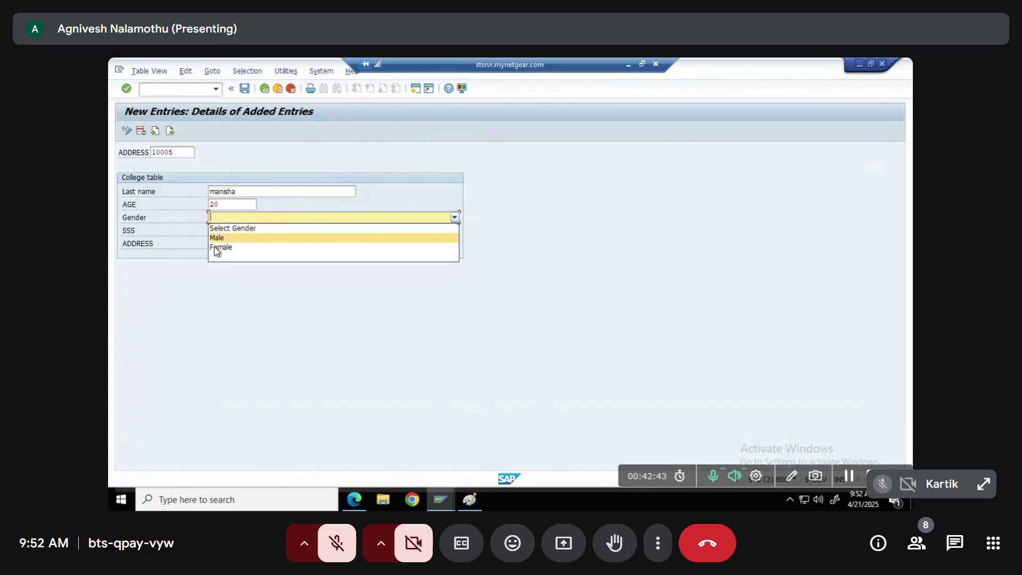
left_click(924, 559)
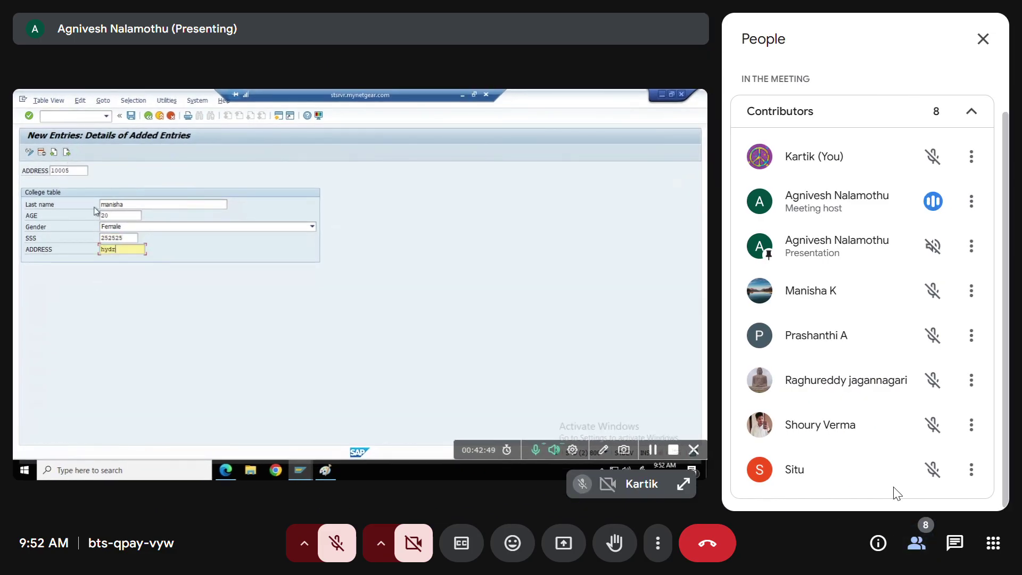
Add entry 10007 with age 20, Gender Male, a previously used SSS value and address delhi
left_click(917, 544)
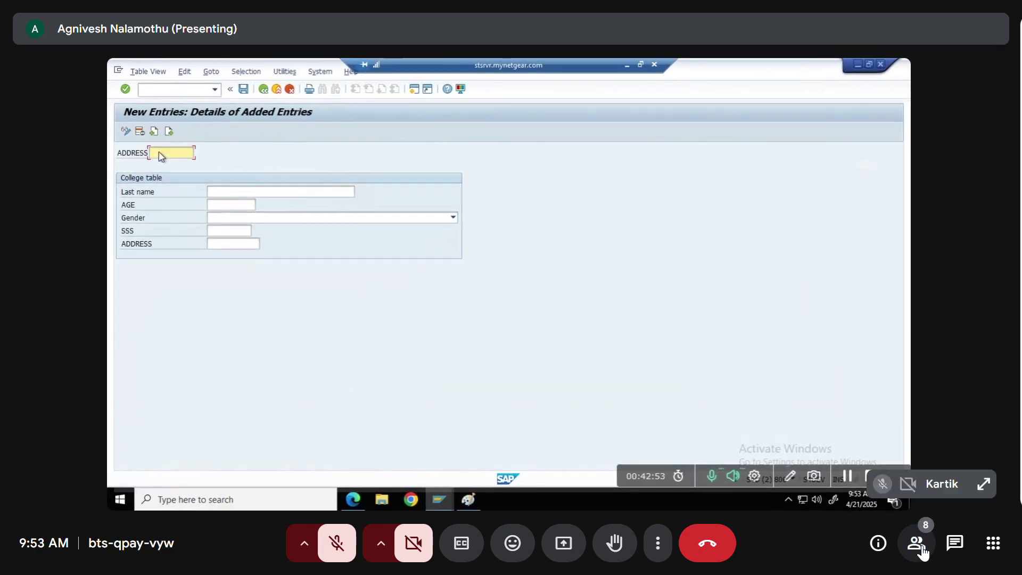
type("10")
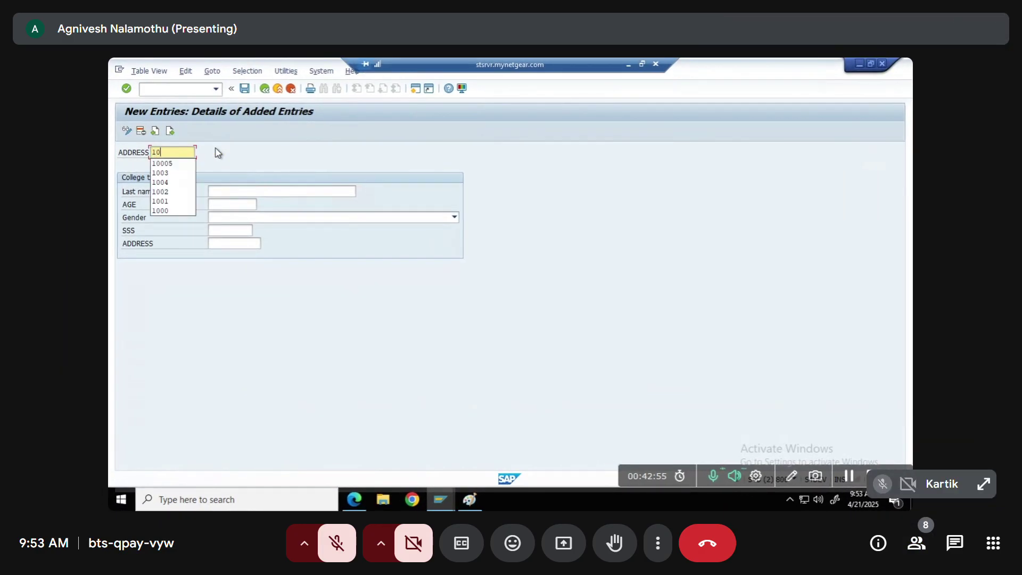
type("007")
key("Tab")
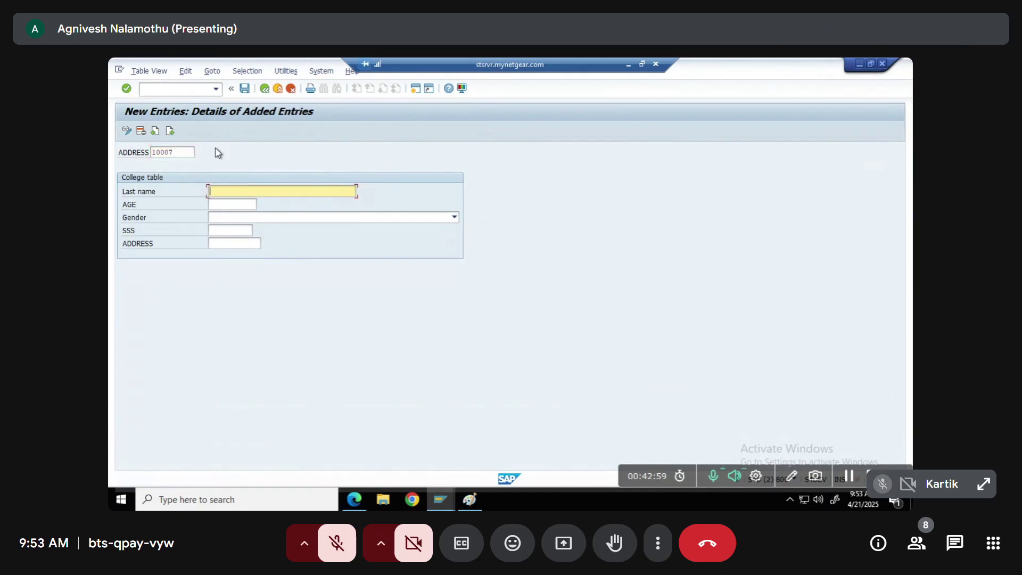
key("Tab")
type("20")
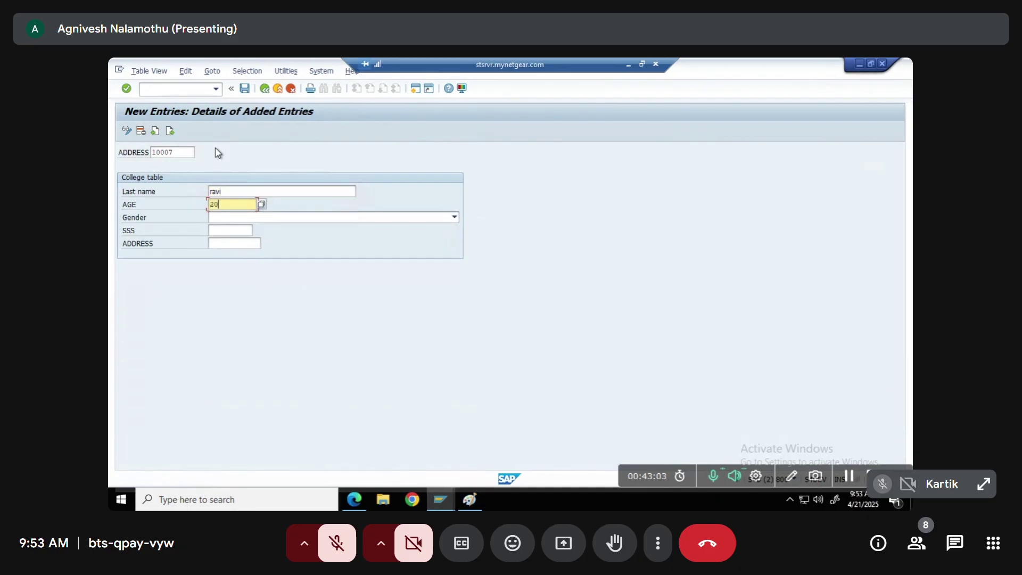
key("Tab")
left_click(238, 217)
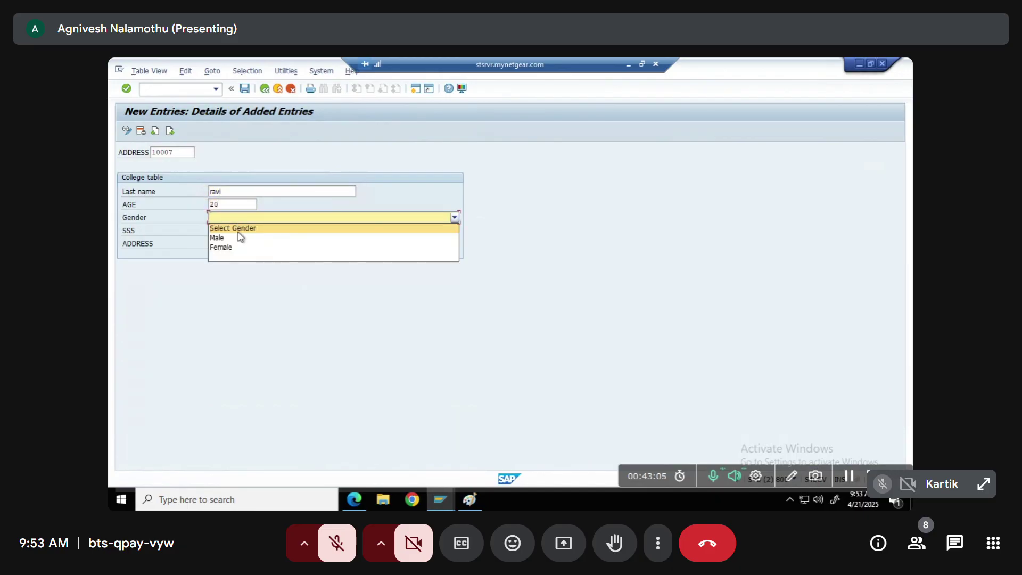
left_click(231, 238)
left_click(230, 235)
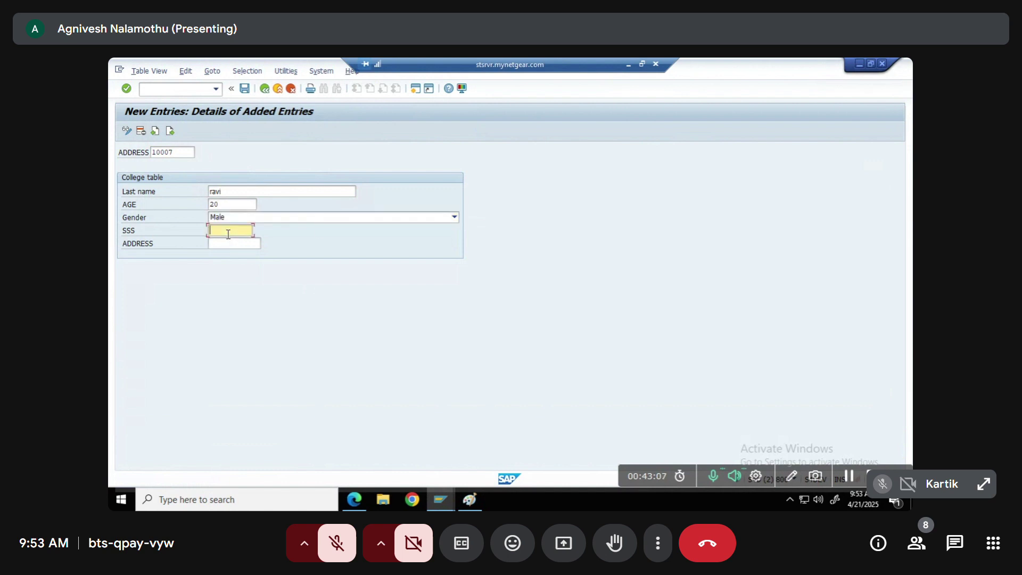
left_click(230, 238)
left_click(230, 247)
type("delhi")
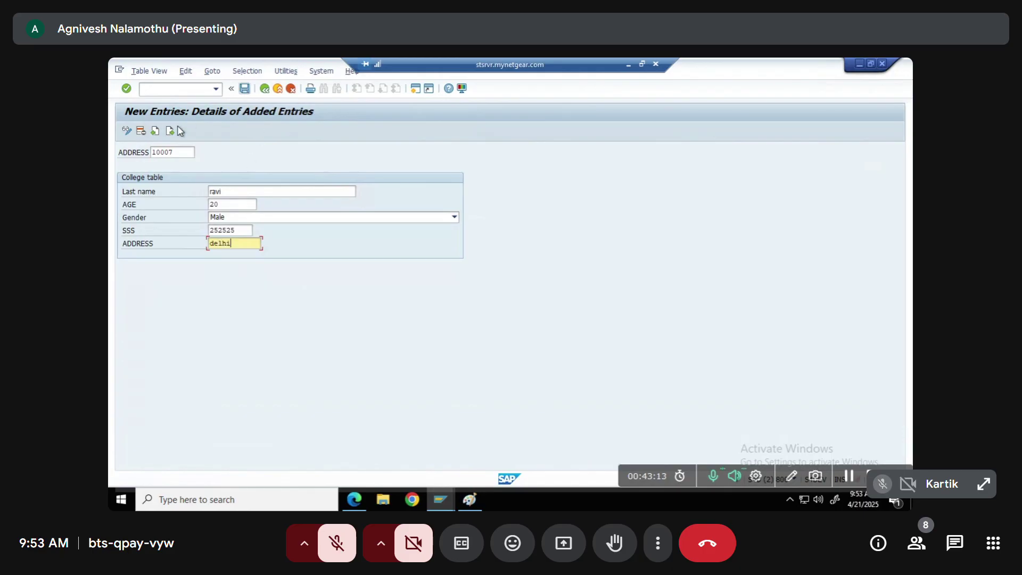
Start the next College table entry with key 1008
left_click(171, 131)
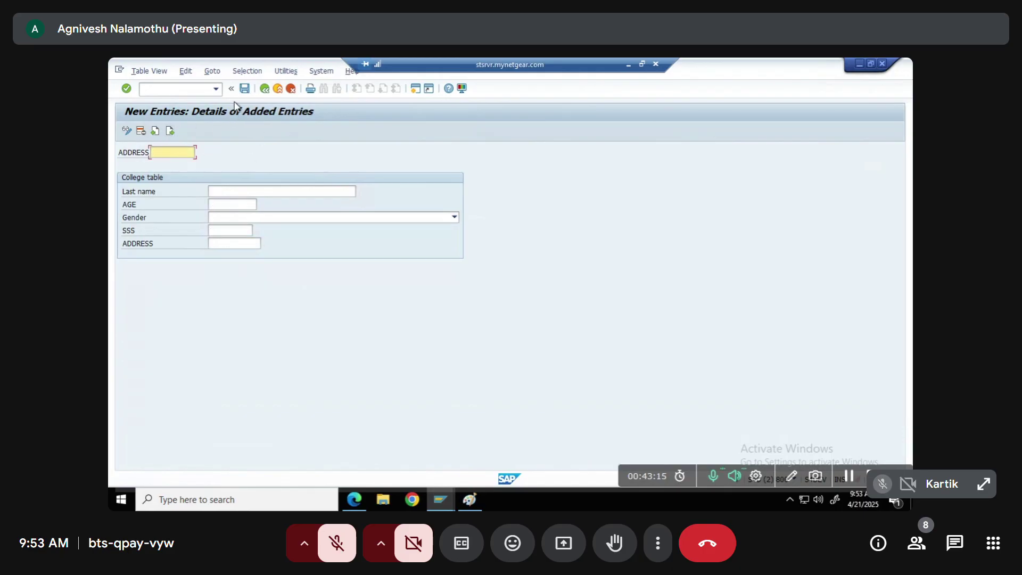
type("1008")
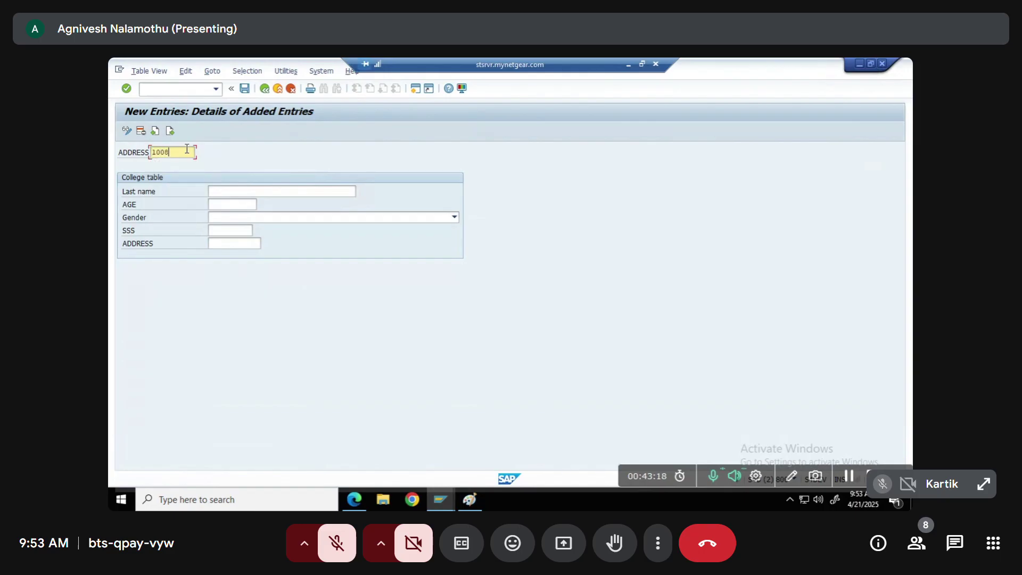
left_click(231, 189)
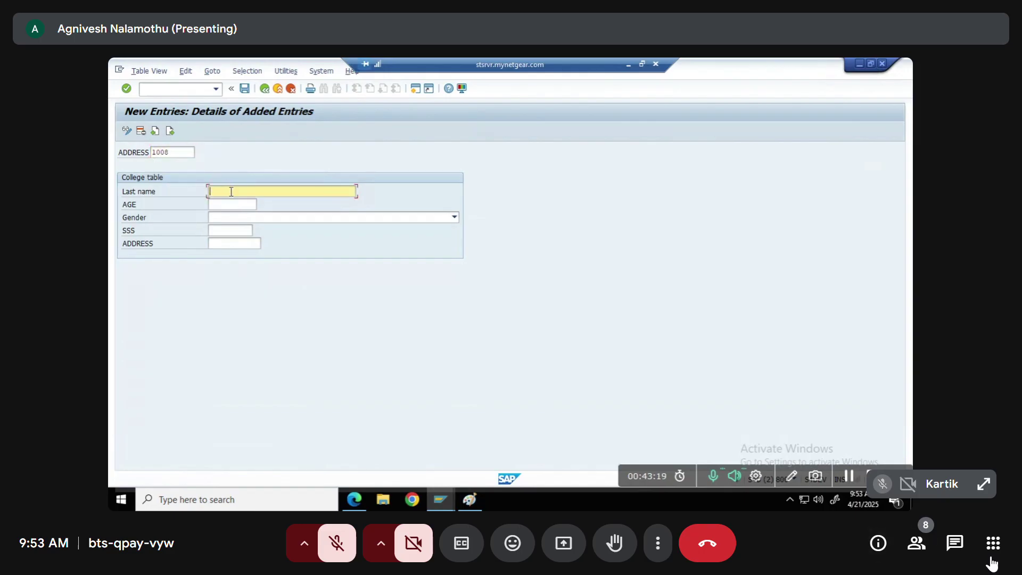
left_click(917, 543)
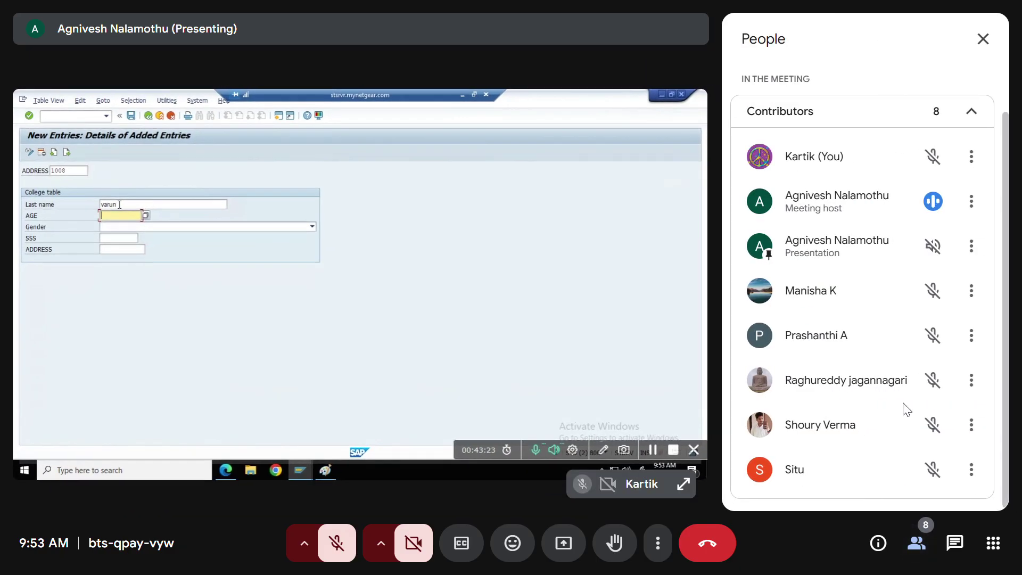
left_click(919, 548)
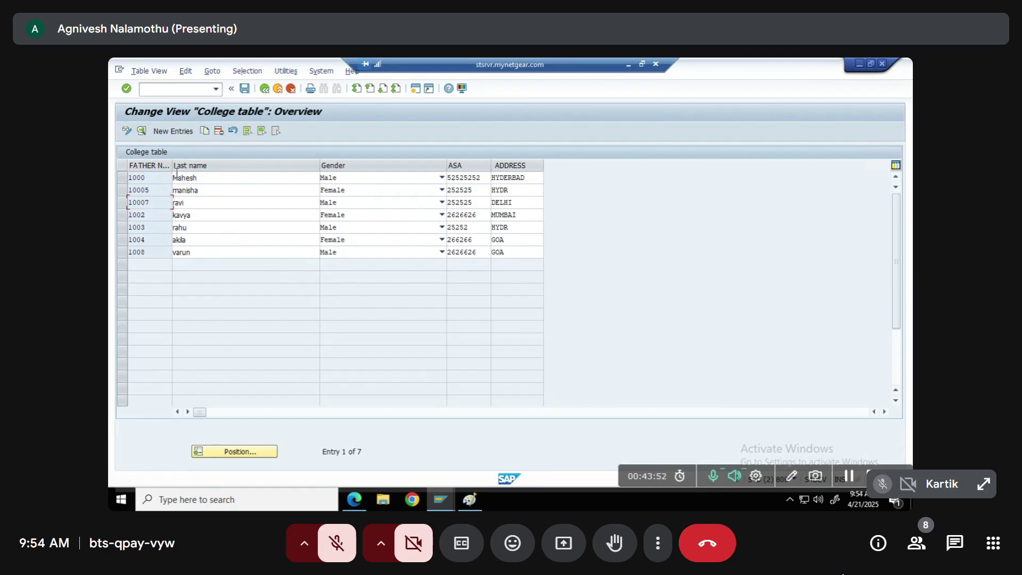
Bring the Paint sketch with the TMG note to the front
left_click(469, 500)
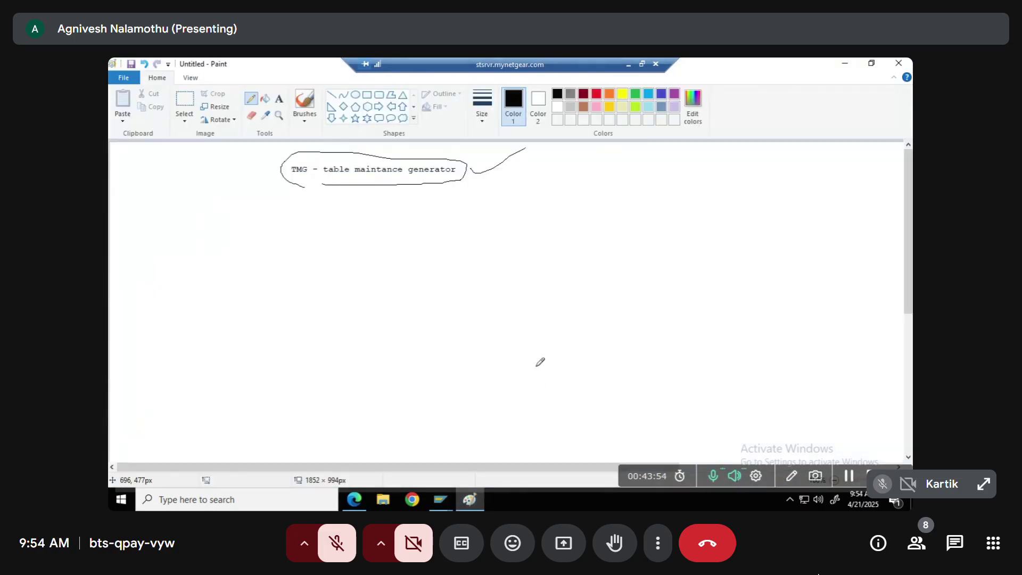
Create an empty text box just below the 'TMG - table maintance generator' heading
left_click(279, 99)
left_click_drag(292, 165, 487, 186)
left_click(281, 221)
left_click(279, 214)
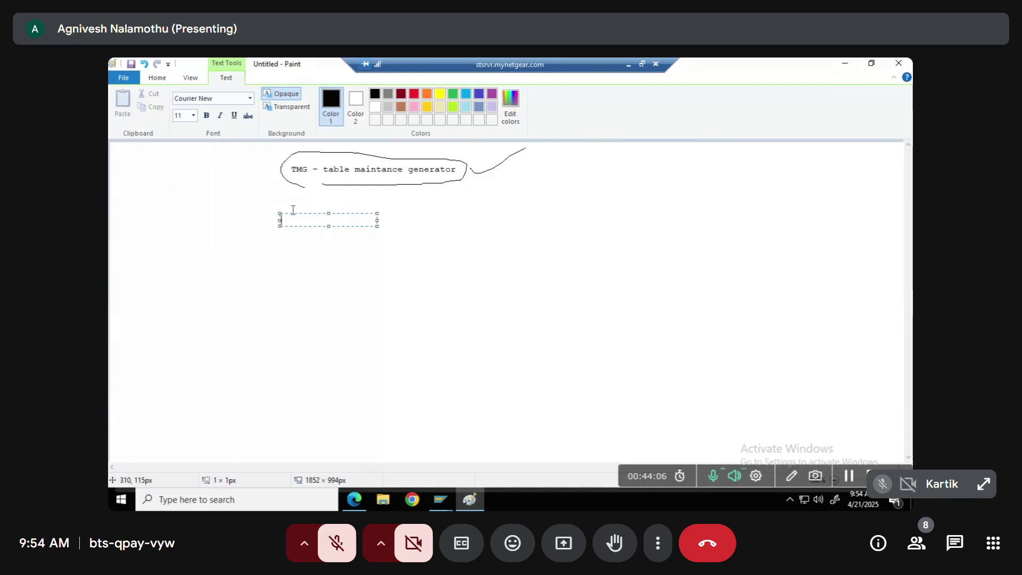
left_click(440, 499)
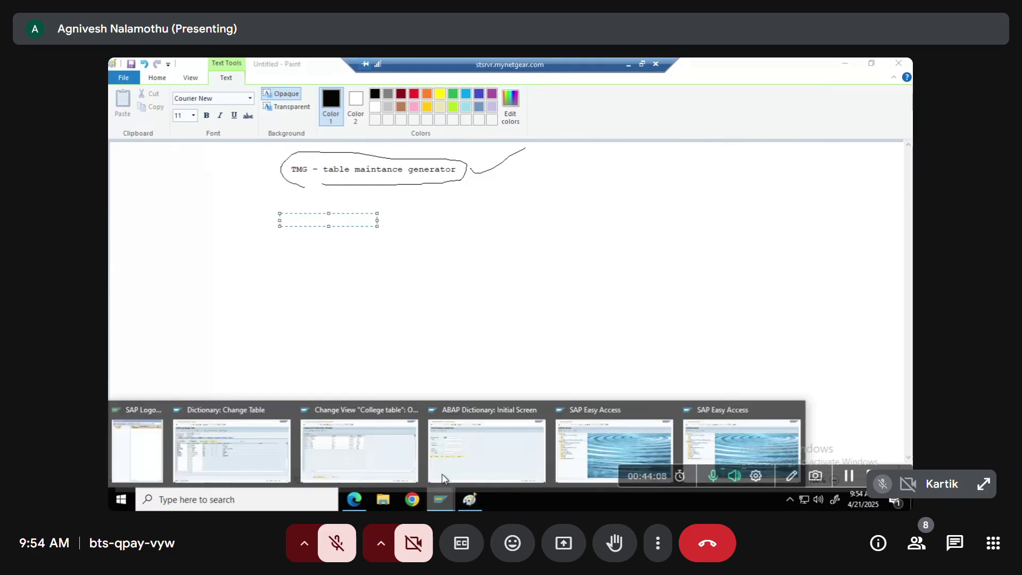
Delete the STUDID row in ZTCOL_TABLE, exit without saving, and return to Paint
left_click(232, 462)
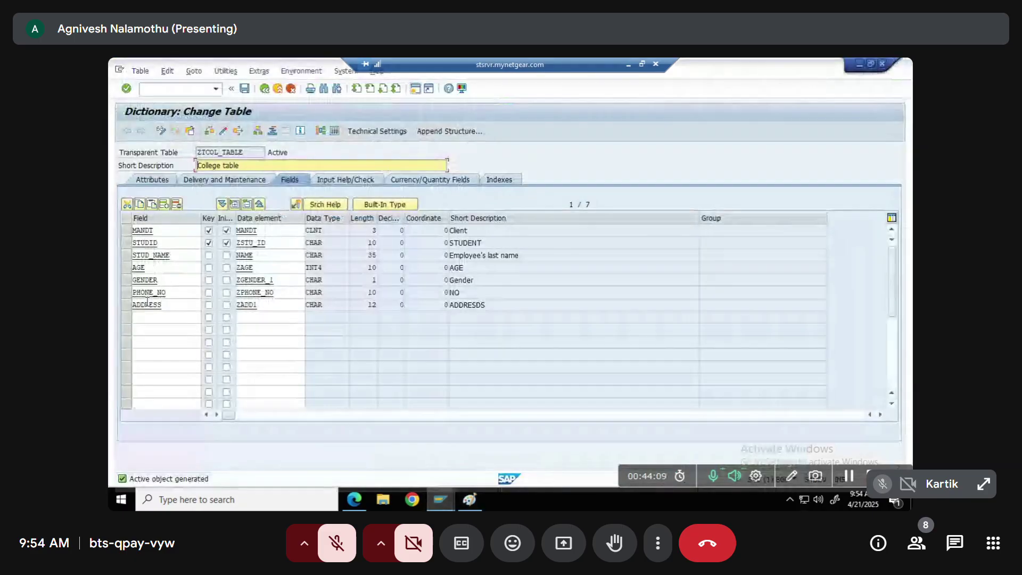
double_click(180, 241)
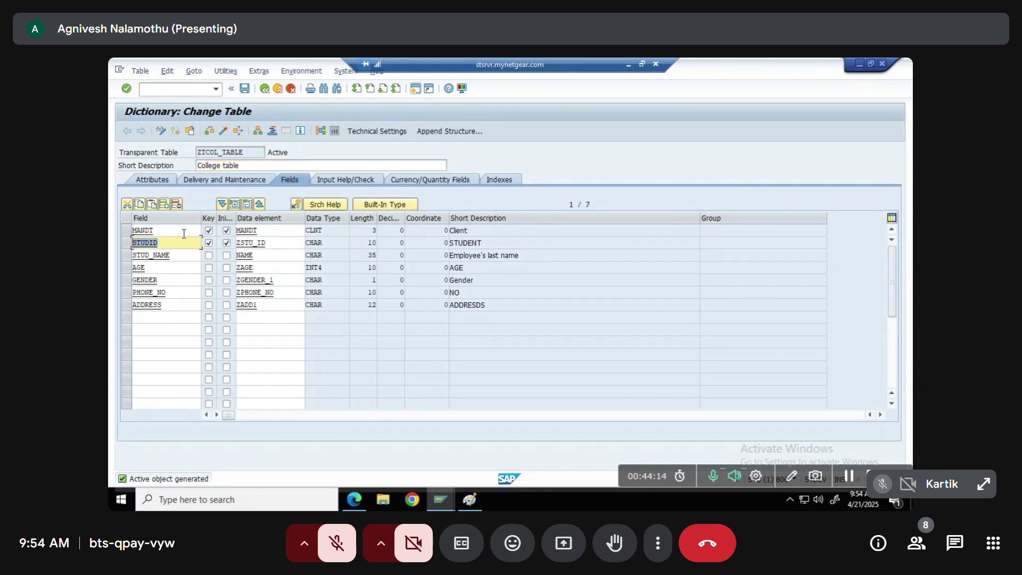
left_click(178, 205)
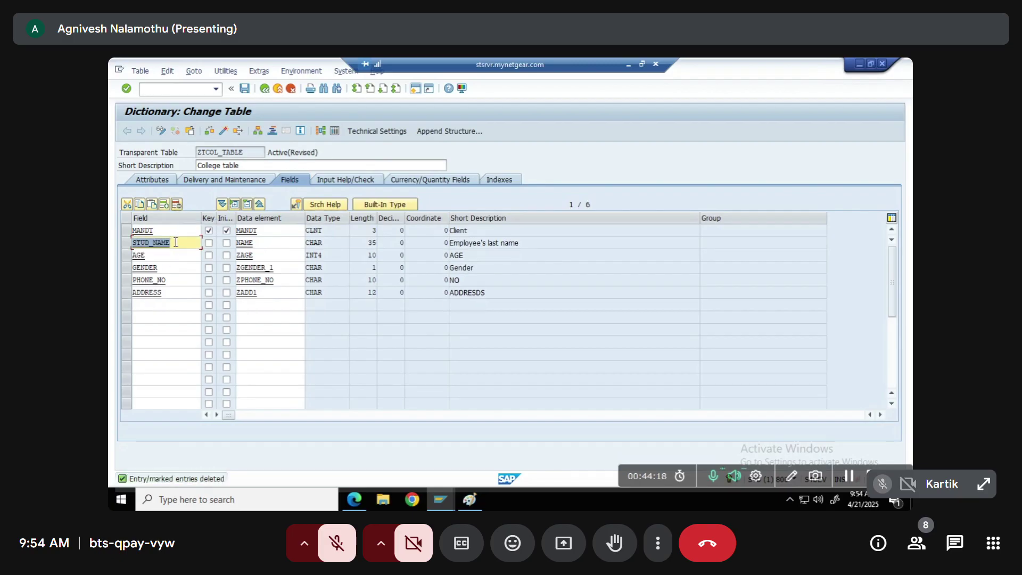
left_click(265, 89)
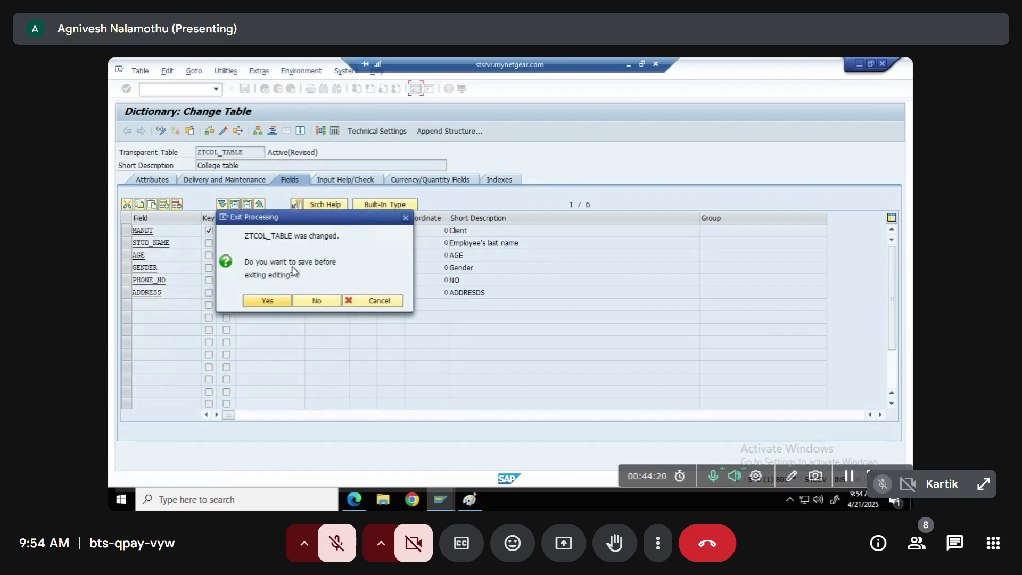
left_click(317, 301)
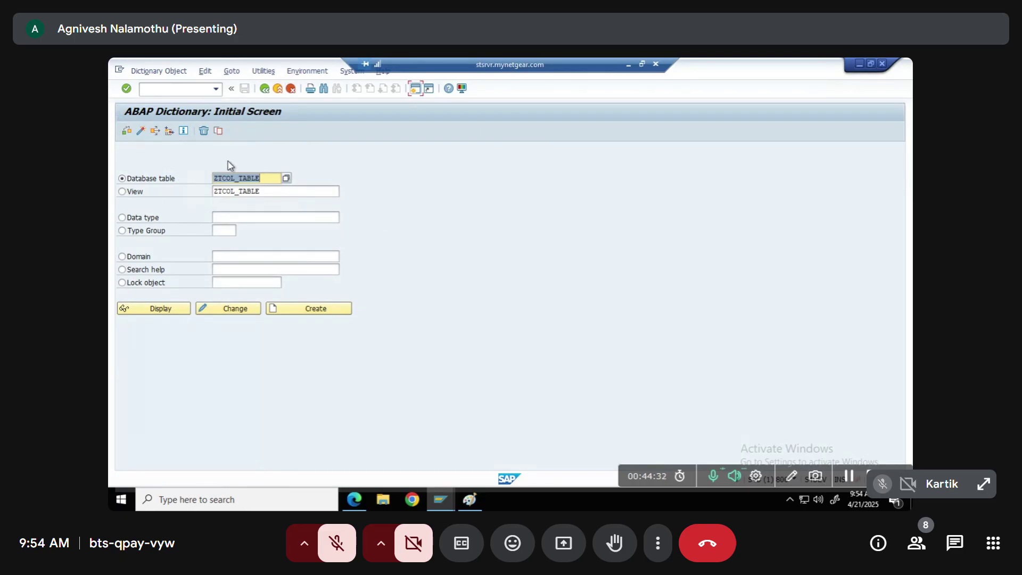
key("alt+Tab")
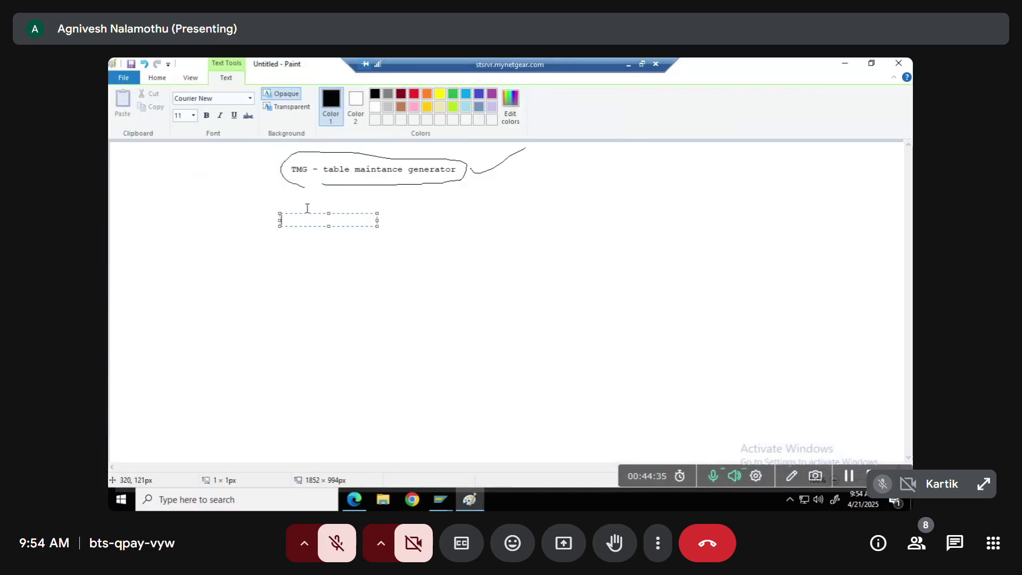
Type '1)' in the text box to begin a numbered note under the TMG heading
type("1)")
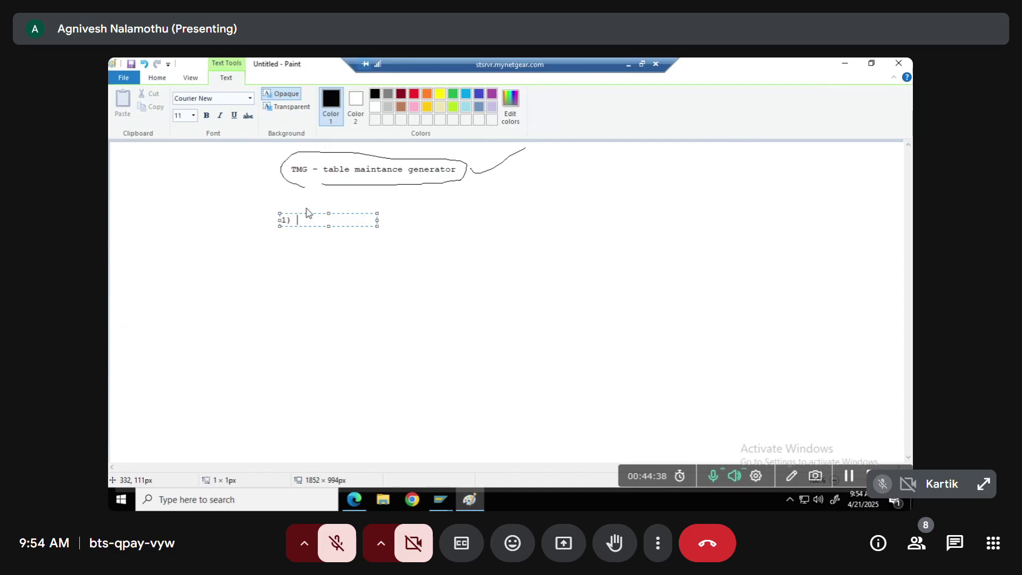
key("Return")
key("Return")
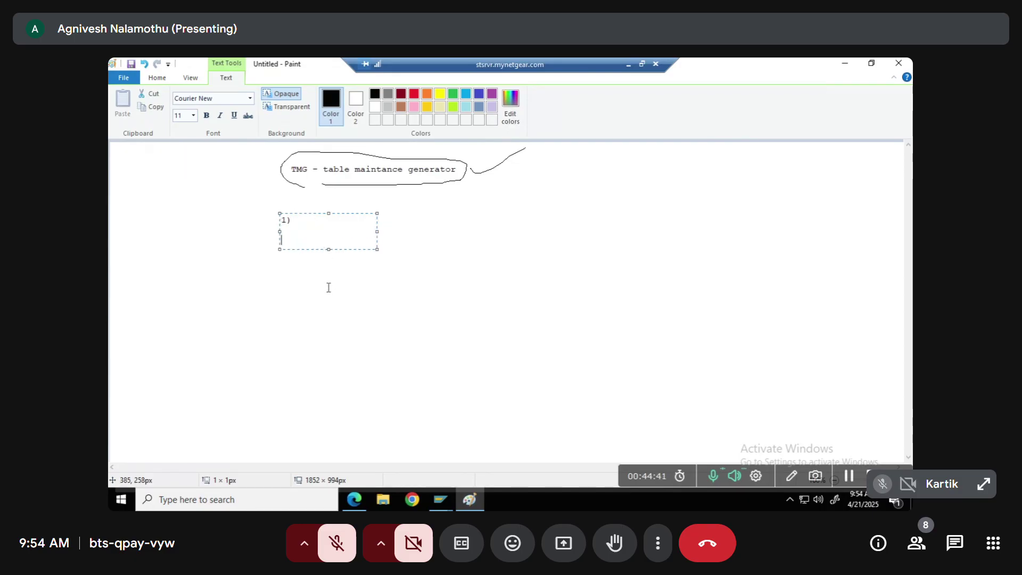
key("alt+Tab")
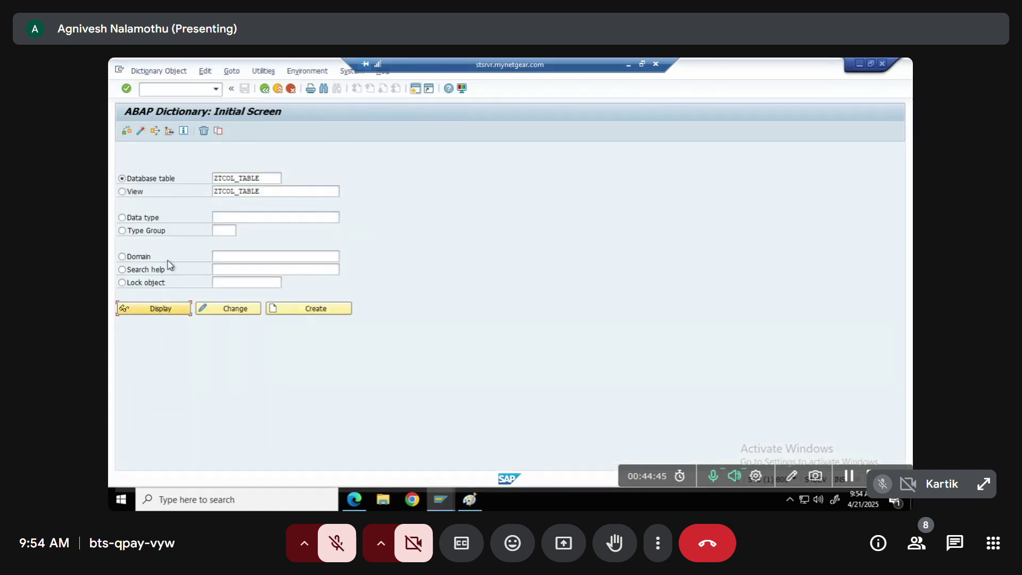
Display ZTCOL_TABLE and open its Table Maintenance Generator, checking authorization group &NC&
key("F7")
left_click(225, 71)
left_click(250, 206)
left_click_drag(262, 151, 209, 154)
key("Tab")
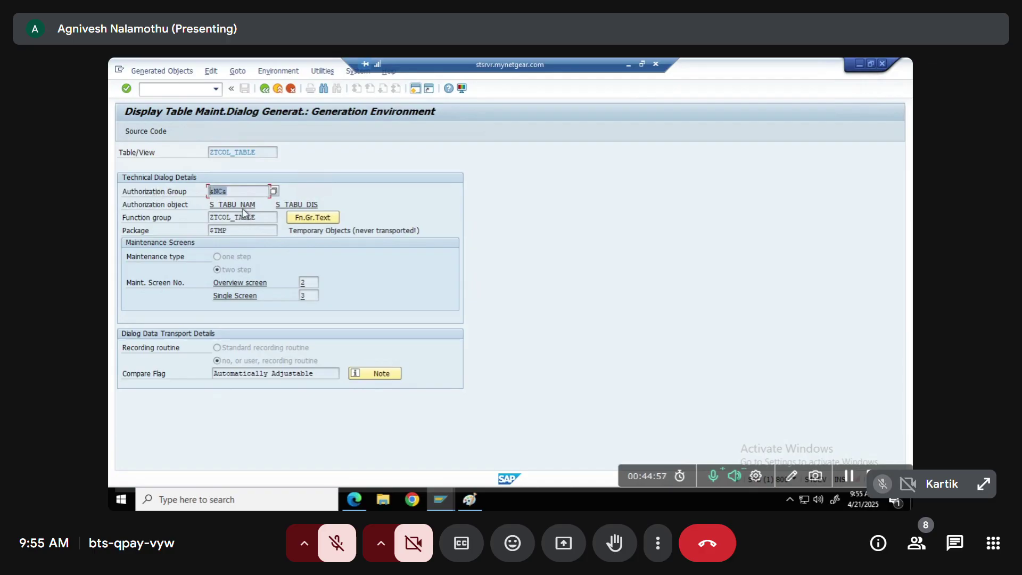
Review function group ZTCOL_TABLE and the two-step maintenance type, then go back to the table
left_click_drag(267, 151, 203, 157)
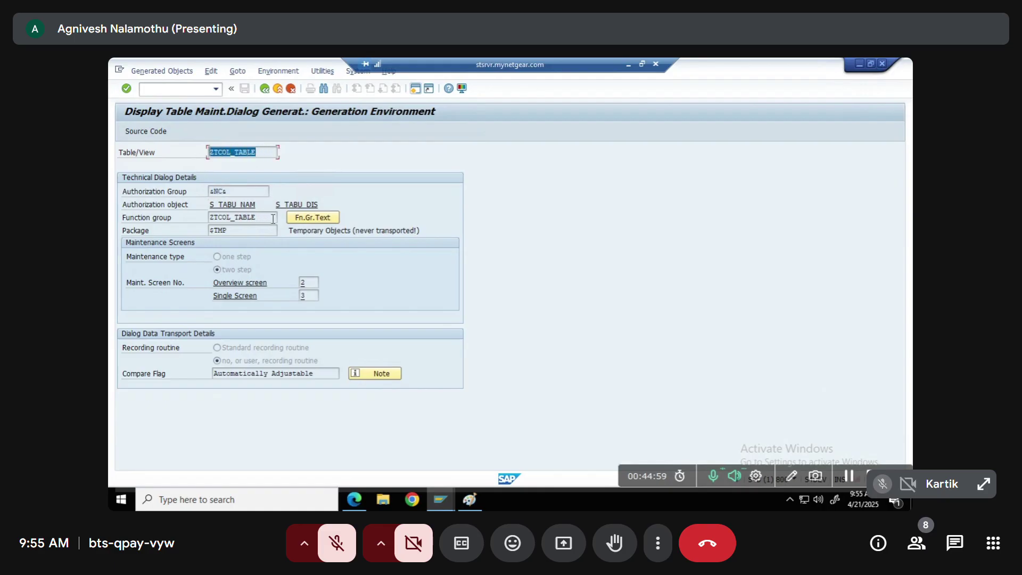
left_click_drag(253, 219, 218, 216)
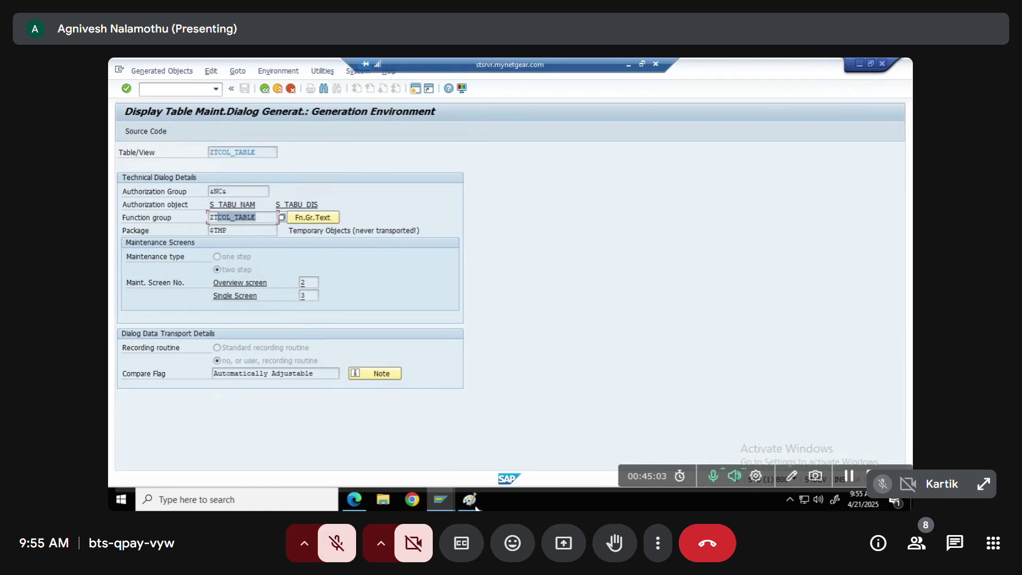
left_click_drag(261, 215, 185, 218)
left_click(225, 272)
left_click(220, 268)
left_click(265, 89)
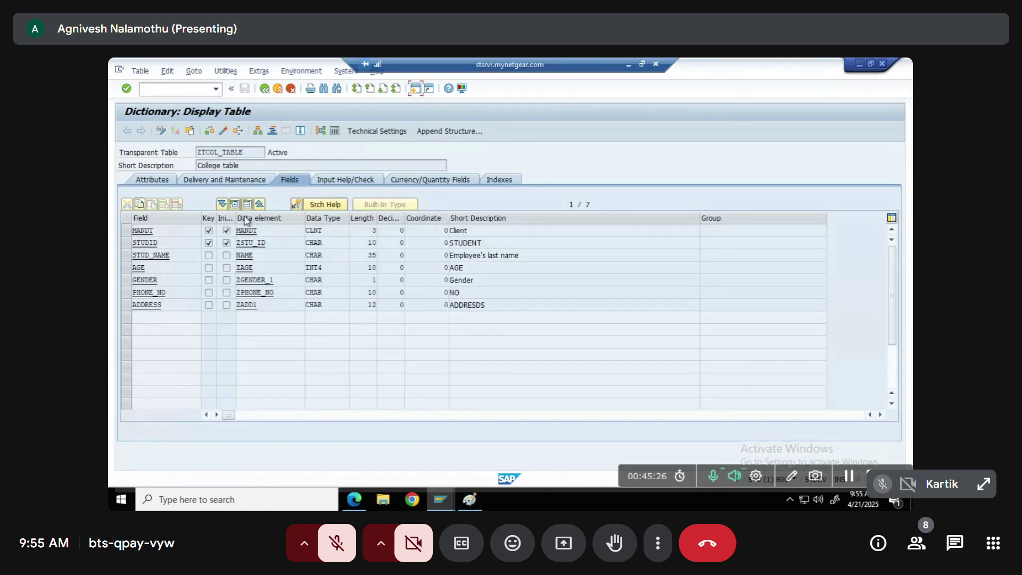
left_click(446, 504)
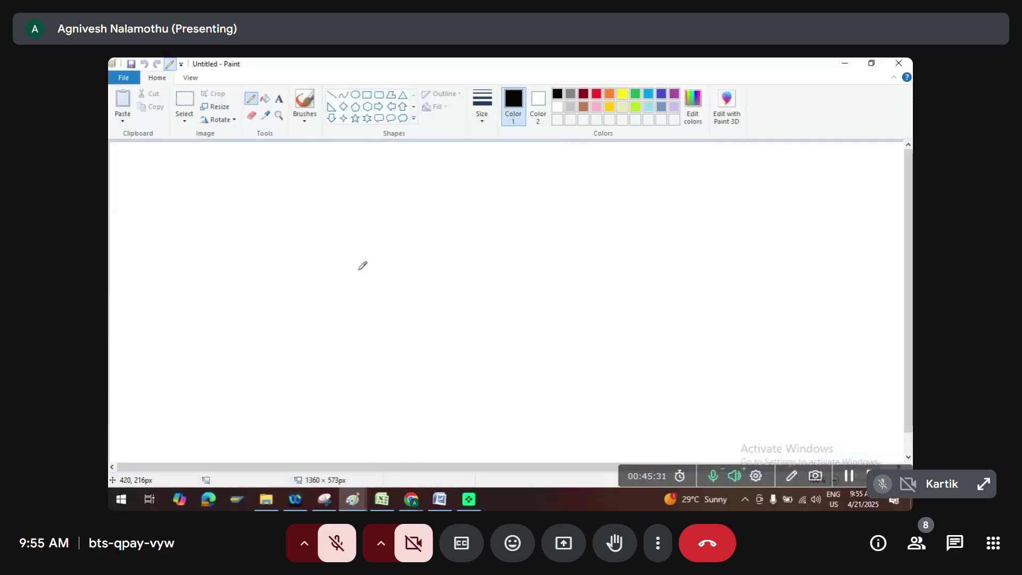
key("super+r")
key("Return")
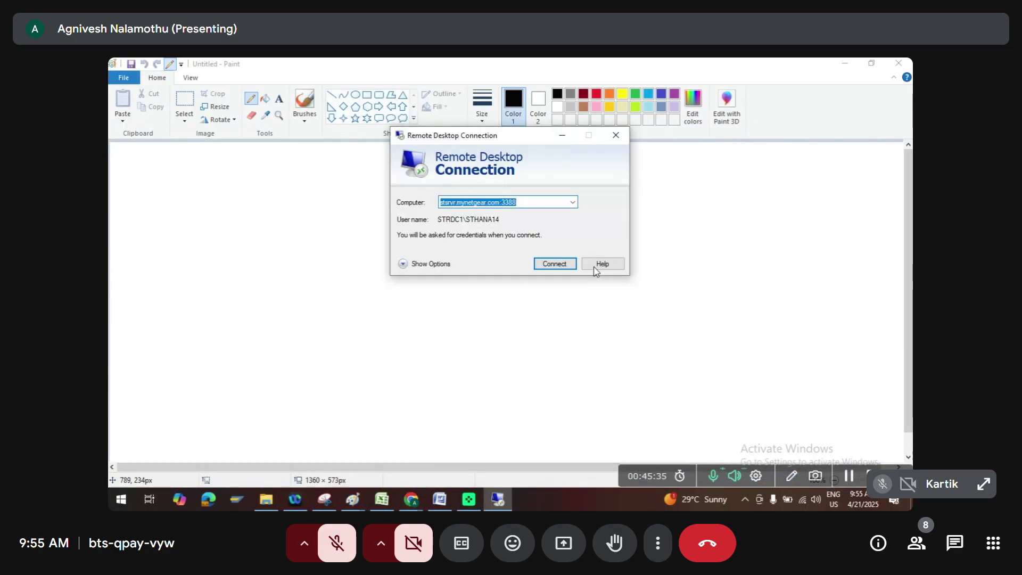
left_click(557, 266)
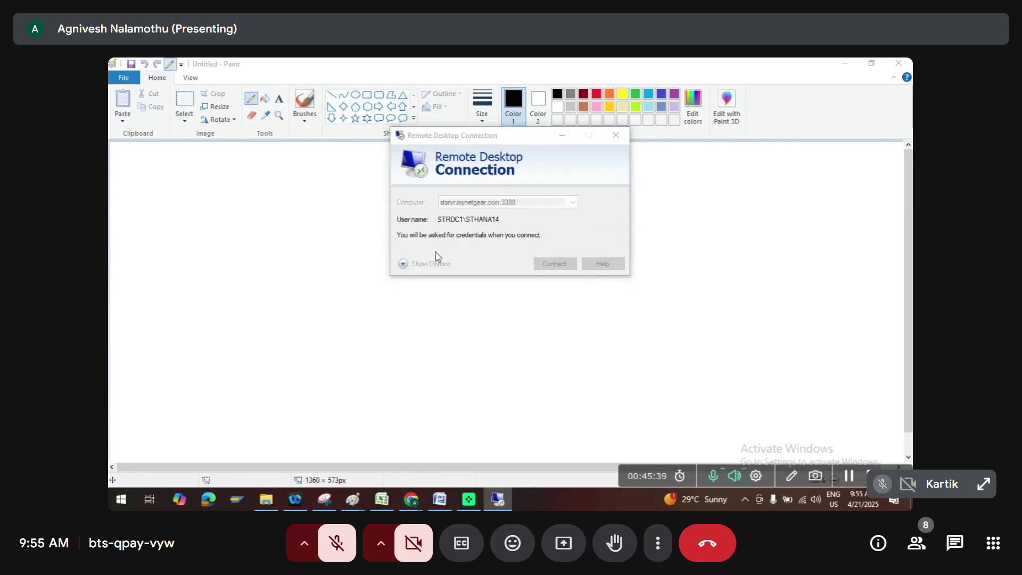
type("••")
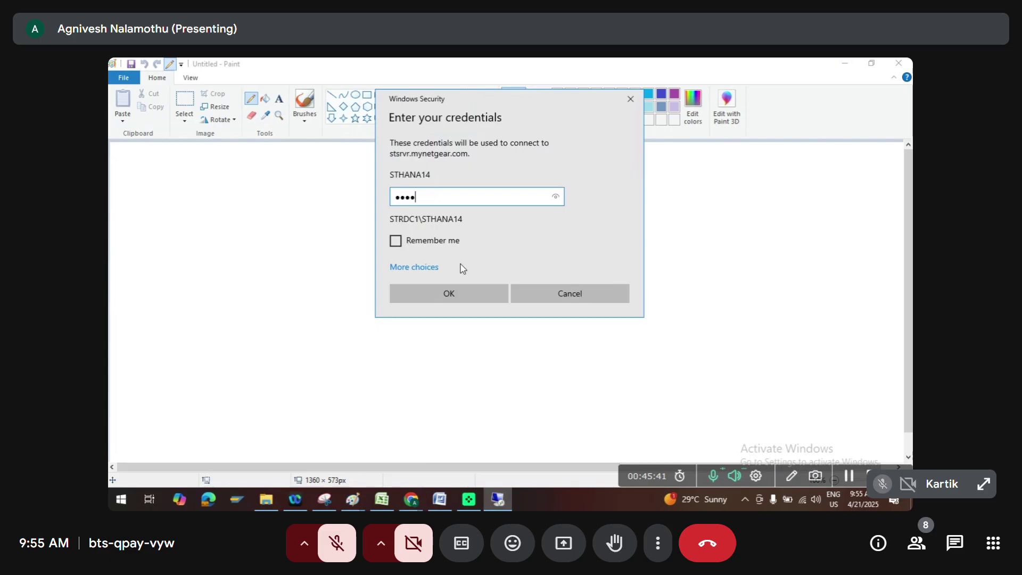
type("•••••")
key("Return")
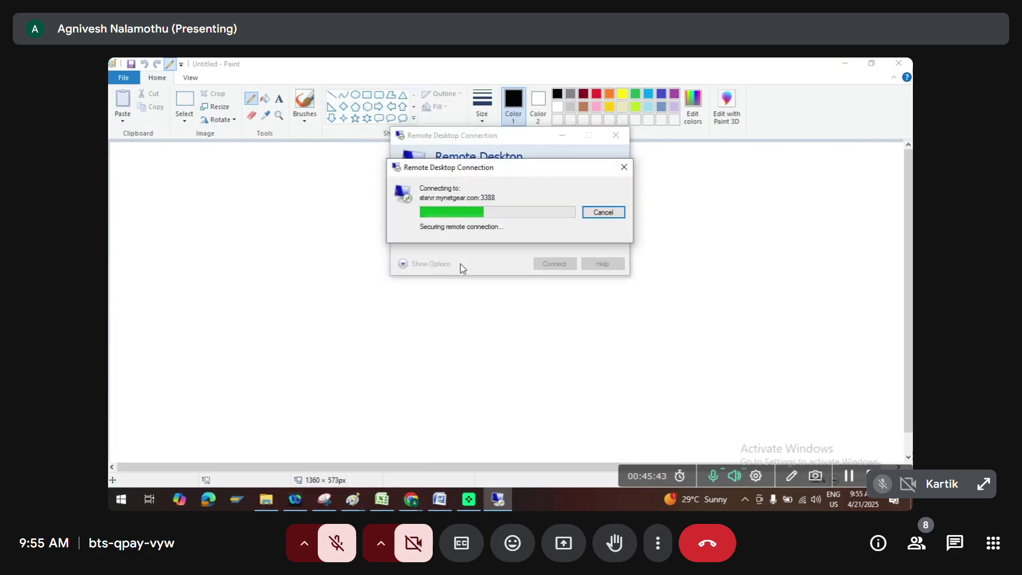
left_click(548, 305)
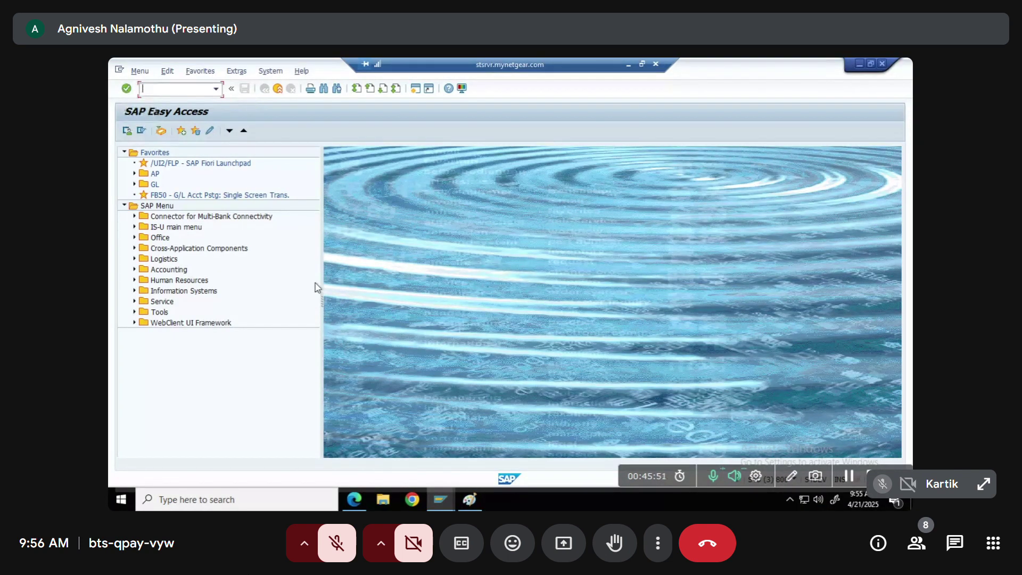
Expand ZTCOL_TABLE's Includes in SE80 and view includes LSVIMF0D and LSVIMF07
key("Return")
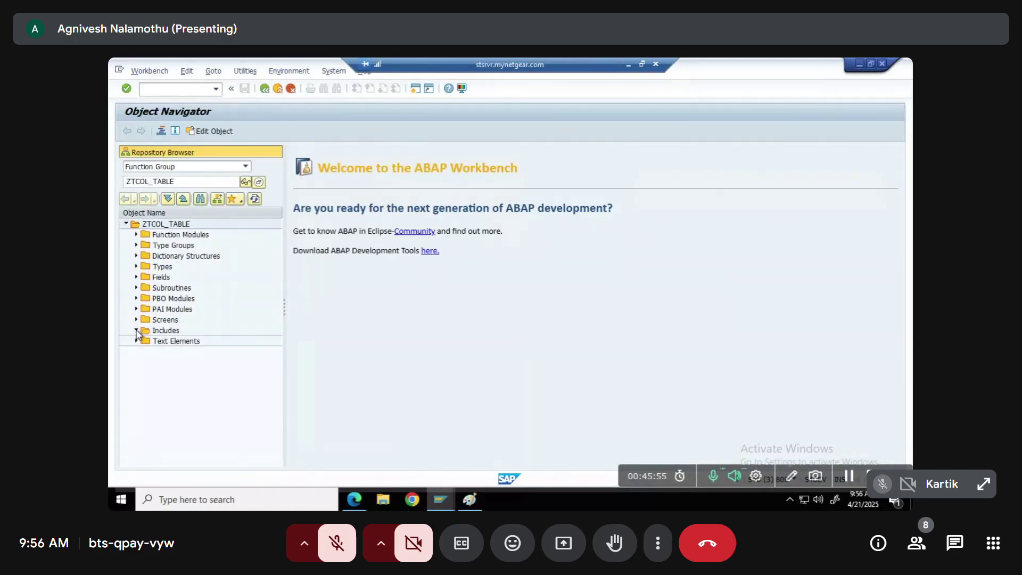
left_click(136, 331)
double_click(158, 329)
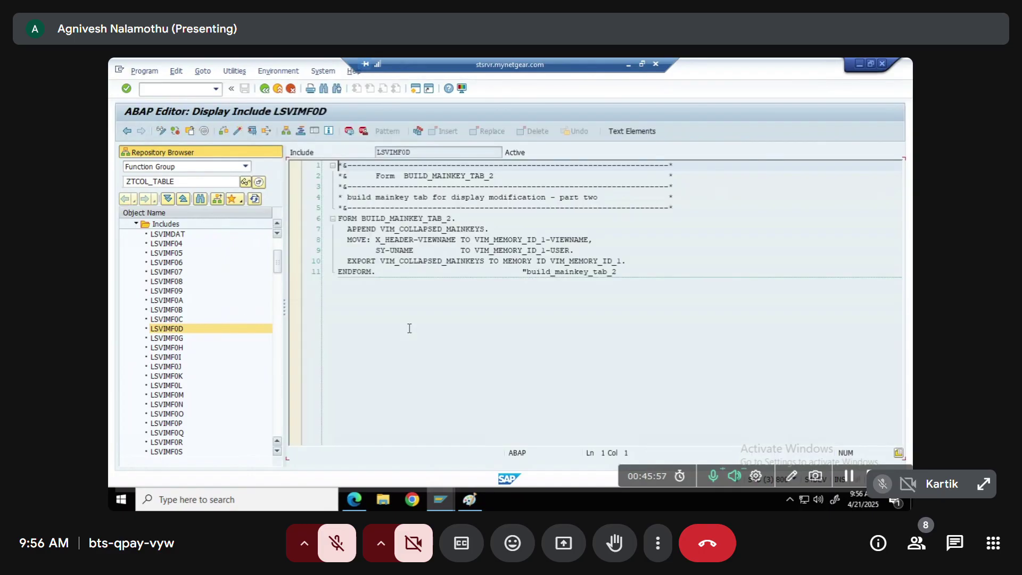
left_click_drag(345, 230, 618, 273)
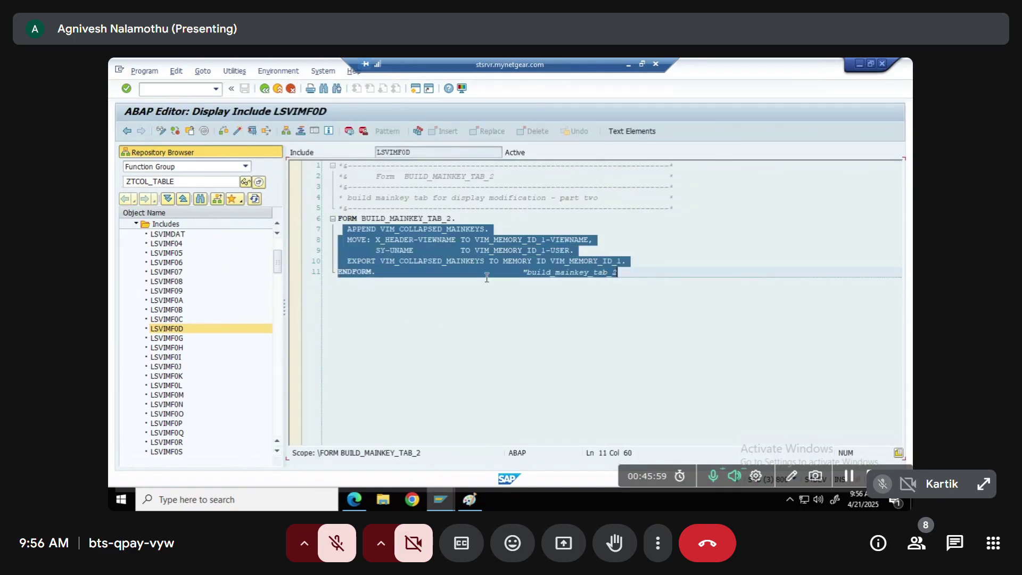
left_click(166, 274)
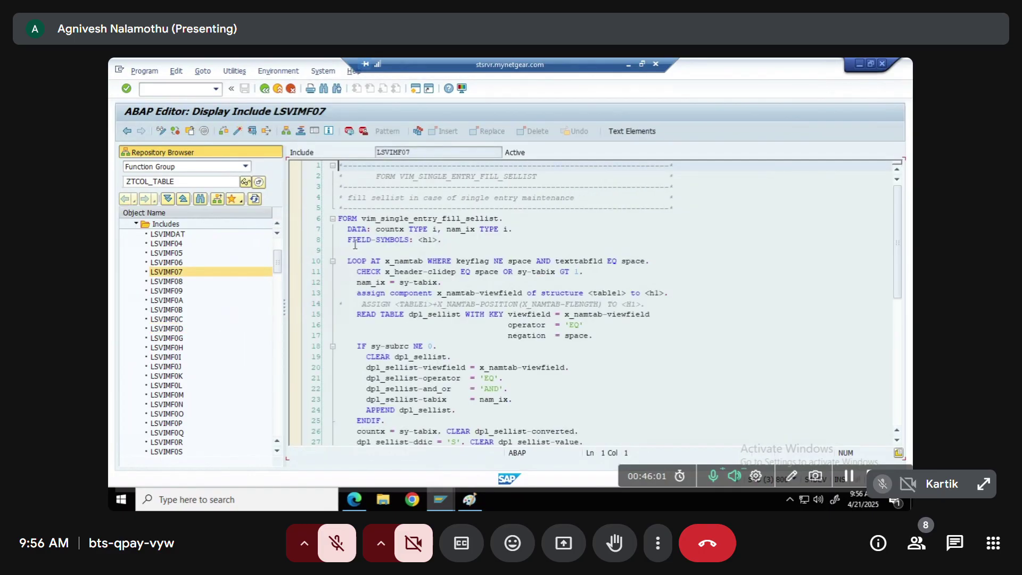
left_click_drag(355, 244, 440, 425)
scroll(433, 437, "down", 8)
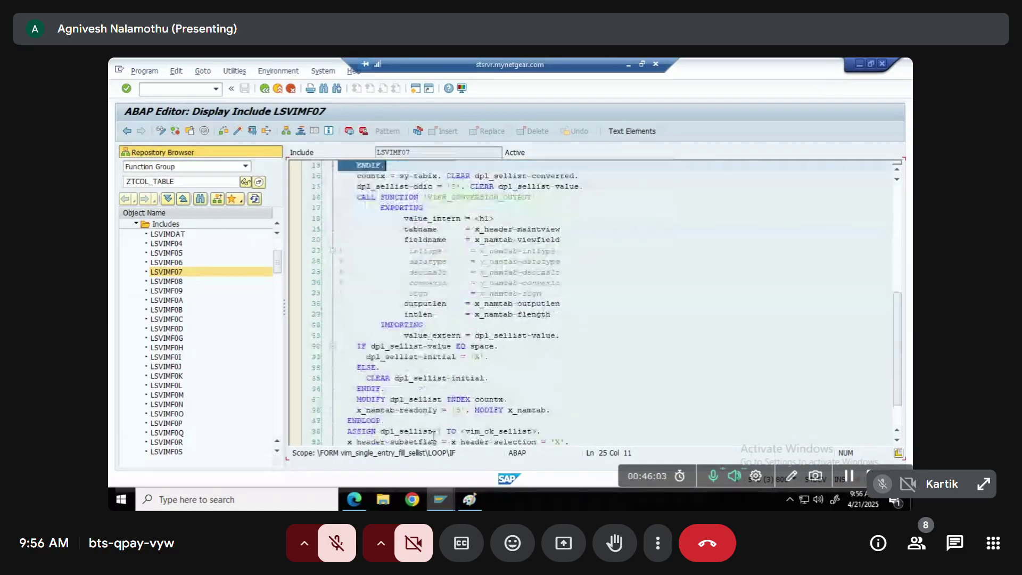
scroll(433, 437, "down", 4)
View includes LSVIMF05 and LSVIMDAT, briefly toggling the meeting microphone
left_click(166, 253)
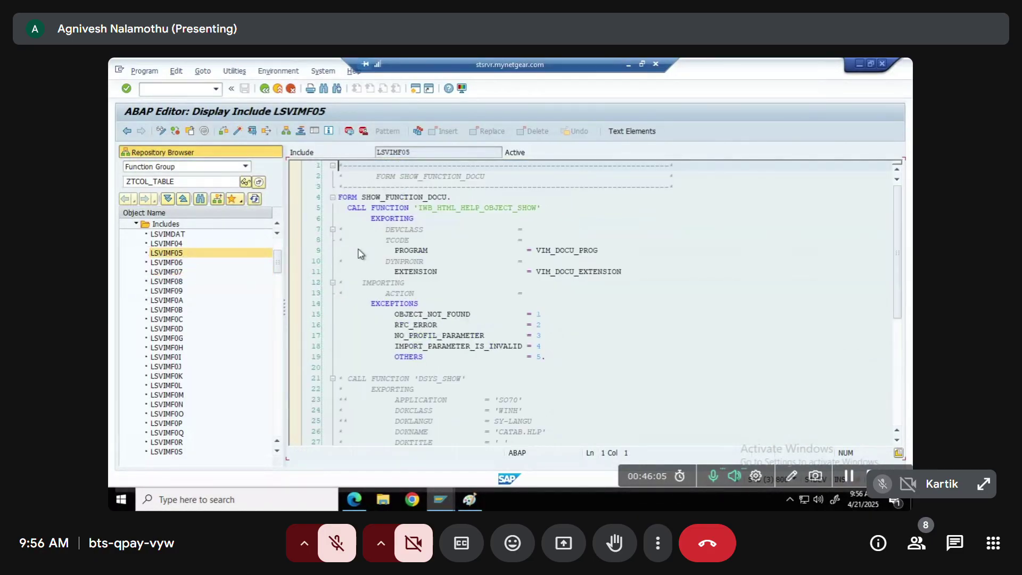
scroll(456, 332, "down", 7)
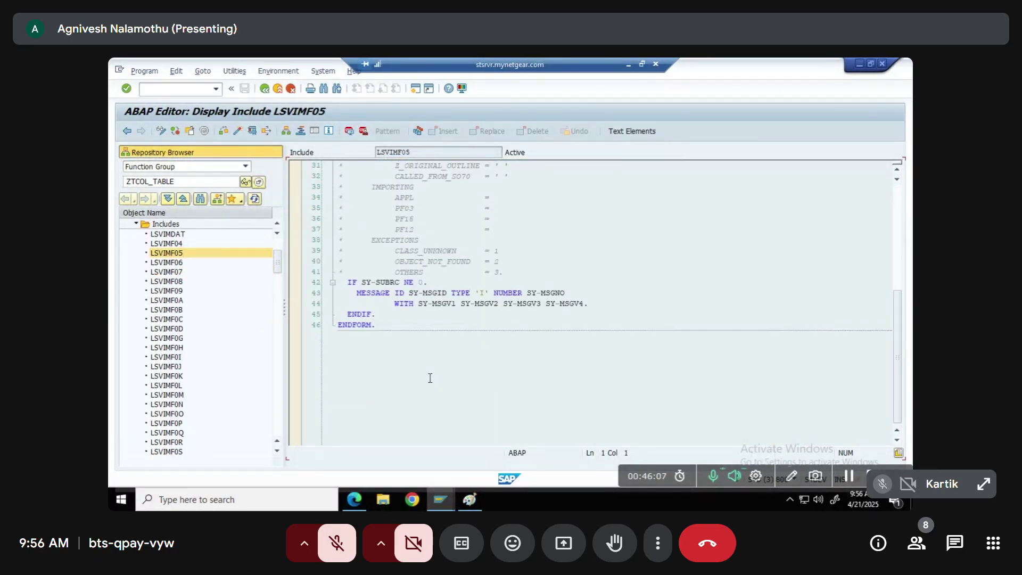
scroll(424, 378, "up", 2)
scroll(424, 377, "up", 4)
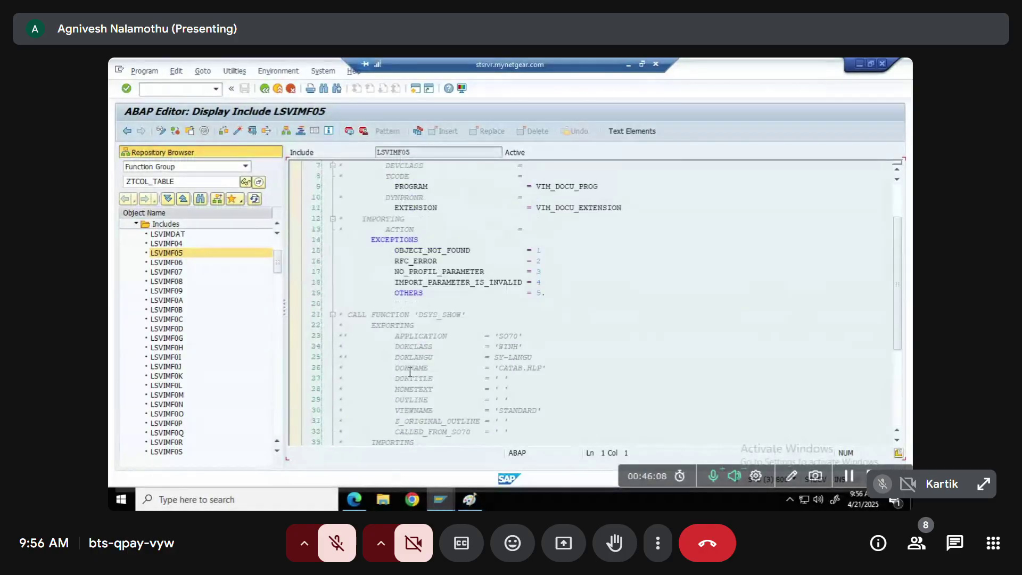
left_click(167, 236)
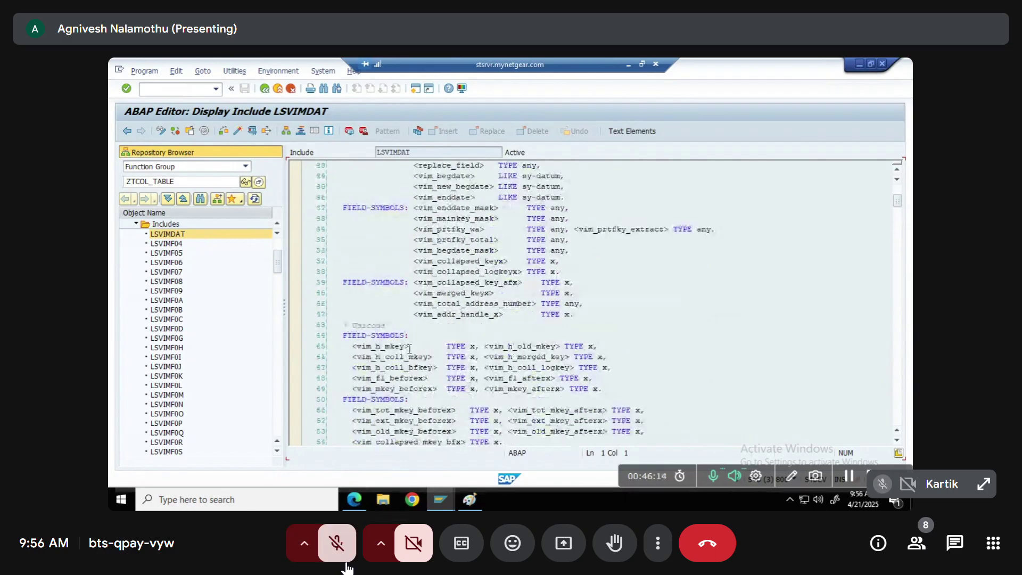
left_click(338, 554)
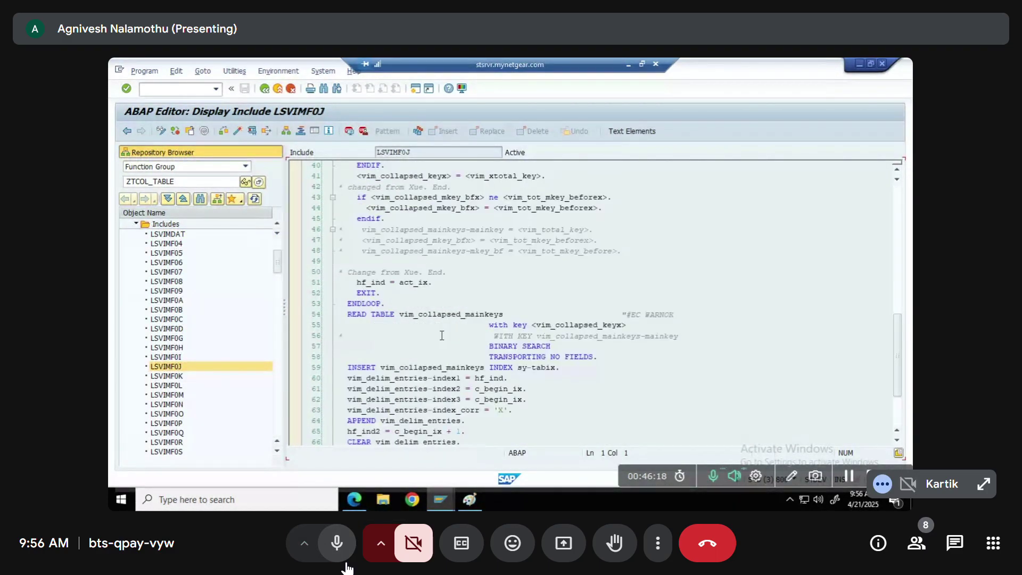
left_click(345, 559)
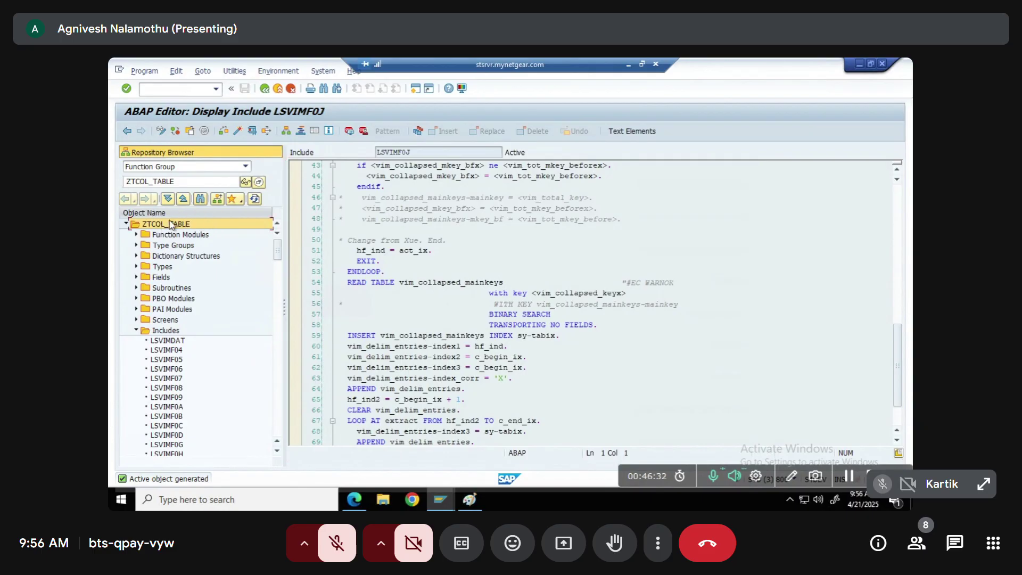
key("alt+Tab")
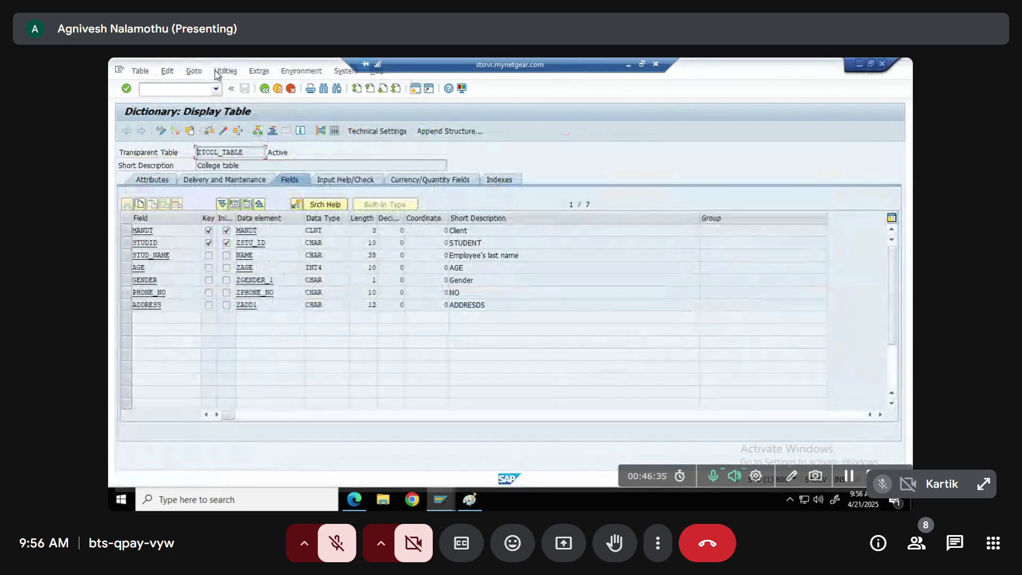
left_click(225, 71)
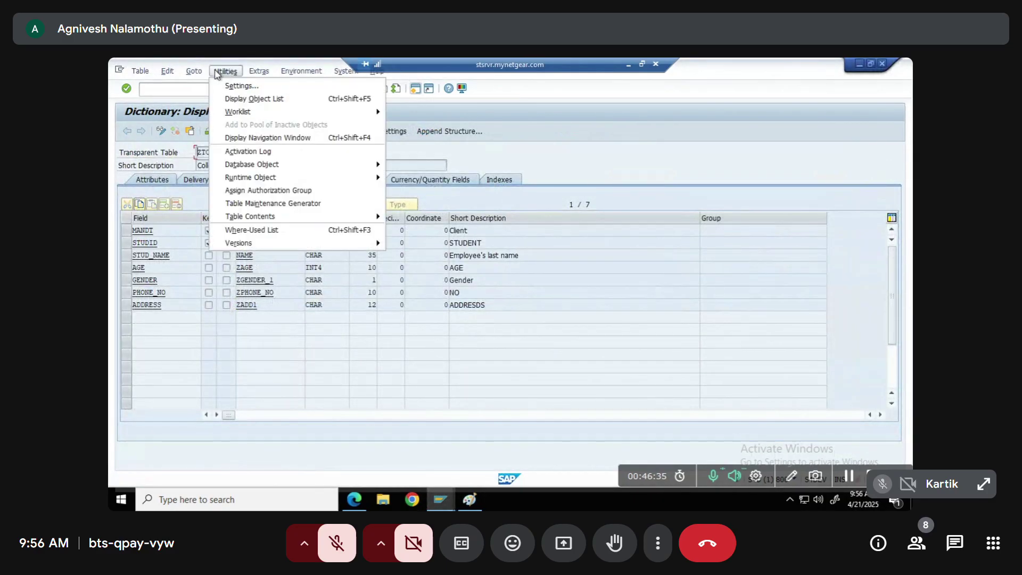
left_click(241, 203)
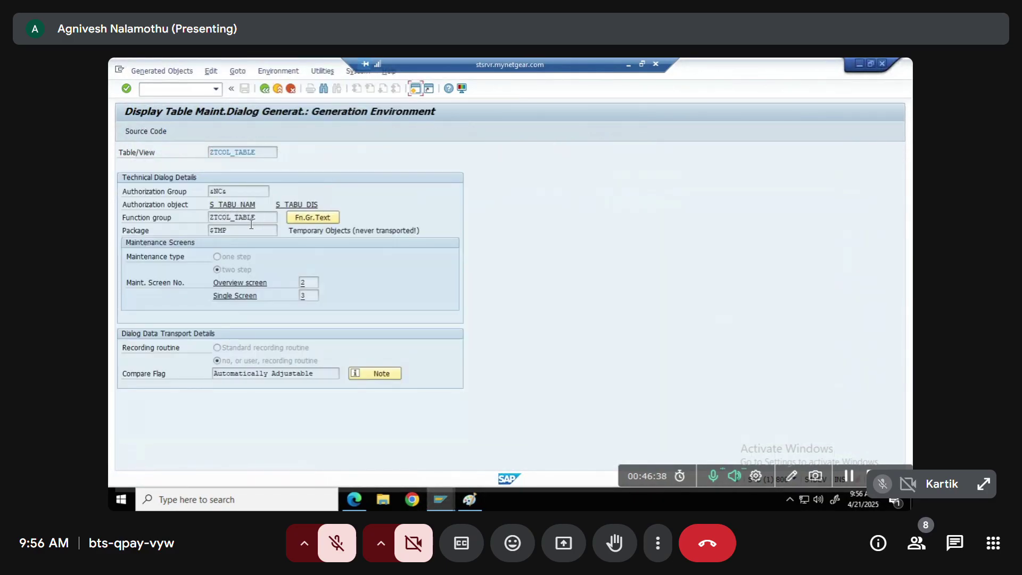
double_click(261, 217)
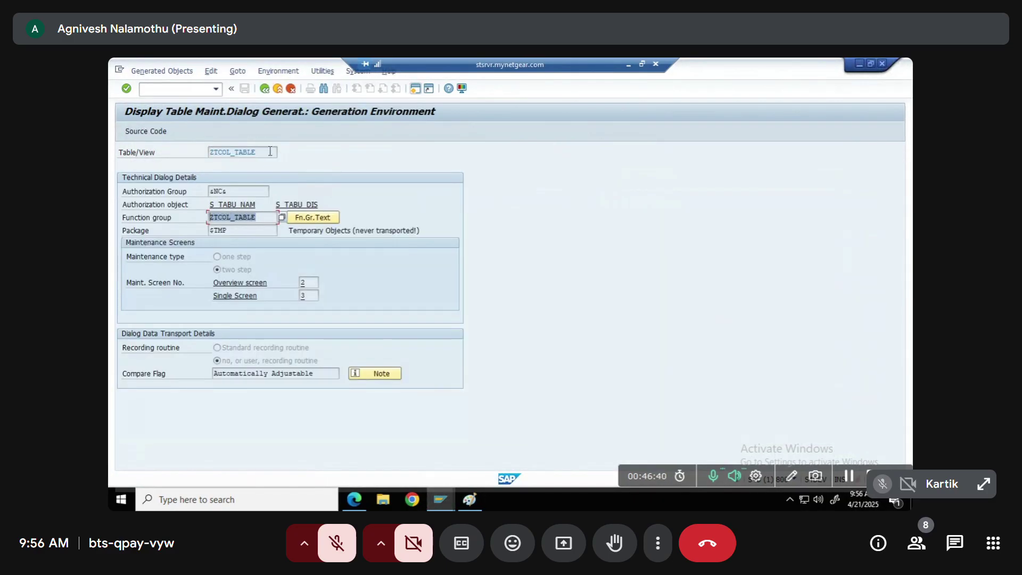
left_click_drag(270, 152, 194, 151)
left_click_drag(270, 218, 204, 216)
left_click(269, 219)
double_click(209, 219)
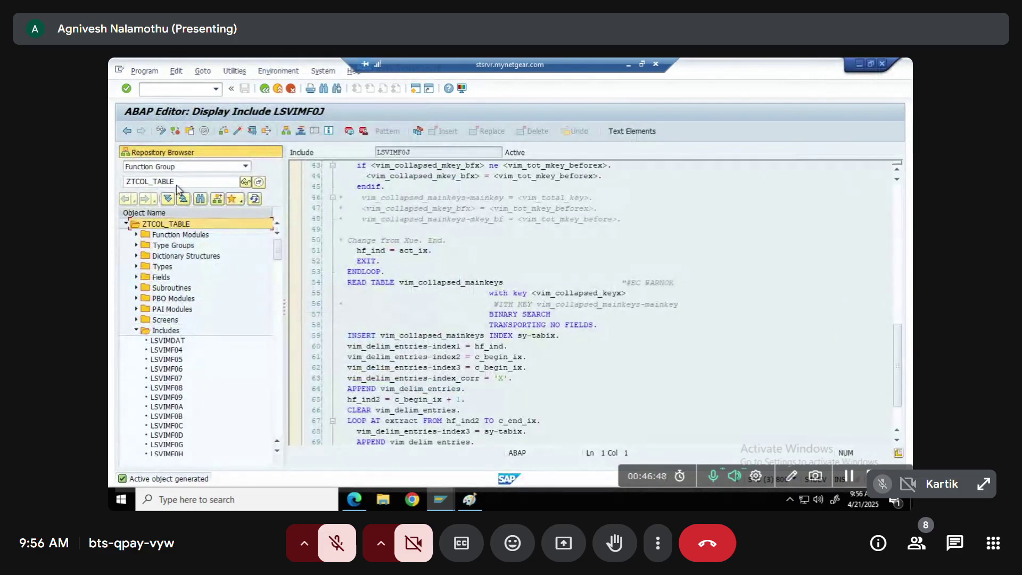
left_click_drag(179, 183, 116, 177)
left_click(192, 185)
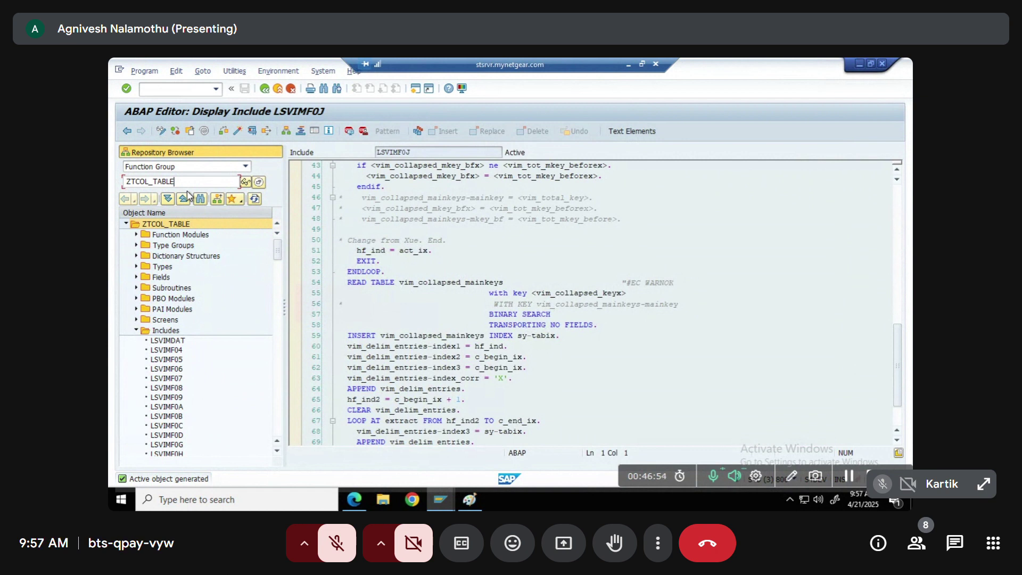
left_click(344, 554)
left_click(345, 557)
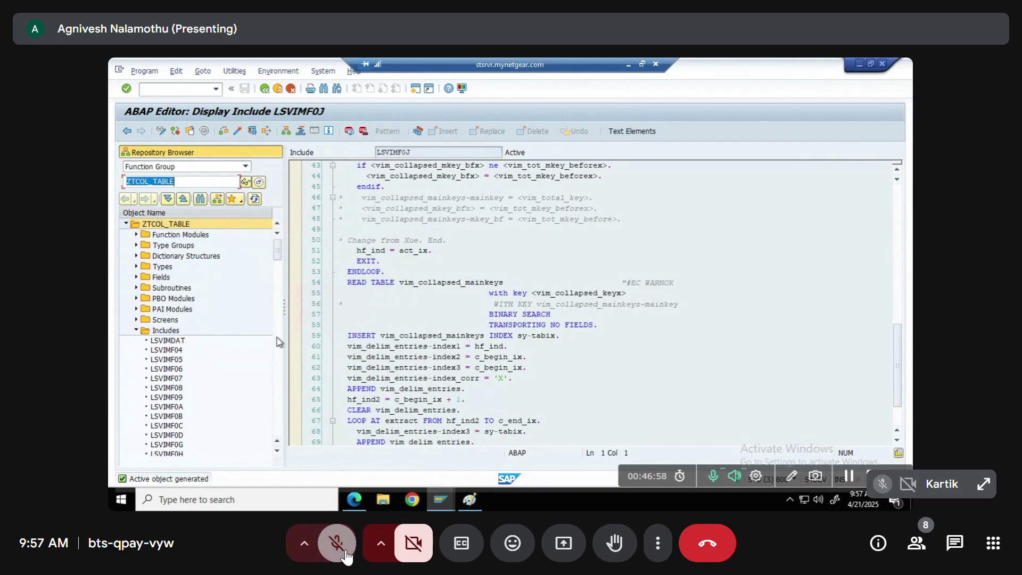